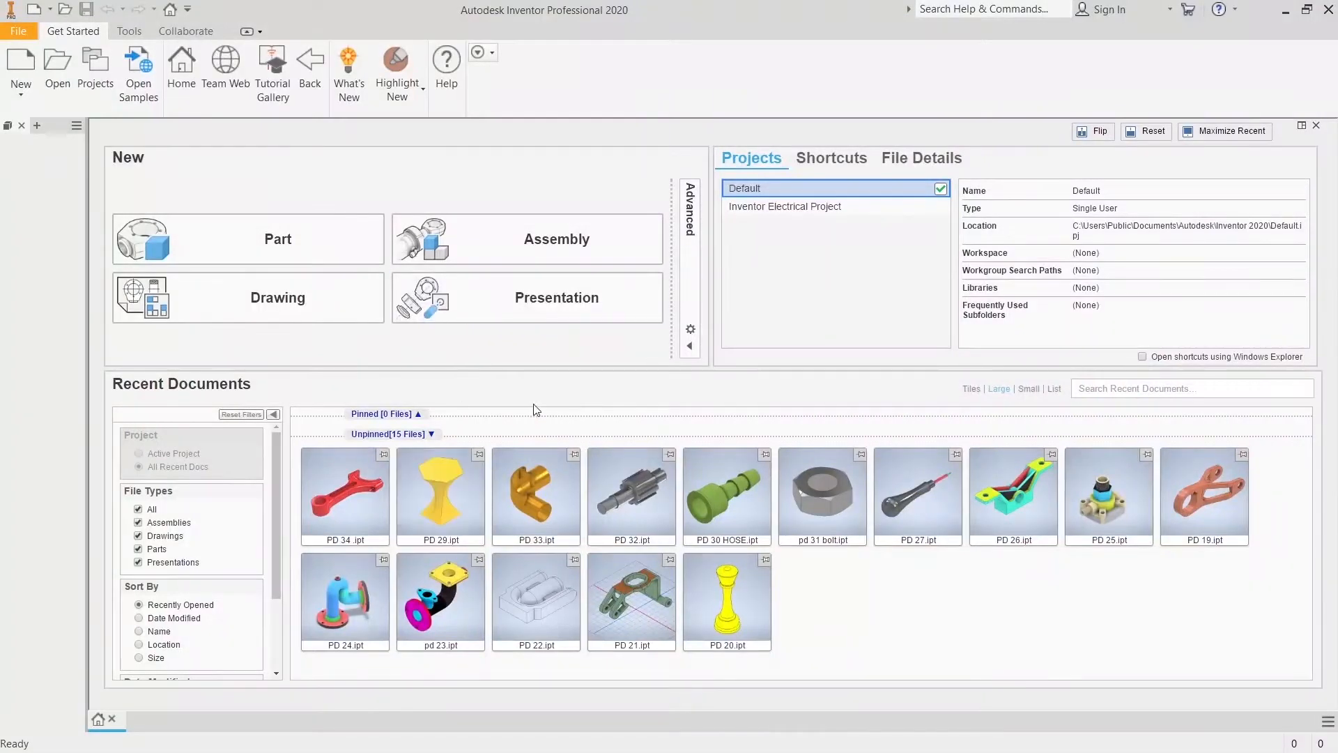
Create a new part and start a 2D sketch on the horizontal XZ origin plane.
click(290, 238)
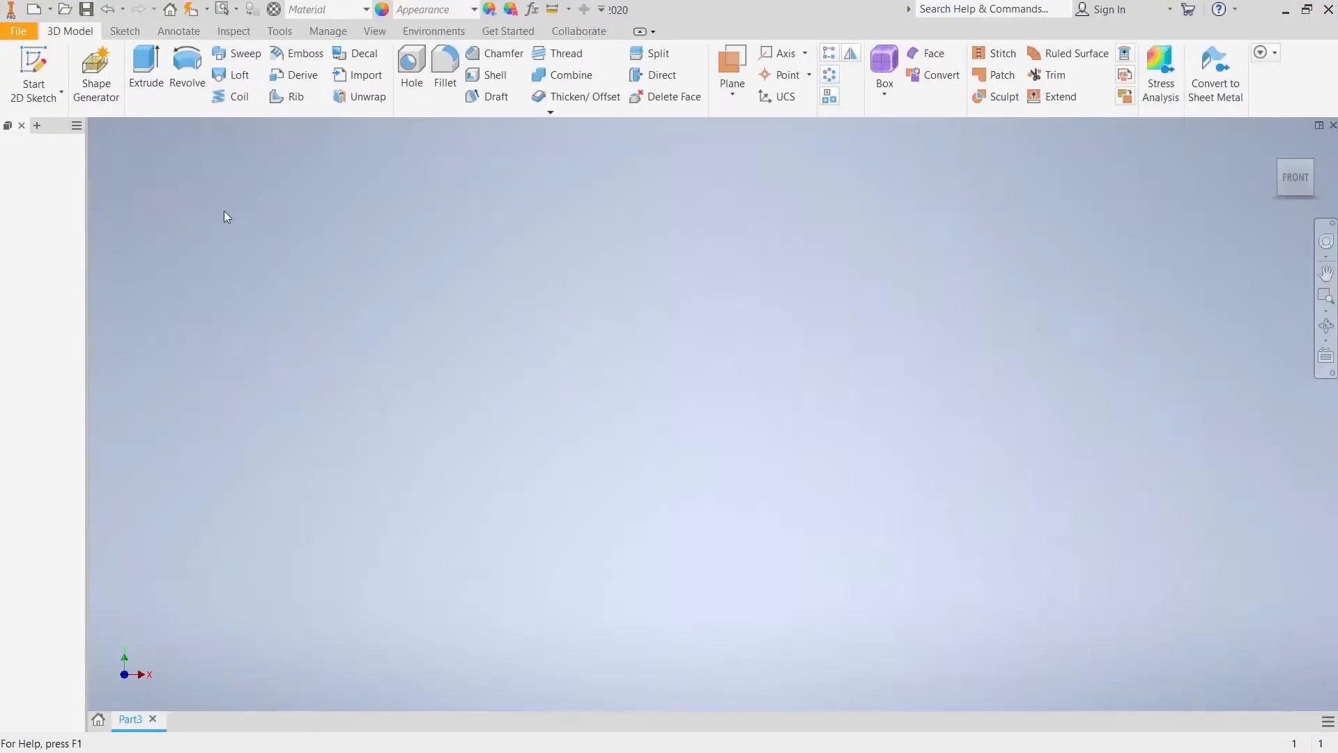
click(27, 69)
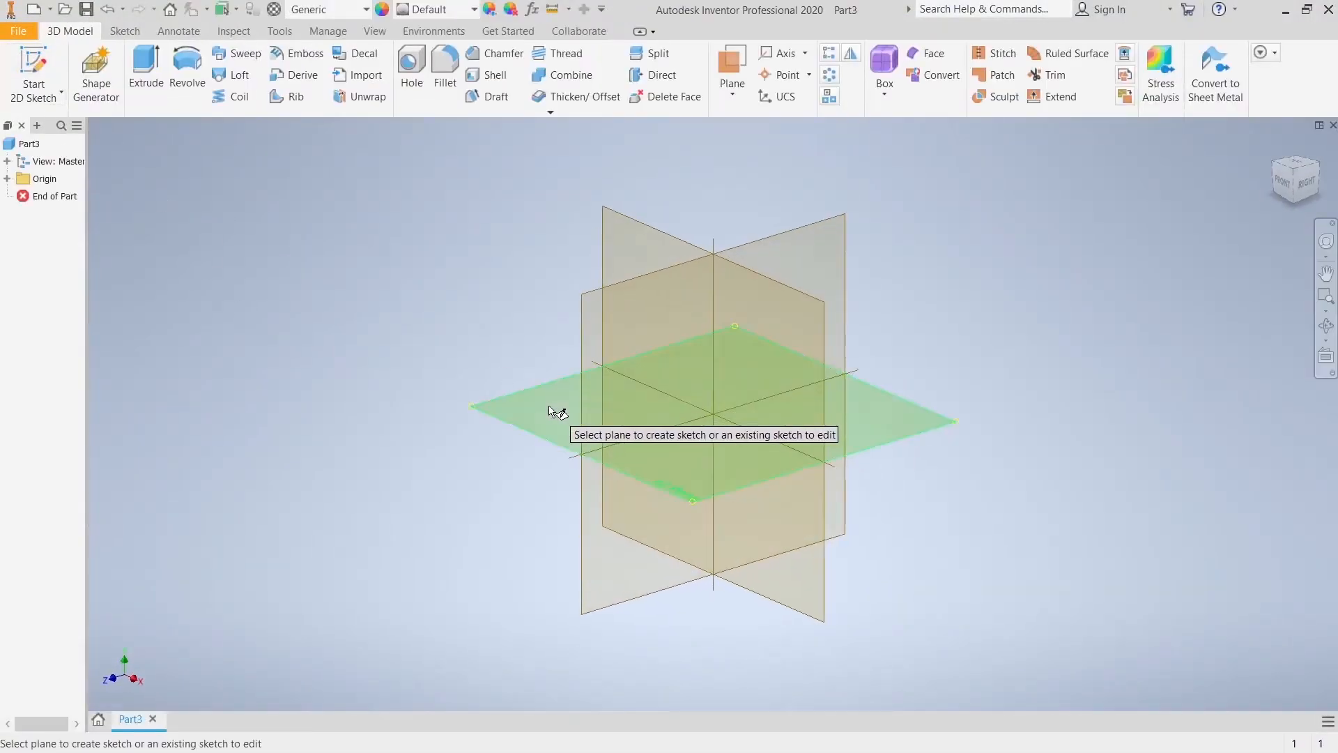
click(554, 410)
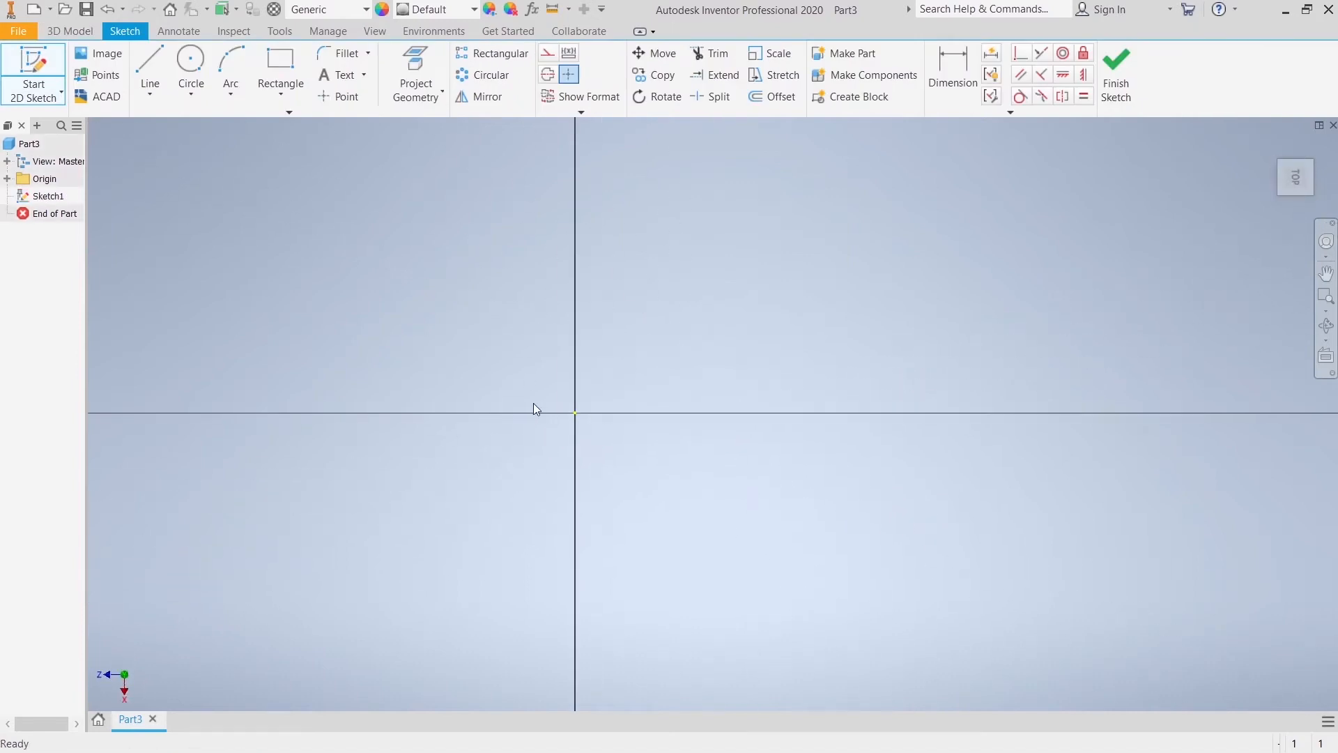
Sketch a vertical line about 132 mm long upward from the origin and convert it to construction geometry.
click(150, 70)
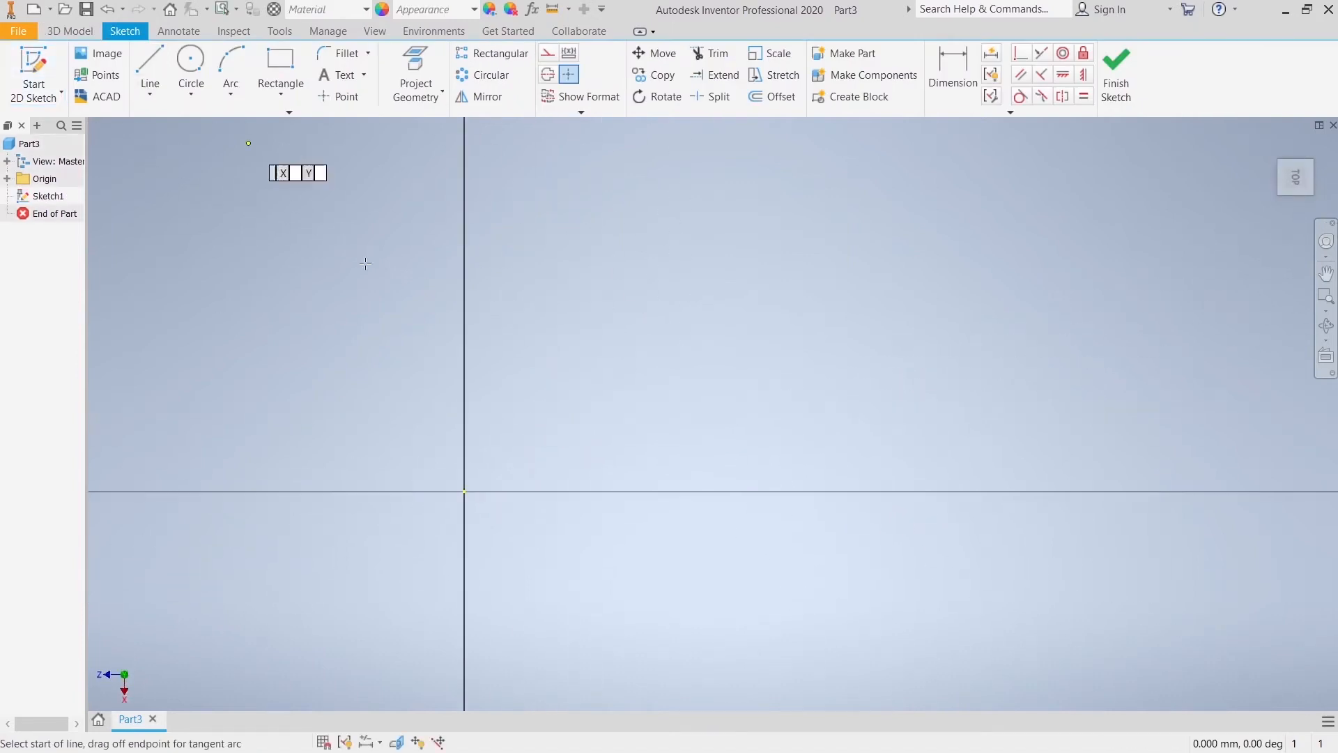
click(465, 492)
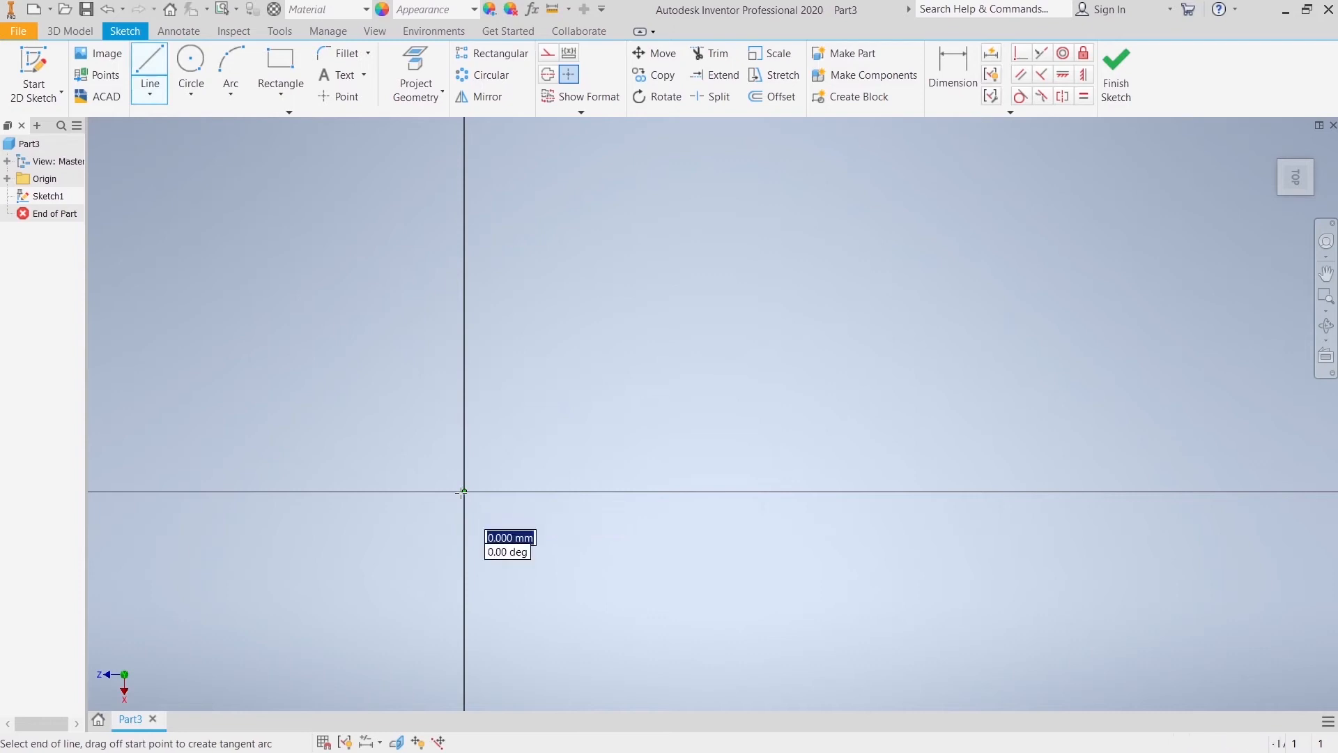
right_click(464, 216)
click(512, 218)
right_click(466, 299)
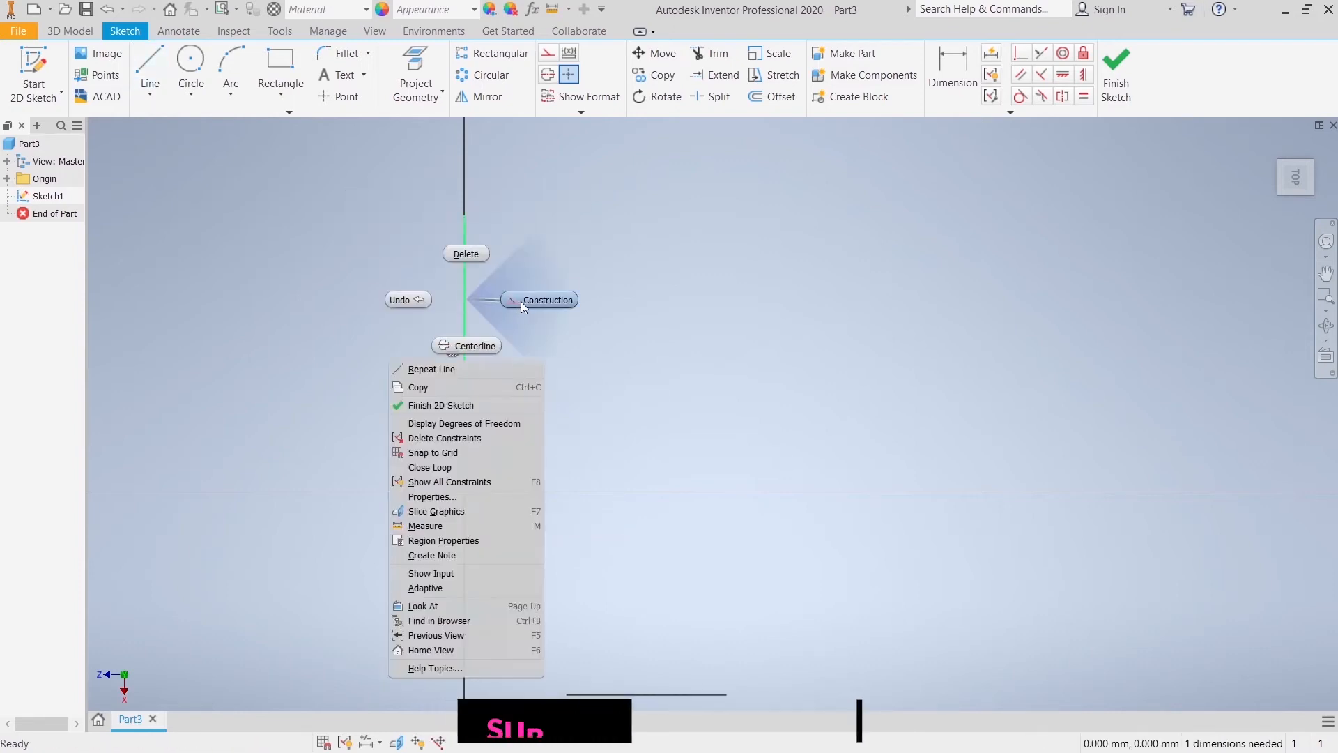
click(521, 301)
Dimension the vertical construction line's length as 110 mm.
click(952, 69)
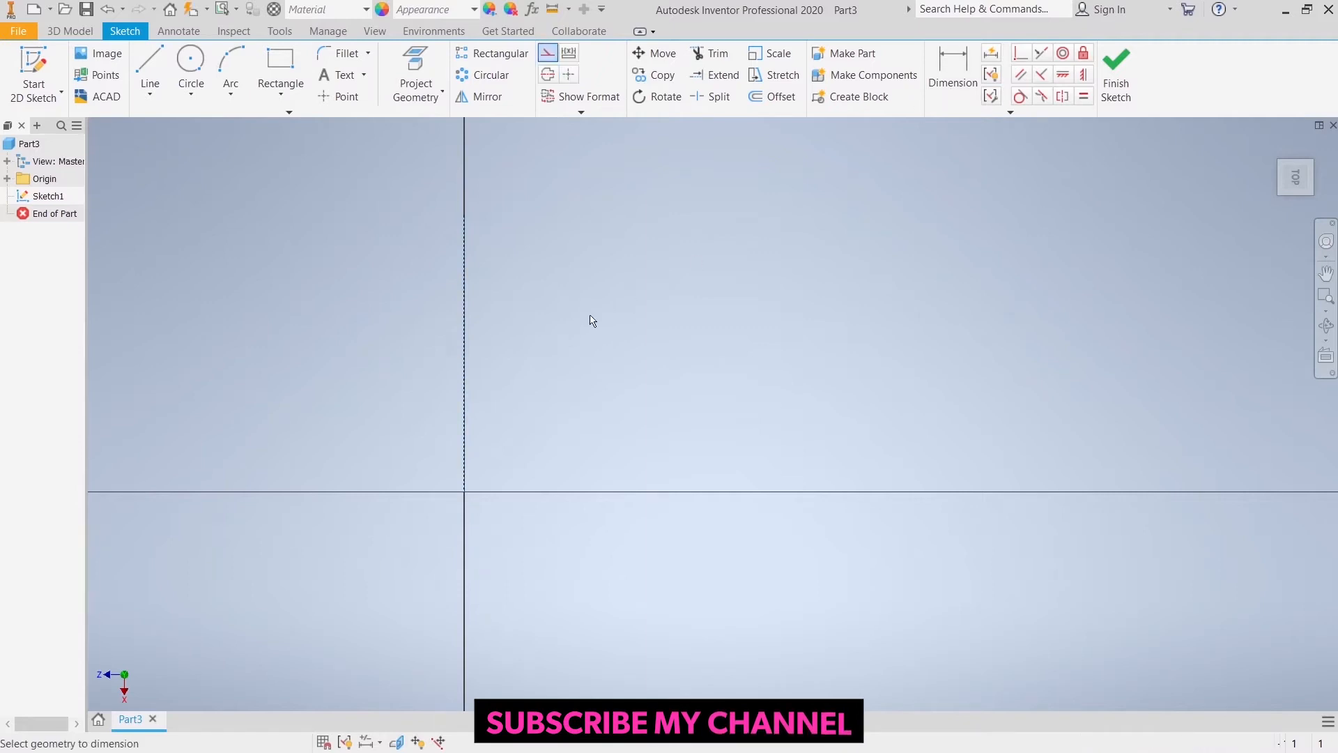
click(461, 346)
click(385, 351)
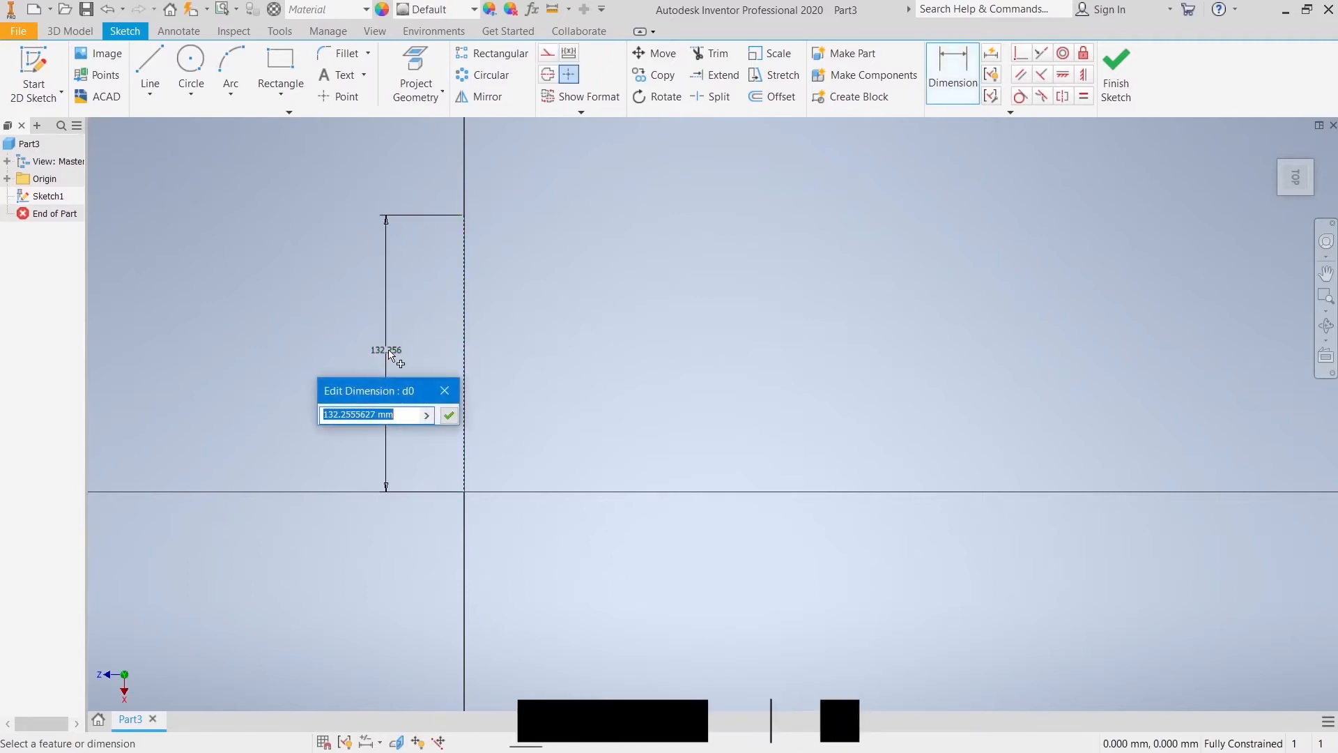
text(110)
key(Return)
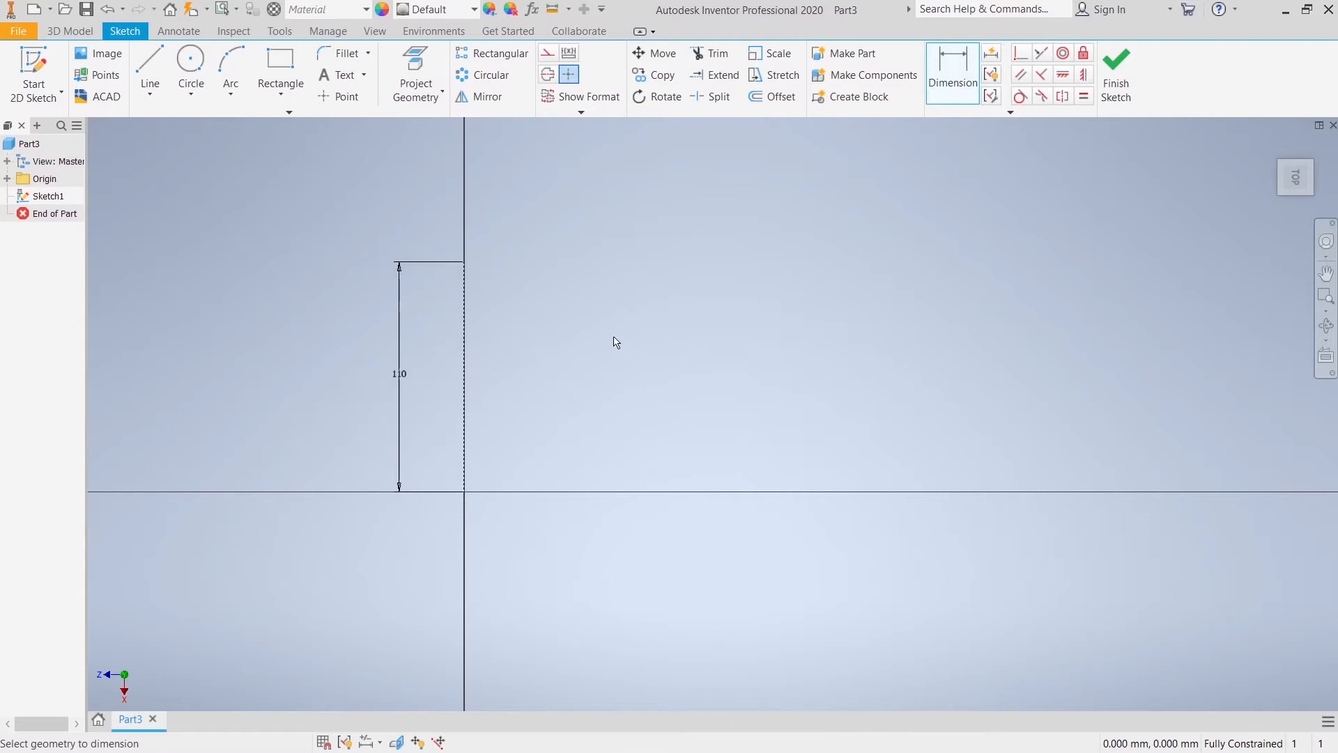
Sketch a circle with a 9 mm radius centred on the construction line, a little above the origin.
click(192, 70)
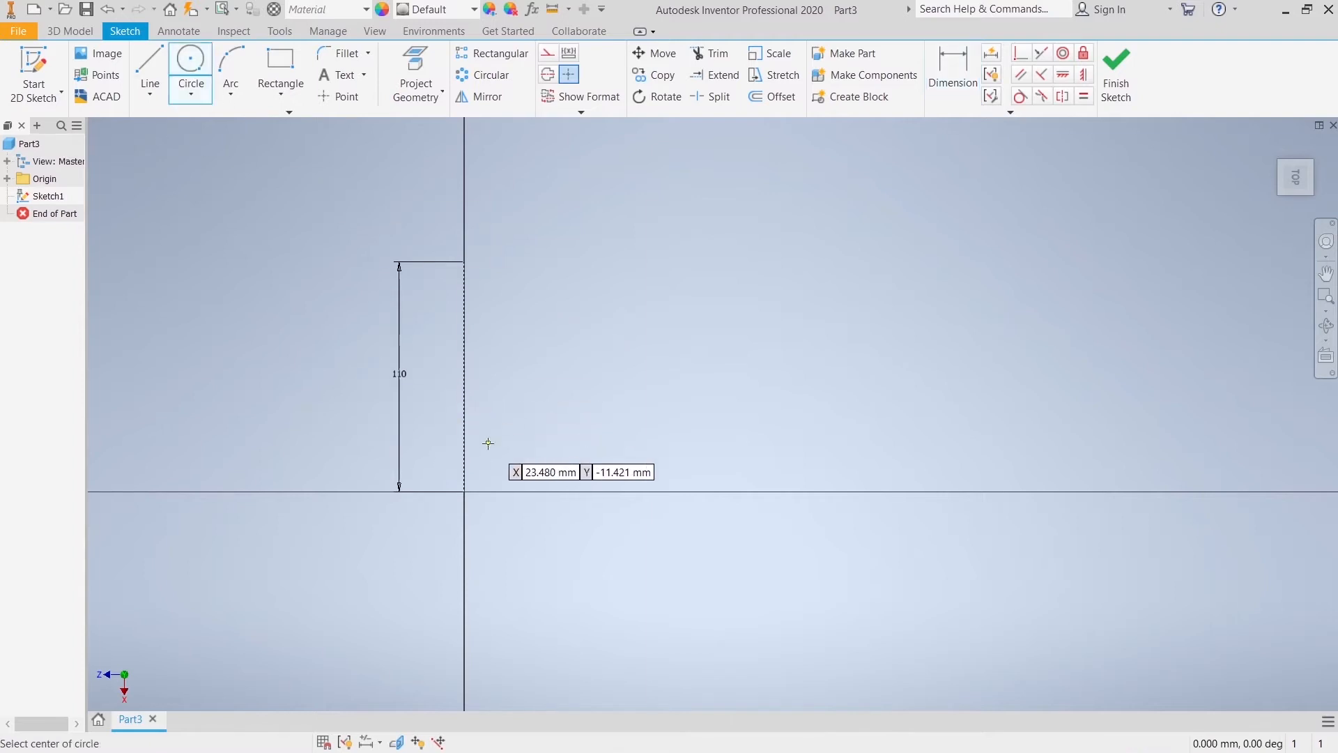
click(464, 434)
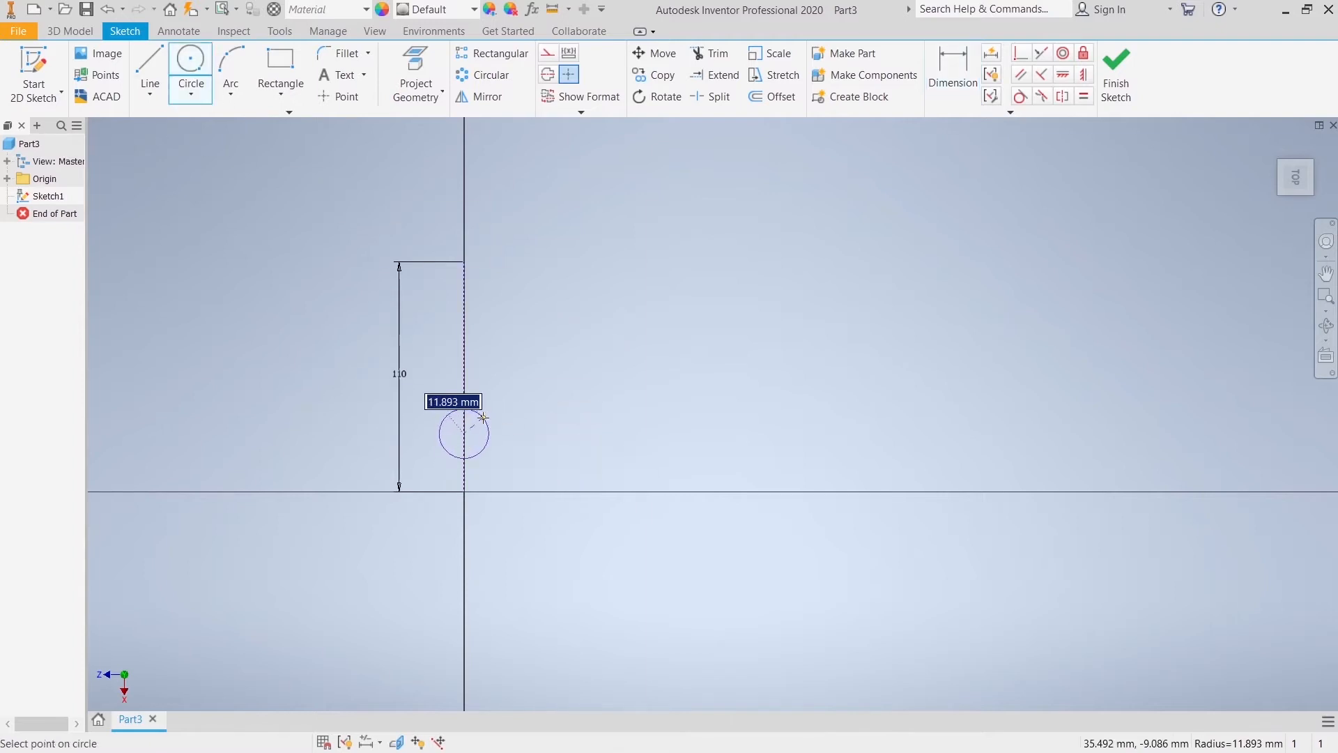
right_click(483, 418)
click(471, 417)
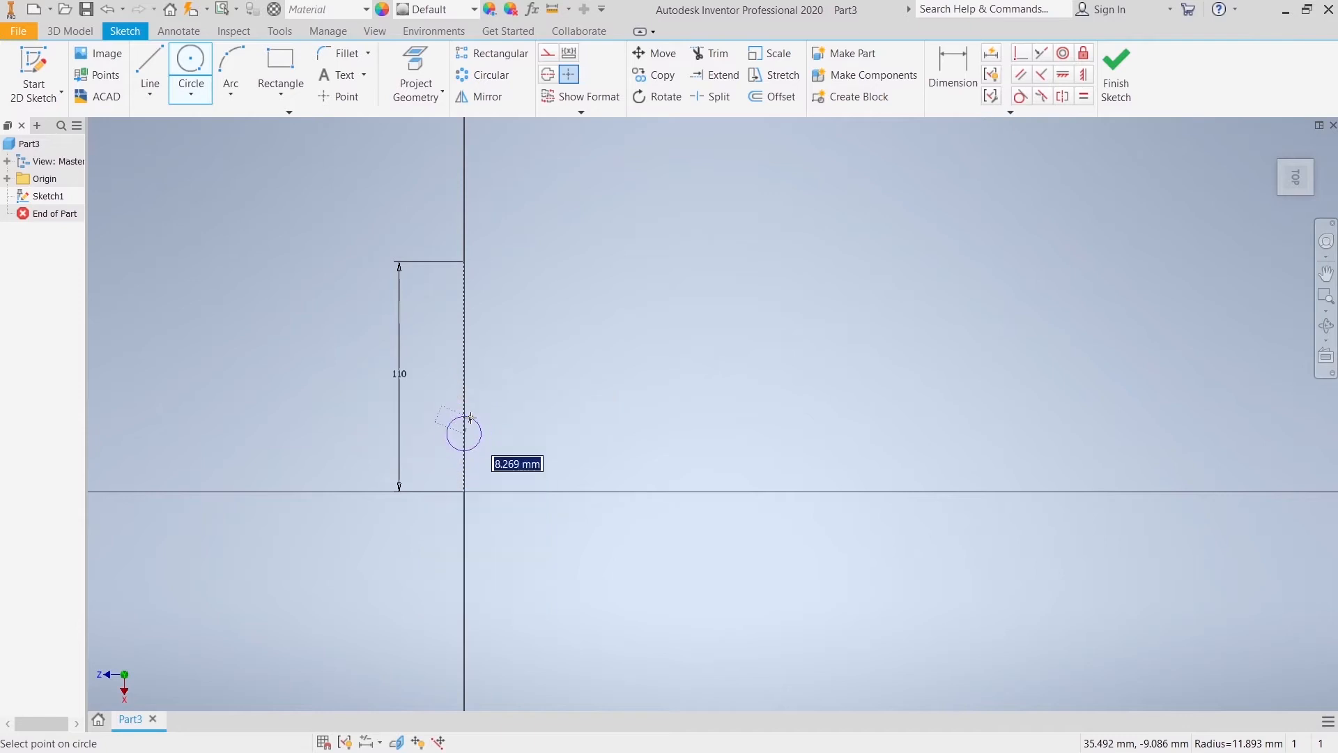
click(471, 418)
right_click(658, 321)
click(704, 324)
Dimension the circle centre's vertical distance from the origin as 27-9, giving 18 mm.
key(d)
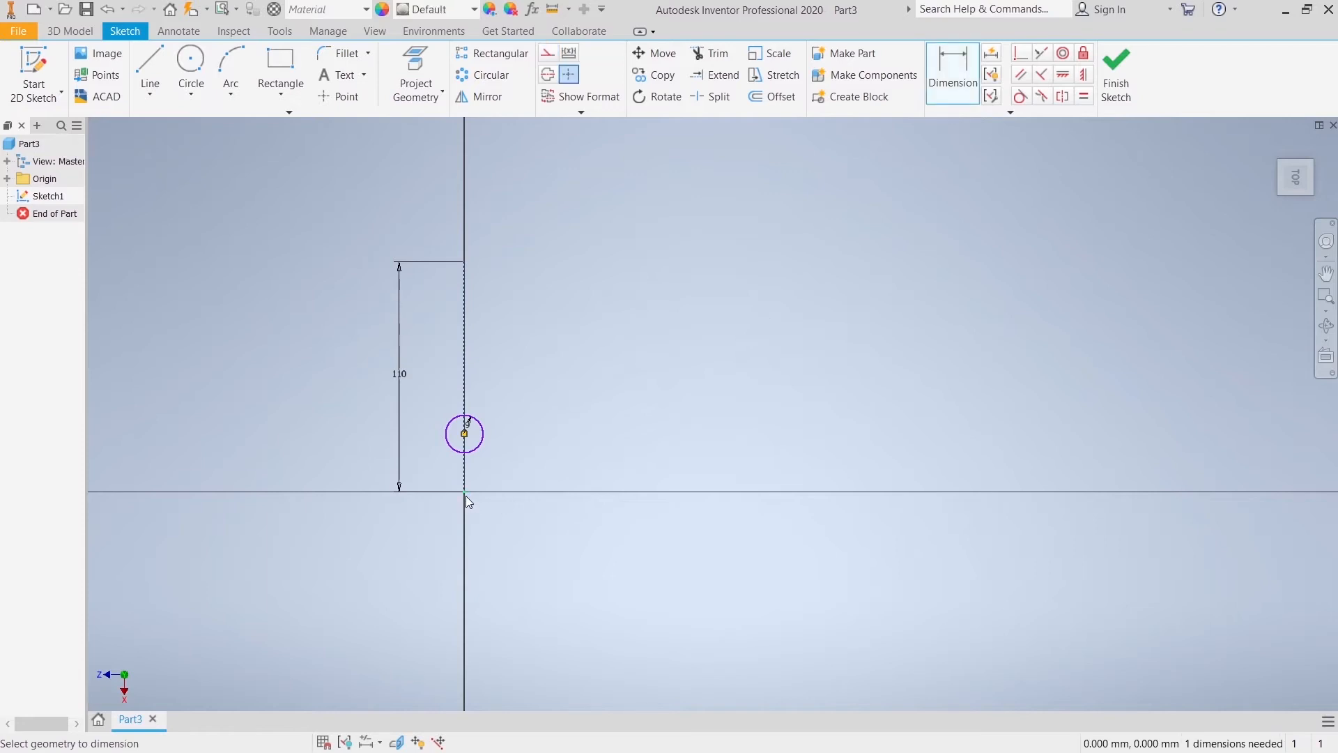
click(464, 433)
click(316, 475)
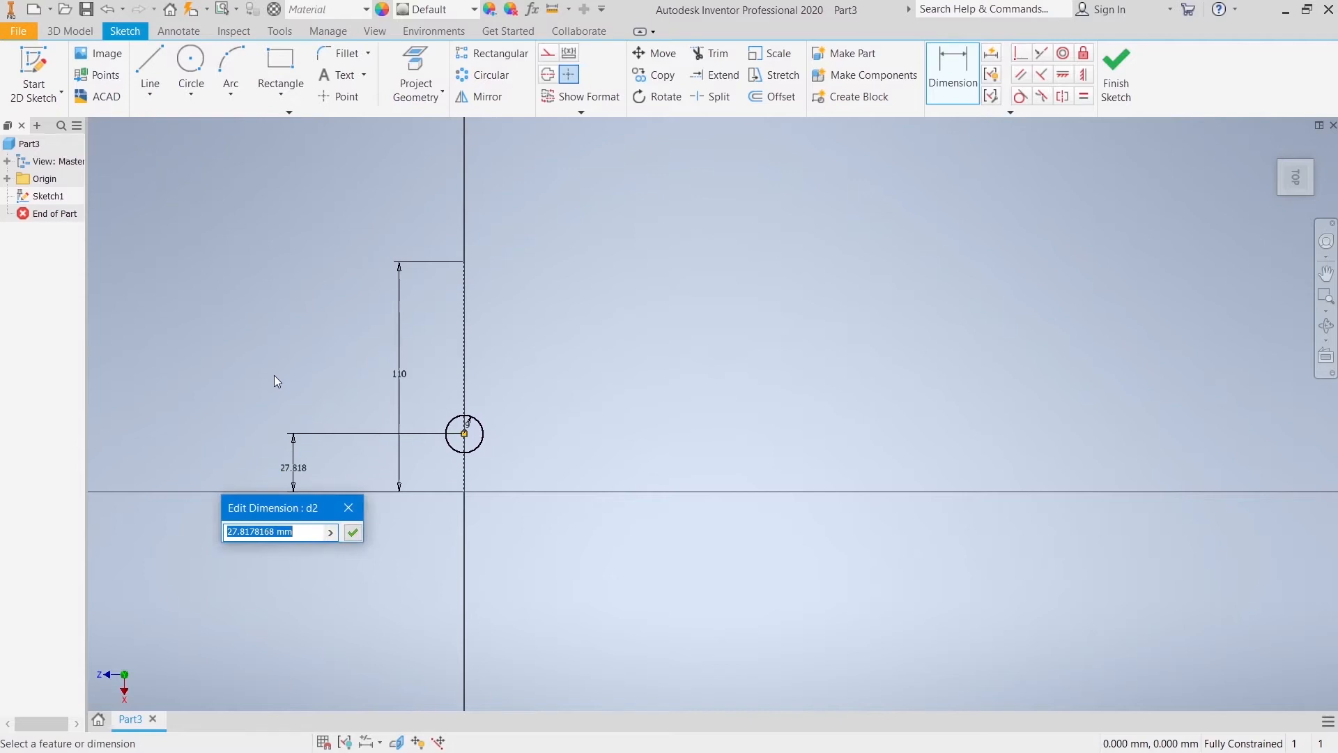
text(27-9)
key(Return)
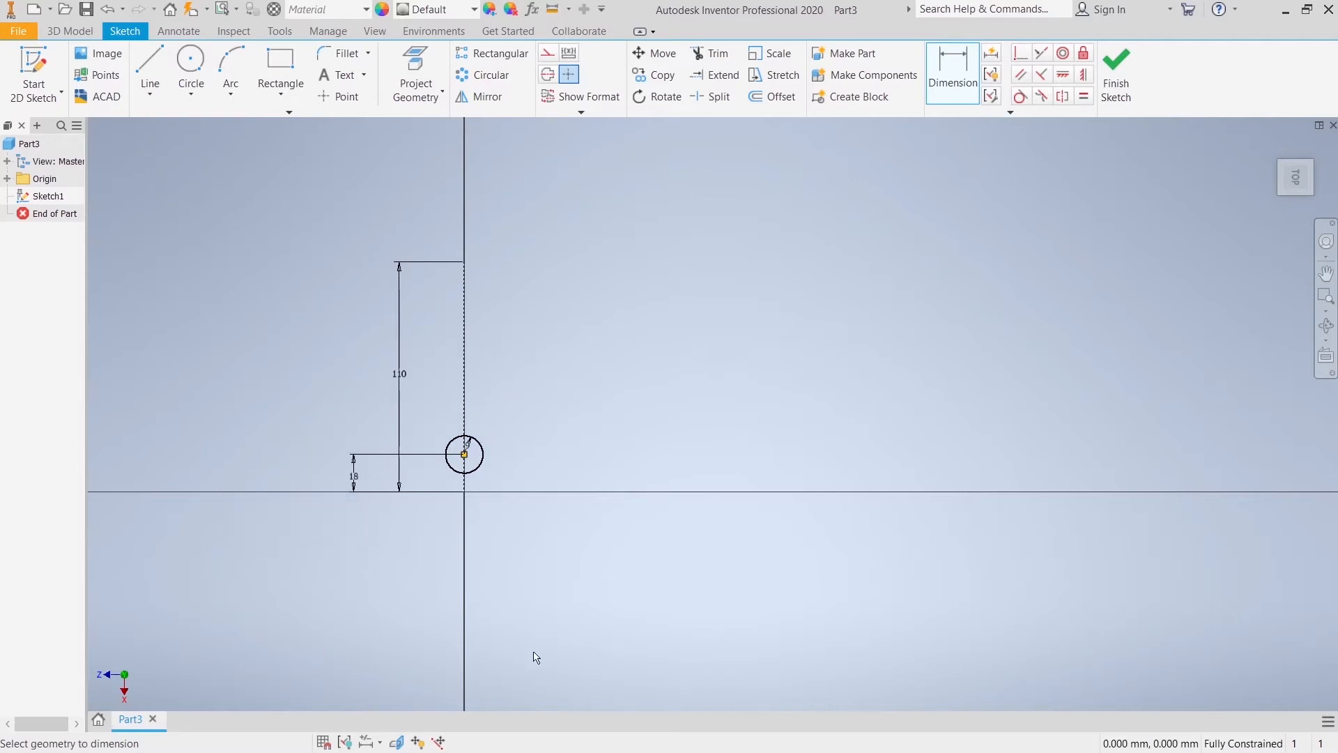
scroll(536, 658, down, 3)
middle_drag(457, 511, 454, 564)
click(150, 70)
click(400, 409)
right_click(523, 324)
click(584, 323)
right_click(588, 323)
click(630, 328)
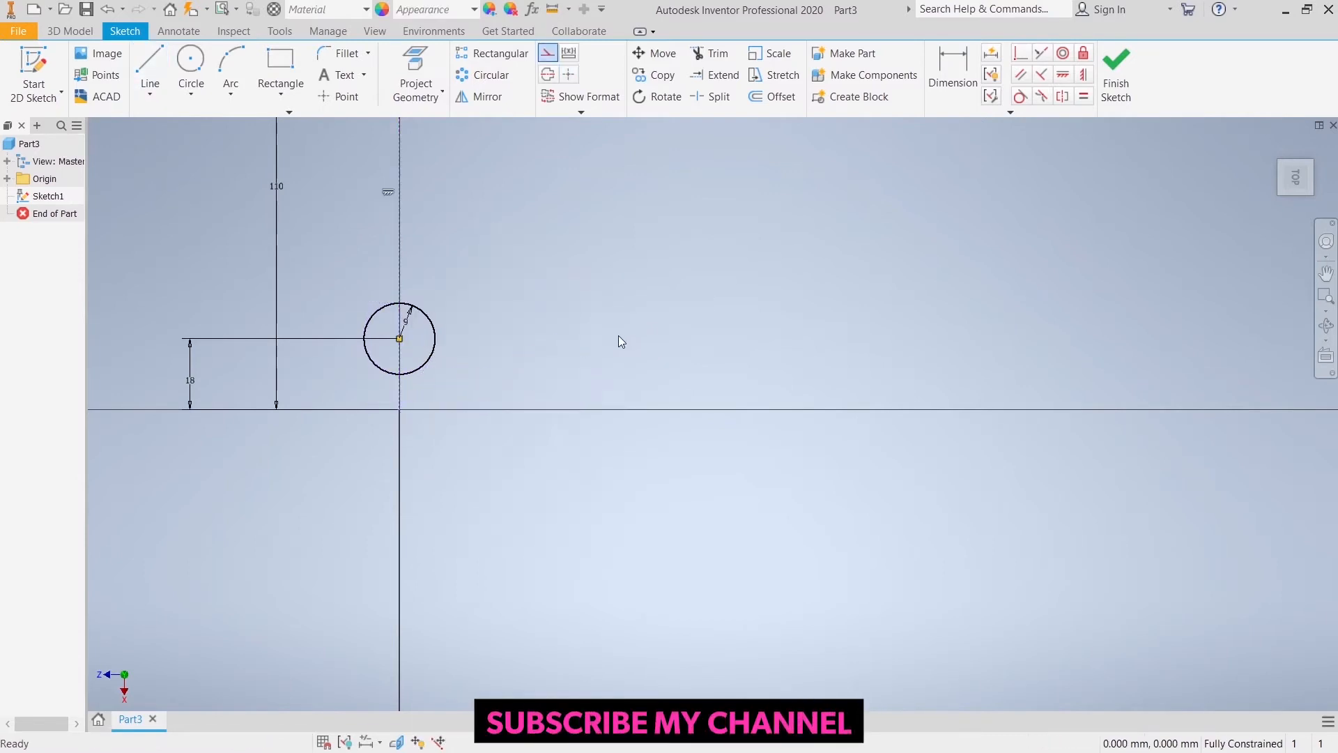
Sketch a horizontal line about 43 mm long from the construction line's upper end, heading away on the far side from the dimensions.
scroll(620, 336, down, 4)
middle_drag(608, 291, 528, 435)
click(143, 65)
click(456, 365)
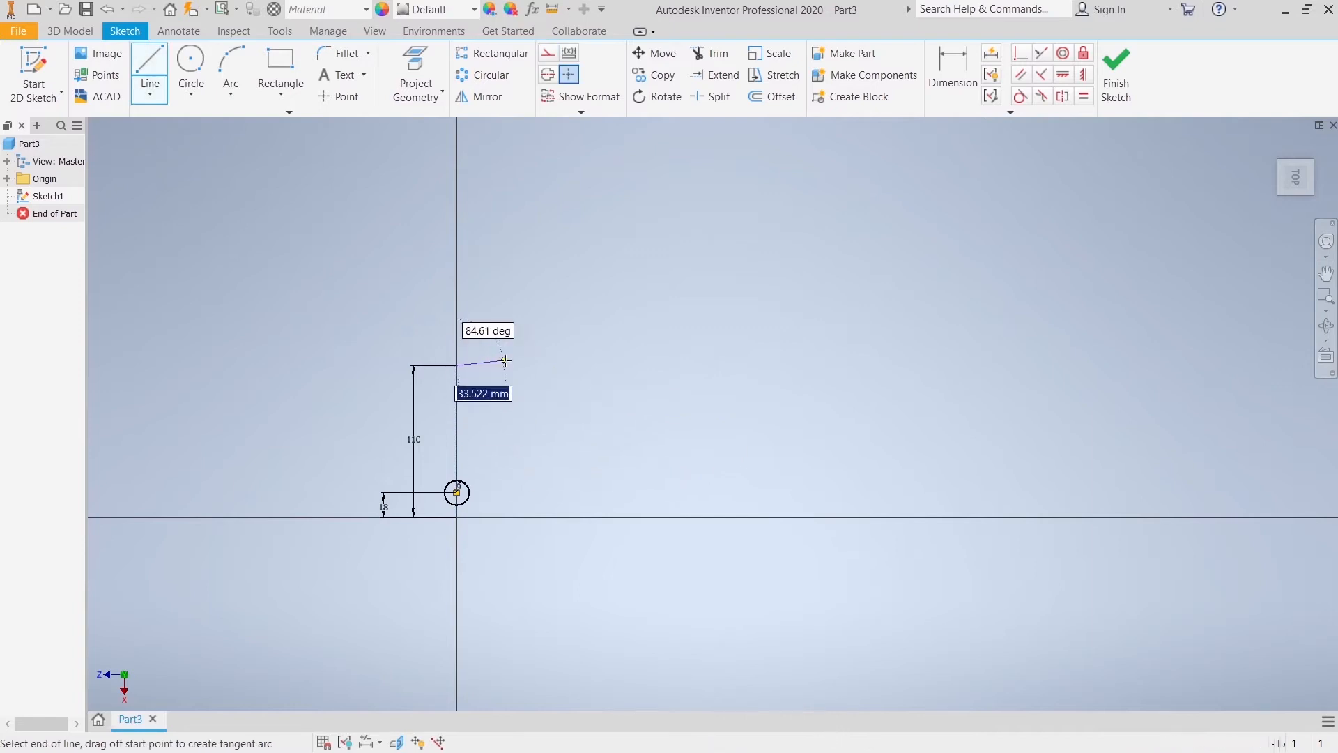
click(516, 365)
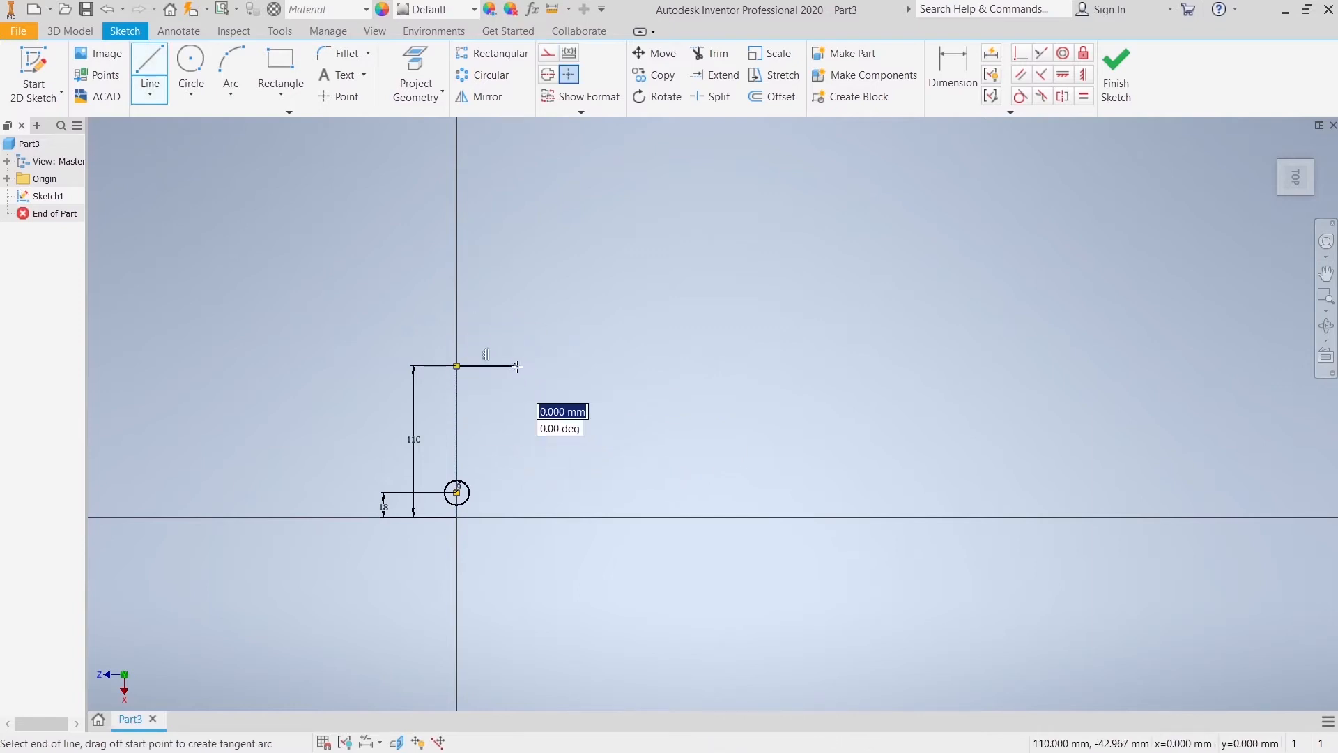
mouse_move(517, 365)
mouse_down()
mouse_move(531, 380)
mouse_move(541, 364)
mouse_up()
key(Escape)
right_click(533, 375)
click(540, 319)
Continue the profile from the horizontal line's free end with a tangent arc curving down and a vertical line about 41 mm long.
click(150, 70)
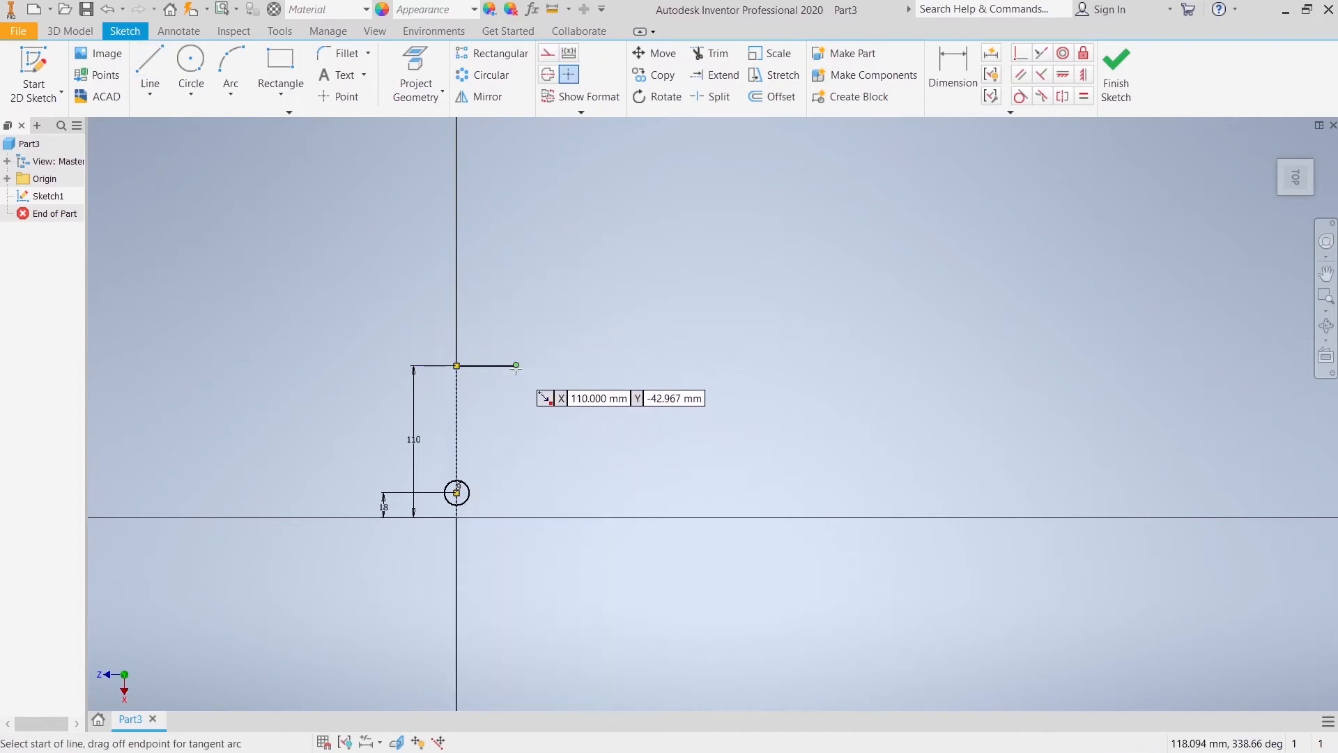
drag(517, 365, 528, 382)
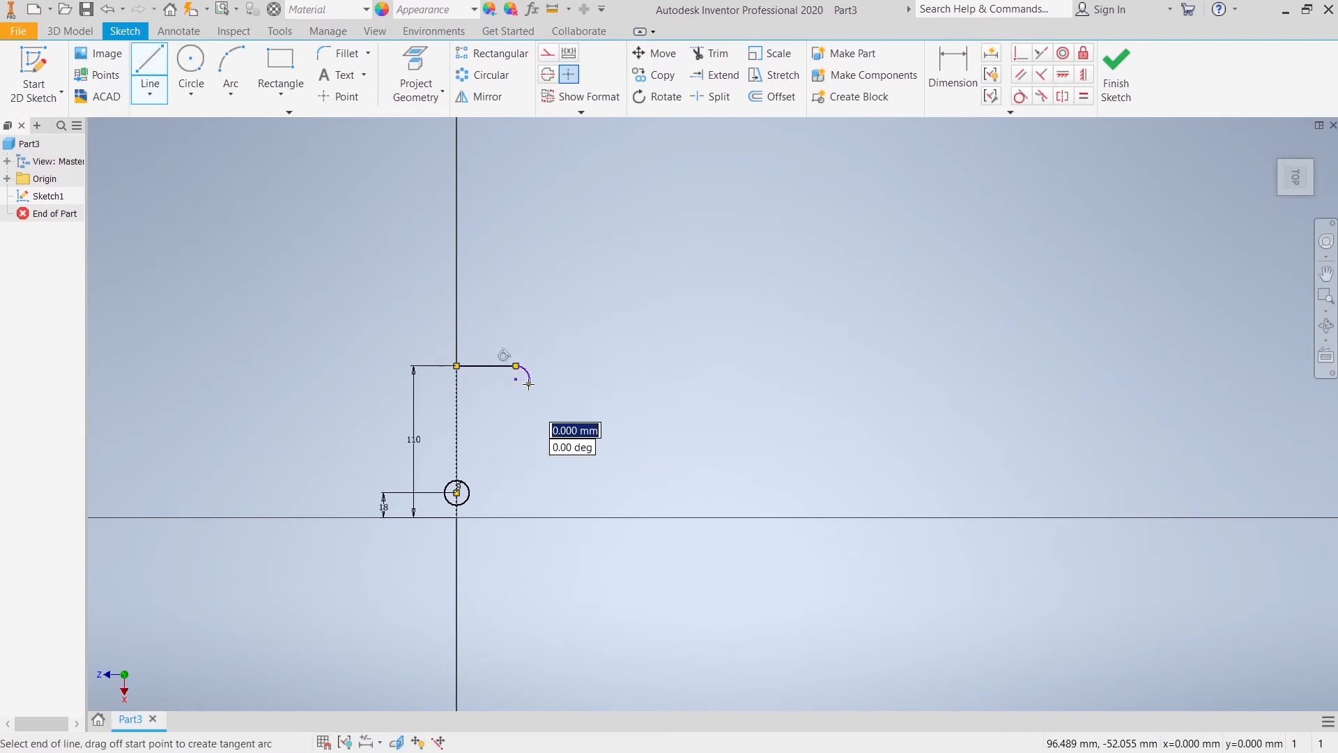
click(529, 439)
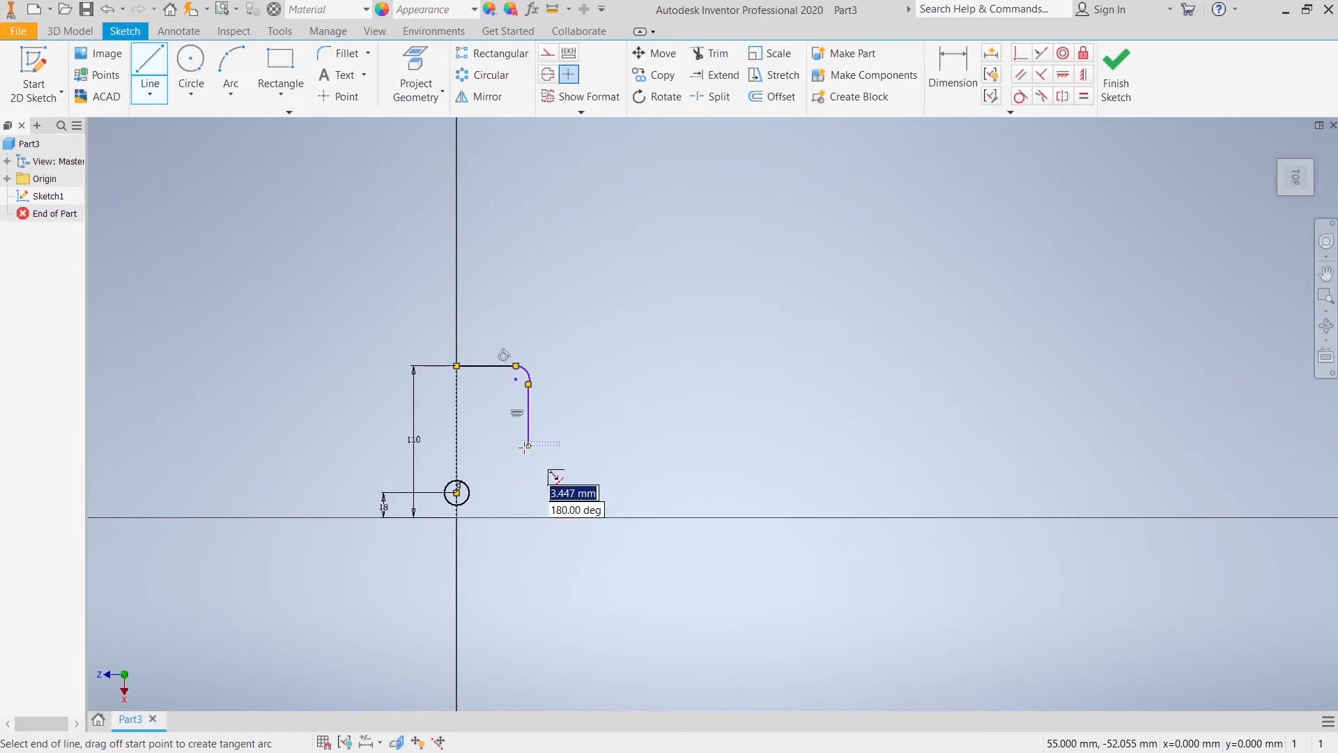
drag(529, 440, 520, 457)
right_click(561, 459)
click(602, 461)
scroll(533, 462, up, 5)
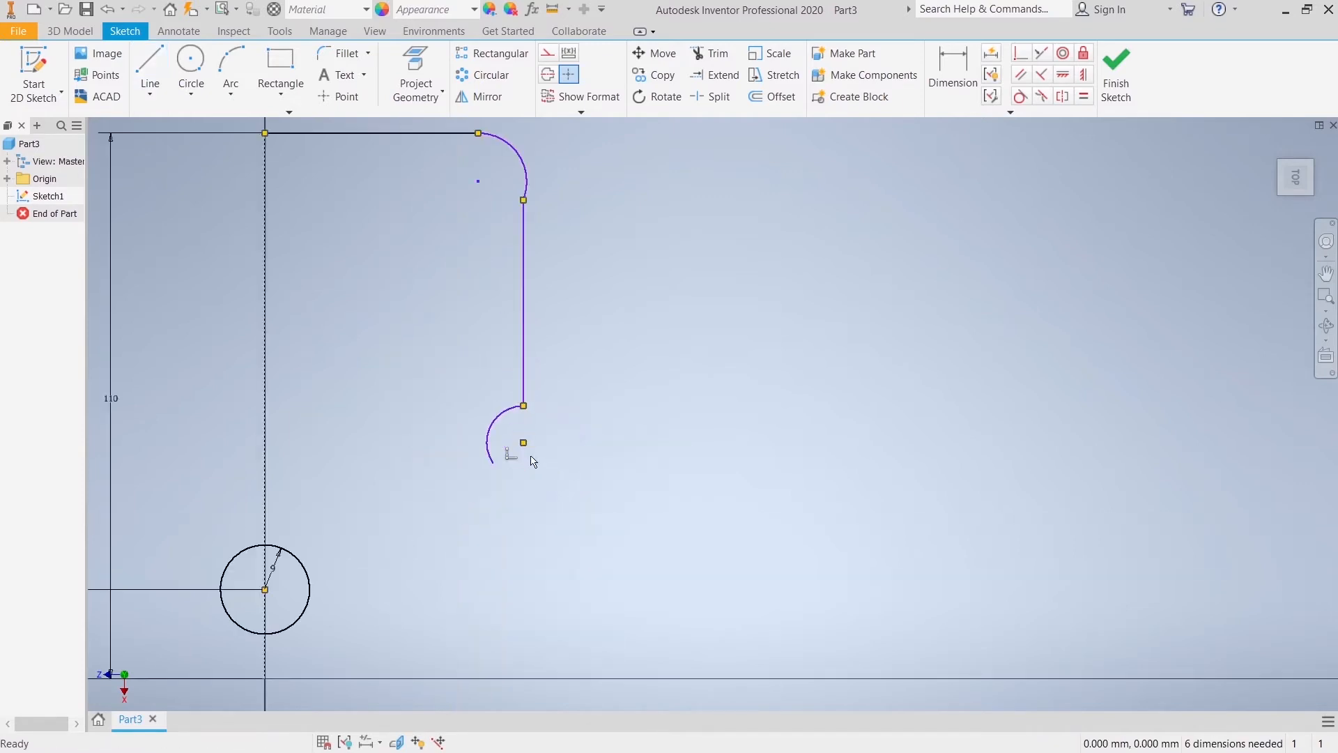
right_click(495, 420)
click(508, 375)
Dimension the vertical distance from the horizontal line to the vertical profile line's lower end as 50 mm.
scroll(493, 437, down, 4)
middle_drag(520, 431, 529, 451)
click(948, 89)
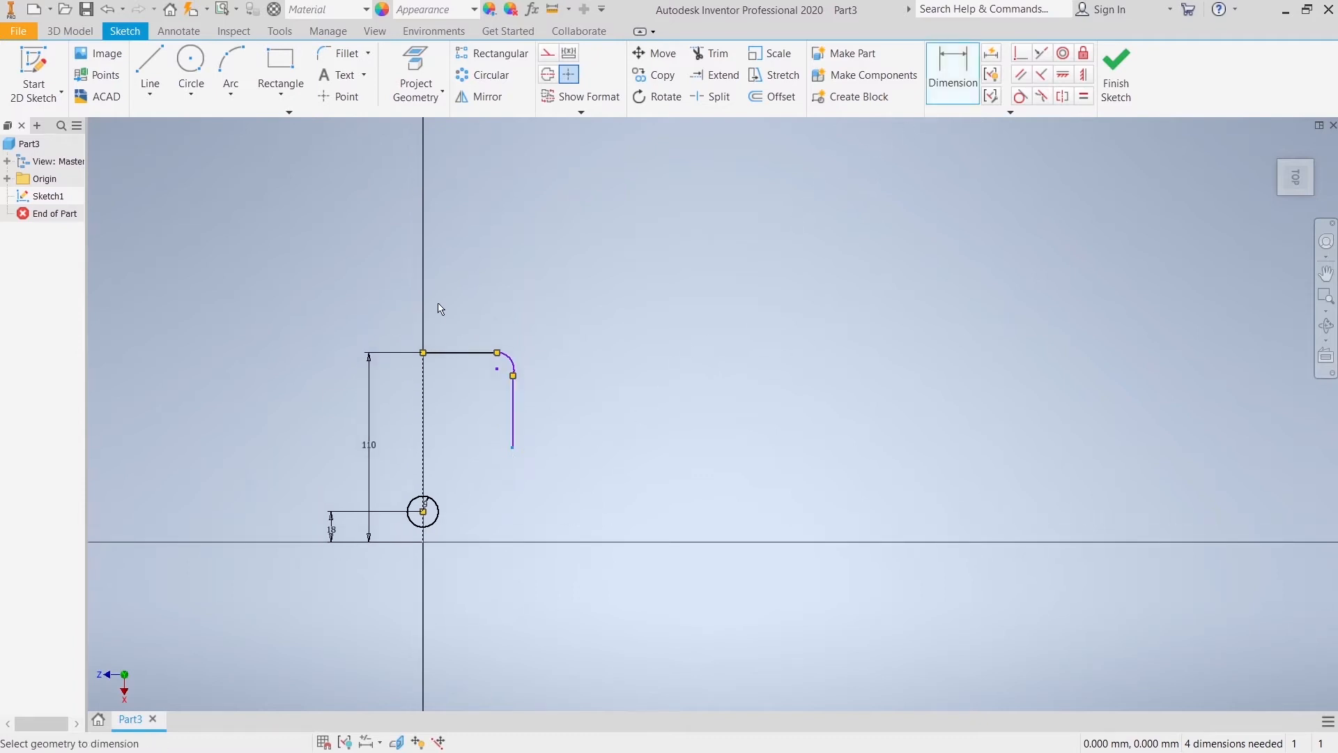
click(456, 352)
click(512, 446)
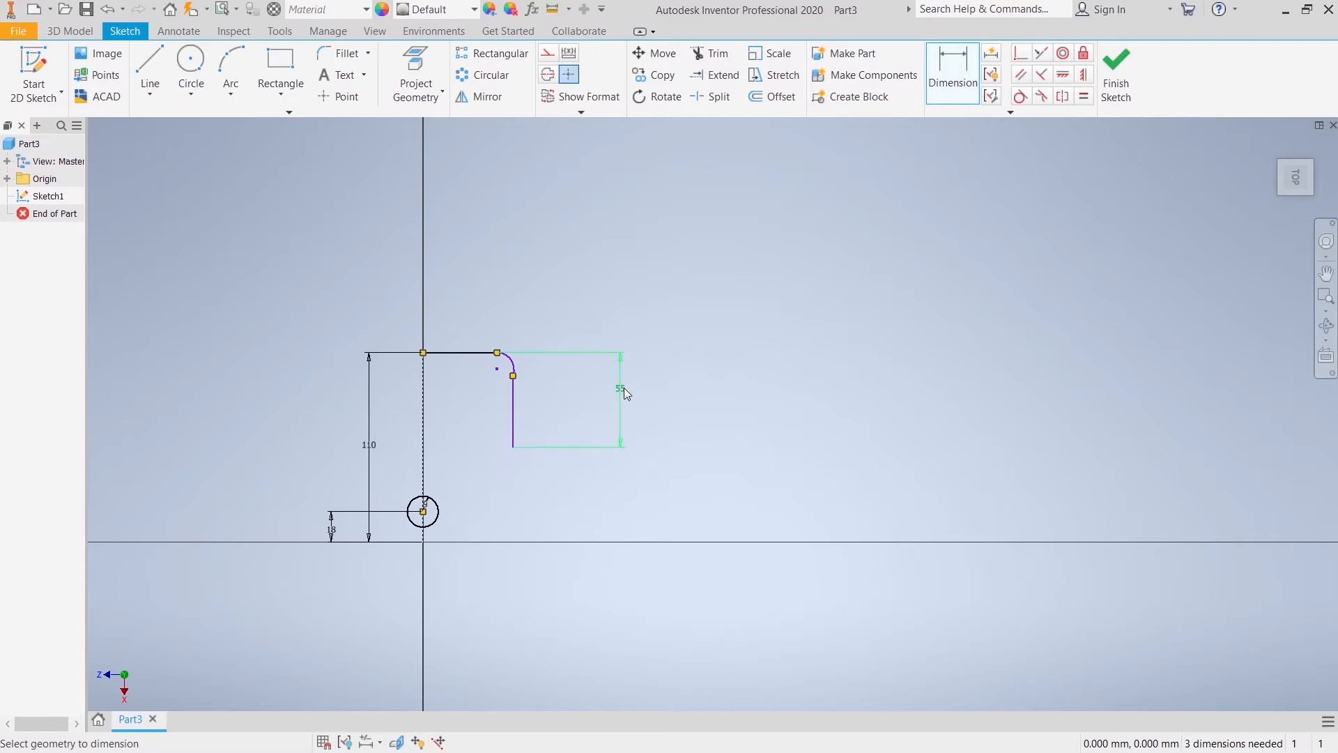
click(625, 394)
text(55)
key(Return)
click(625, 394)
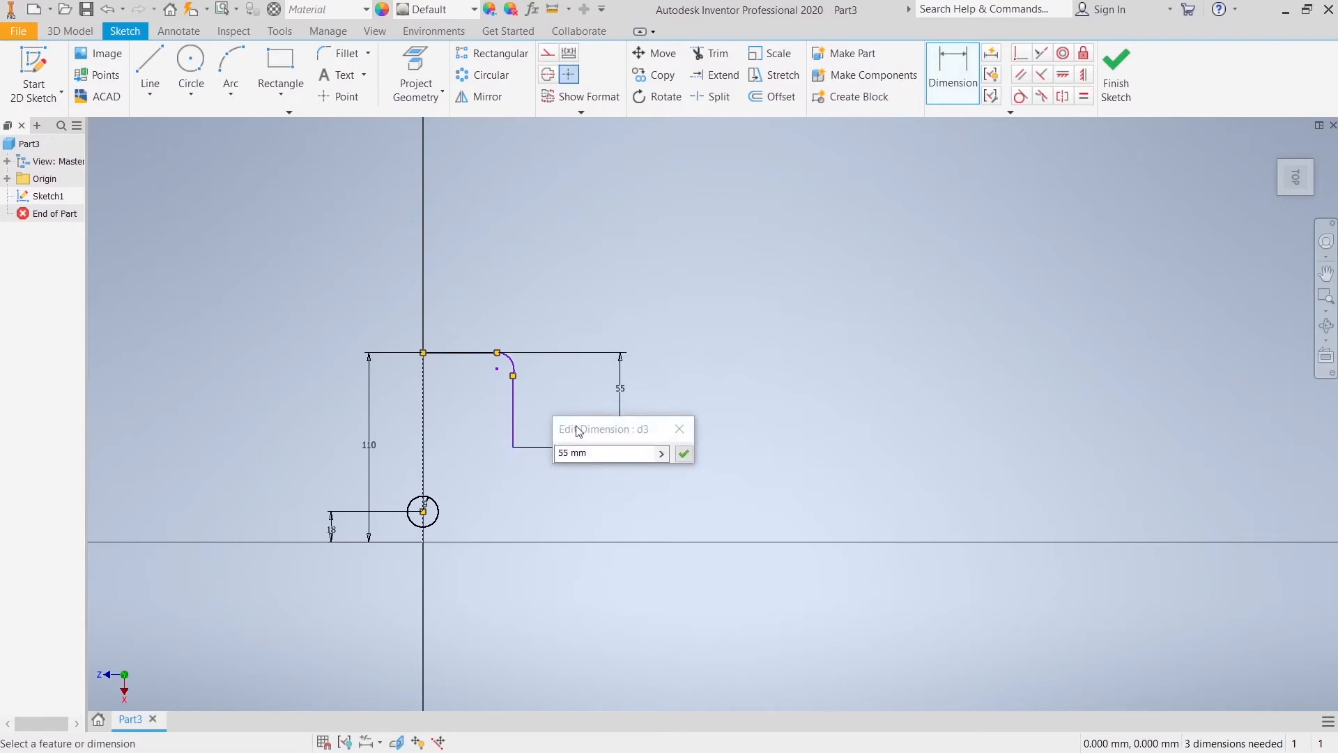
drag(598, 453, 523, 454)
text(50)
key(Return)
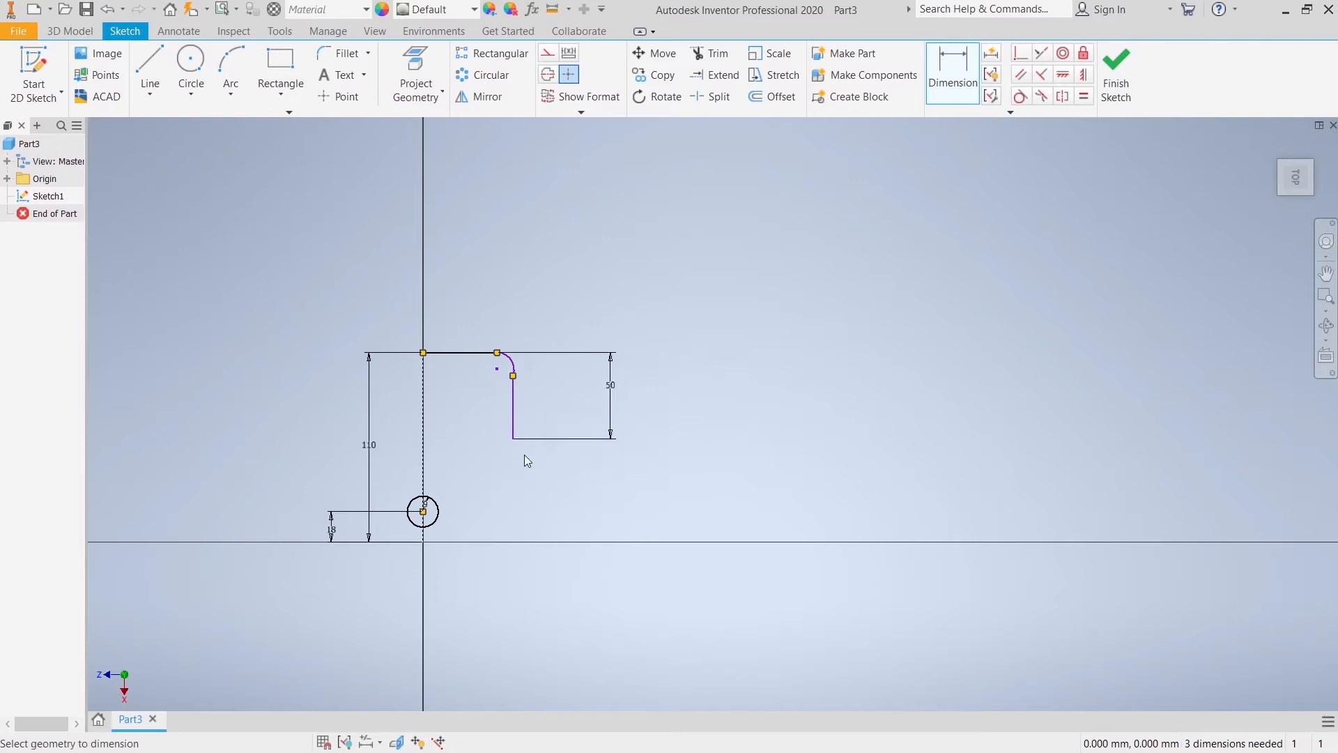
Dimension the radius of the profile's upper corner arc as 8 mm.
click(524, 358)
click(546, 304)
text(8)
key(Return)
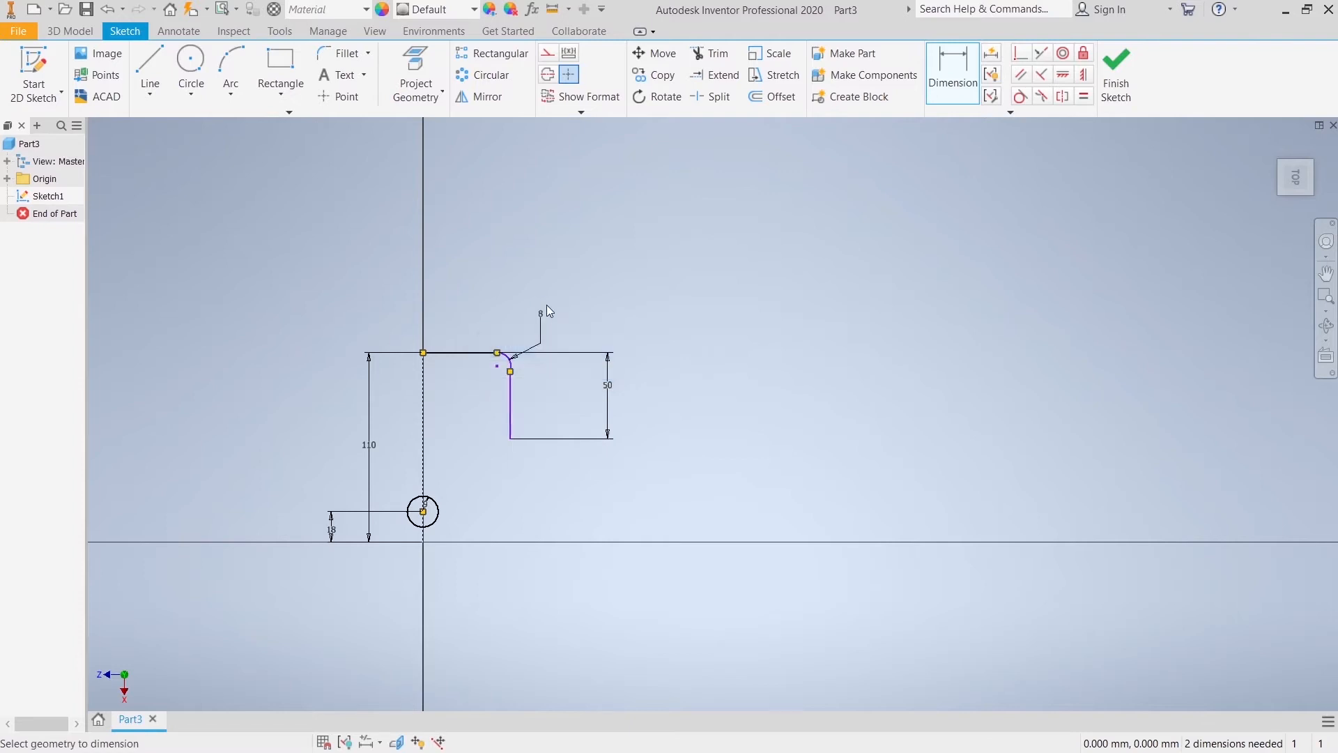
Dimension the horizontal distance between the construction line and the vertical profile line as 36 mm.
click(424, 382)
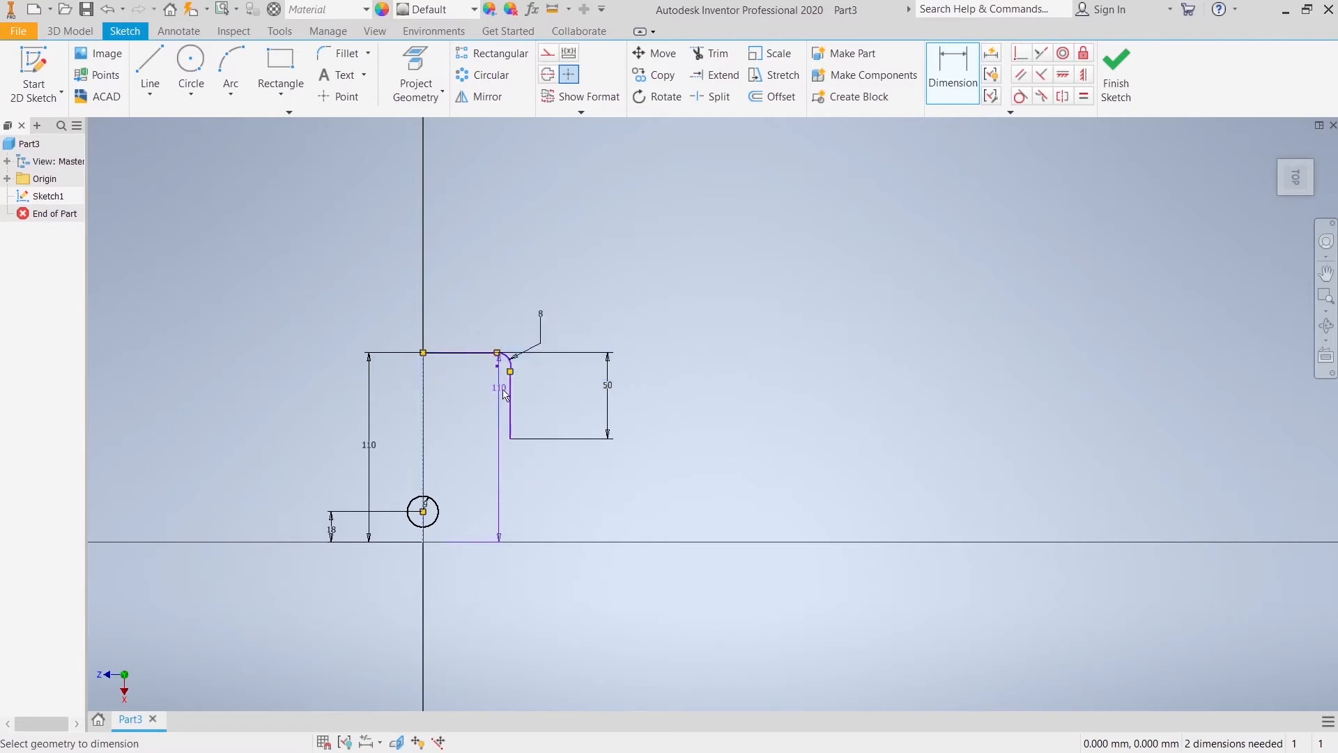
click(509, 393)
click(472, 310)
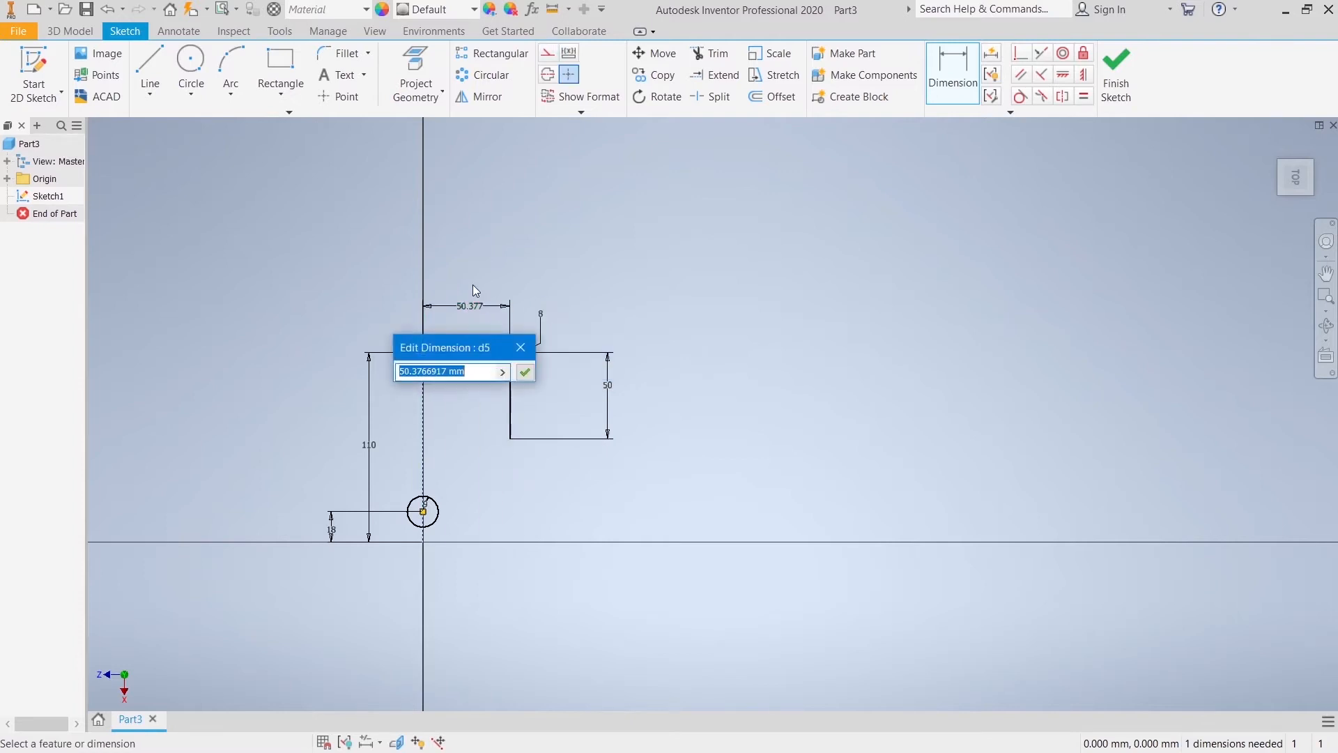
text(6)
key(Return)
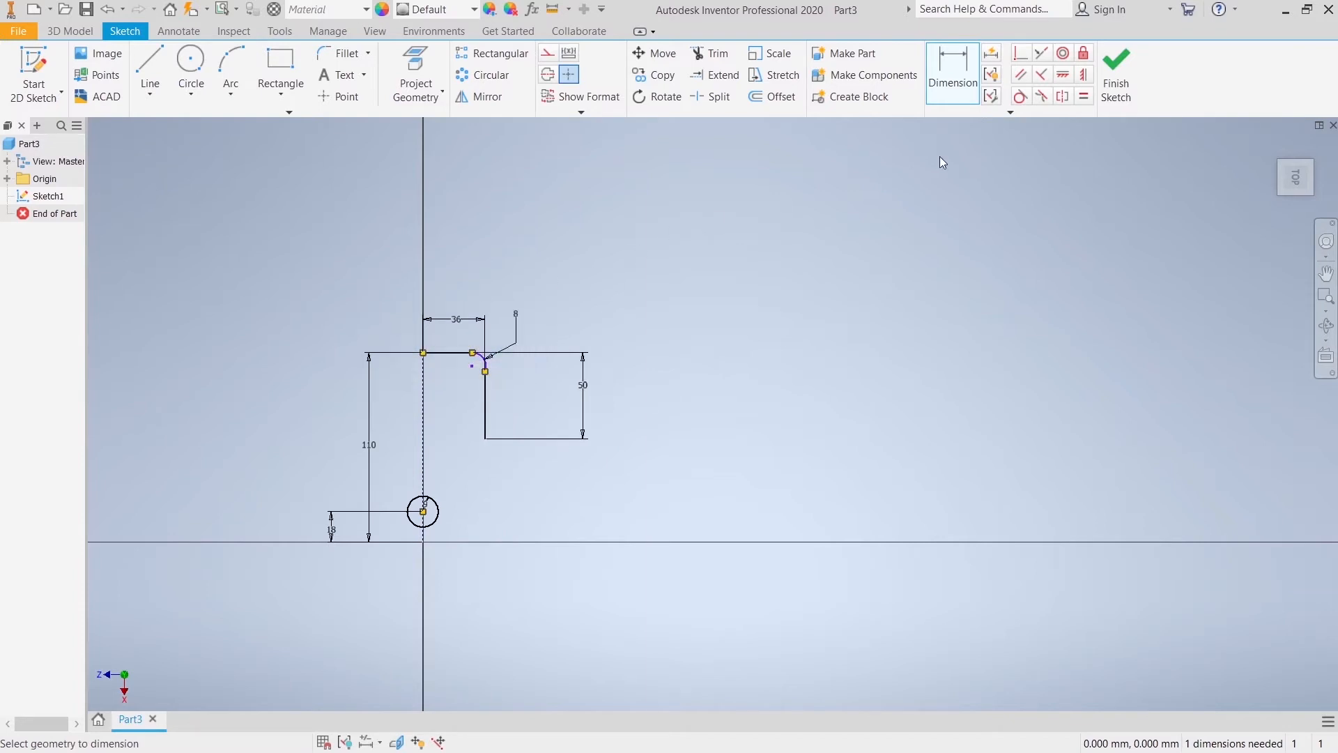
Apply a tangent constraint between the vertical profile line and the upper corner arc.
click(1019, 95)
click(490, 396)
click(479, 358)
key(Escape)
Move the arc radius, 36 mm width and 50 mm height dimensions farther away from the profile.
drag(514, 314, 630, 224)
click(474, 326)
drag(465, 323, 474, 221)
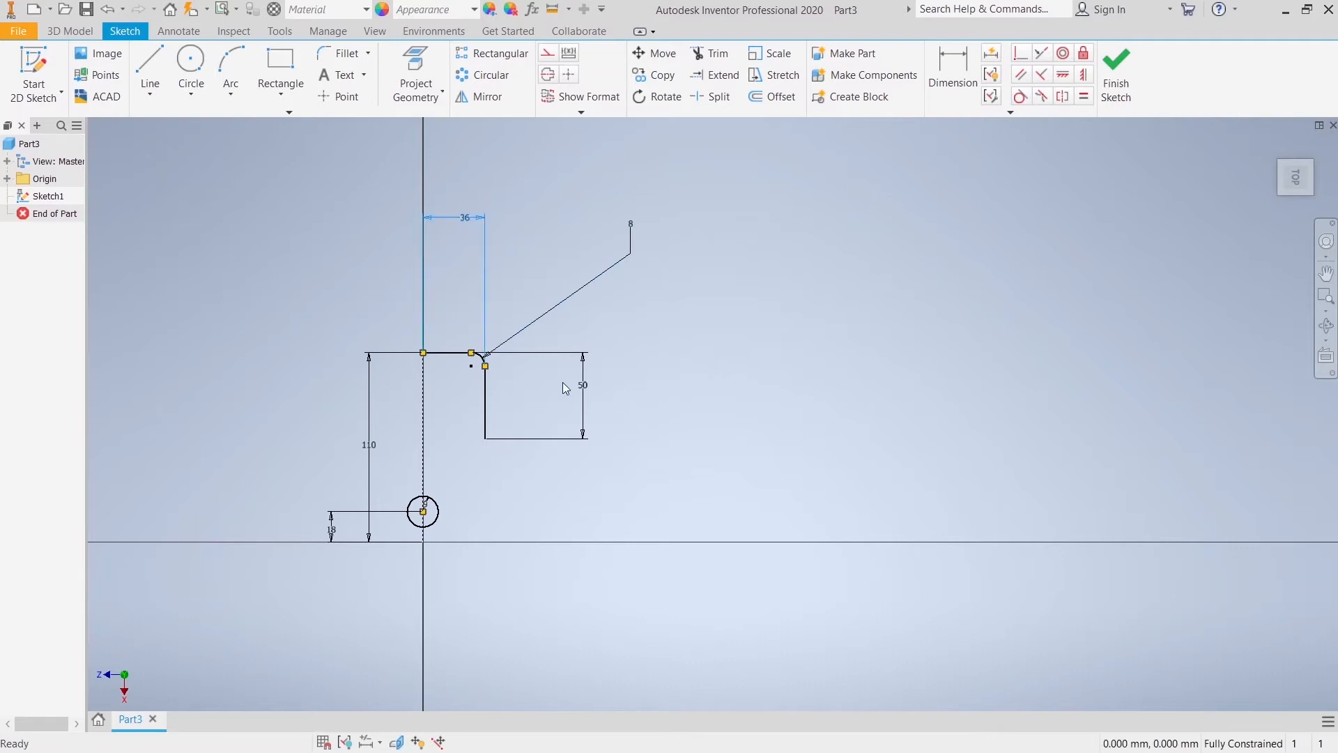
drag(591, 389, 701, 377)
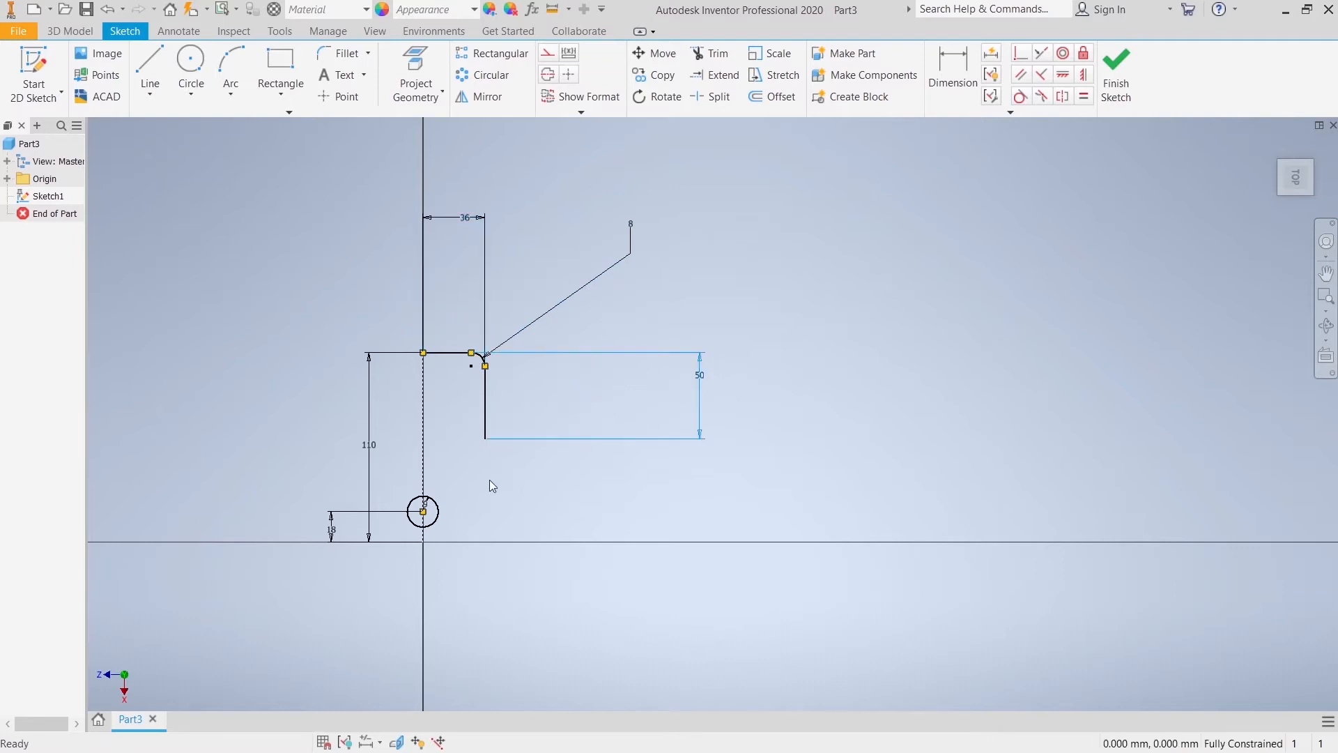
Sketch two tangent arcs forming an S-curve from the lower end of the vertical profile line.
scroll(490, 481, up, 3)
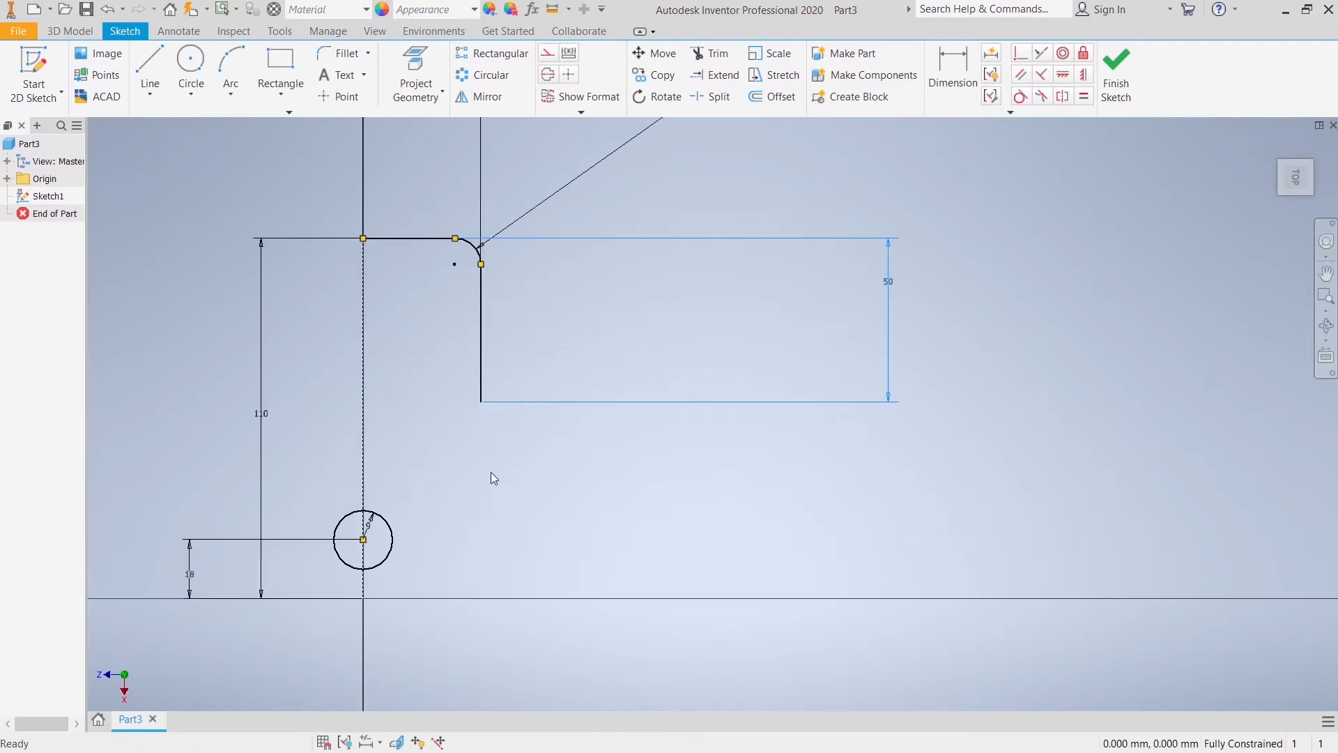
click(149, 68)
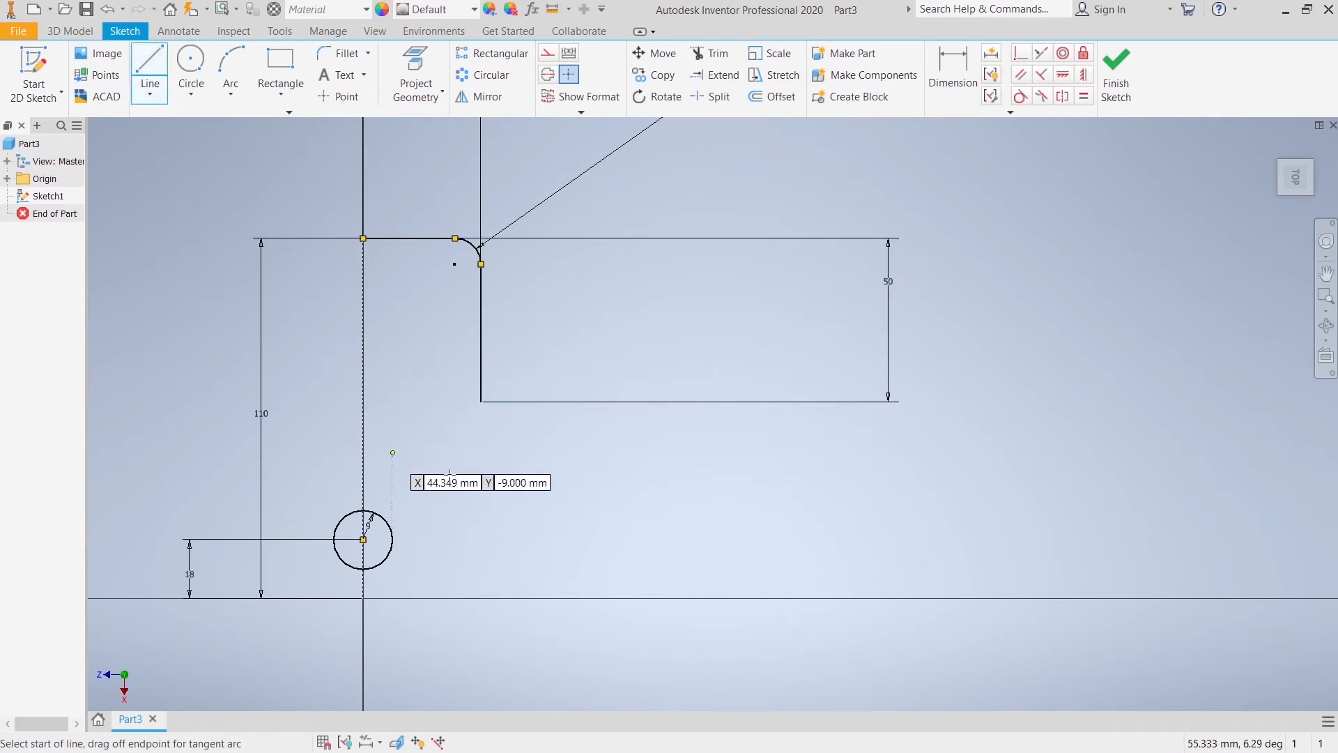
drag(481, 401, 460, 423)
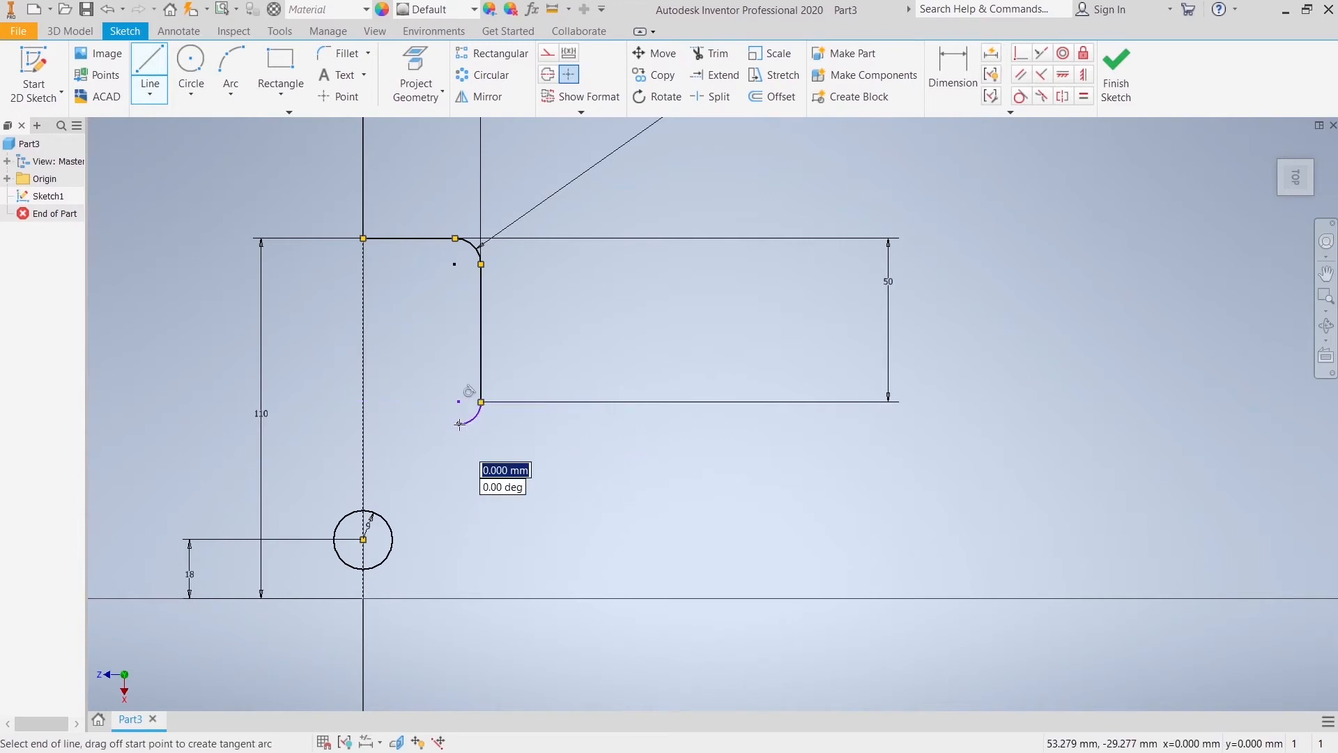
drag(459, 423, 464, 453)
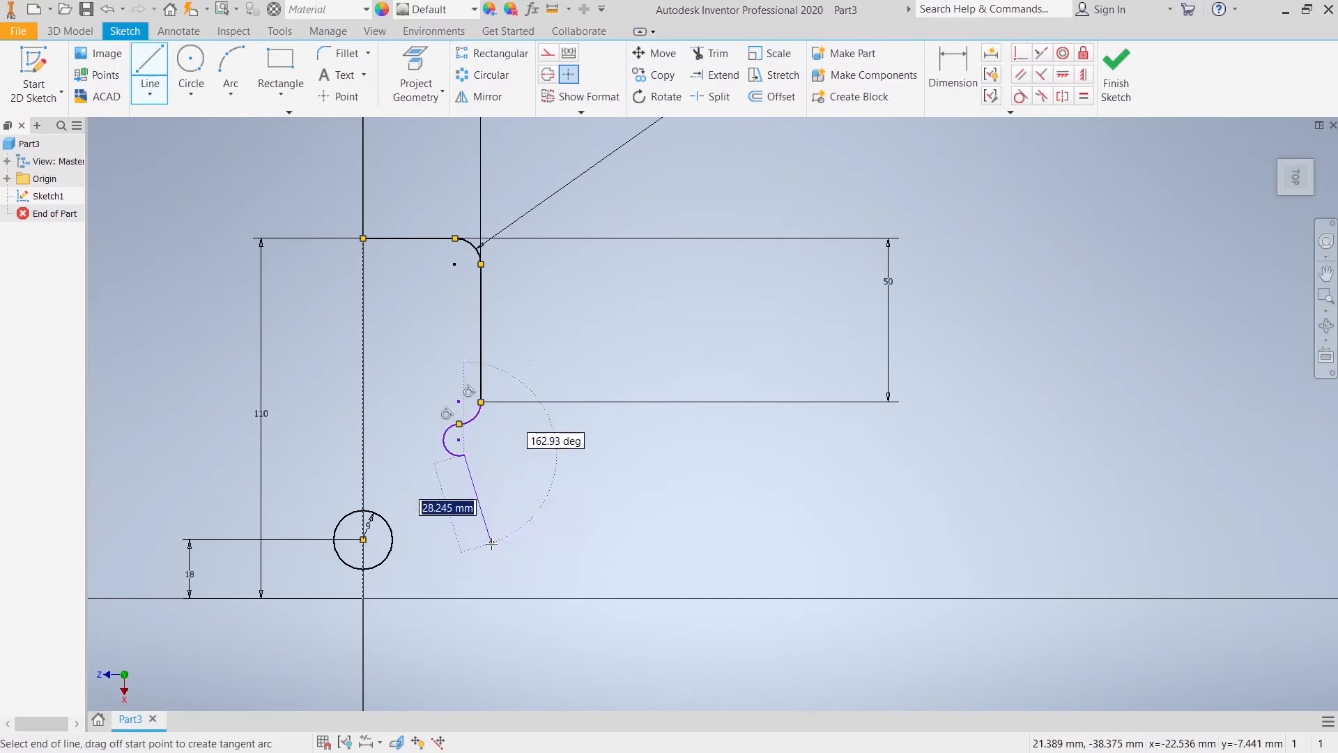
Continue the profile with a slanted line at about 15°, a tangent lower corner arc and a bottom line along the horizontal axis.
click(494, 570)
drag(495, 569, 474, 597)
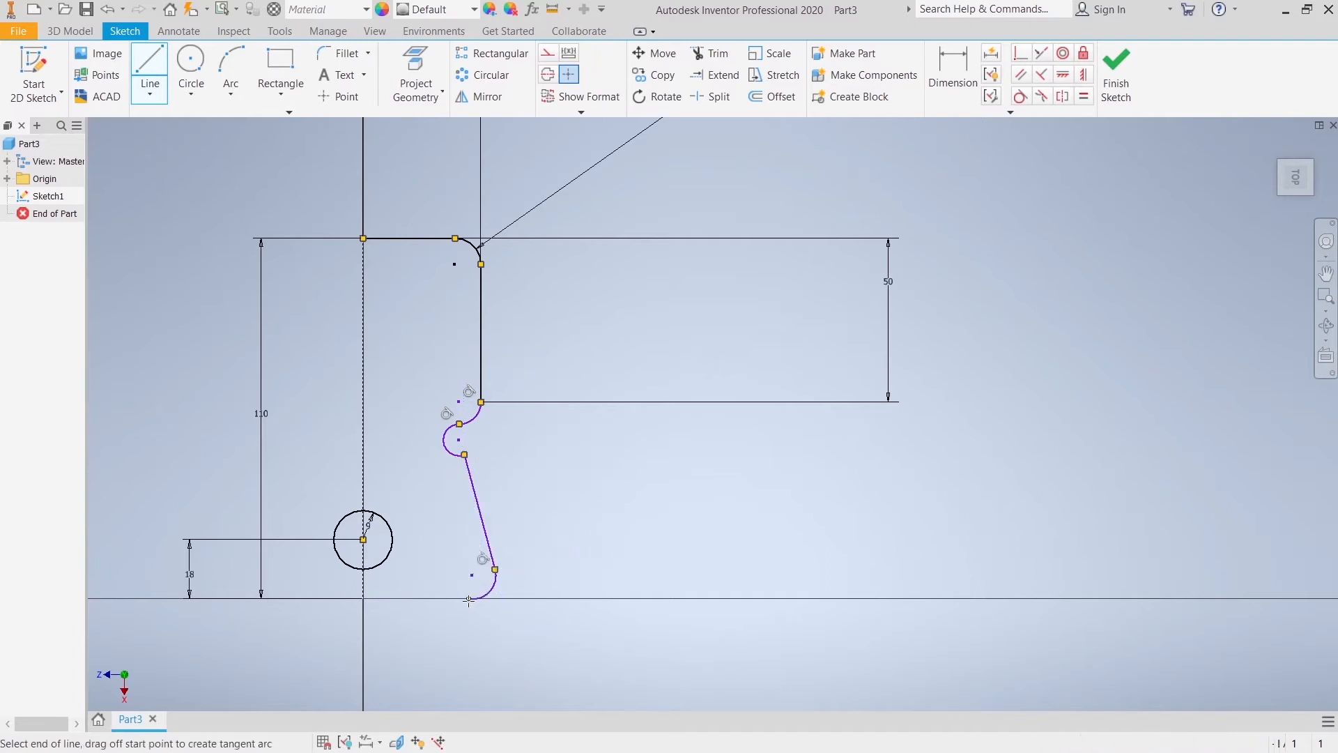
click(384, 598)
Draw a short vertical line up from the bottom line's inner end and a small arc ending on the circle.
scroll(388, 593, up, 5)
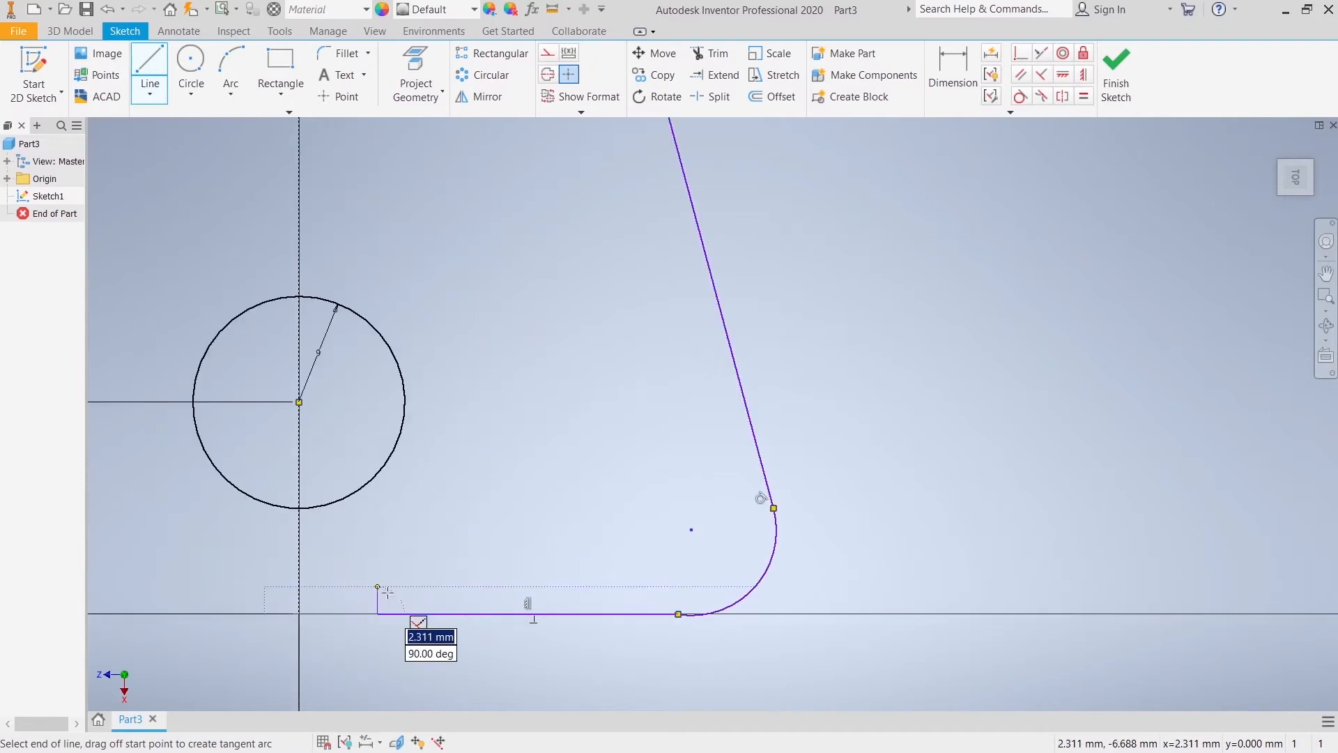
click(377, 508)
drag(382, 485, 387, 462)
right_click(387, 463)
click(458, 468)
scroll(477, 481, down, 5)
middle_drag(431, 477, 301, 516)
Dimension the angle between the construction line and the slanted line as 15°.
key(d)
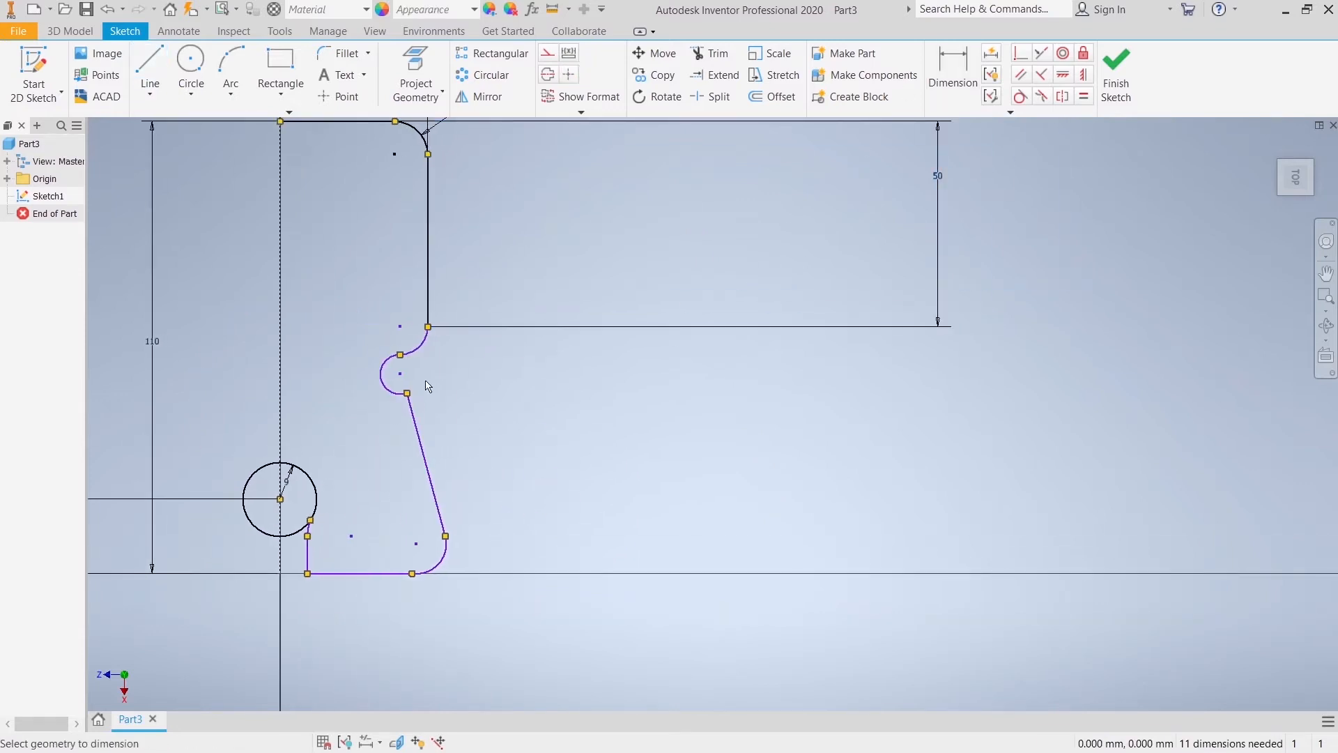
click(283, 426)
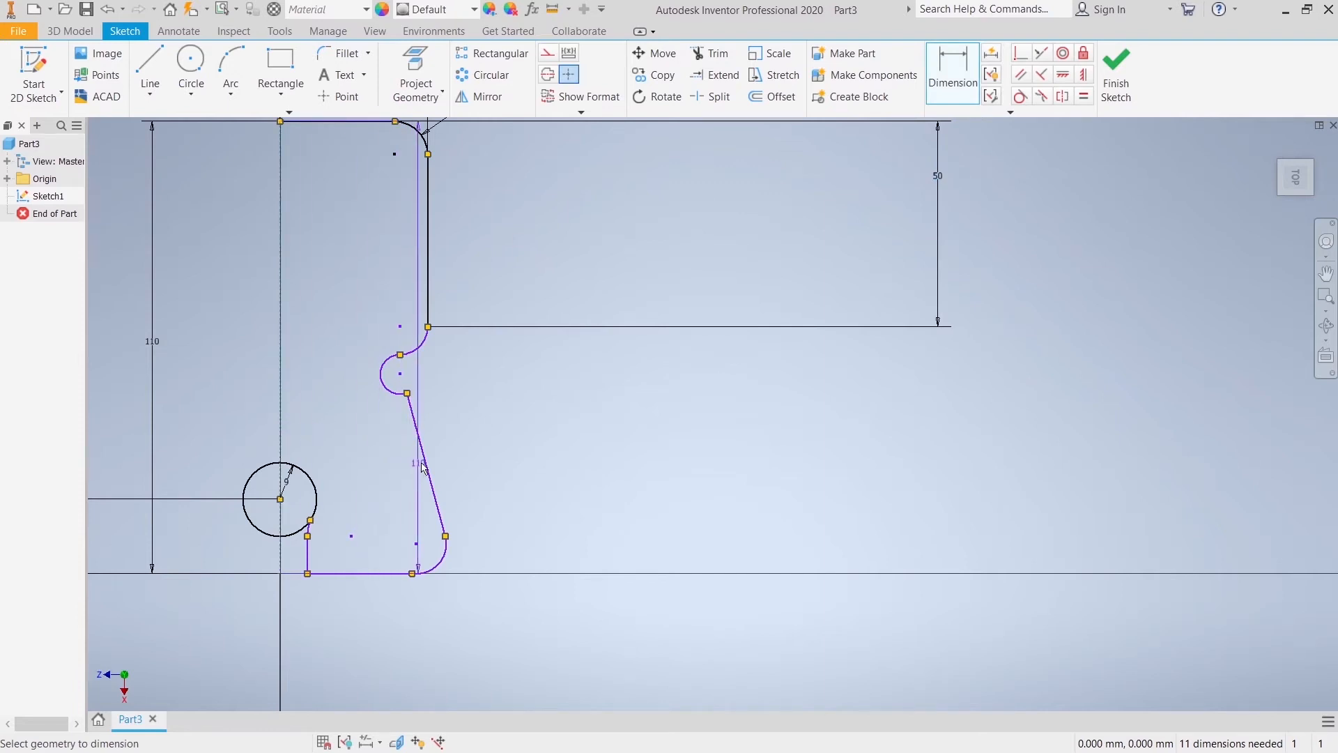
click(419, 439)
click(351, 432)
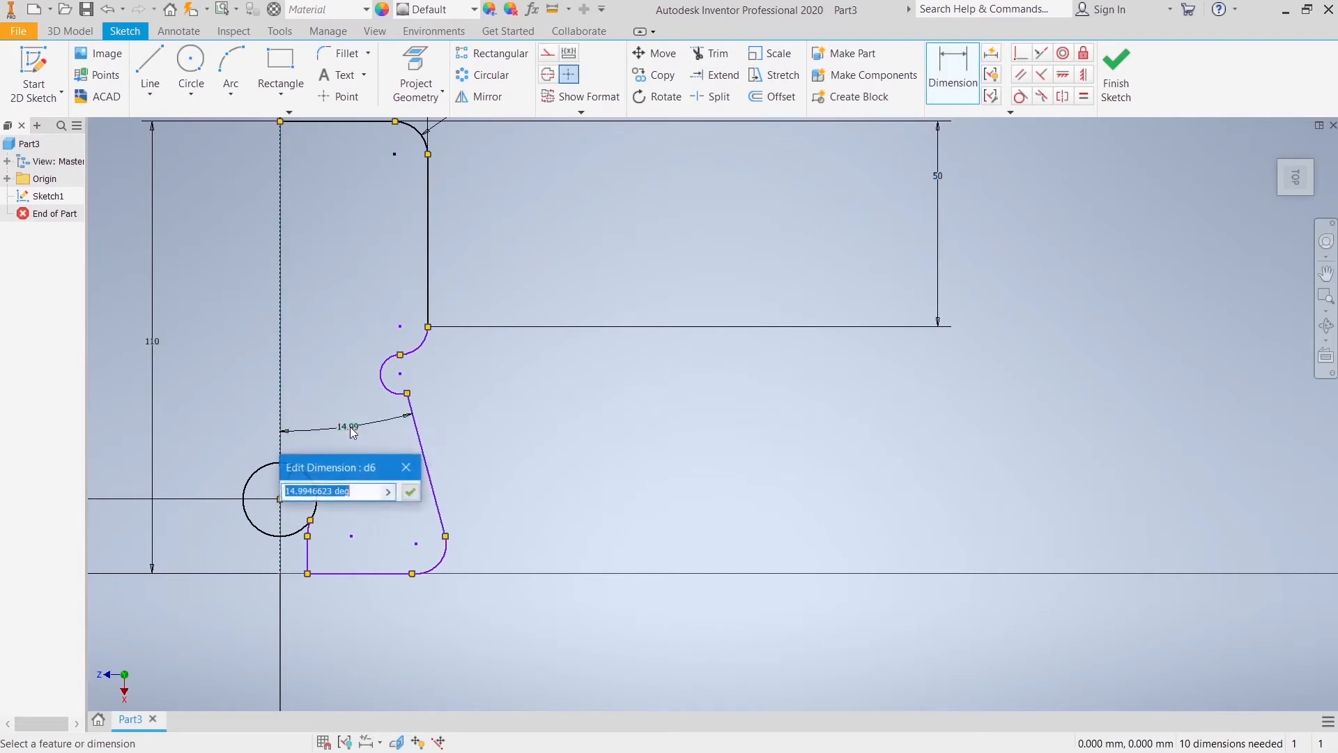
text(15)
key(Return)
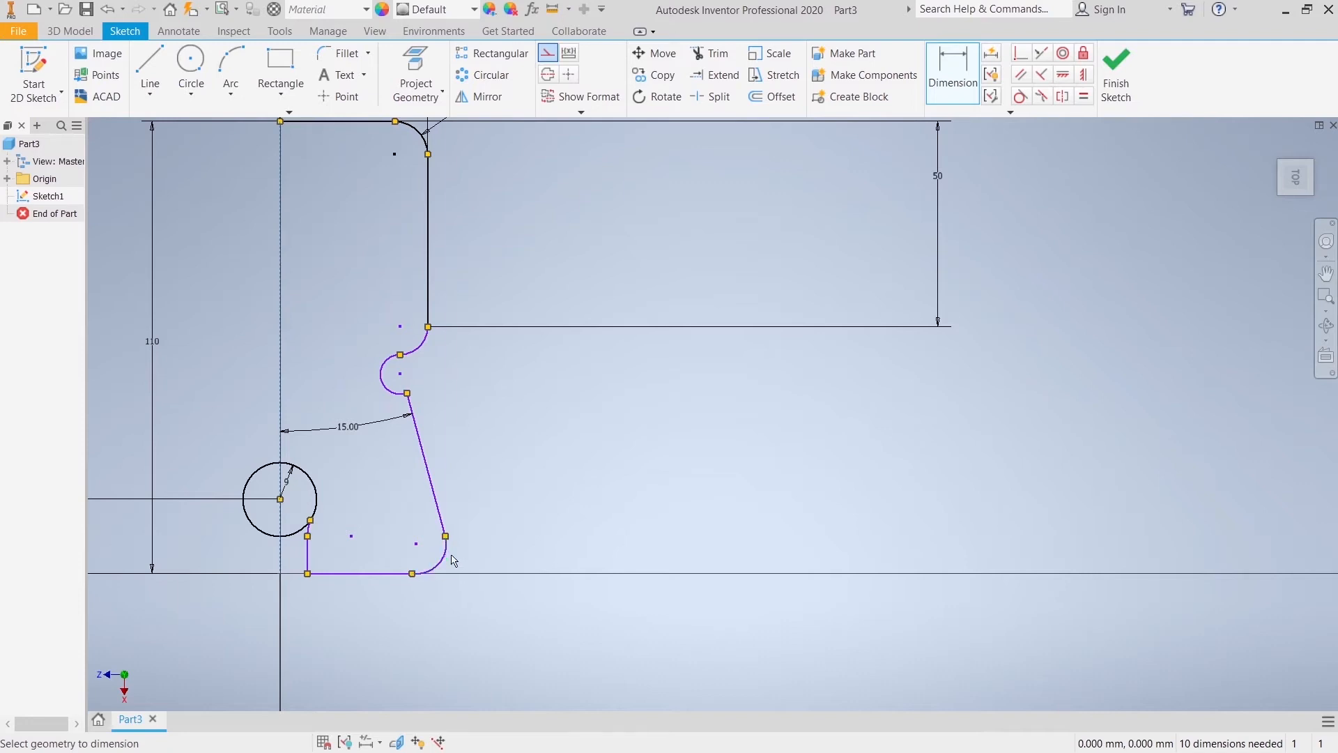
Dimension the horizontal distance from the construction line to the outer edge of the lower corner arc.
click(446, 544)
click(347, 616)
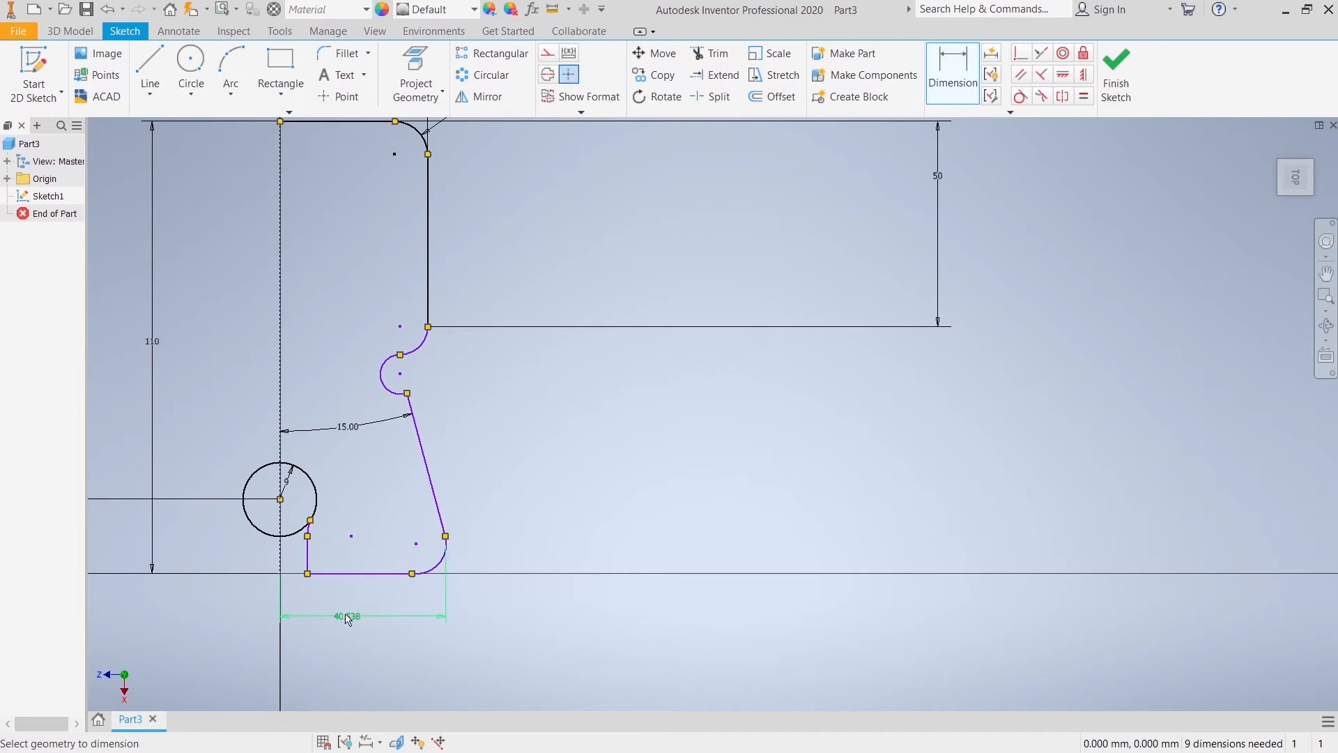
click(348, 616)
Try setting the horizontal distance to the lower corner arc to 64/2 mm and undo it.
text(64)
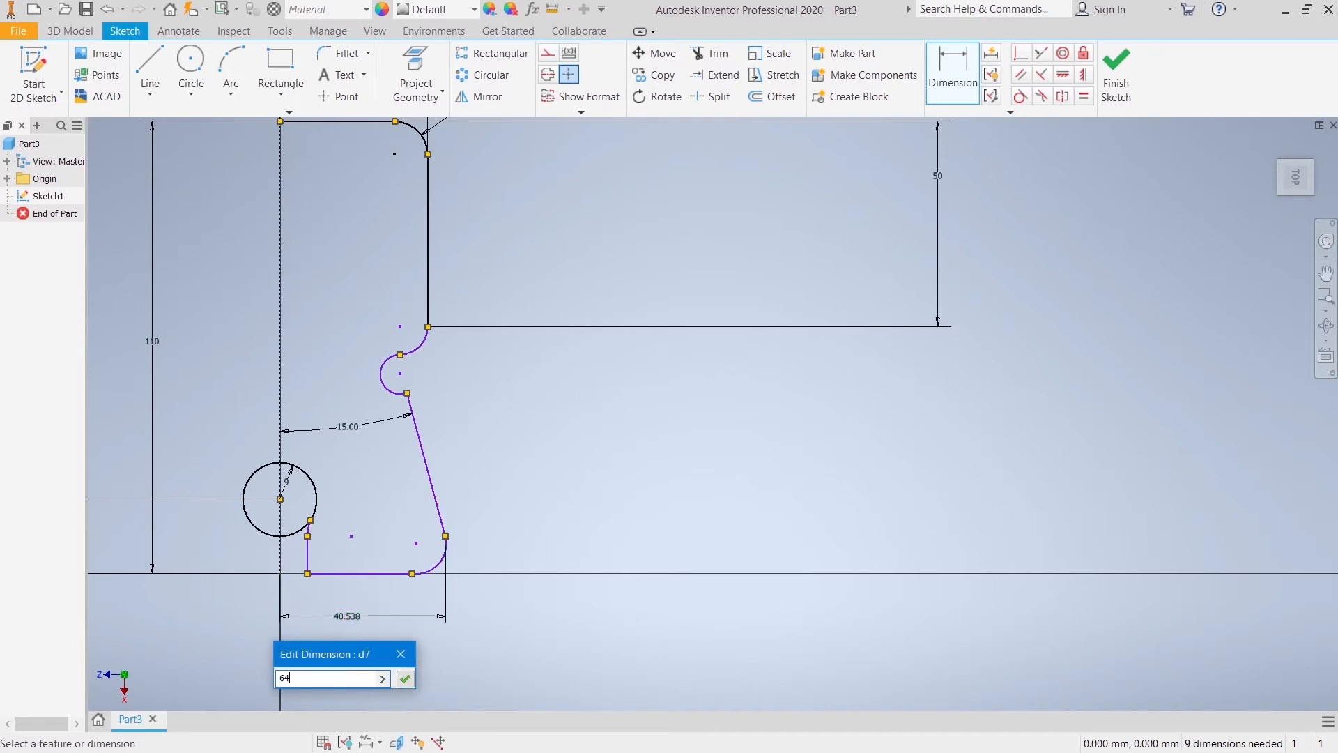
text(/2)
key(Return)
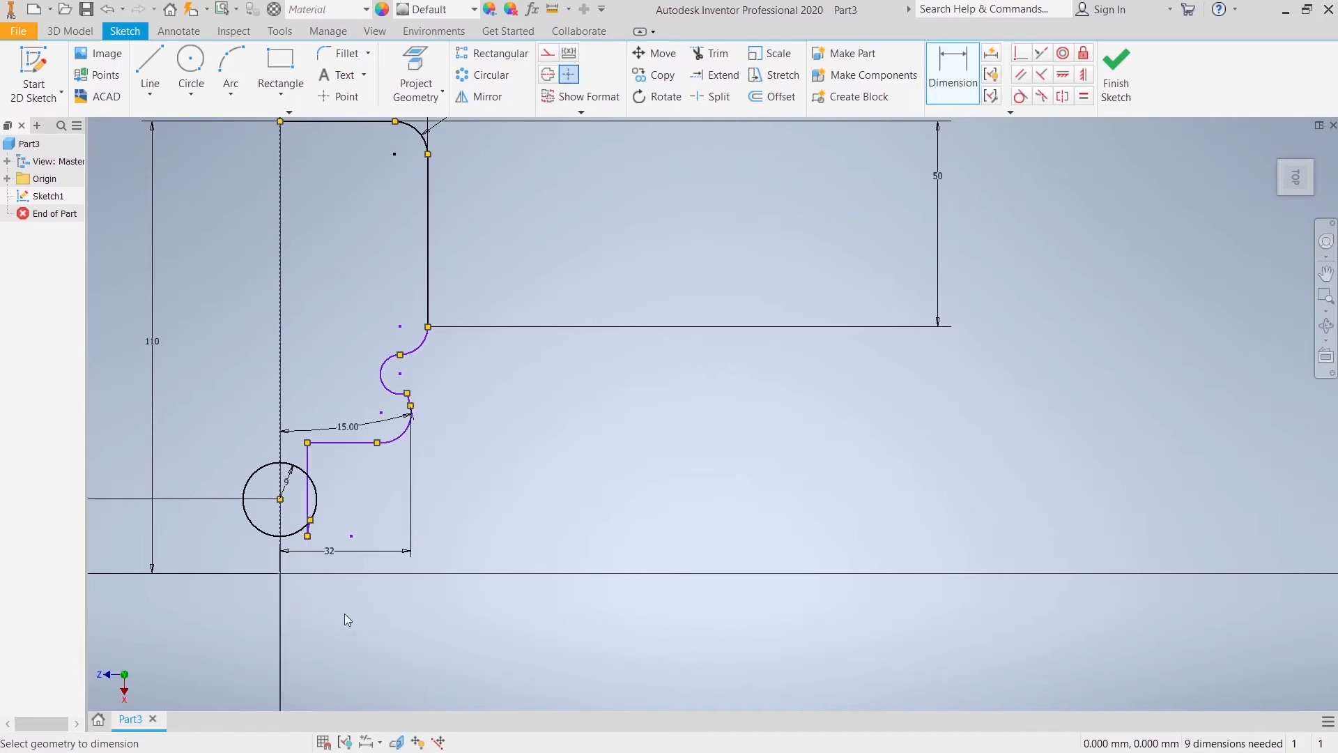
key(ctrl+z)
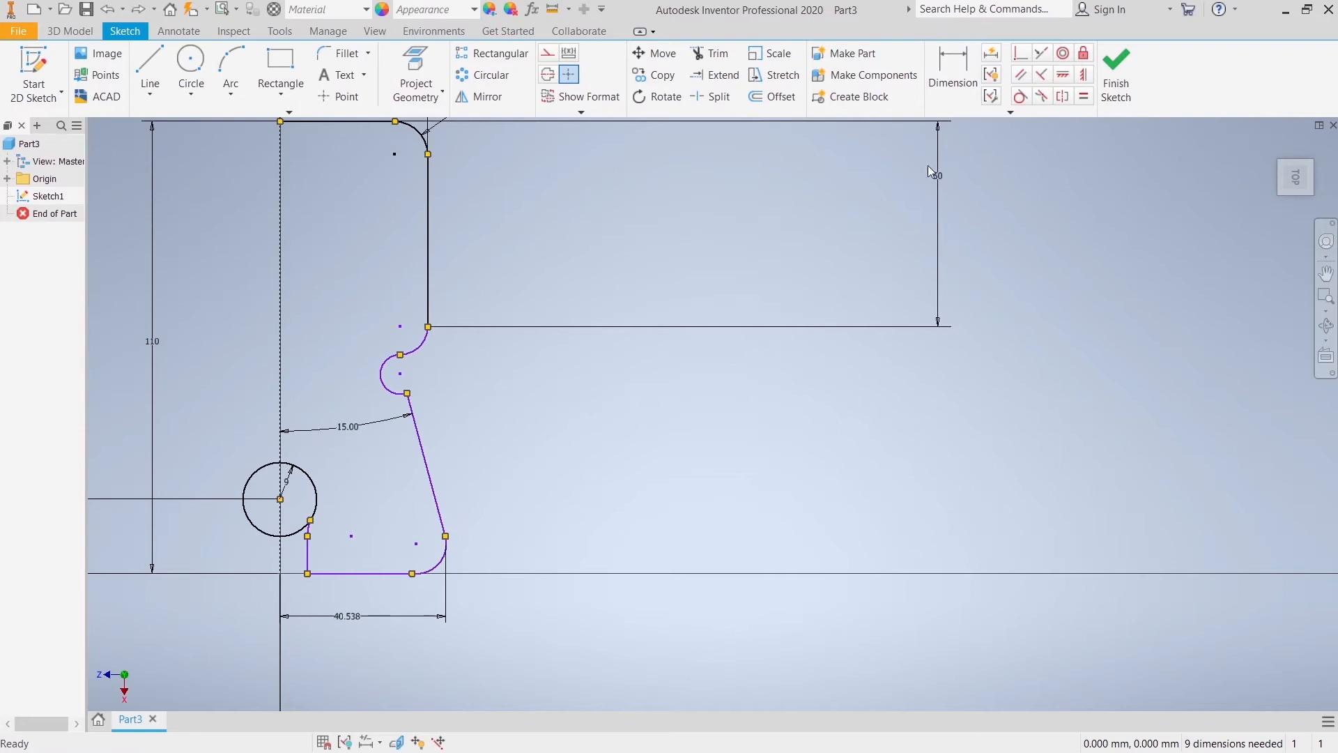
Dimension the vertical distance between the profile's bottom line and top line, placed beside the existing overall height dimension.
click(953, 74)
scroll(452, 505, down, 3)
click(407, 545)
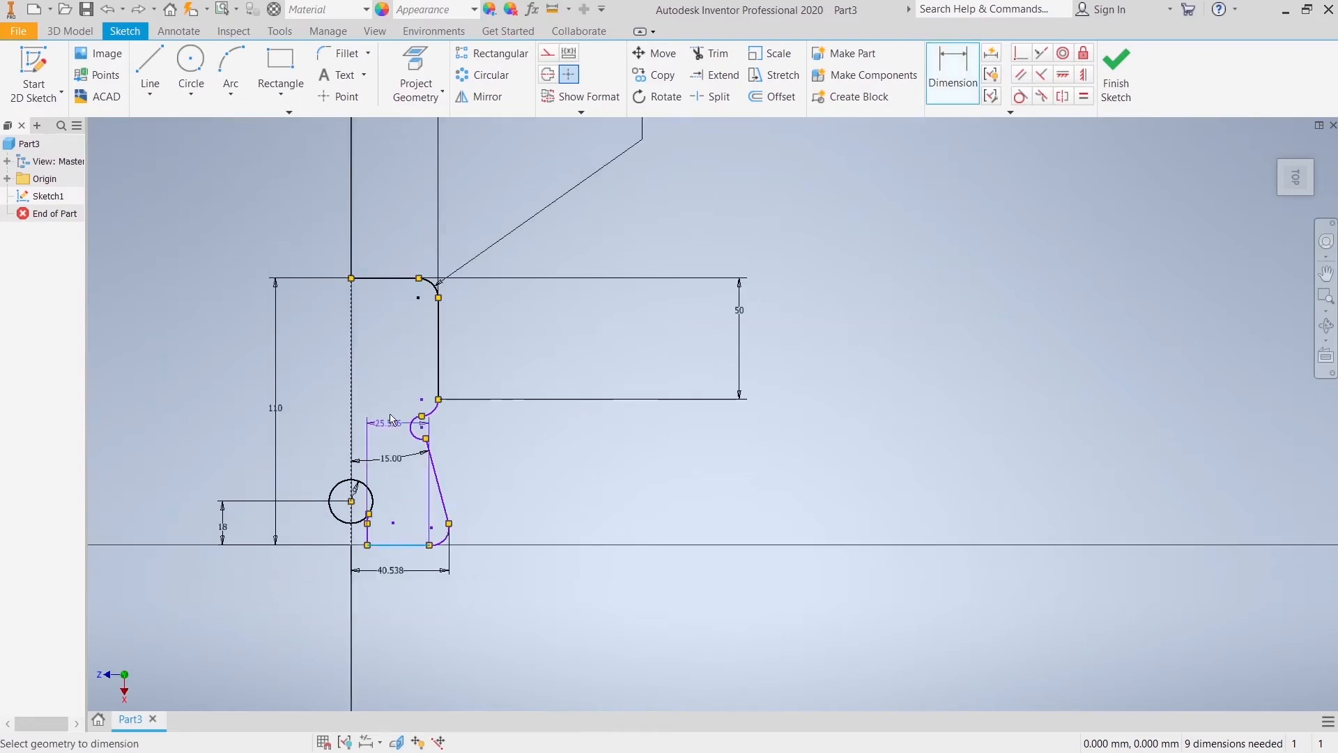
click(385, 278)
click(186, 388)
Set the horizontal distance from the construction line to the lower corner arc to 34 mm.
scroll(390, 571, up, 5)
click(390, 575)
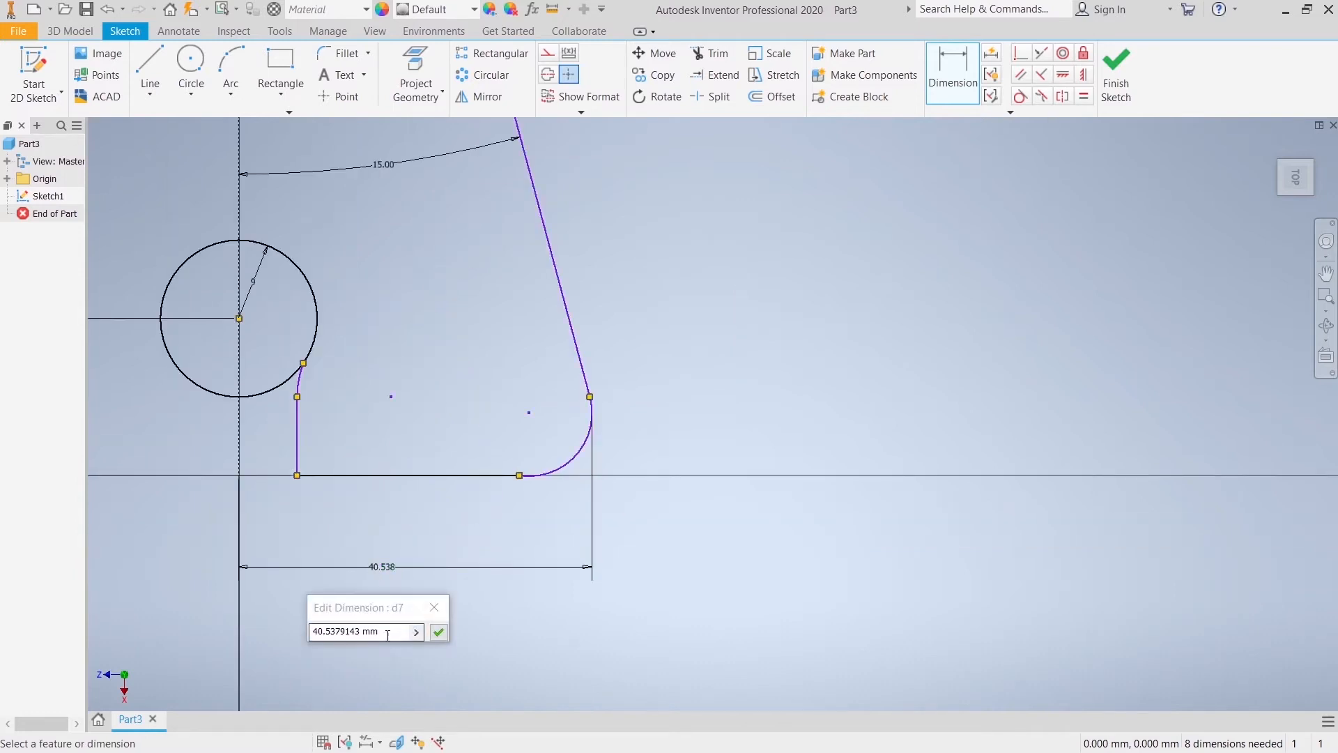
text(34)
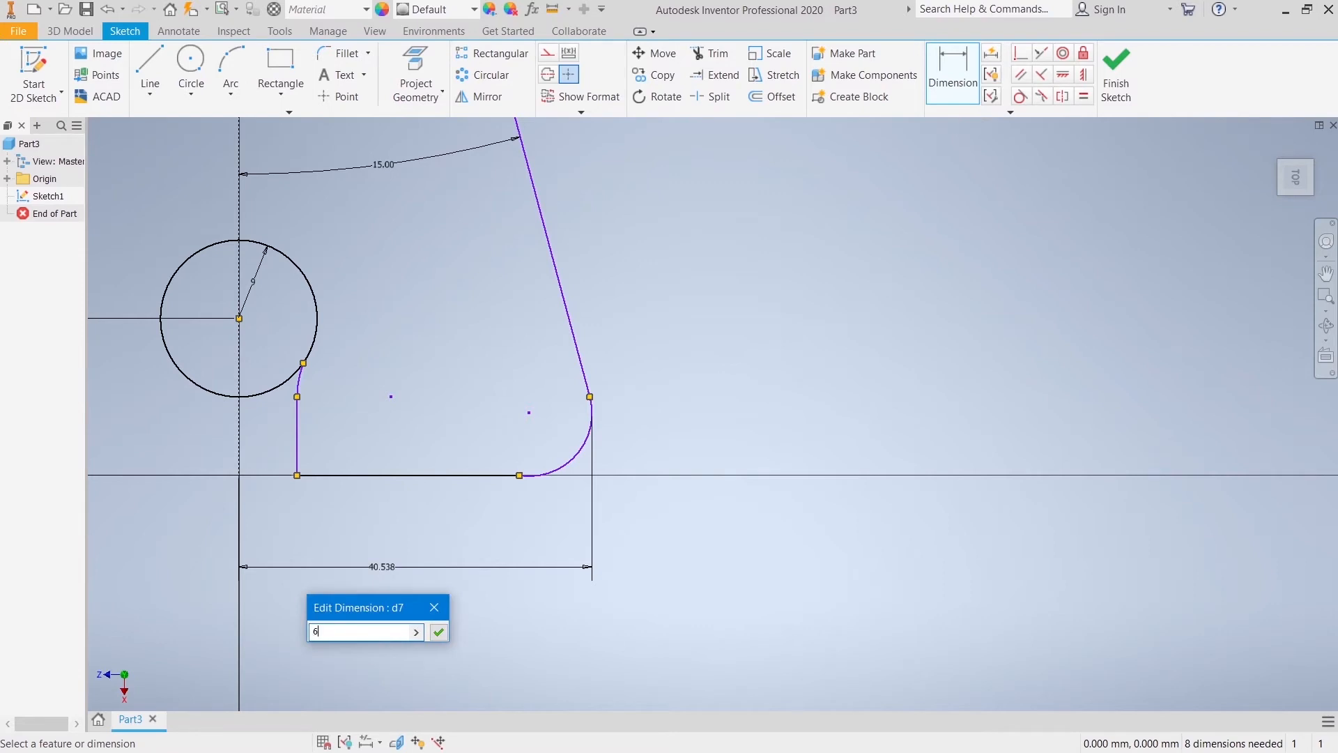
text(2)
key(Return)
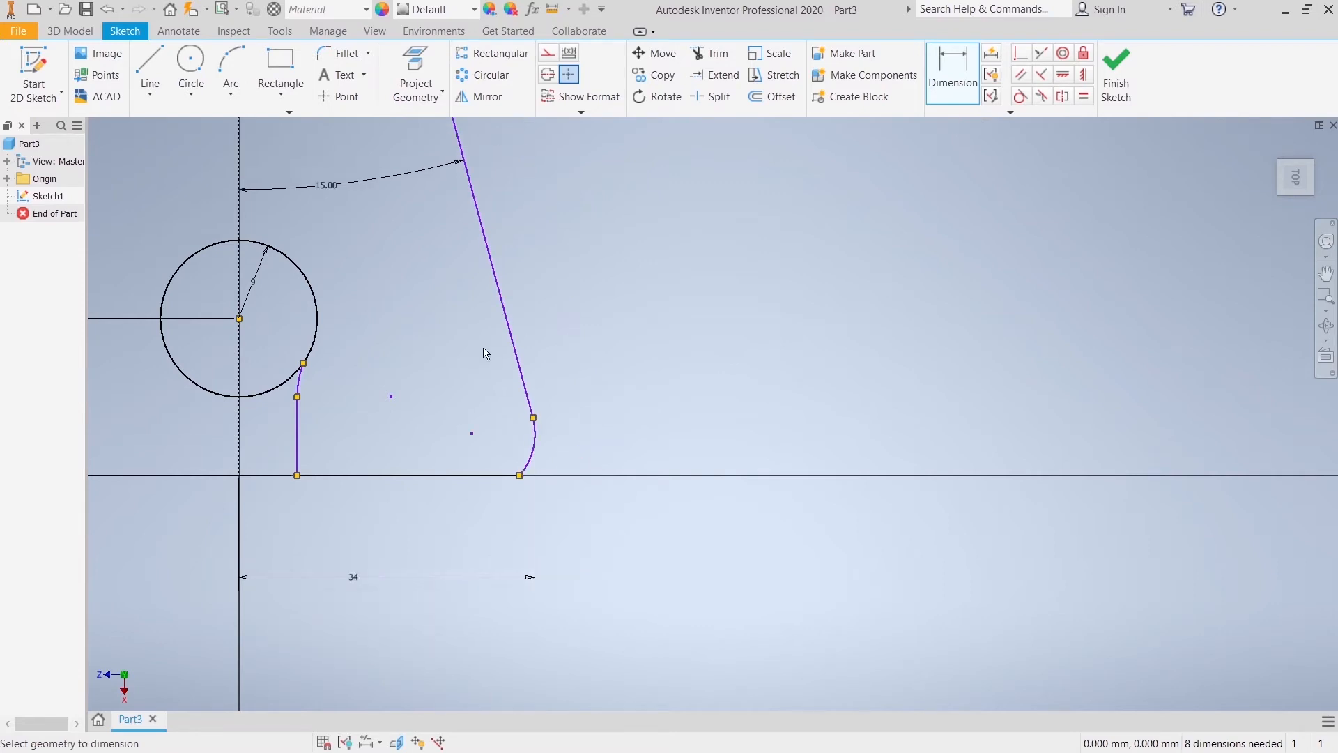
Dimension the radius of the lower corner arc as 8 mm.
click(532, 457)
click(568, 512)
text(8)
key(Return)
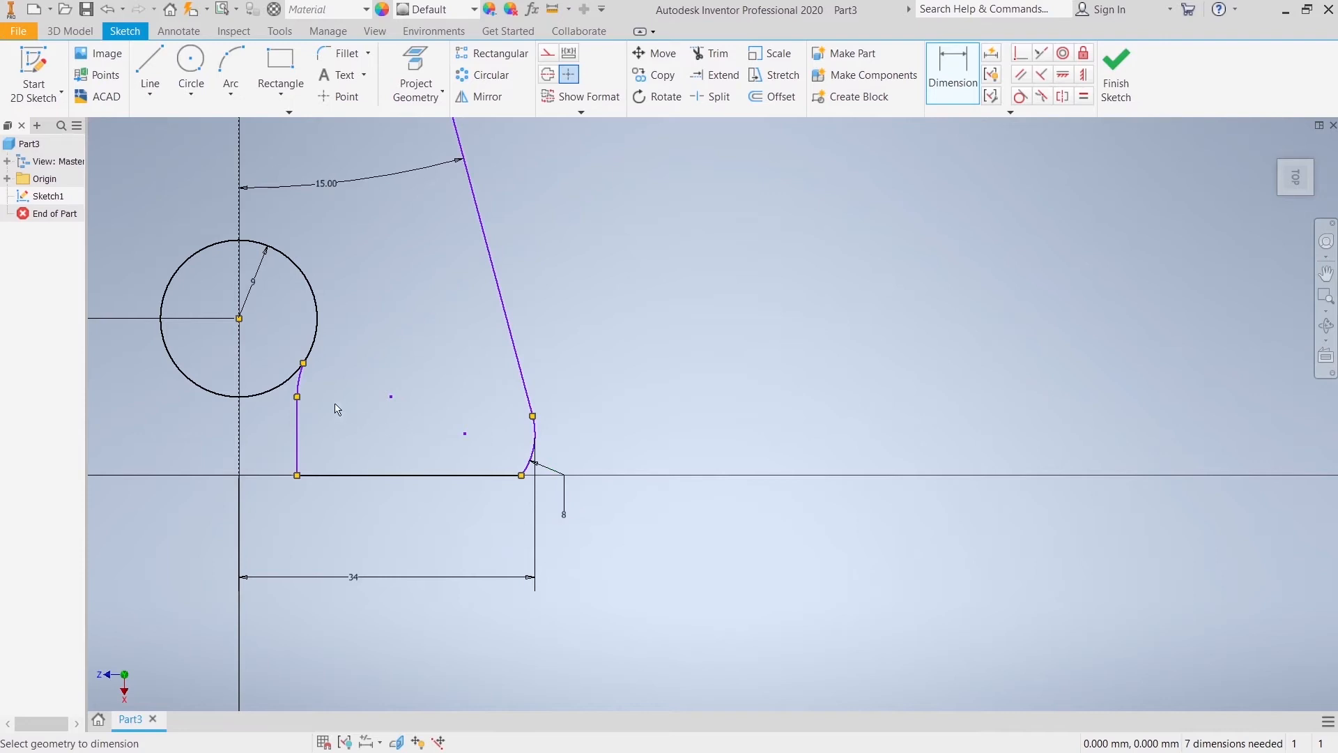
Dimension the radius of the small arc between the circle and the short vertical line, and reduce it.
click(309, 391)
click(320, 389)
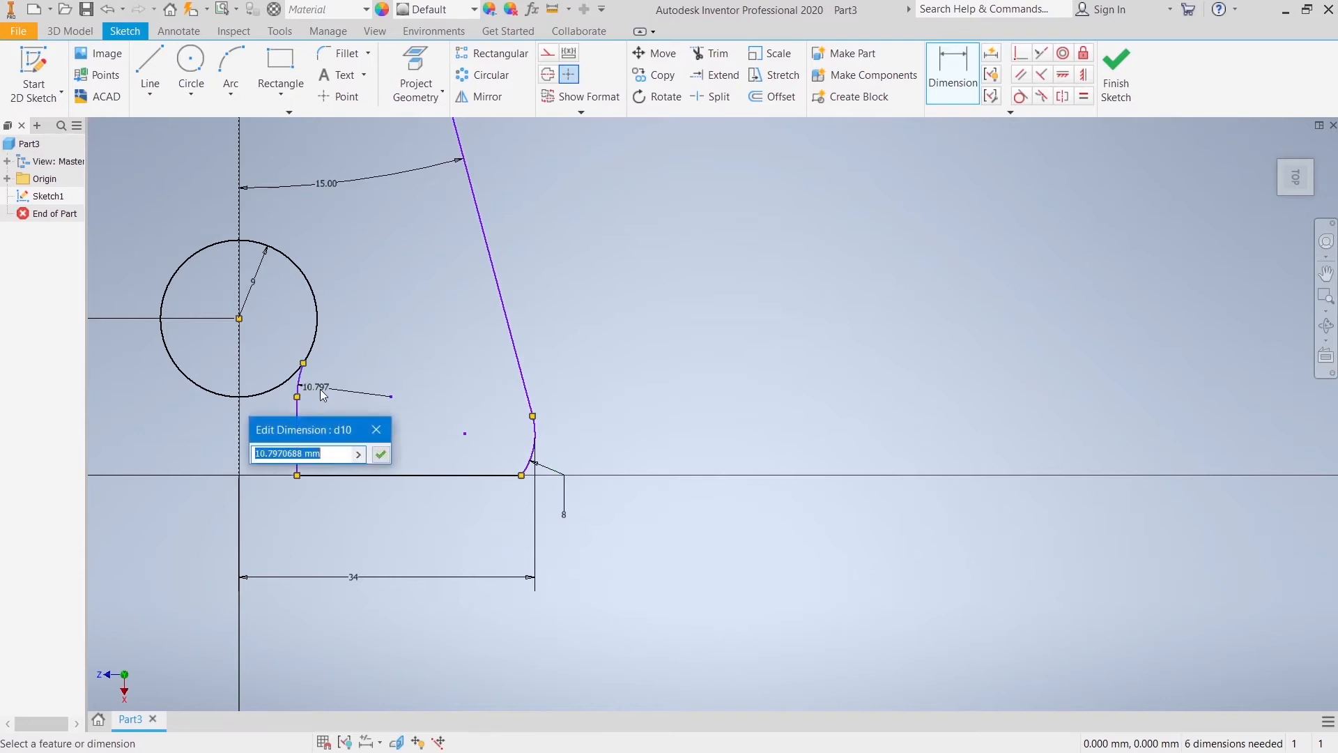
text(1)
key(Return)
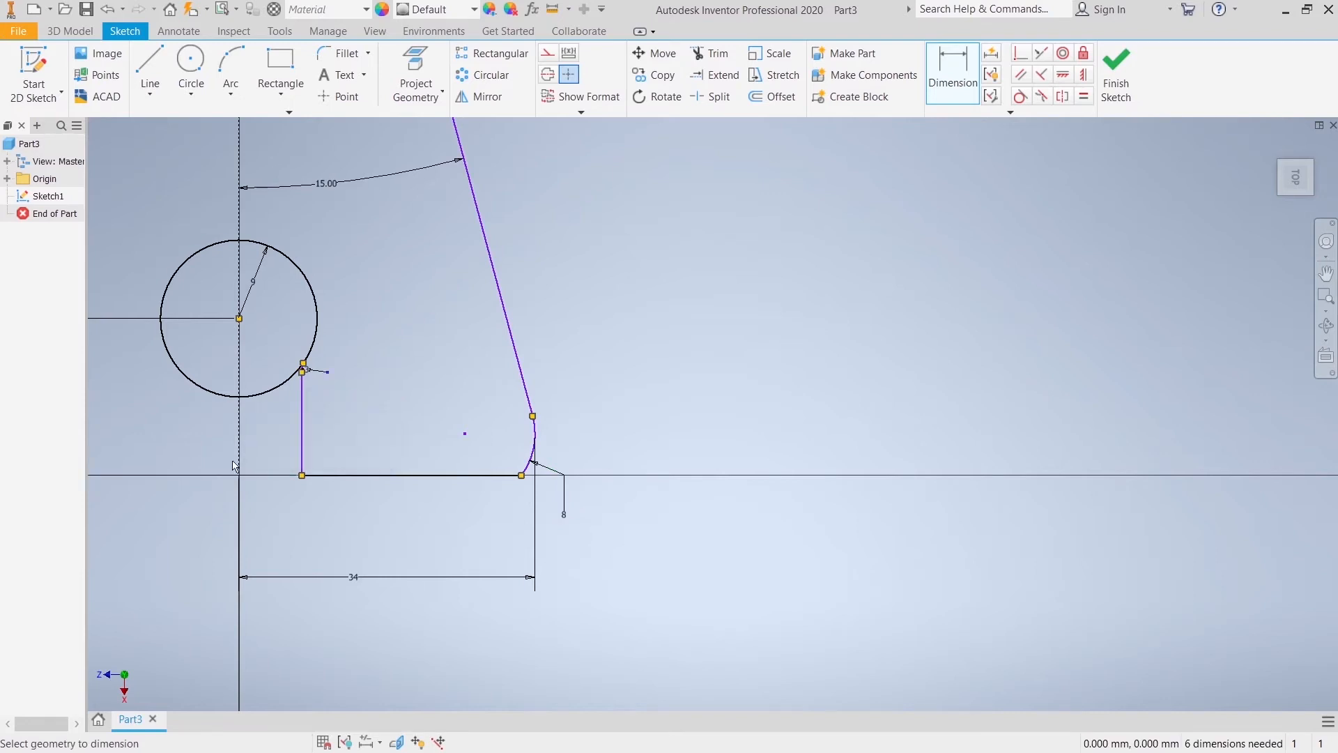
Dimension the distance between the construction line and the short vertical line as 4 mm.
click(301, 435)
click(240, 446)
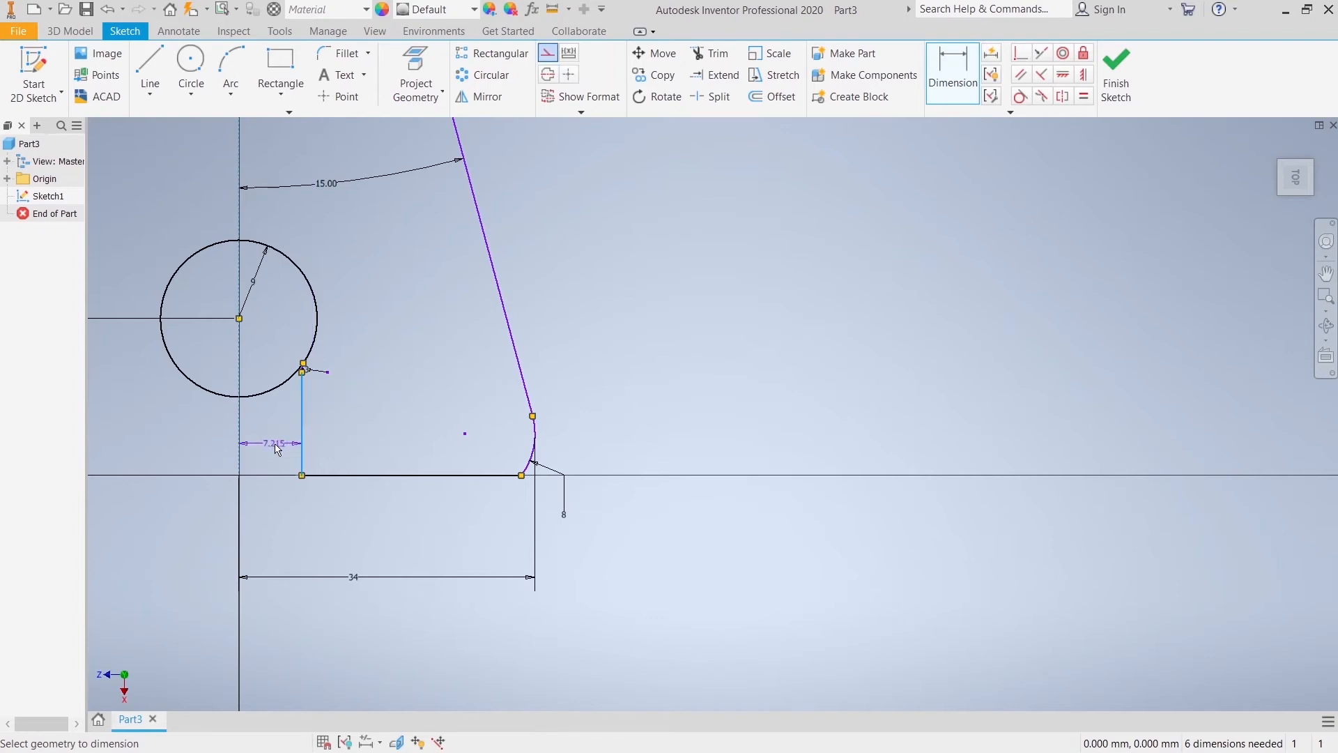
click(276, 449)
text(4)
key(Return)
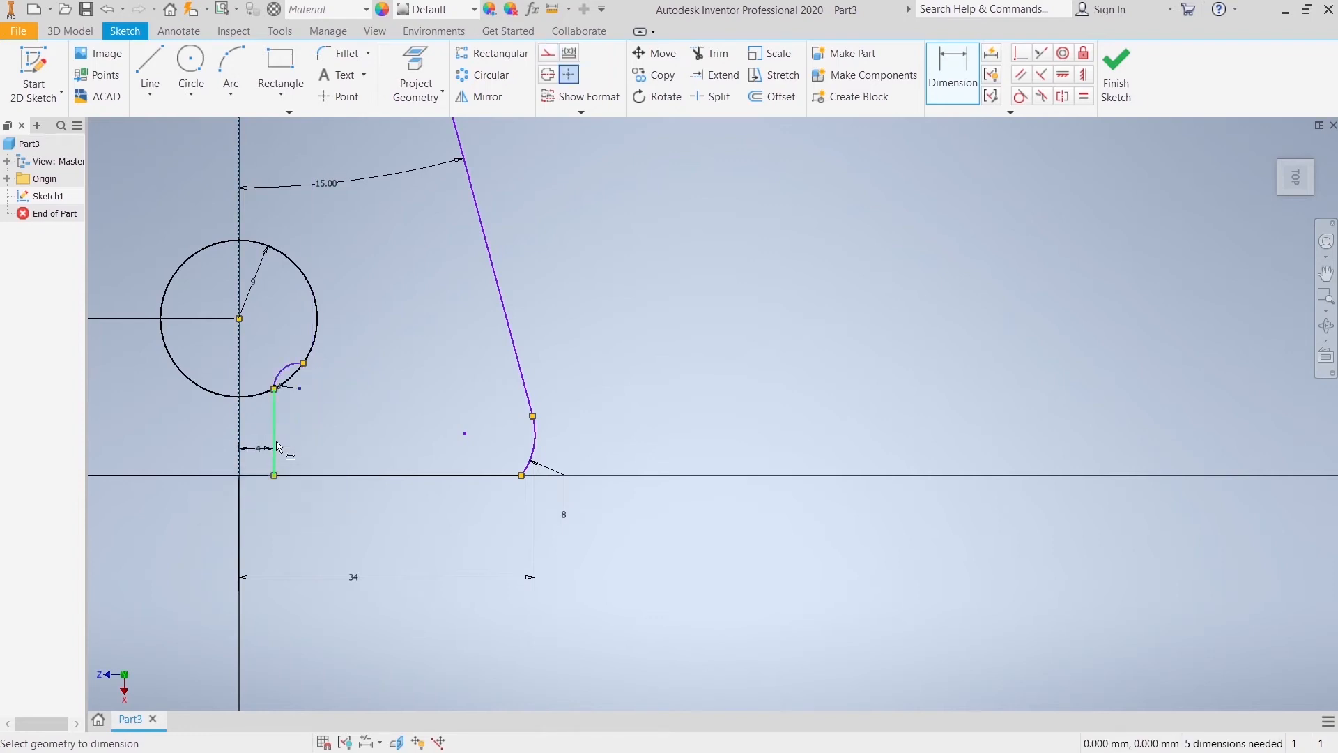
Dimension the radius of the tangent arc directly below the vertical profile line.
scroll(573, 342, down, 5)
click(569, 351)
click(571, 392)
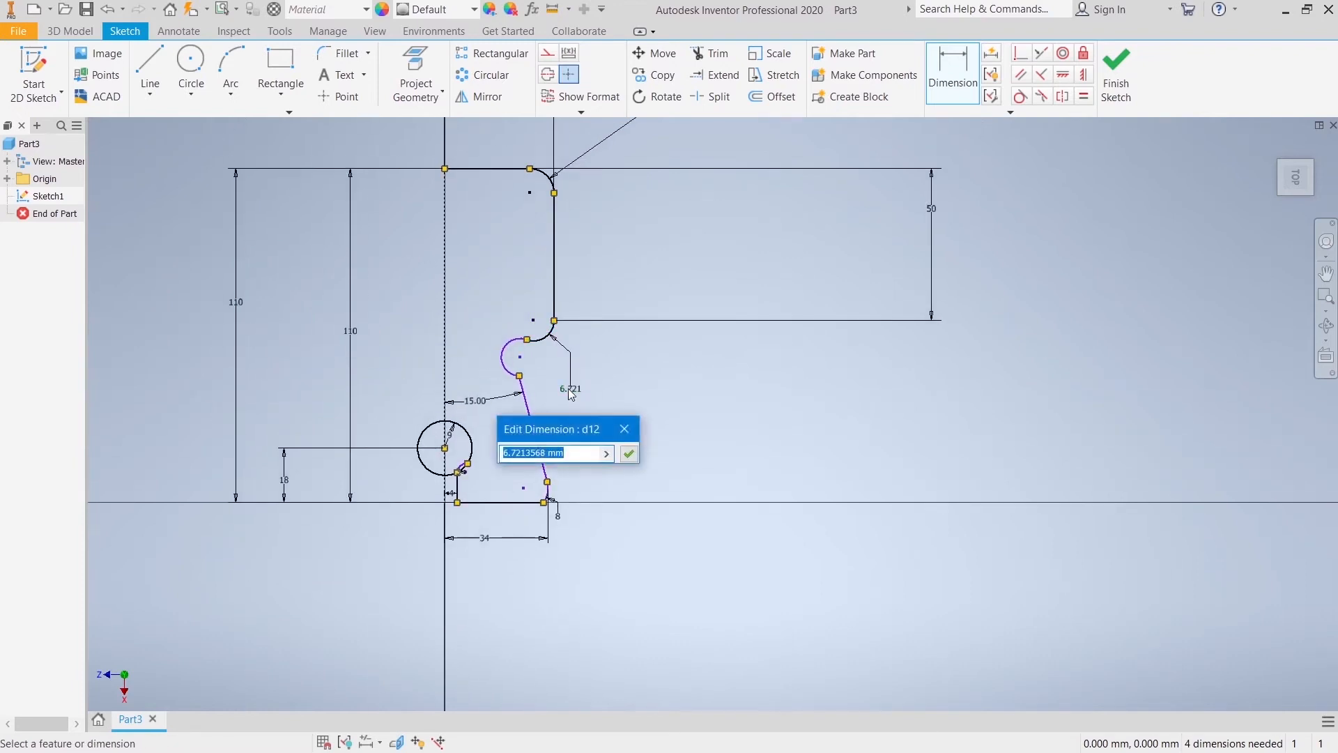
Try setting the radius of the arc below the vertical profile line to 16 mm and undo it.
text(16)
key(Return)
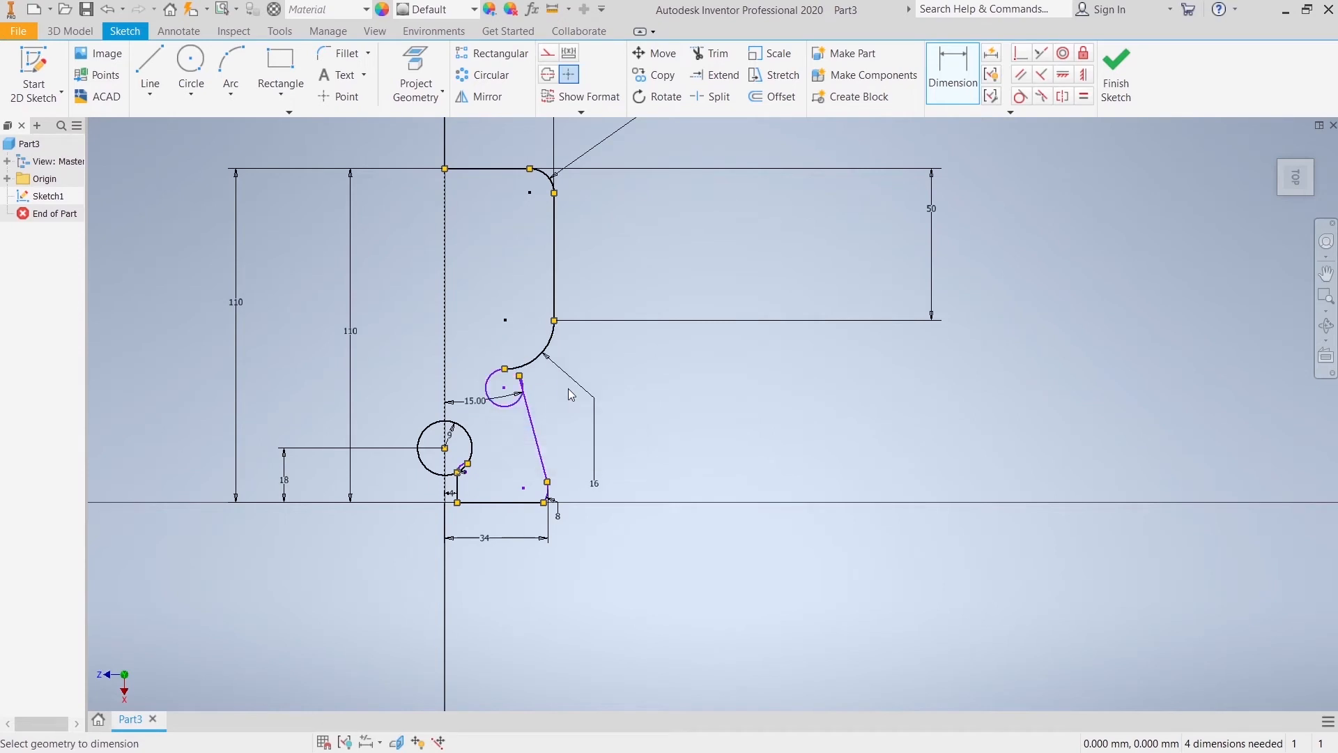
key(ctrl+z)
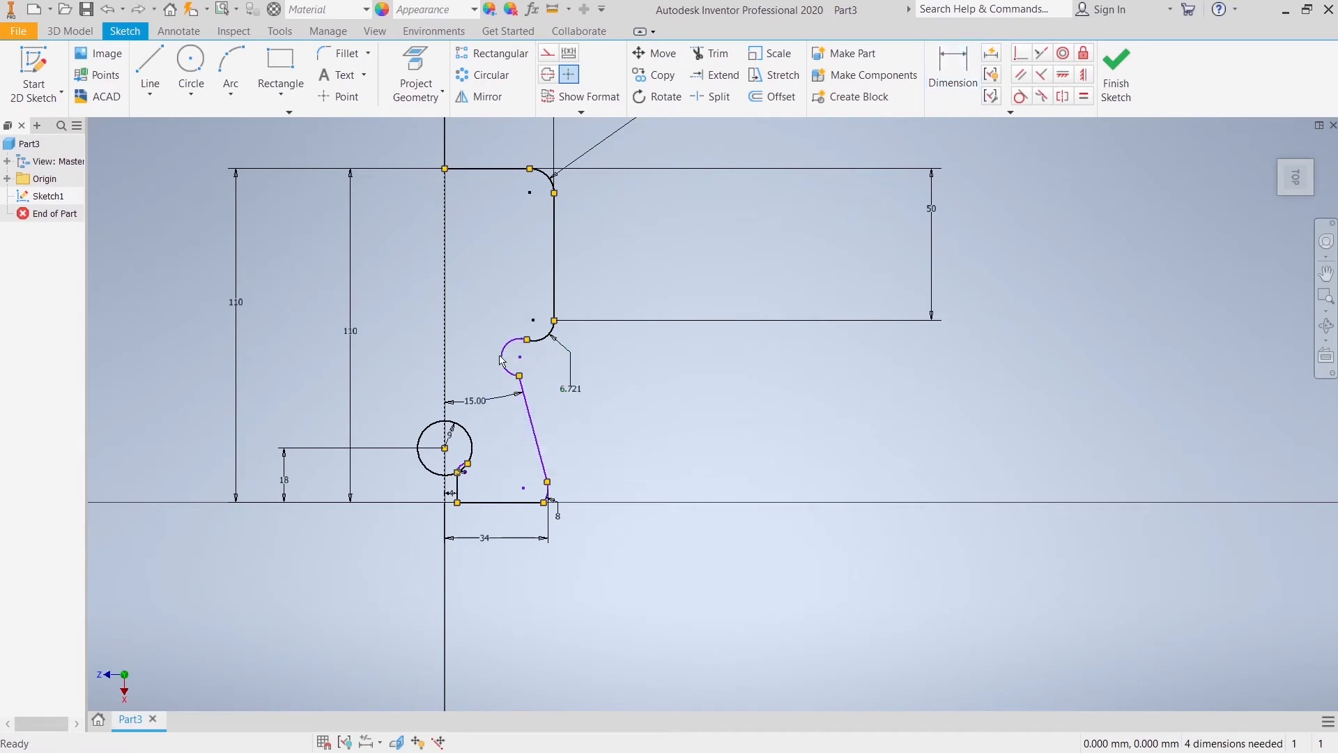
Dimension the radius of the concave arc above the slanted line as 16 mm.
key(d)
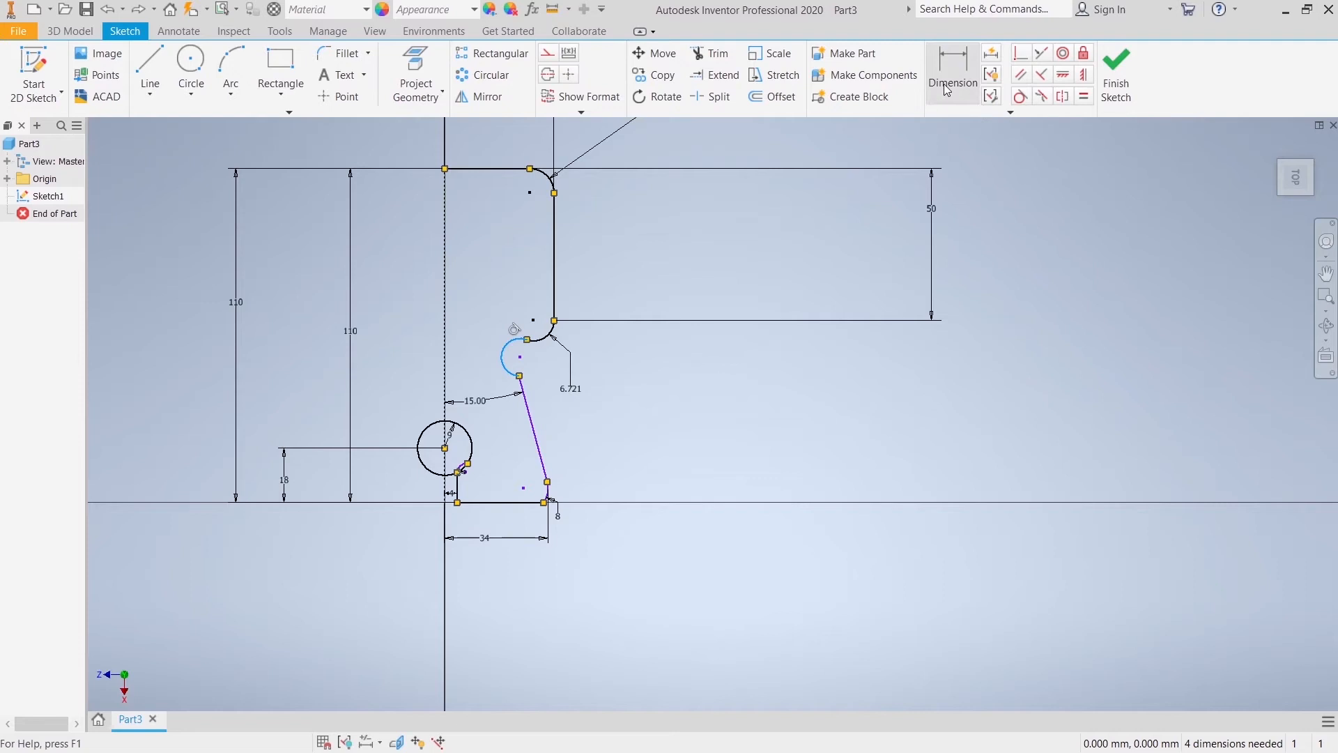
click(509, 357)
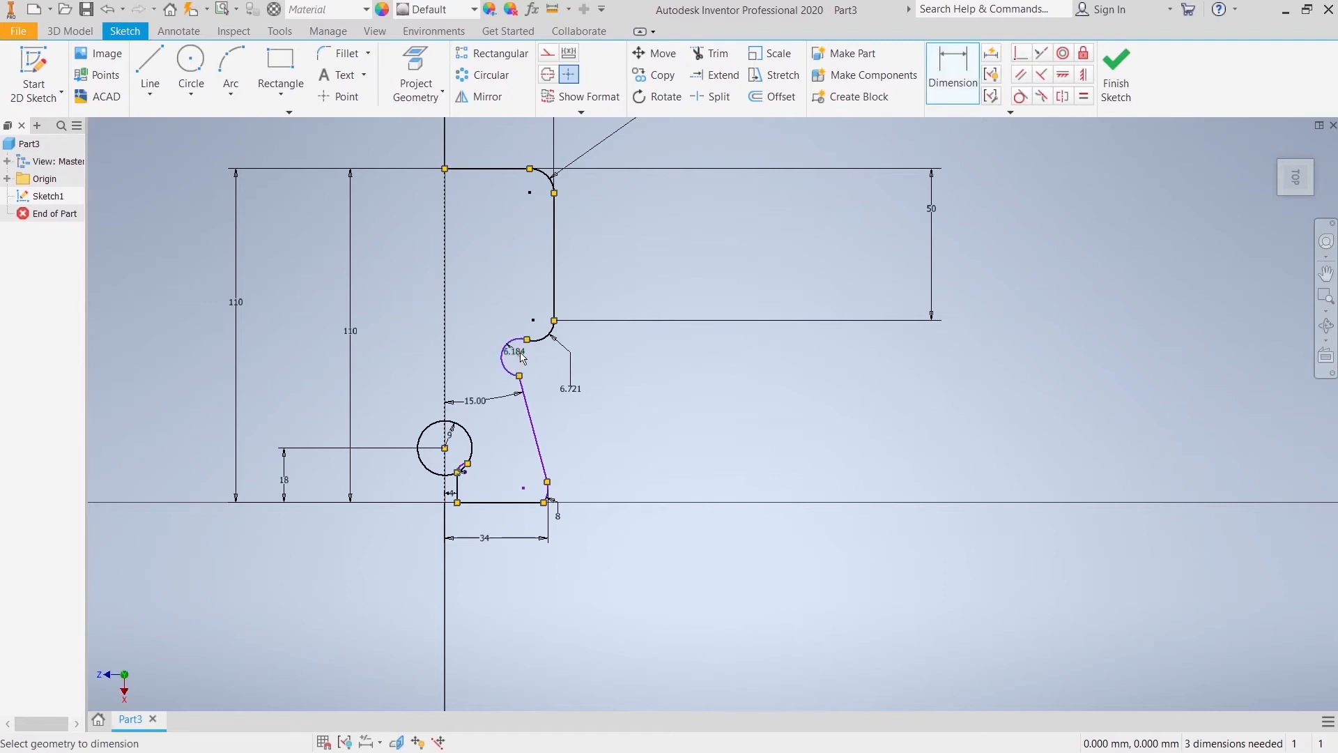
click(523, 357)
text(16)
key(Return)
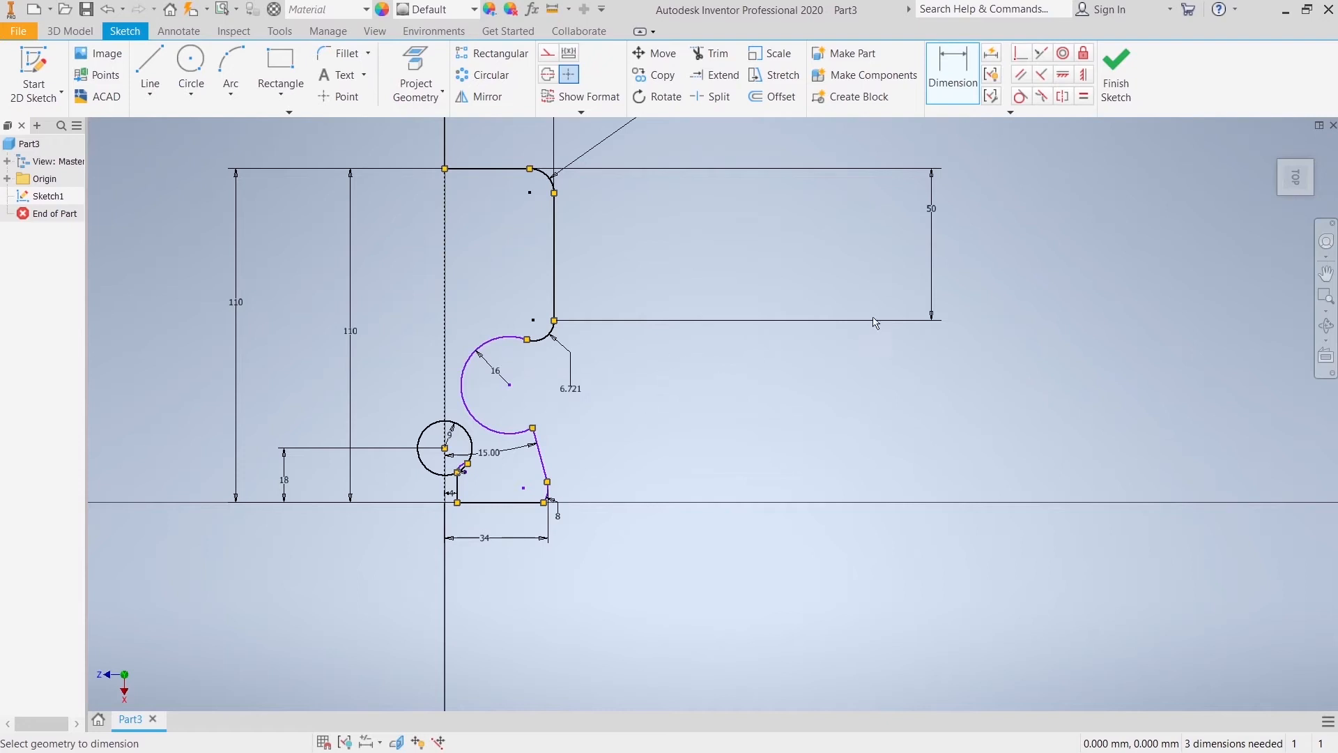
Try to apply a tangent constraint between the 16 mm concave arc and the slanted line.
click(1027, 102)
click(508, 434)
click(557, 450)
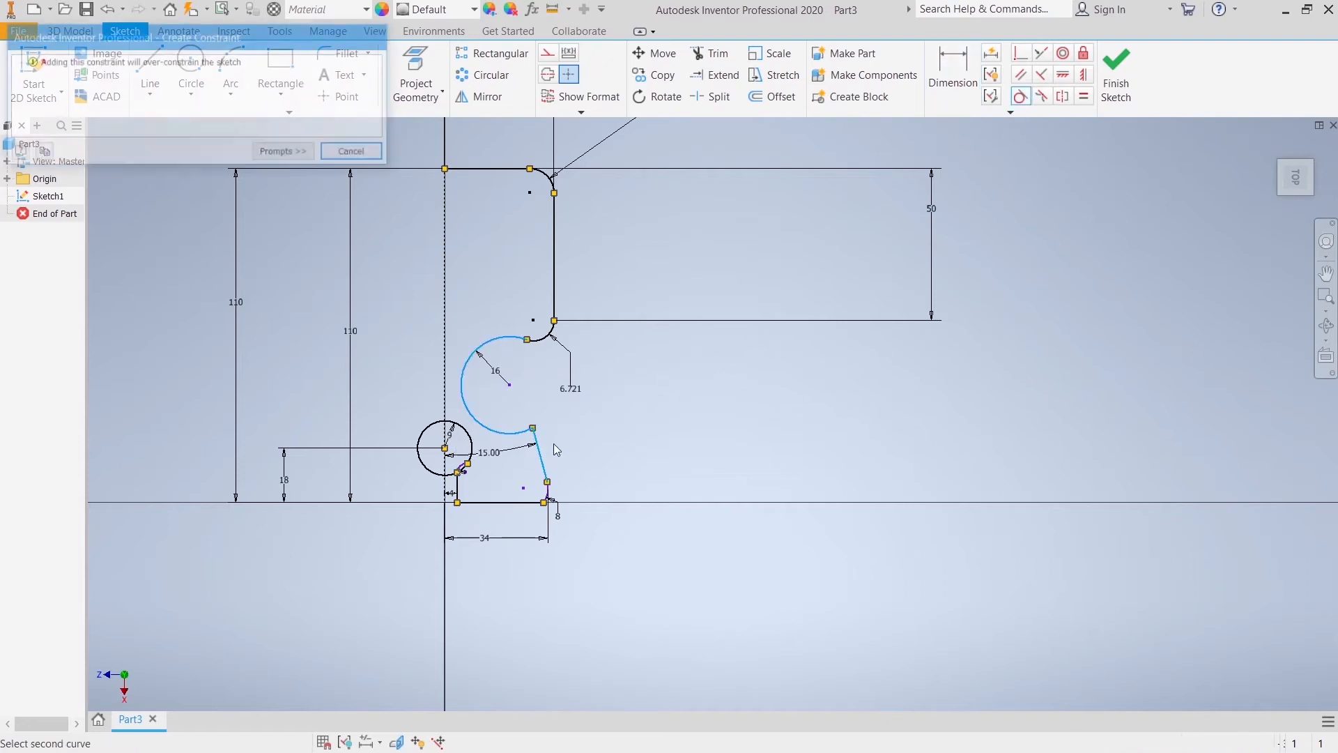
click(355, 152)
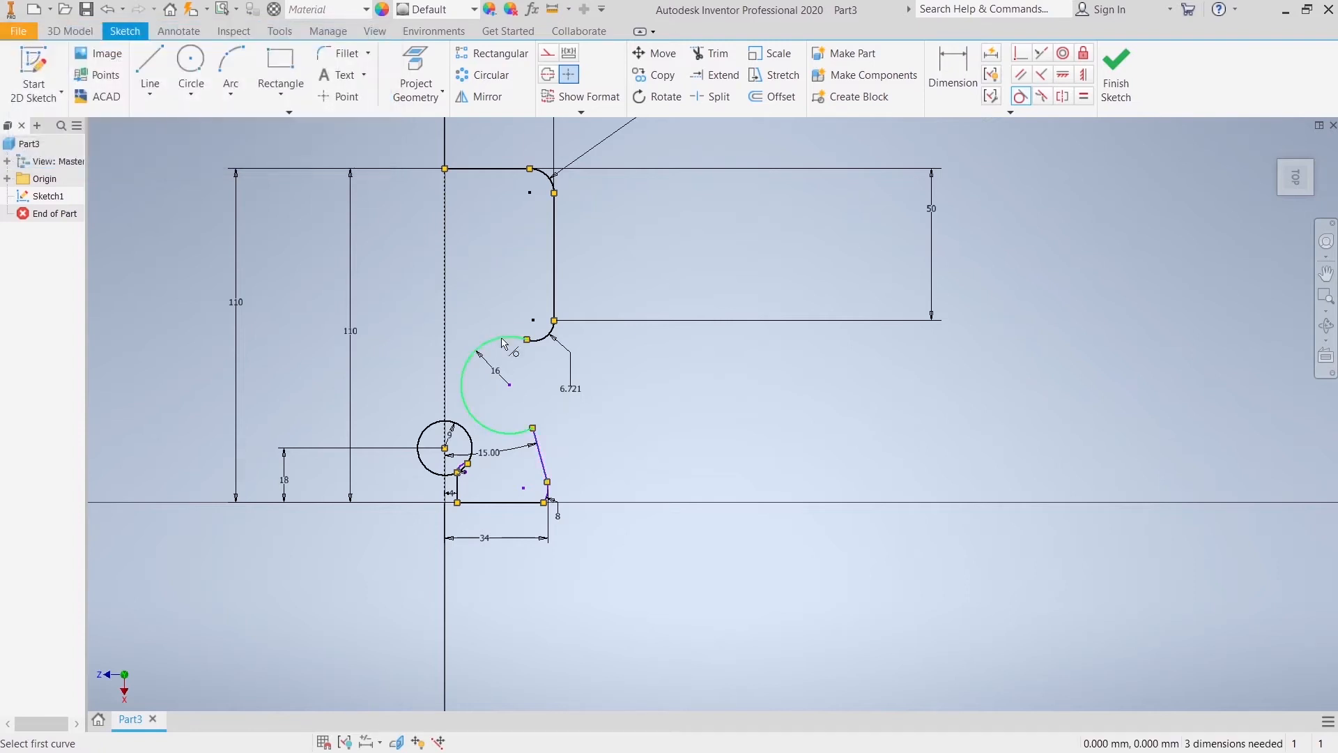
Try to make the 16 mm arc tangent to the arc above it, and the slanted line tangent to the lower corner arc.
click(544, 345)
click(519, 339)
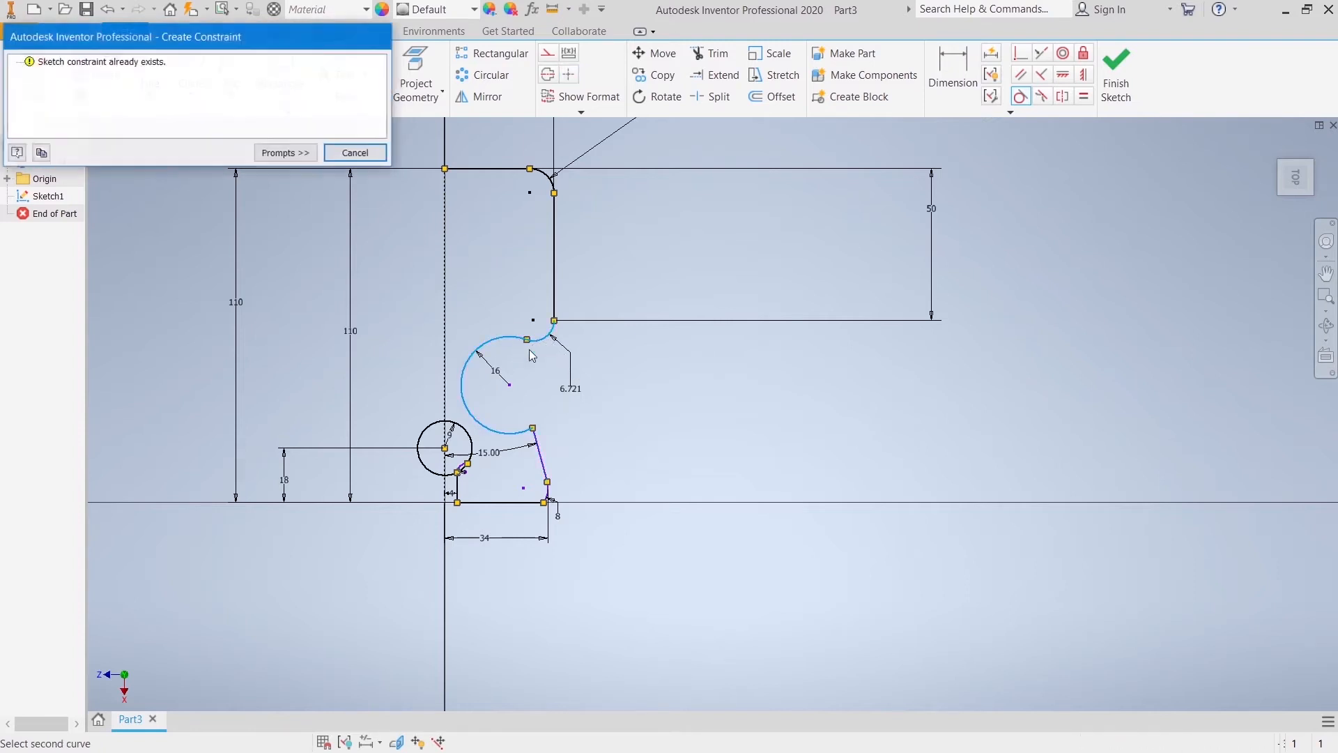
click(355, 153)
click(542, 462)
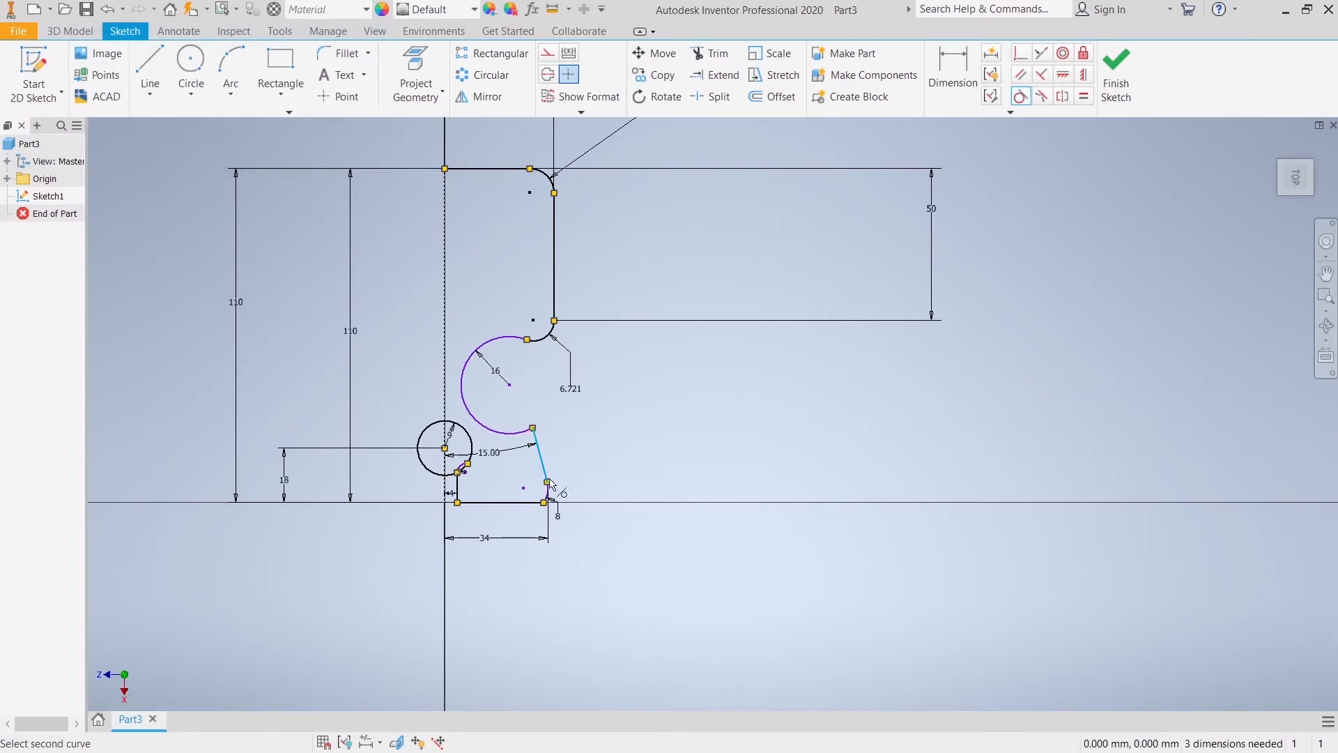
click(551, 498)
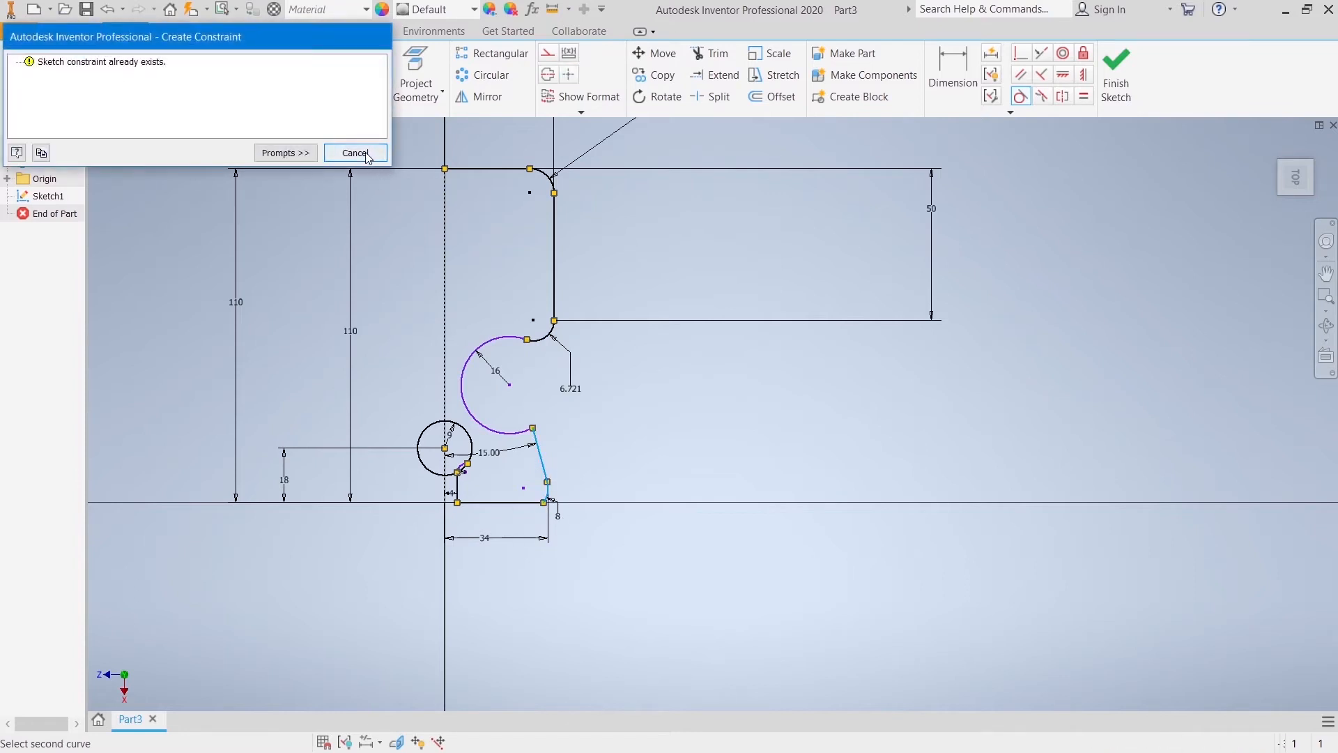
click(357, 154)
Apply a tangent constraint between the 8 mm lower corner arc and the bottom line.
click(549, 499)
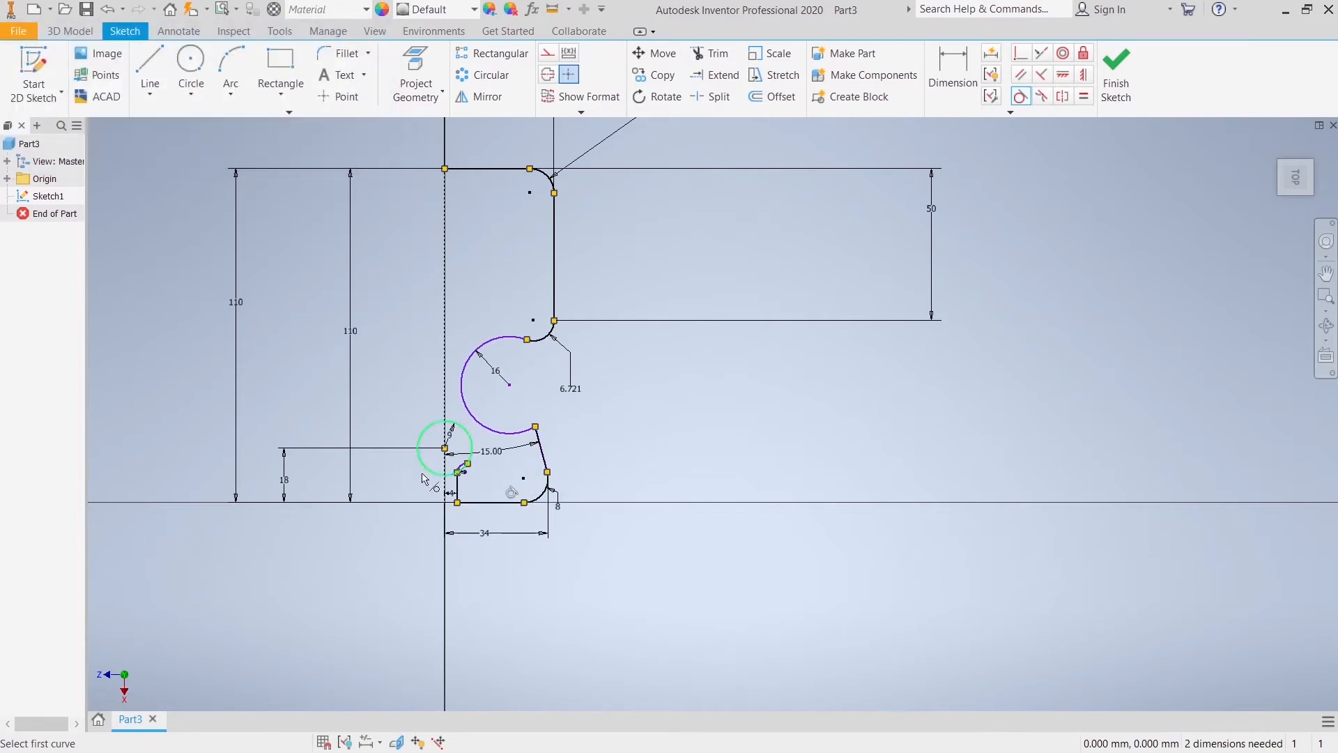
Apply a tangent constraint between the 9 mm radius circle and the small 3 mm arc beside it.
scroll(487, 459, up, 5)
click(409, 489)
click(404, 490)
scroll(495, 493, down, 3)
middle_drag(497, 494, 456, 568)
right_click(722, 398)
click(771, 402)
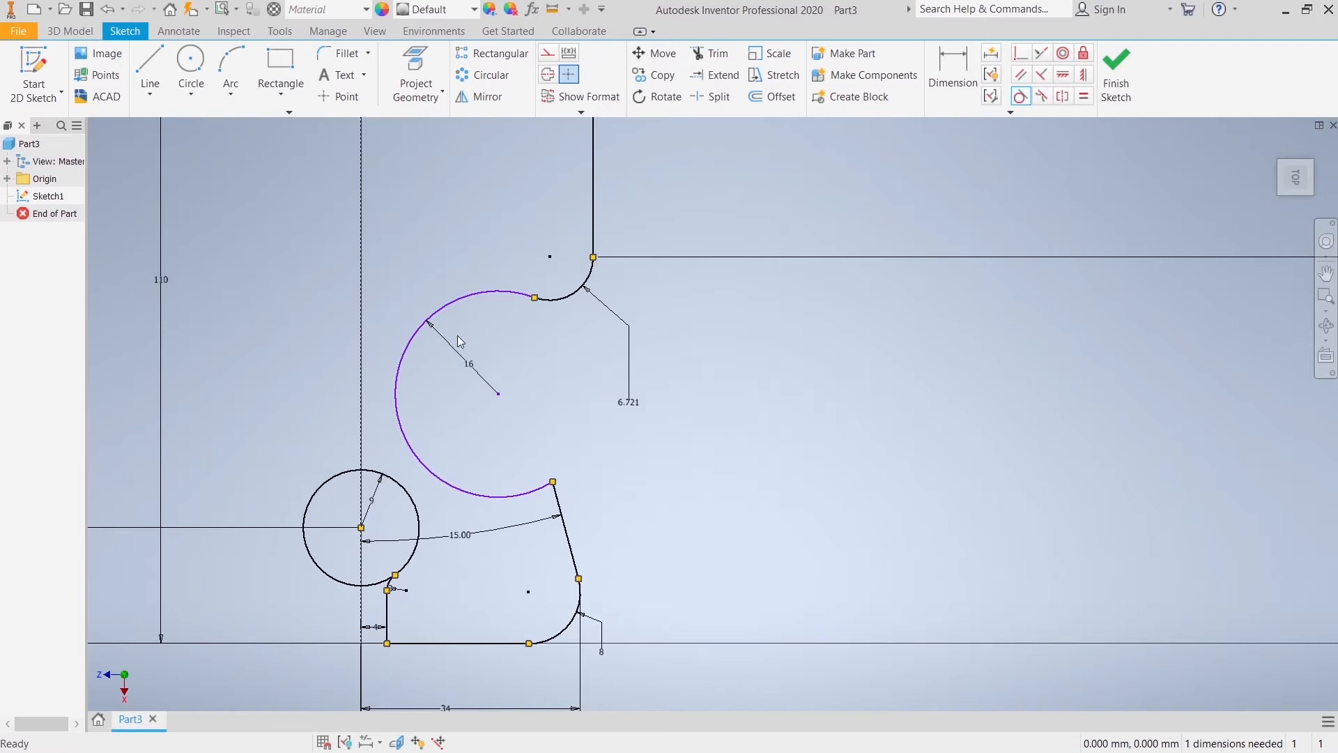
Delete the 16 mm concave arc and shorten the arc above it by moving its free endpoint.
right_click(458, 304)
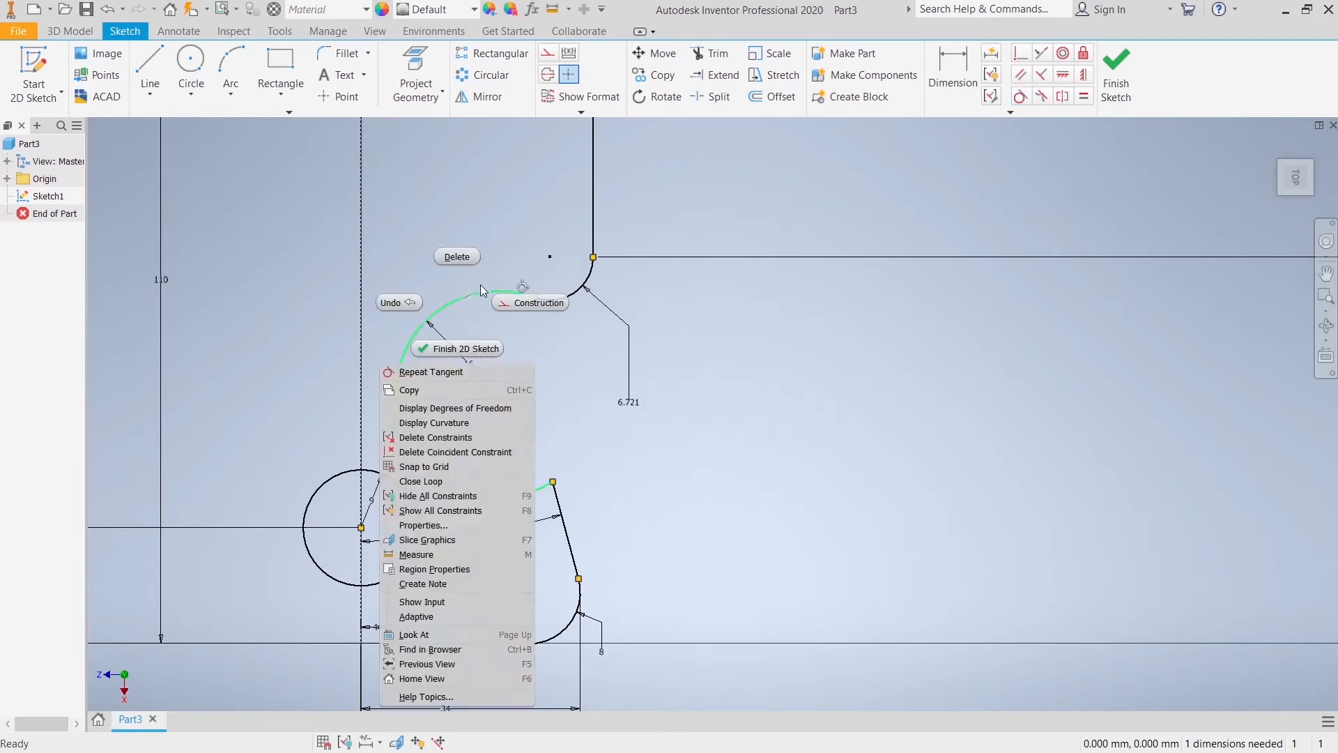
click(460, 257)
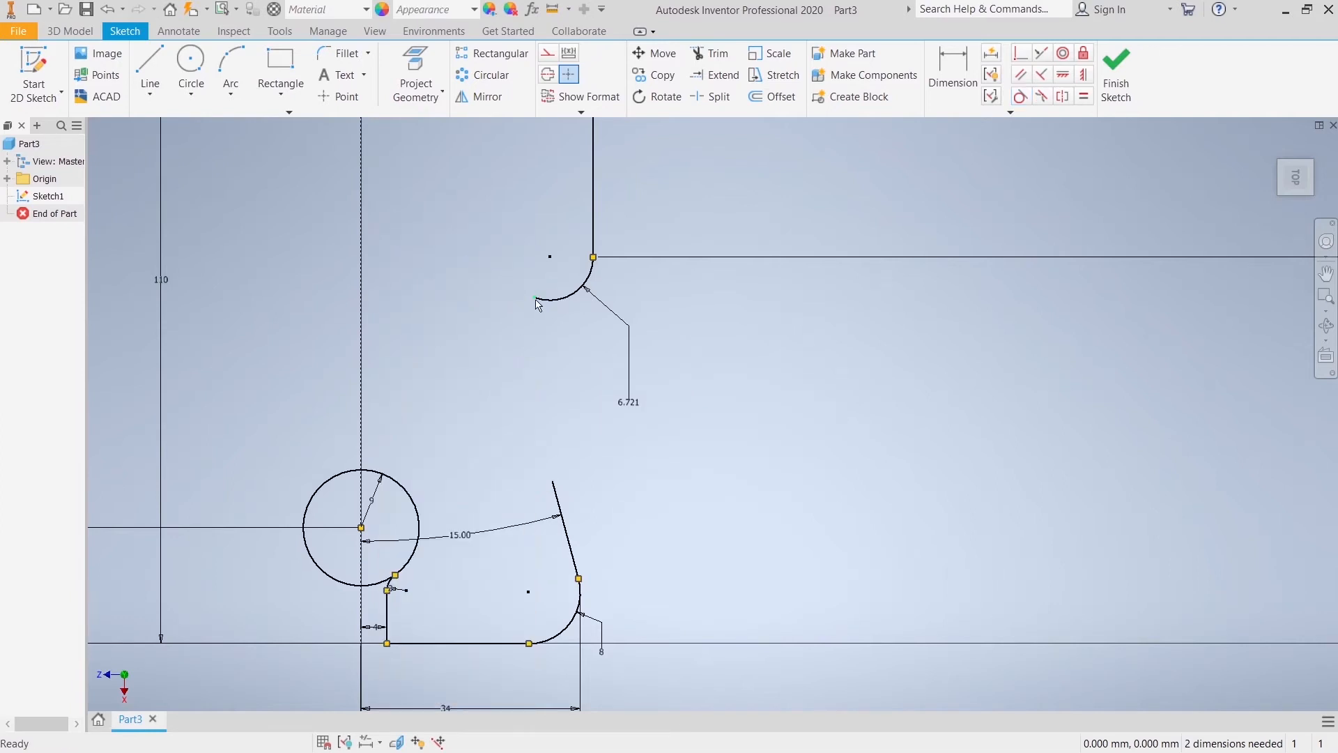
drag(536, 298, 576, 292)
Draw a three-point concave arc of about 8.3 mm radius starting at the shortened arc's free end.
click(231, 69)
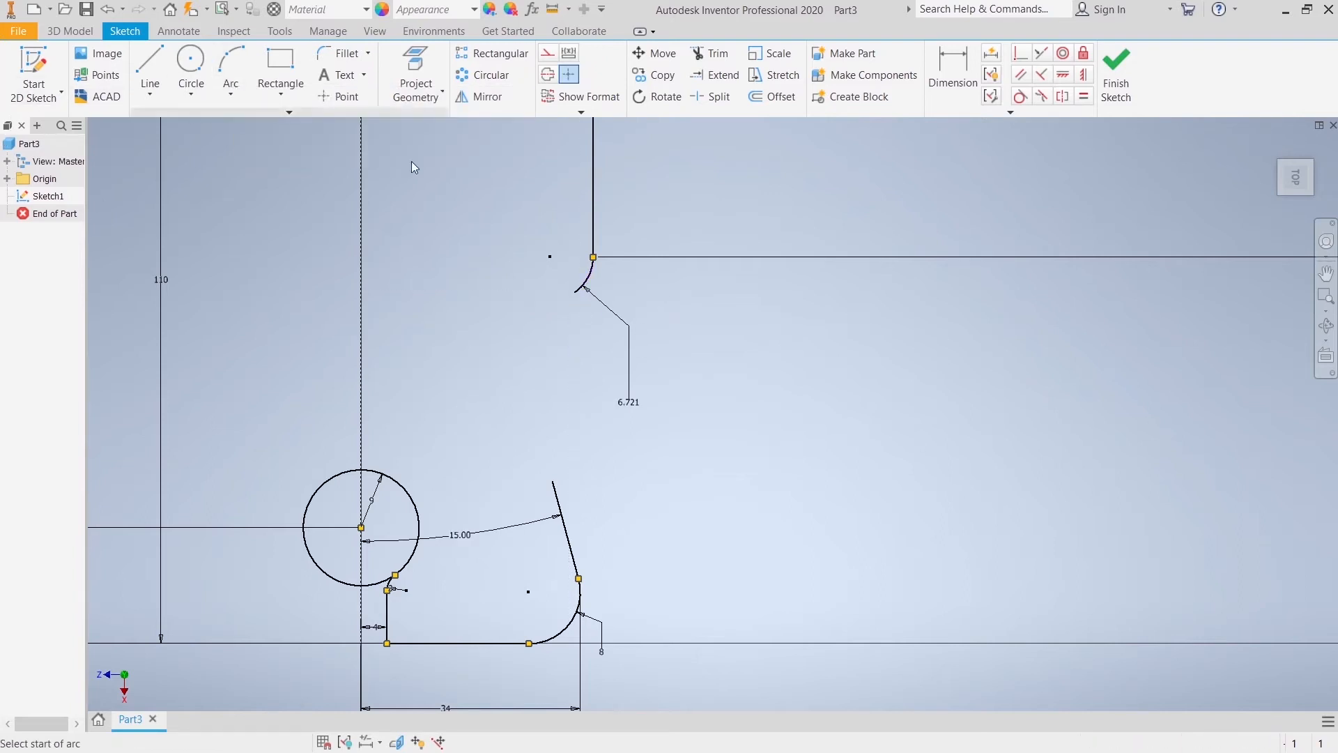
click(575, 292)
click(540, 387)
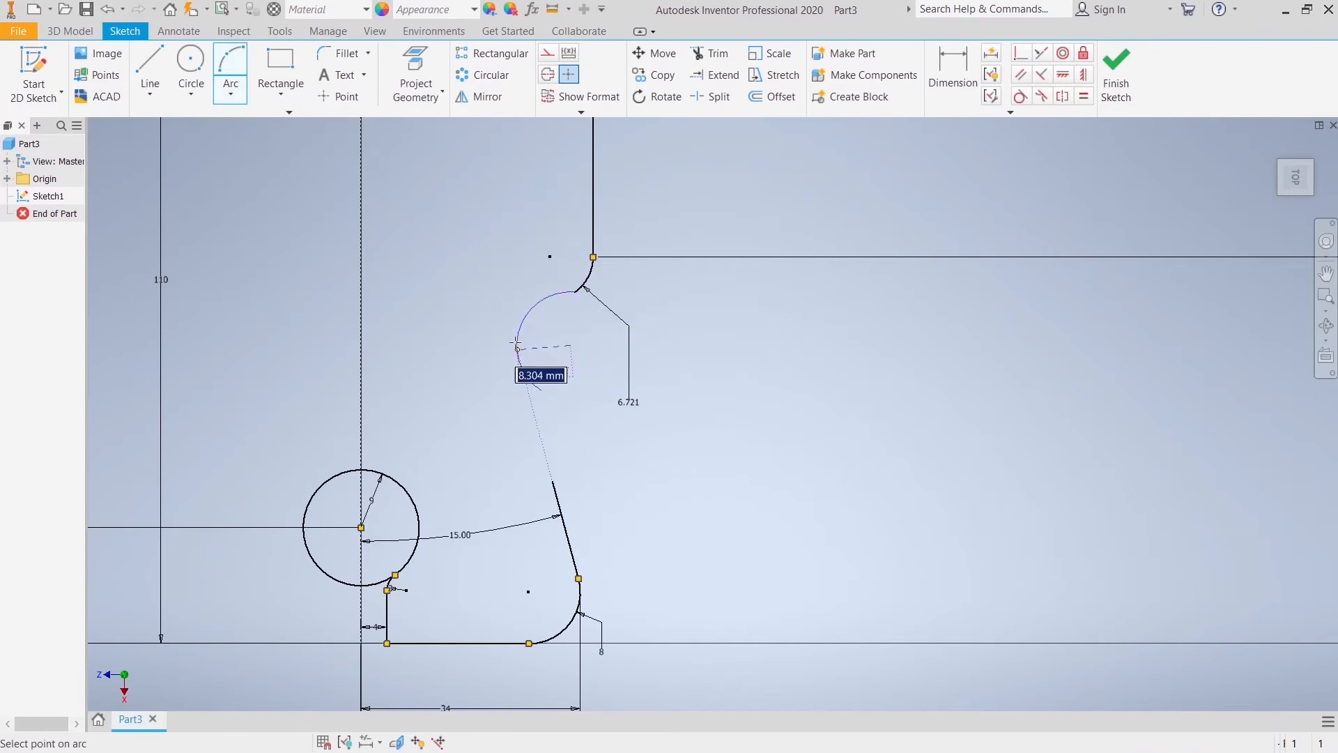
click(520, 342)
right_click(538, 344)
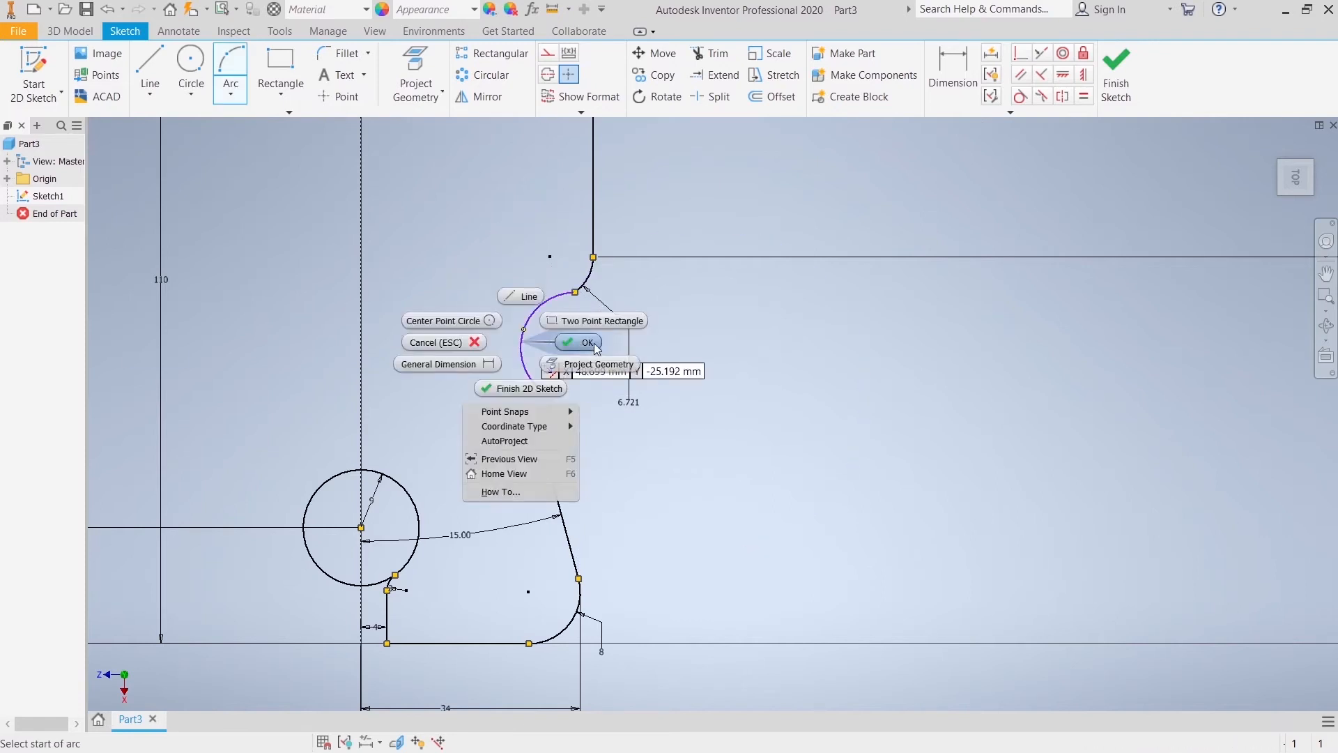
click(597, 346)
Set the radius of the convex arc below the vertical side line to 16 mm.
double_click(634, 402)
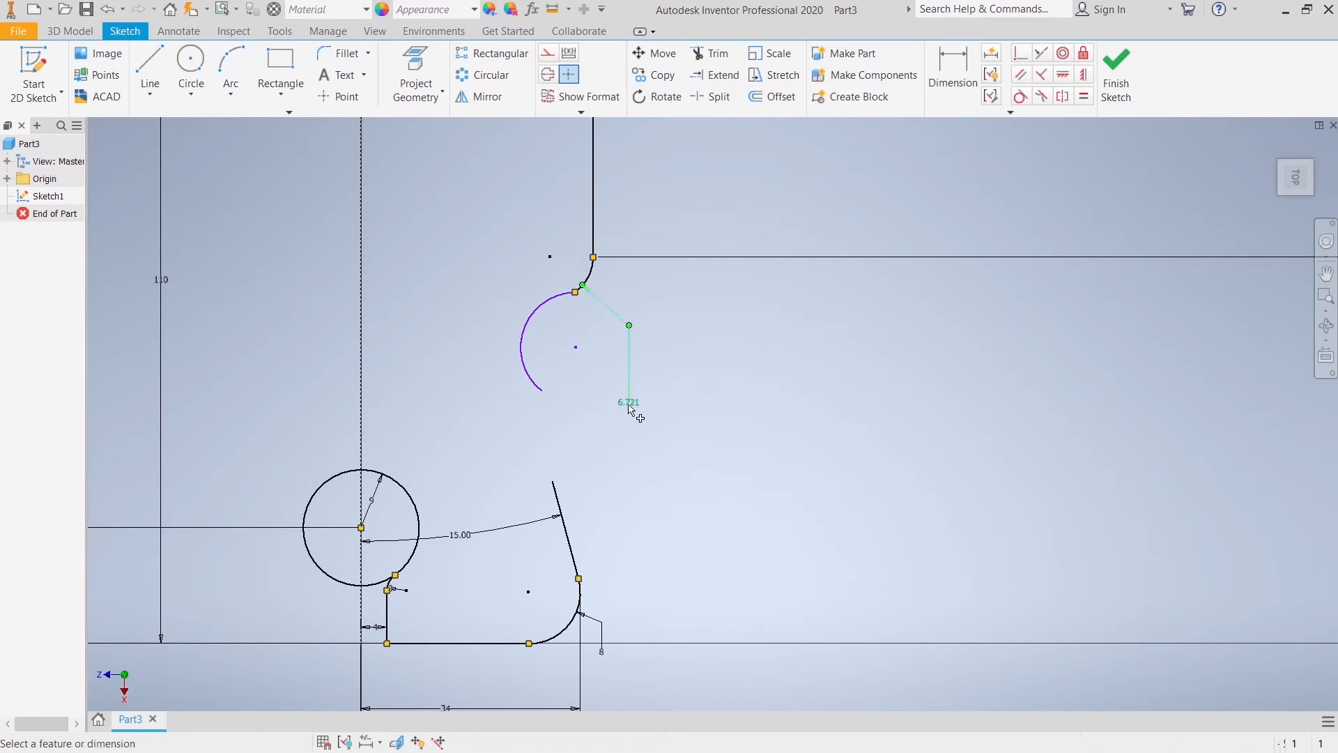
text(16)
key(Return)
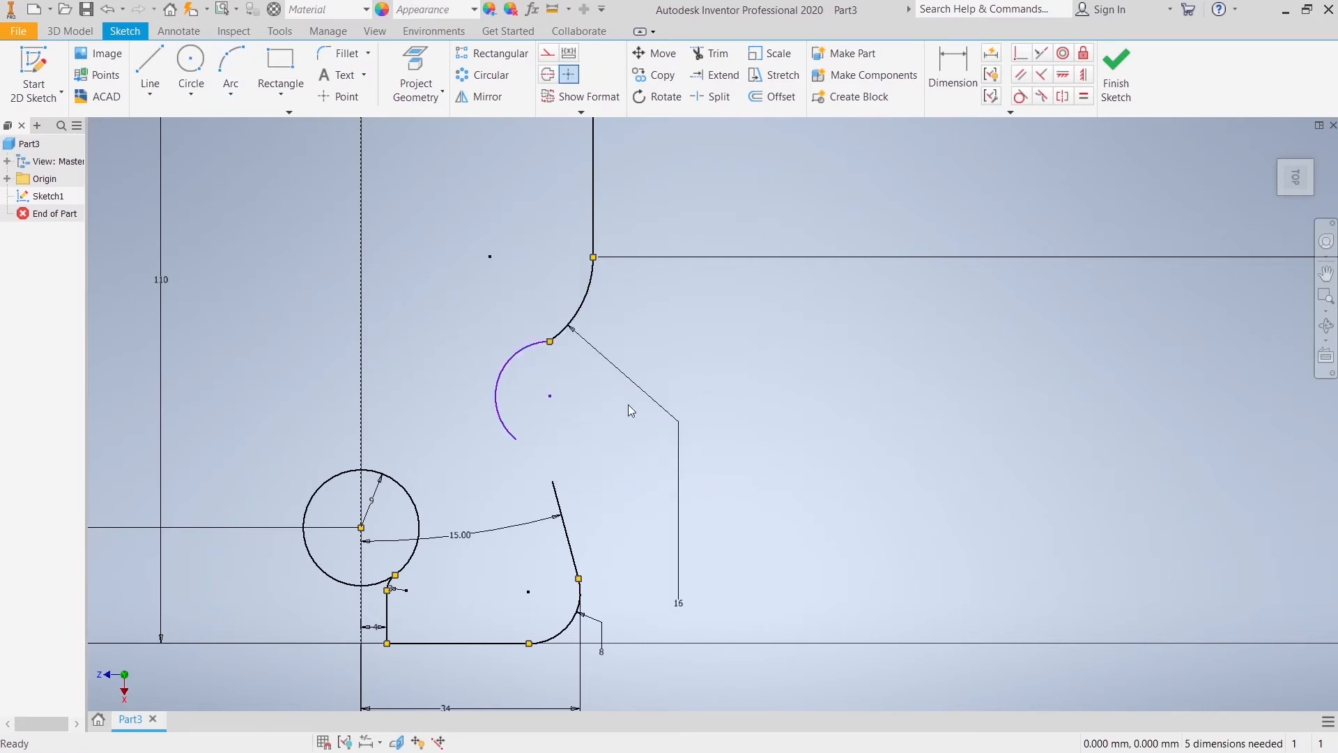
Apply a coincident constraint between the new concave arc's lower endpoint and the slanted line.
click(951, 93)
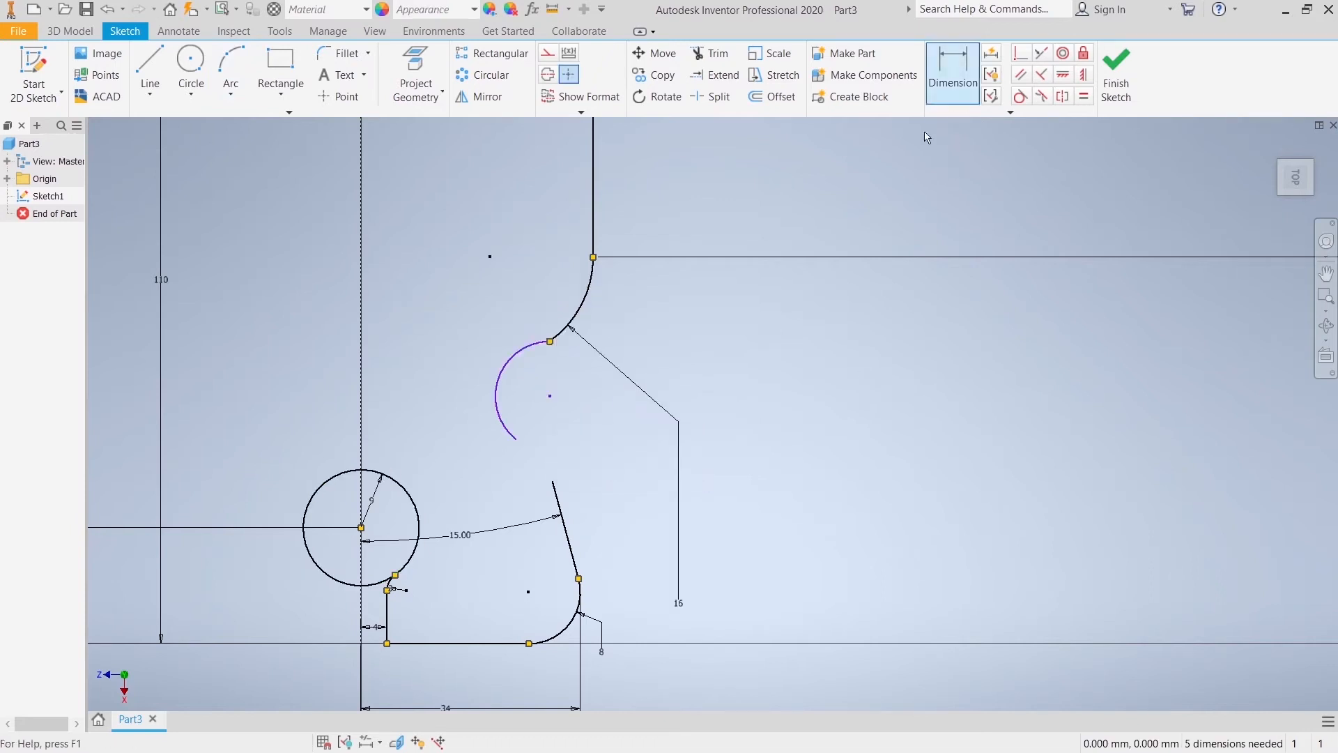
click(1020, 56)
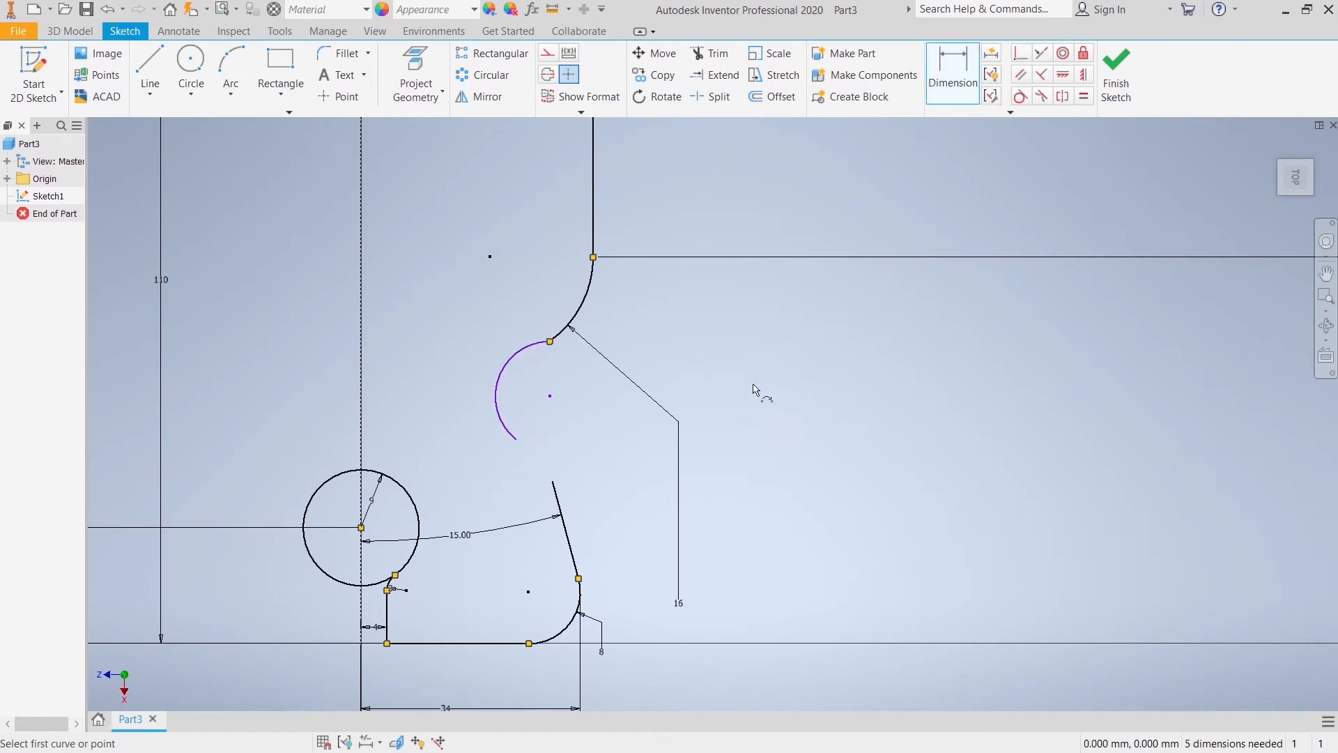
click(558, 504)
click(518, 444)
right_click(701, 378)
click(740, 380)
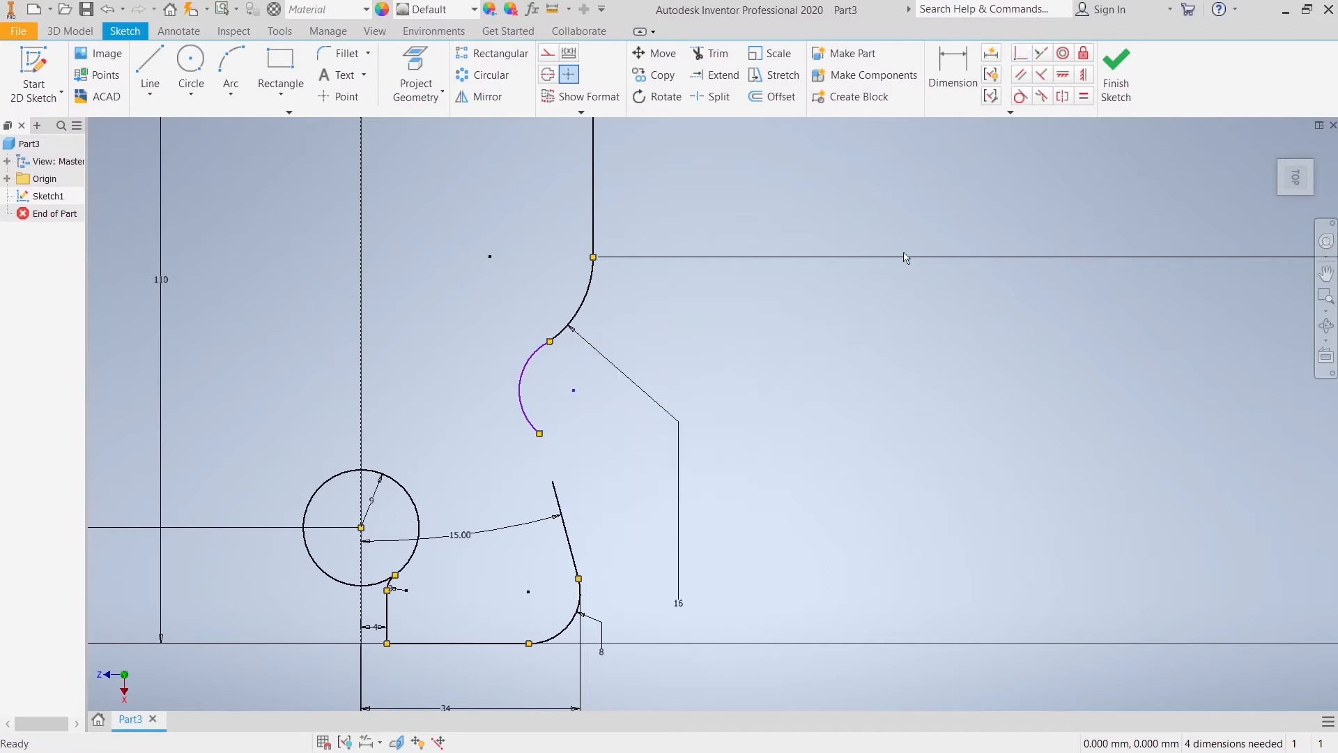
Try to apply the coincident constraint between the slanted line and the concave arc's endpoint again.
click(1020, 55)
click(557, 505)
click(540, 433)
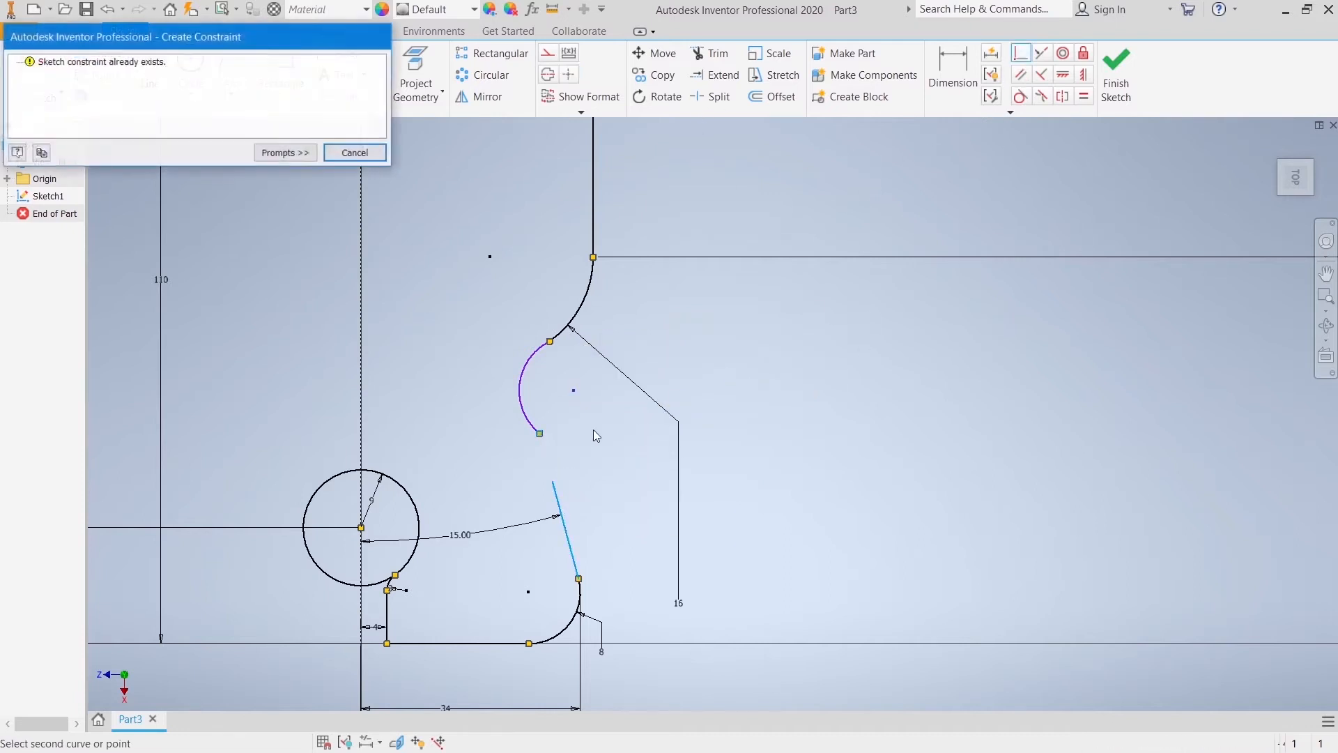
click(355, 153)
right_click(801, 257)
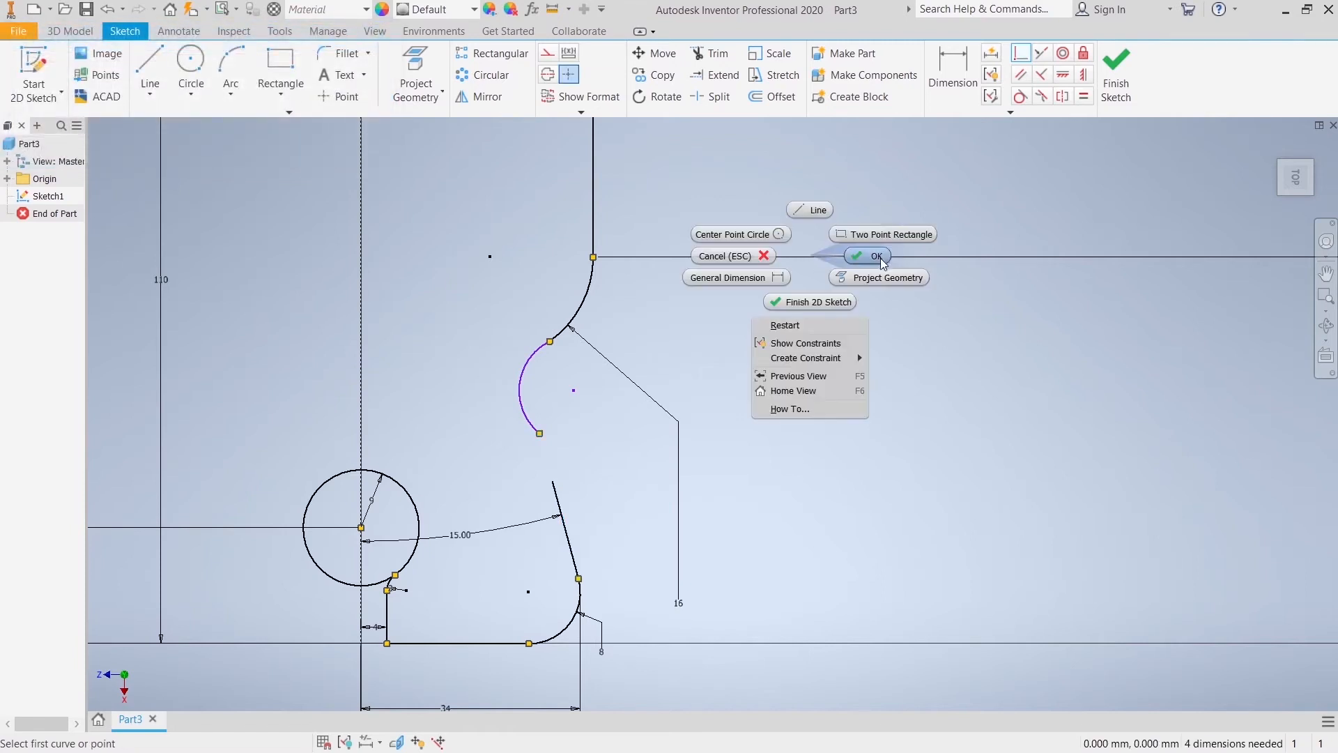
click(884, 259)
Extend the slanted line up to the lower endpoint of the concave arc.
click(706, 75)
click(580, 481)
right_click(785, 345)
click(801, 340)
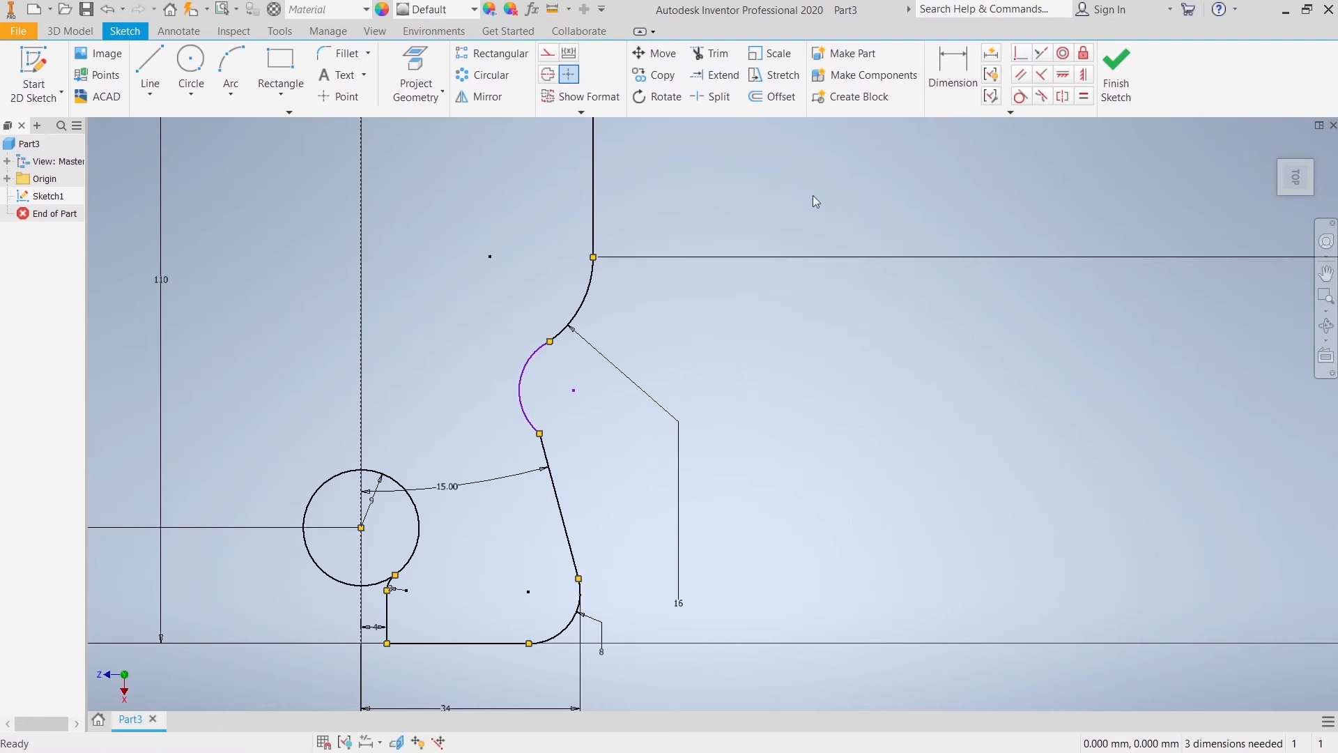
Dimension the radius of the new concave arc as 16 mm.
click(953, 73)
click(533, 359)
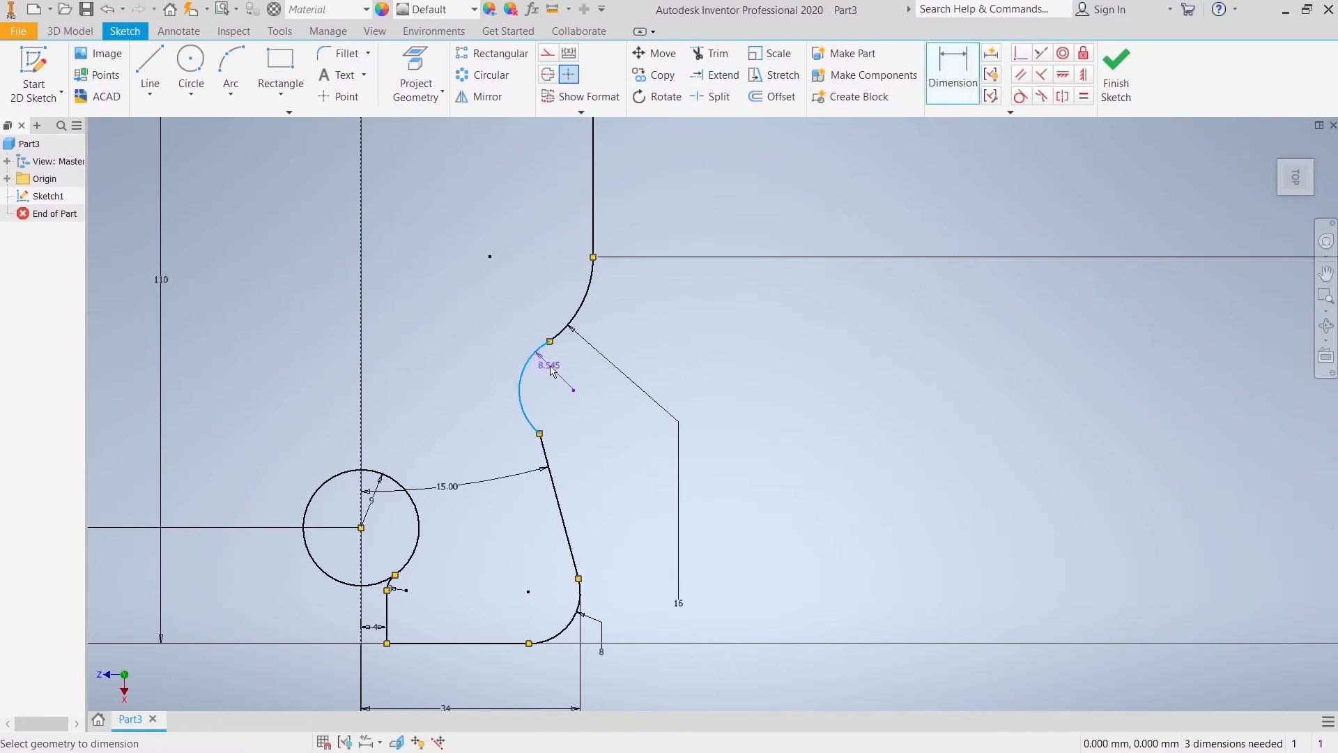
click(552, 369)
text(16)
key(Return)
right_click(651, 343)
click(716, 340)
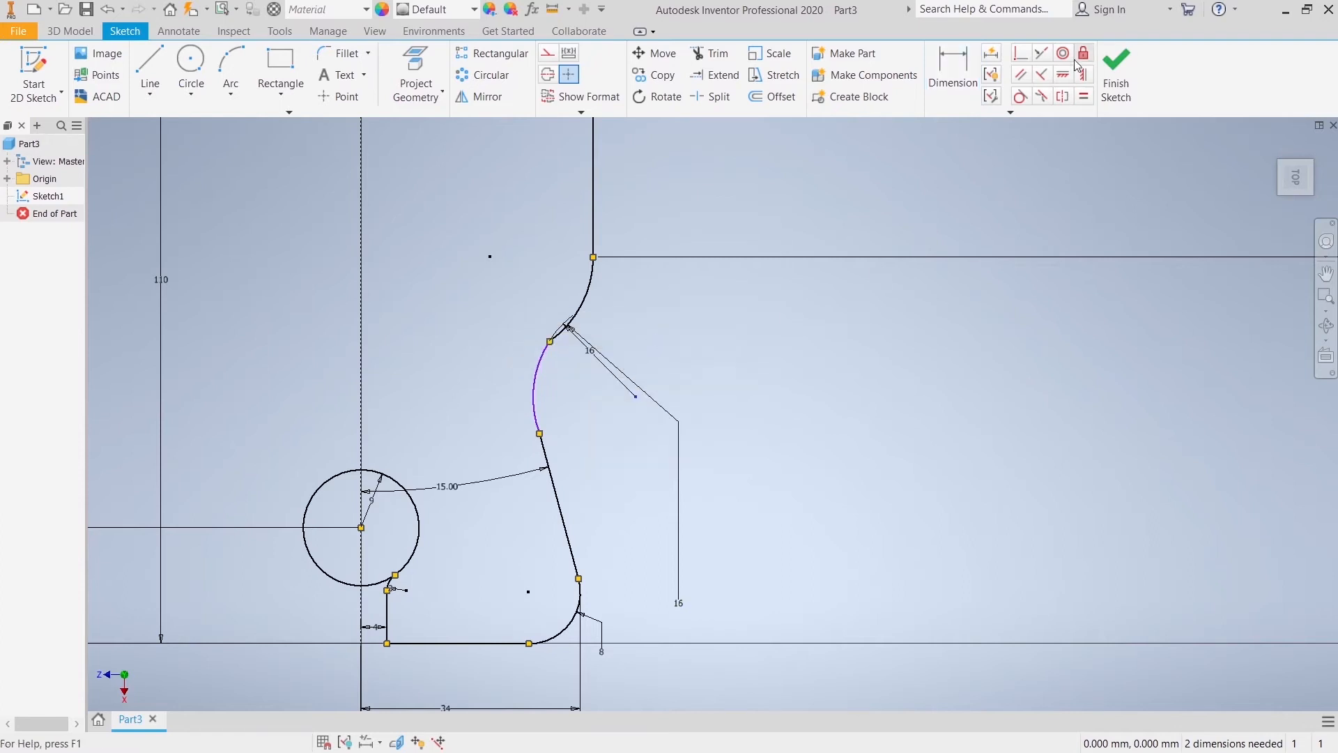
Apply a tangent constraint between the concave arc and the convex arc above it.
click(1020, 96)
click(559, 349)
click(559, 337)
right_click(642, 314)
click(687, 315)
Reposition the two 16 mm radius dimensions so that they no longer overlap.
scroll(643, 464, down, 3)
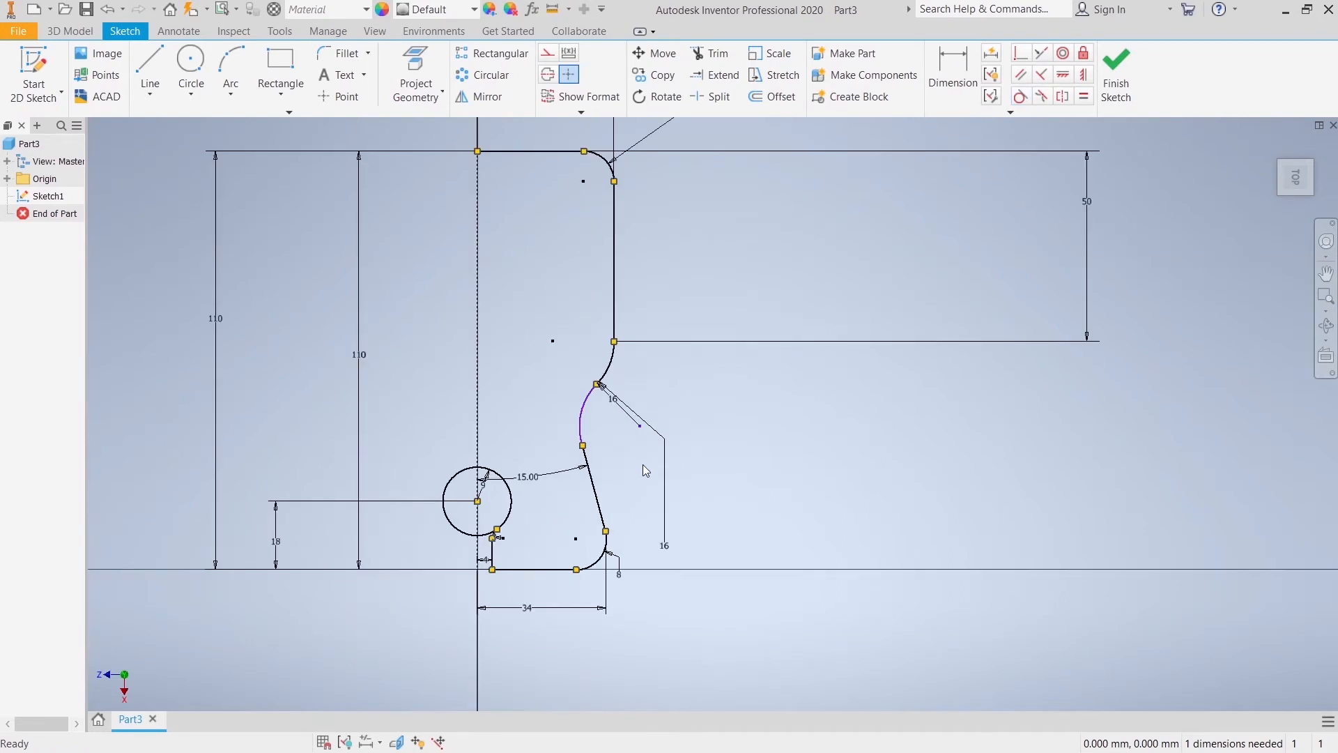
middle_drag(637, 508, 600, 486)
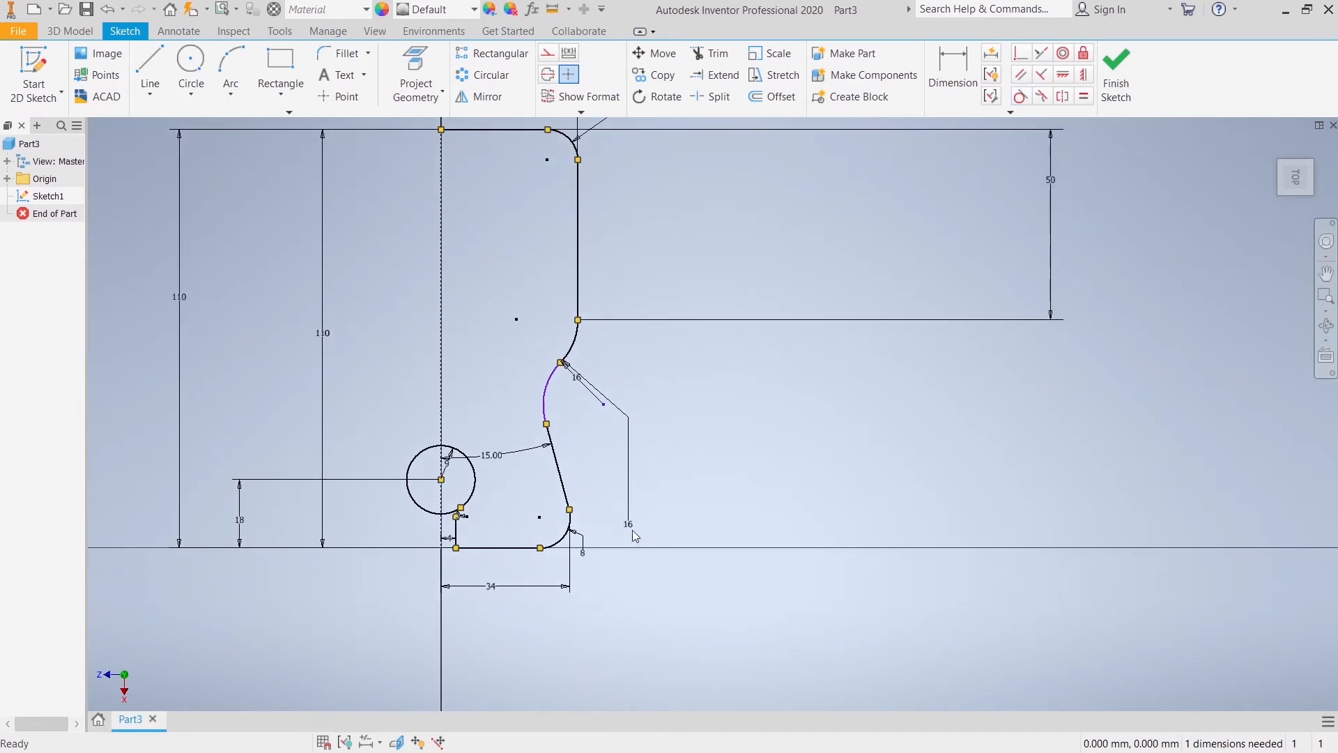
drag(632, 528, 712, 364)
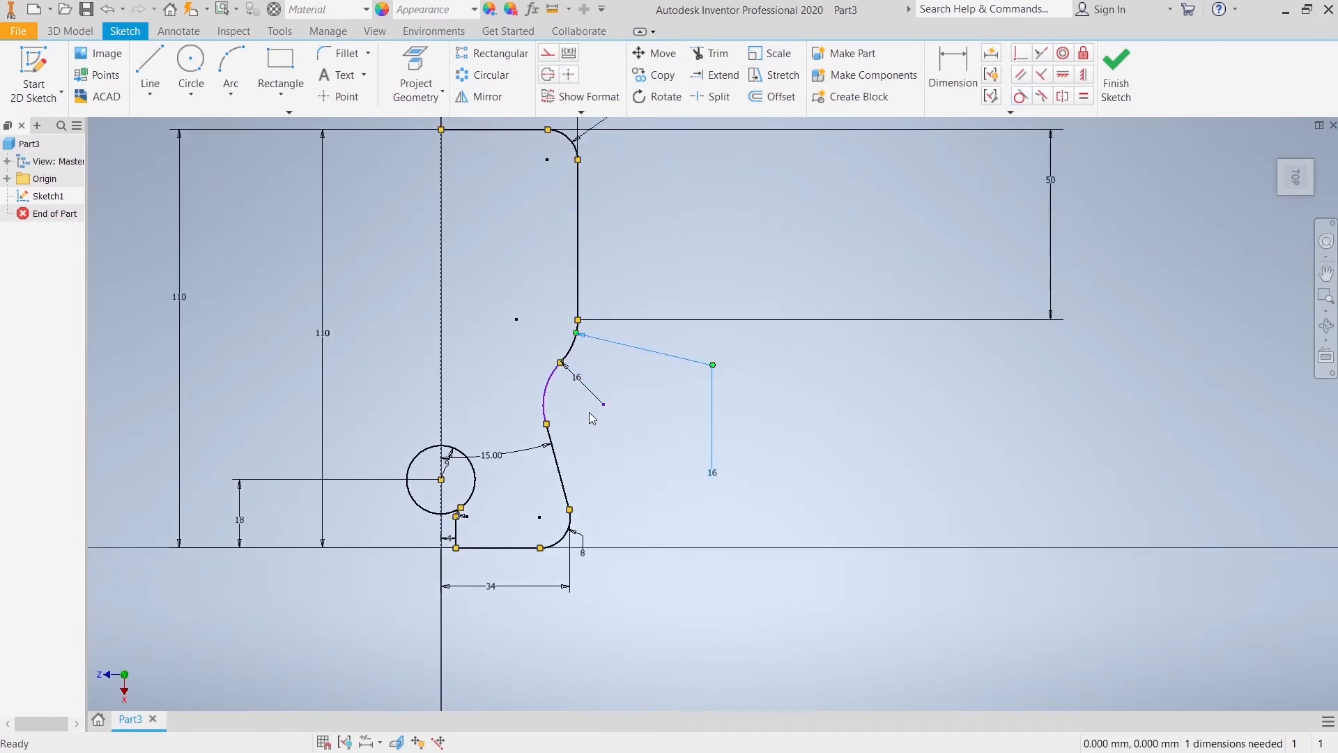
scroll(578, 391, up, 5)
click(576, 379)
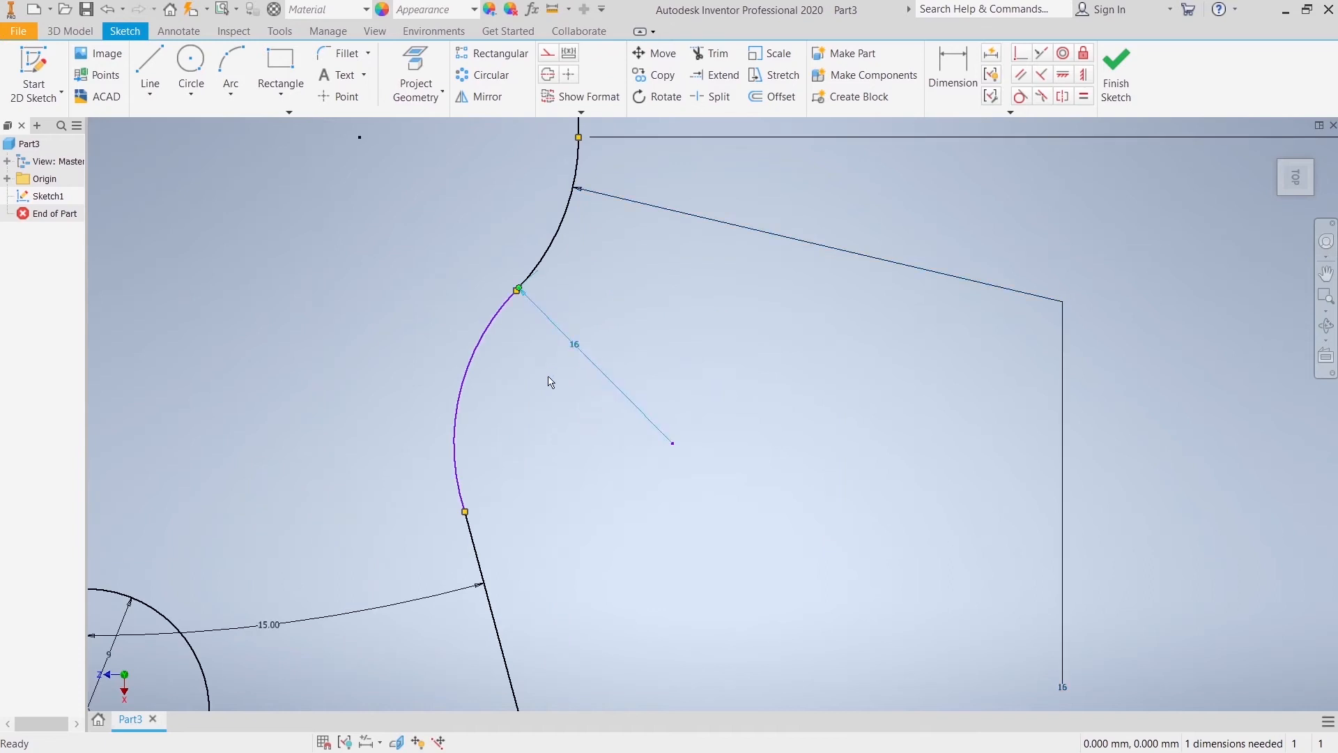
drag(591, 357, 601, 337)
scroll(534, 300, up, 4)
scroll(471, 285, down, 3)
scroll(578, 357, down, 5)
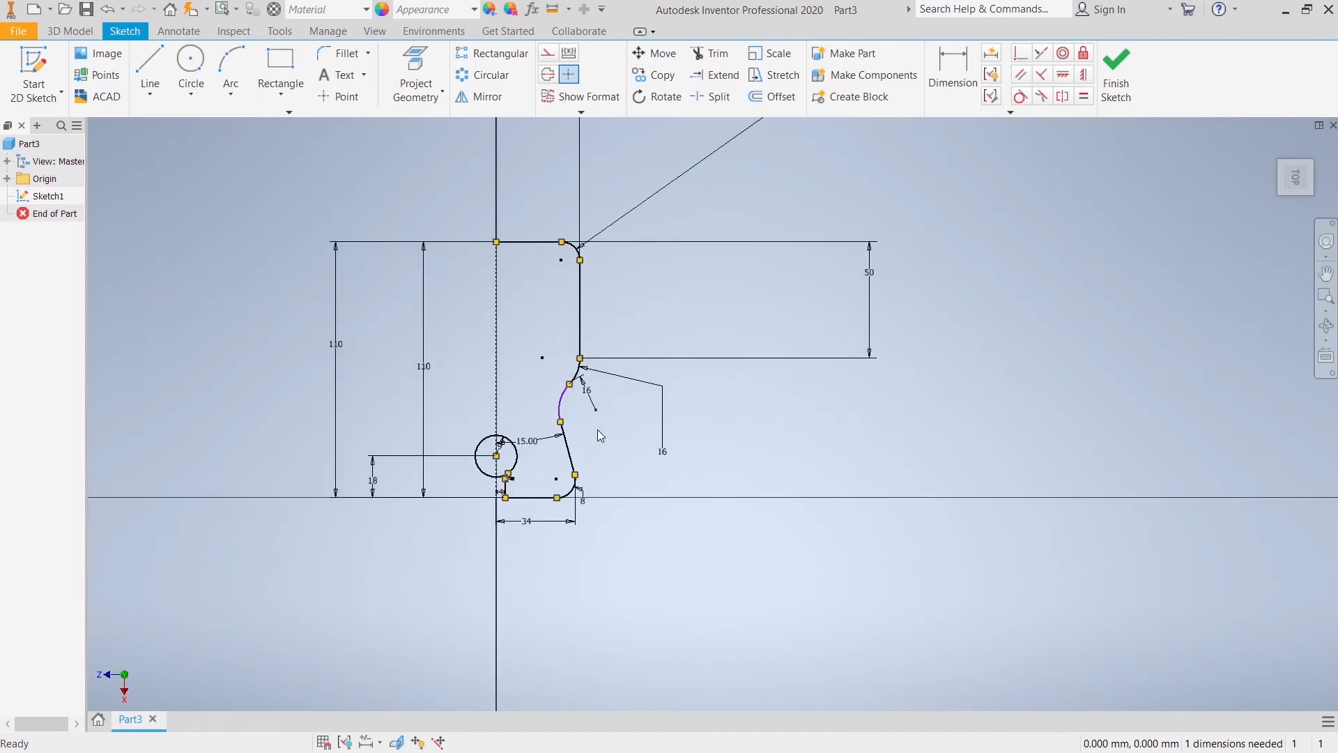
Fillet the corner between the short vertical line and the bottom line with an 8 mm radius.
scroll(608, 421, up, 2)
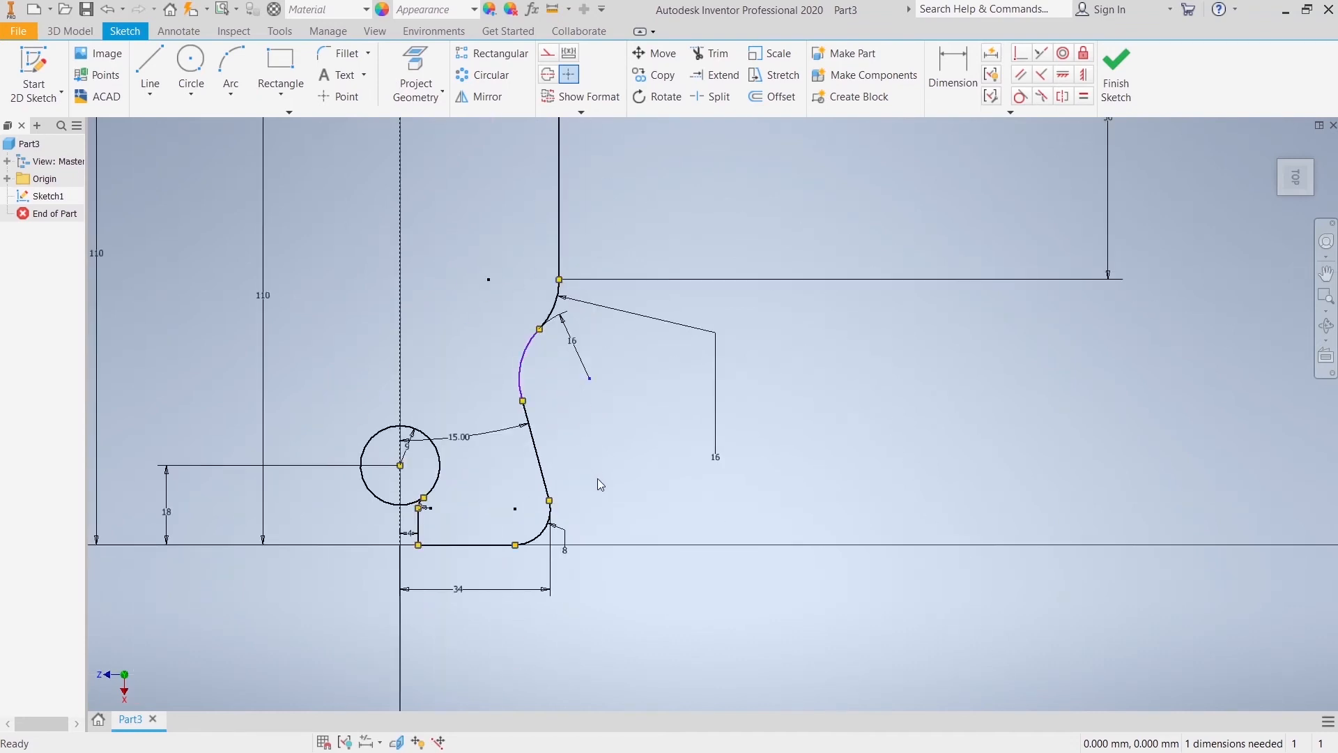
scroll(597, 480, up, 2)
middle_drag(590, 447, 664, 390)
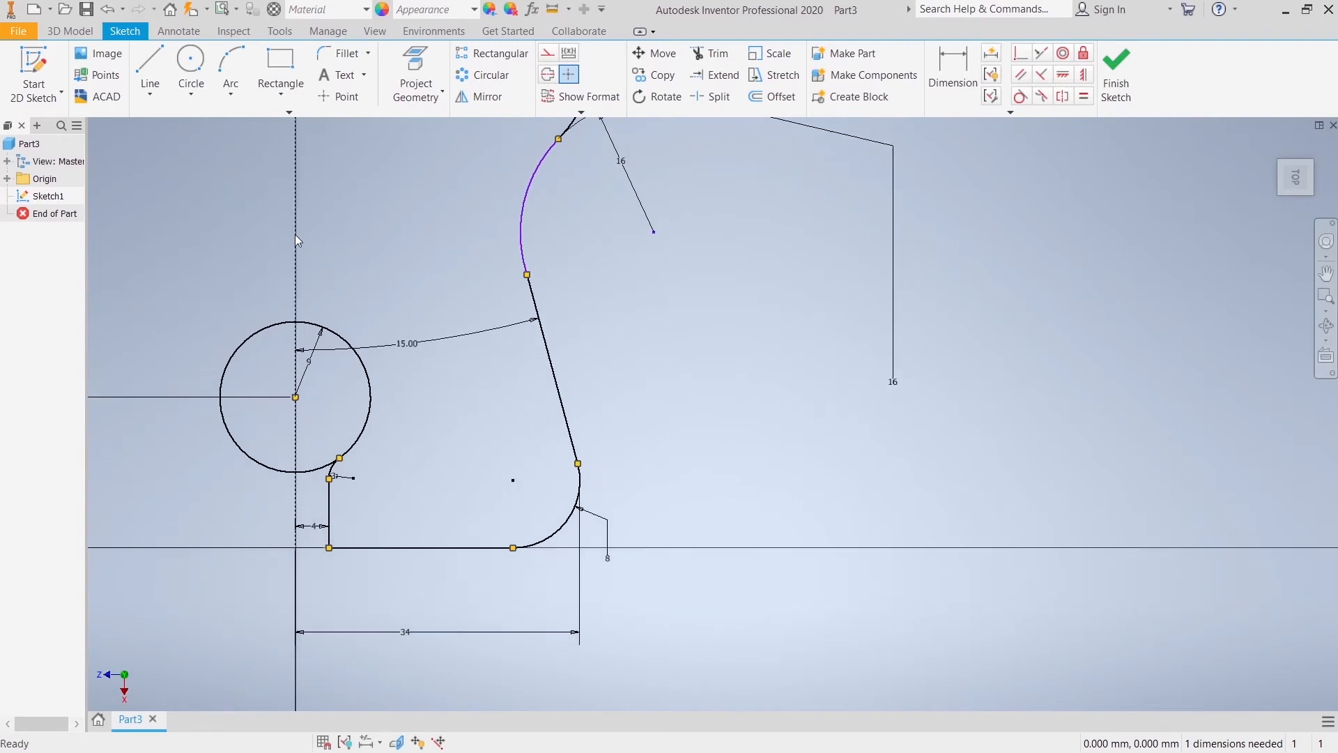
click(343, 53)
text(8)
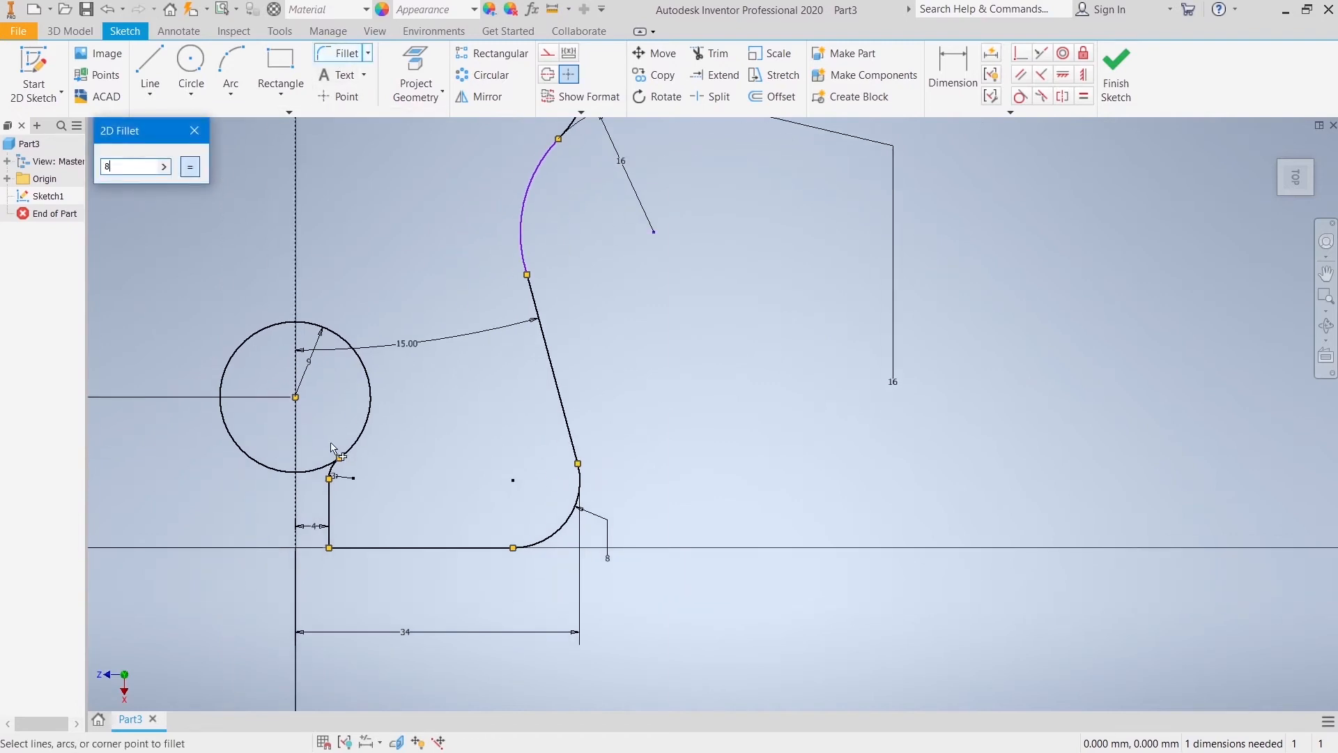
click(329, 534)
click(358, 547)
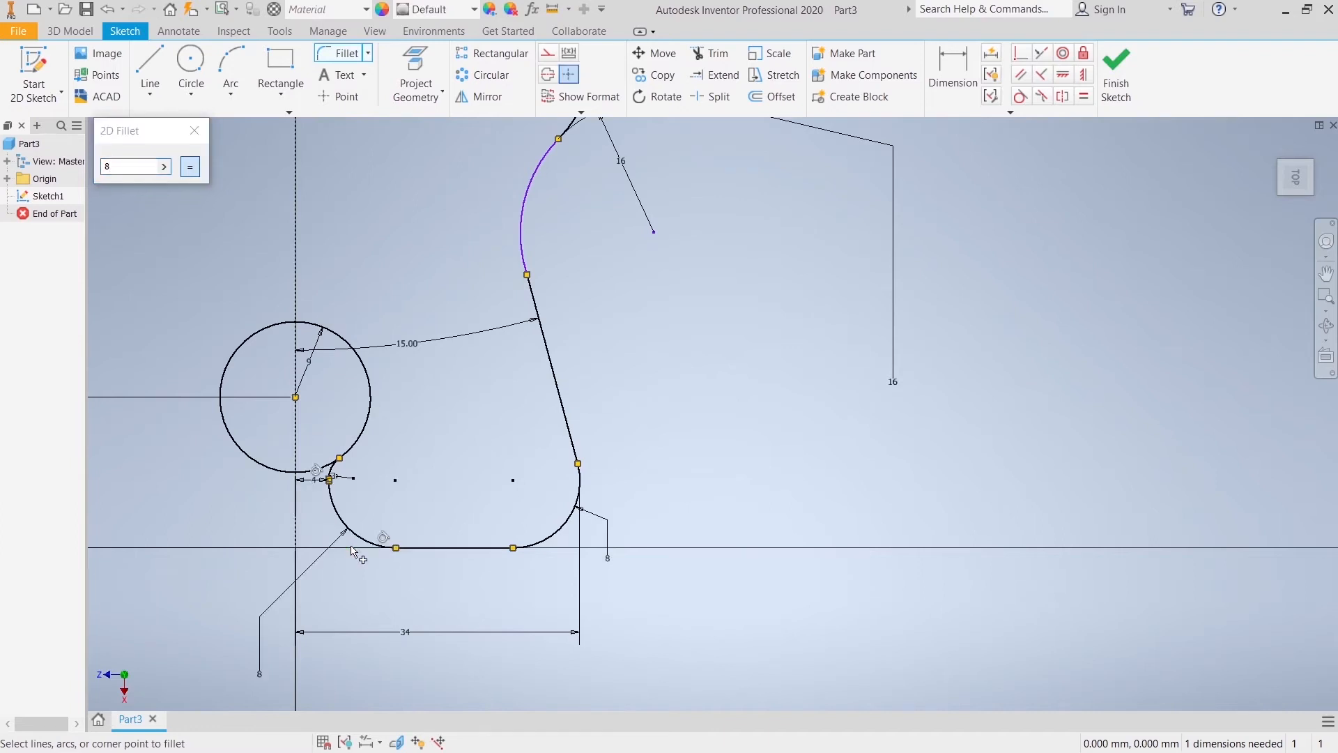
right_click(171, 490)
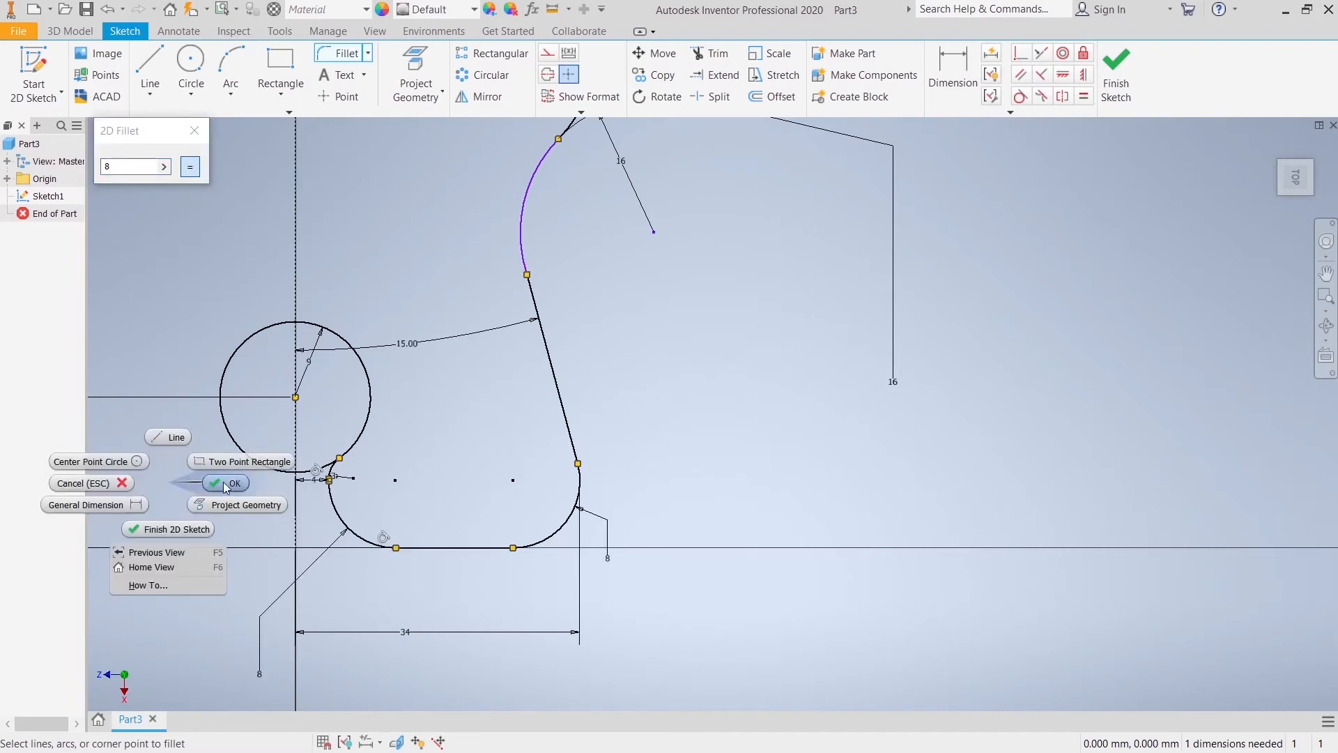
click(227, 485)
Apply a tangent constraint between the slanted line and the 16 mm concave arc.
scroll(459, 467, down, 10)
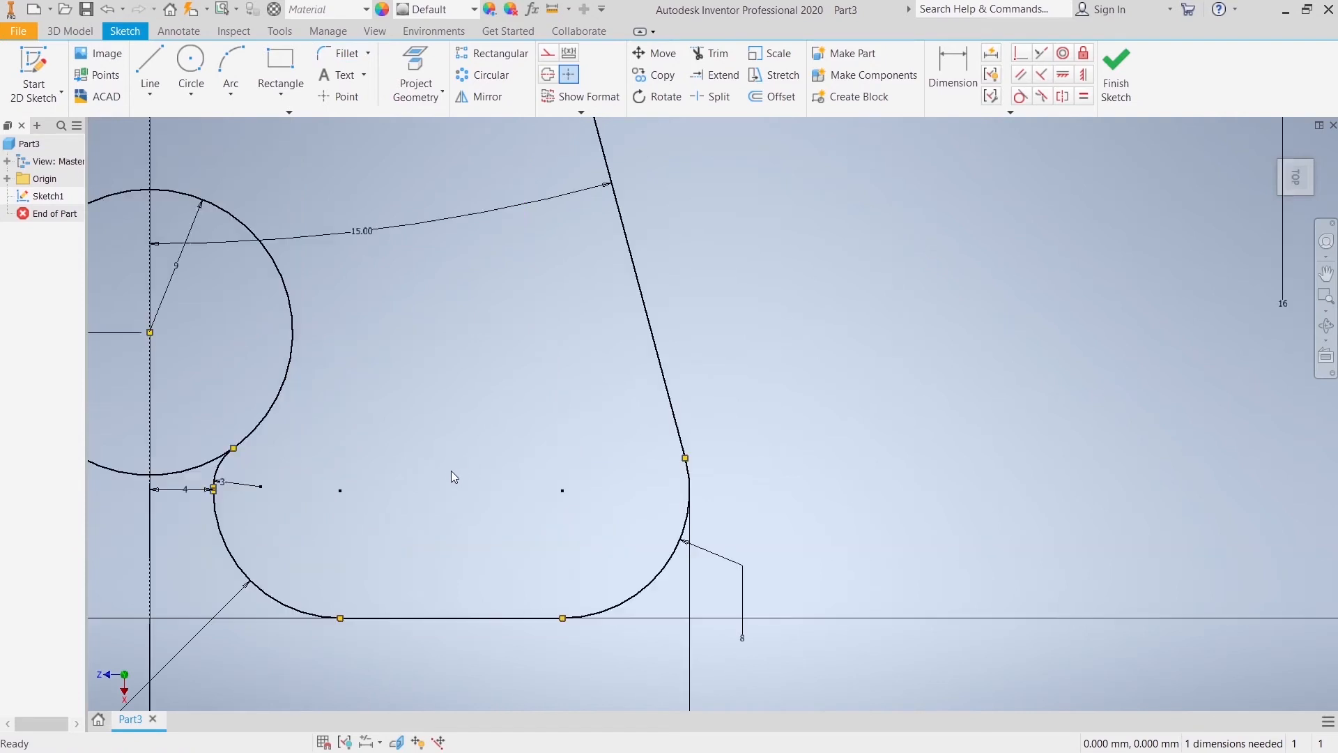
middle_drag(263, 478, 646, 428)
scroll(708, 436, up, 8)
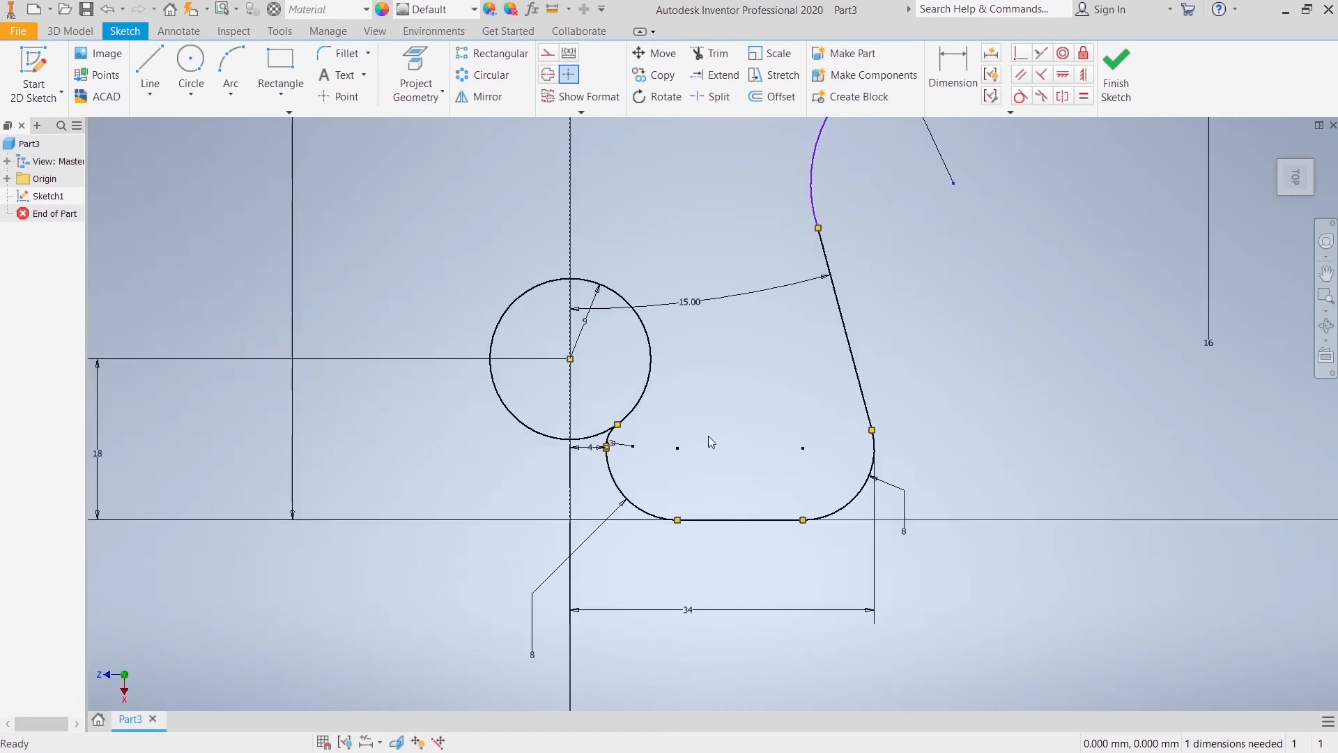
middle_drag(878, 330, 633, 471)
scroll(593, 513, up, 5)
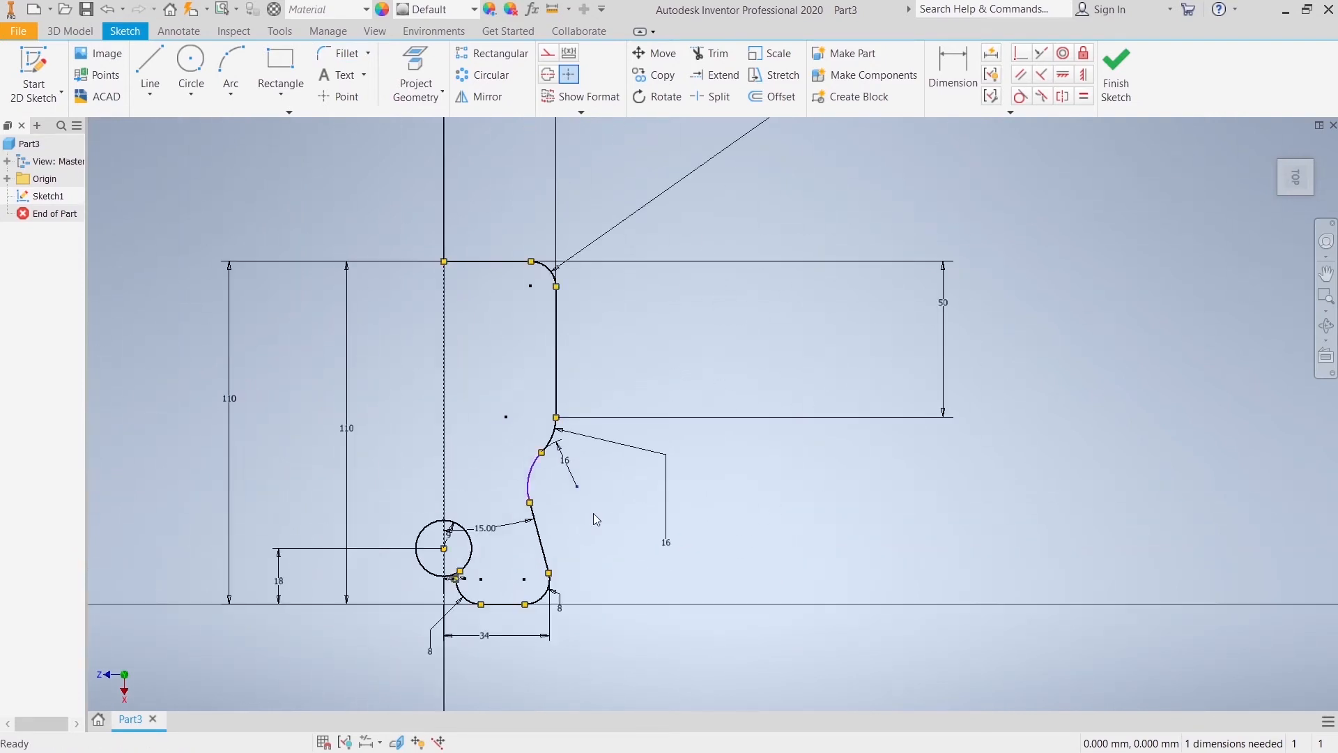
scroll(565, 503, down, 4)
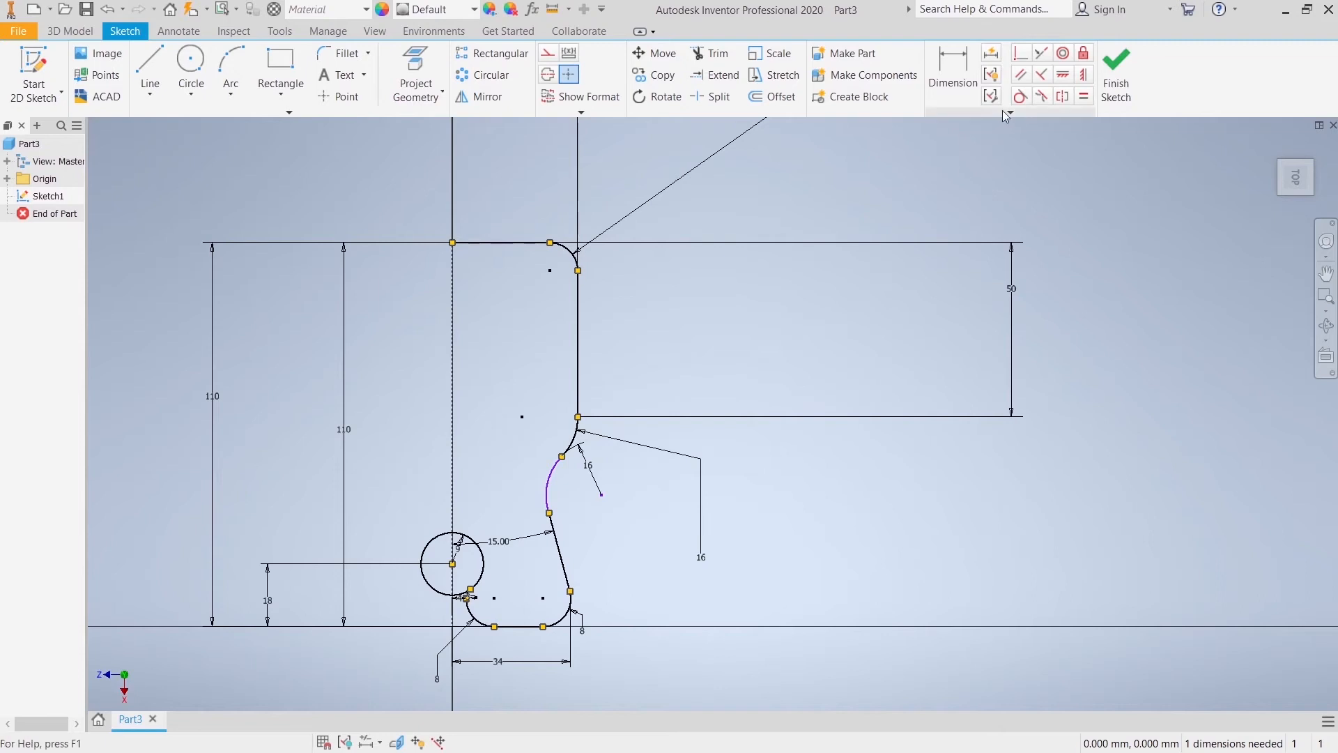
click(1019, 97)
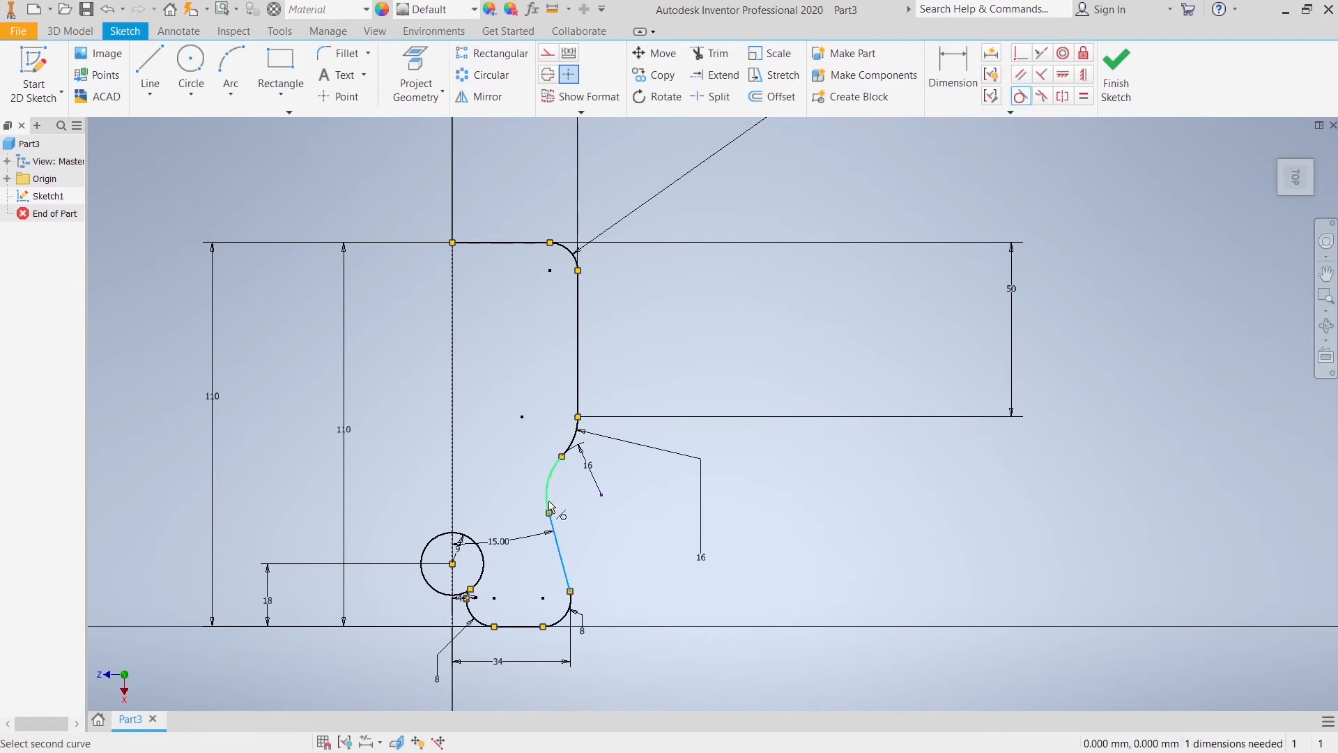
click(554, 535)
right_click(623, 534)
click(655, 538)
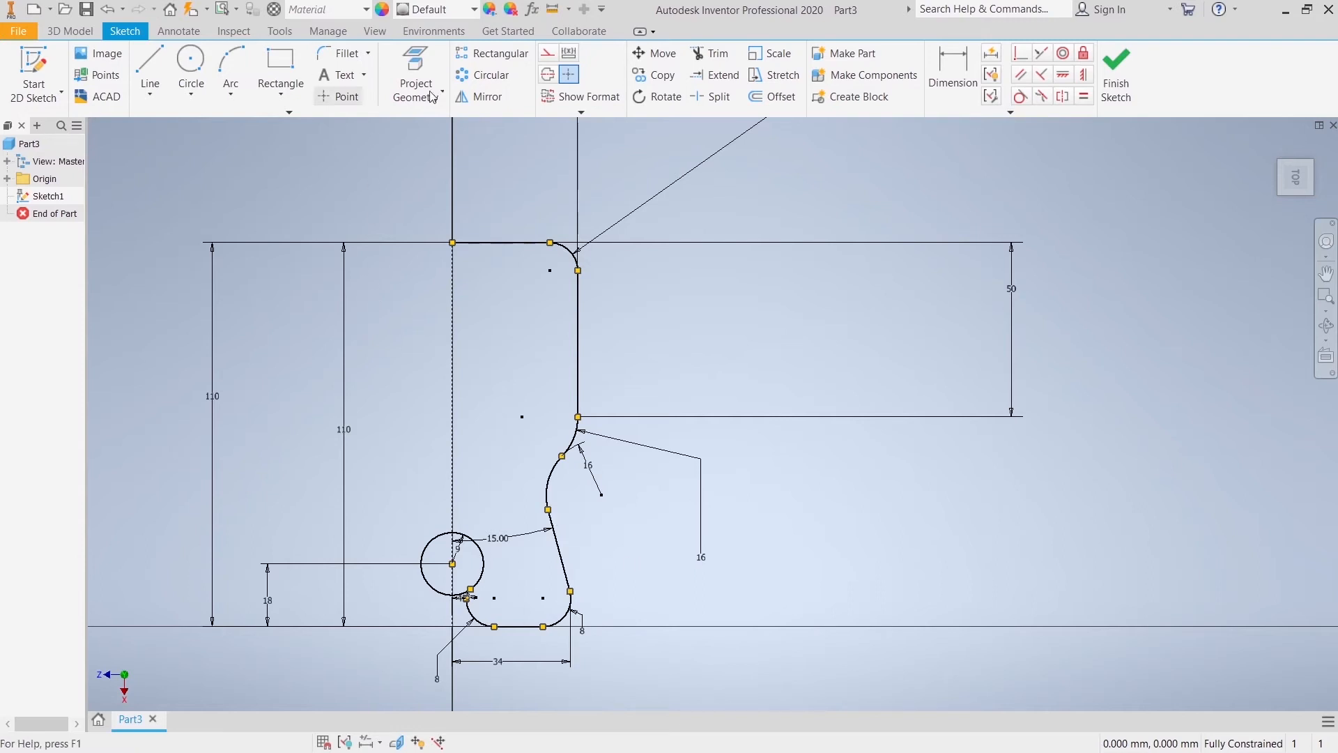
Trim the circle's lower segment between the construction line and the small 3 mm arc.
click(709, 53)
scroll(457, 603, down, 3)
scroll(457, 610, down, 5)
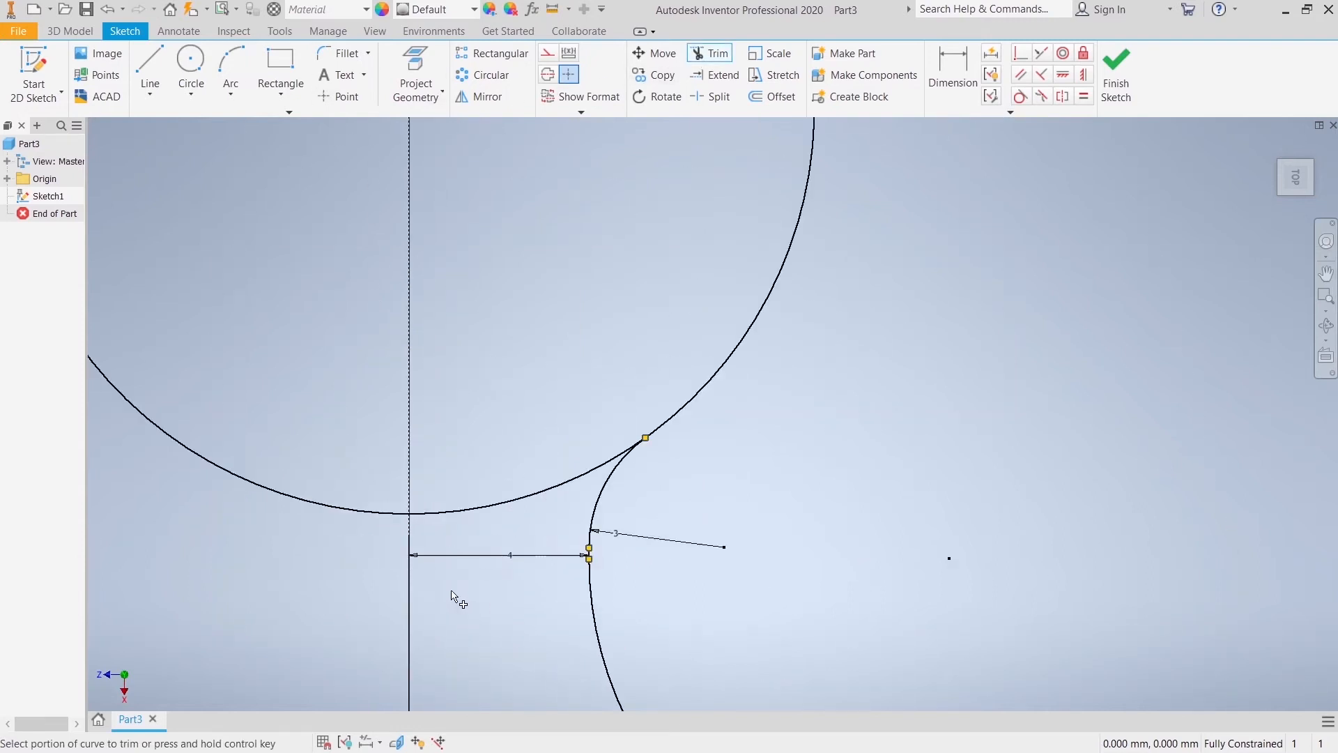
click(479, 507)
right_click(504, 362)
click(567, 366)
Mirror the half-profile's outer lines and arcs, including the 3 mm arc but not the circle, about the vertical construction line.
scroll(528, 417, up, 5)
scroll(528, 417, up, 4)
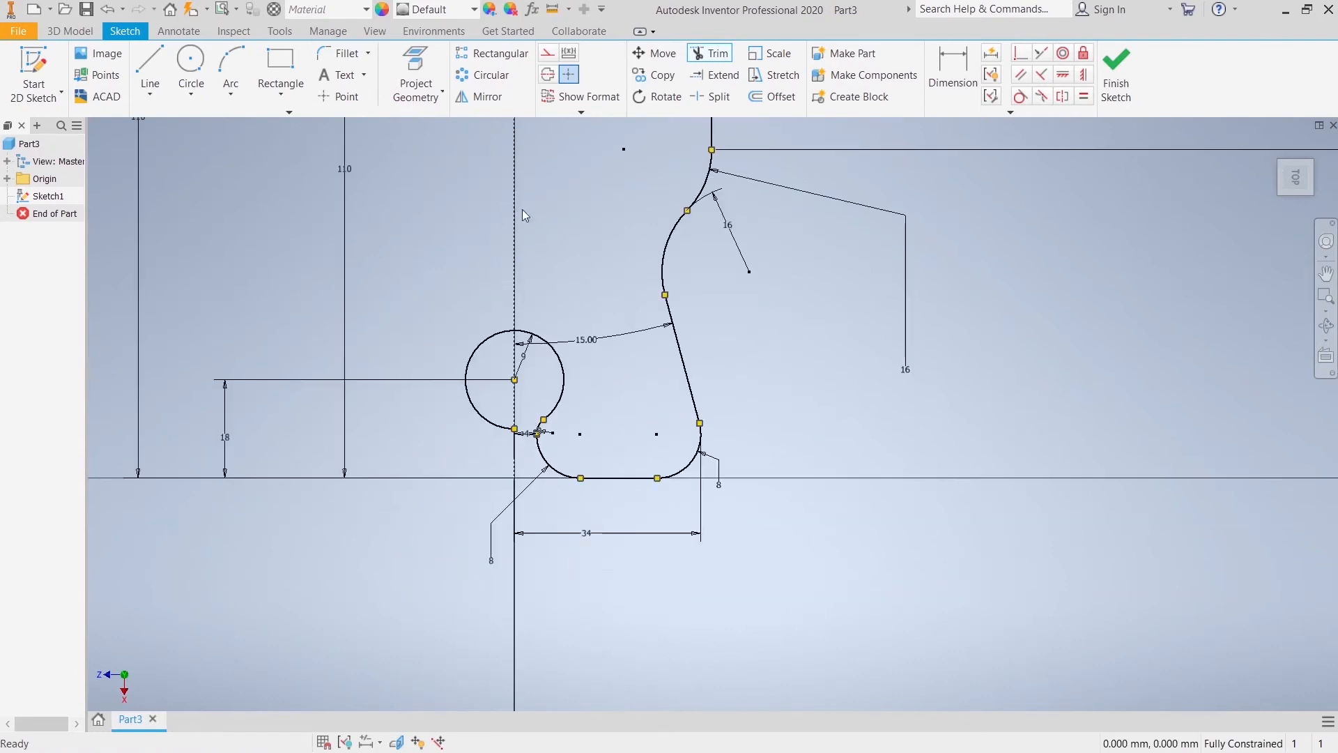
click(480, 96)
scroll(476, 212, up, 3)
middle_drag(464, 243, 406, 432)
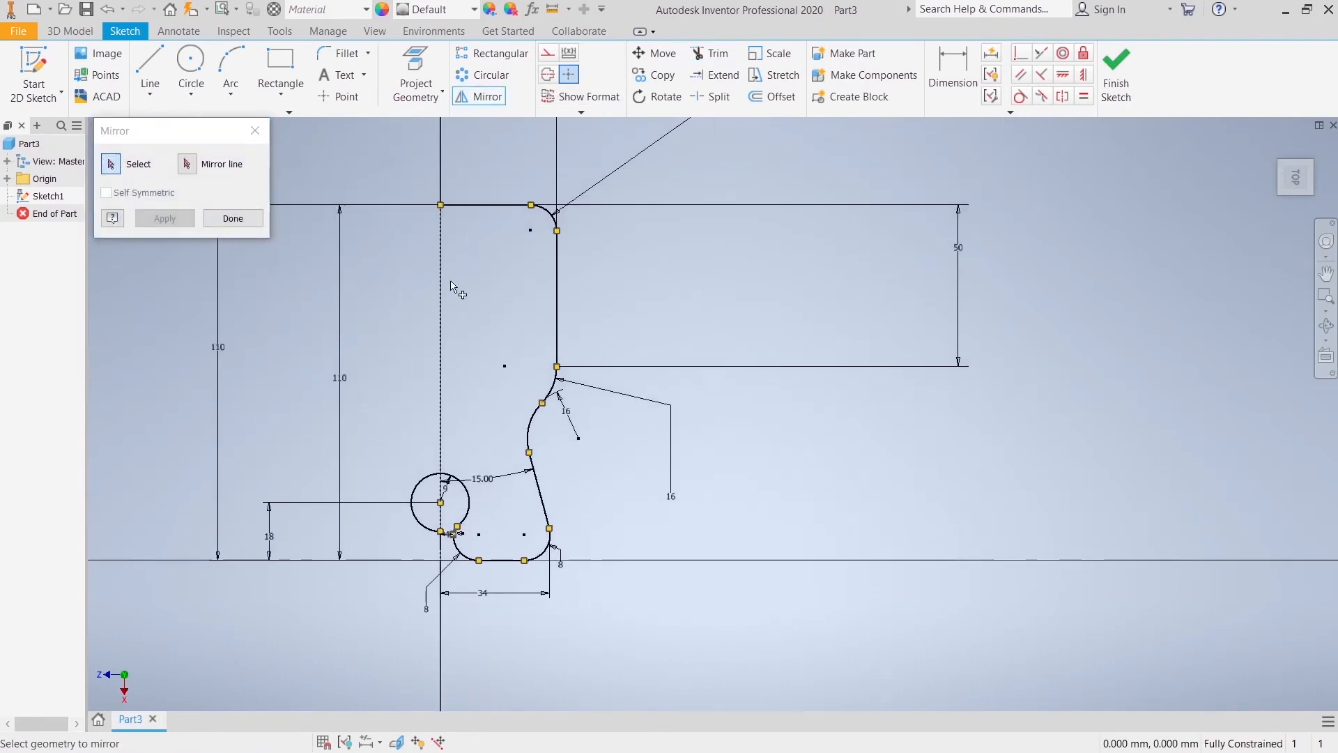
click(483, 212)
click(548, 213)
click(557, 279)
click(535, 421)
click(539, 553)
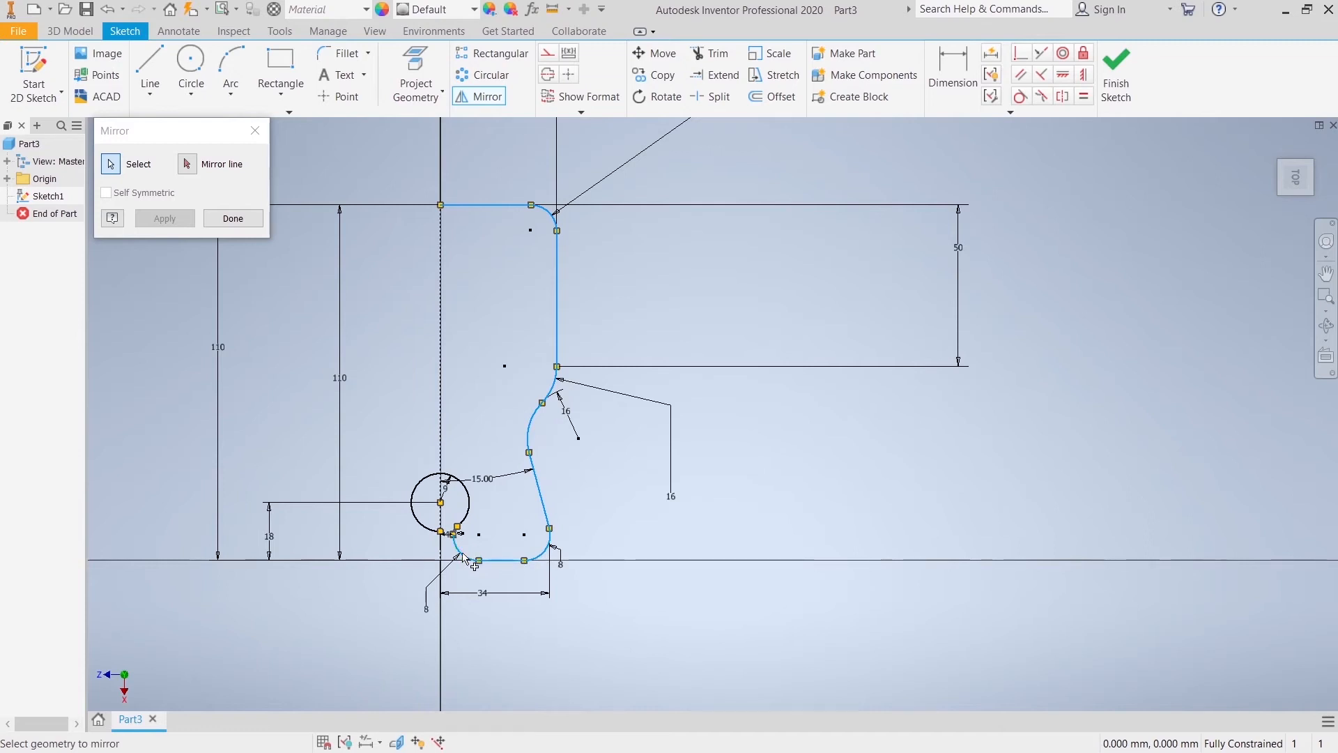
scroll(465, 558, up, 6)
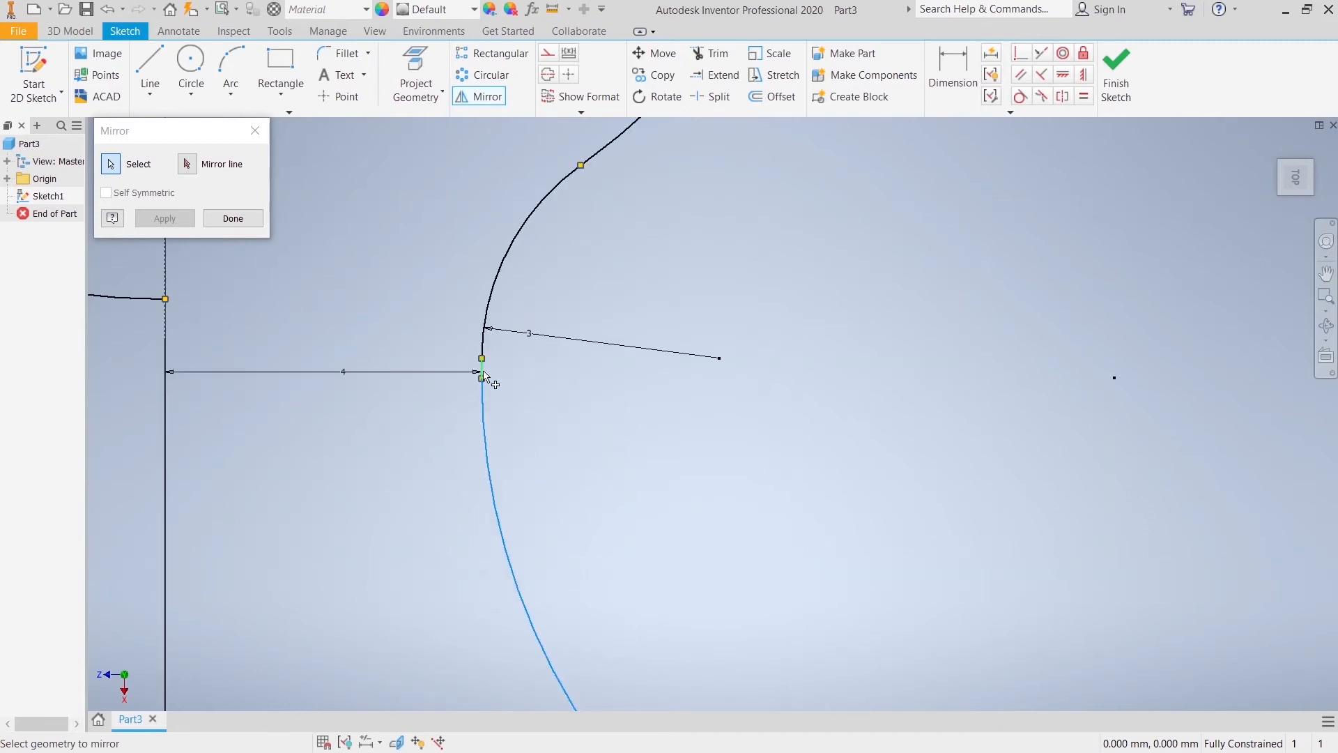
scroll(582, 393, down, 5)
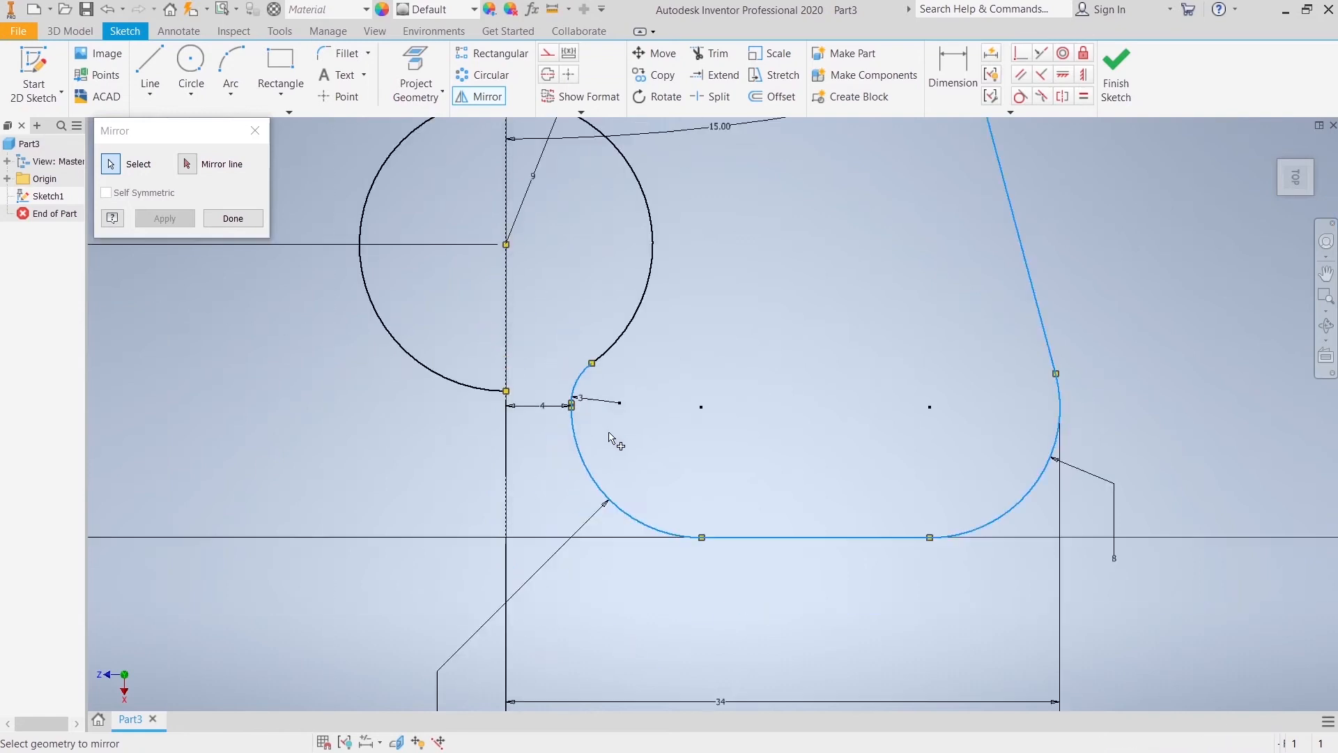
scroll(578, 386, down, 4)
scroll(611, 351, down, 2)
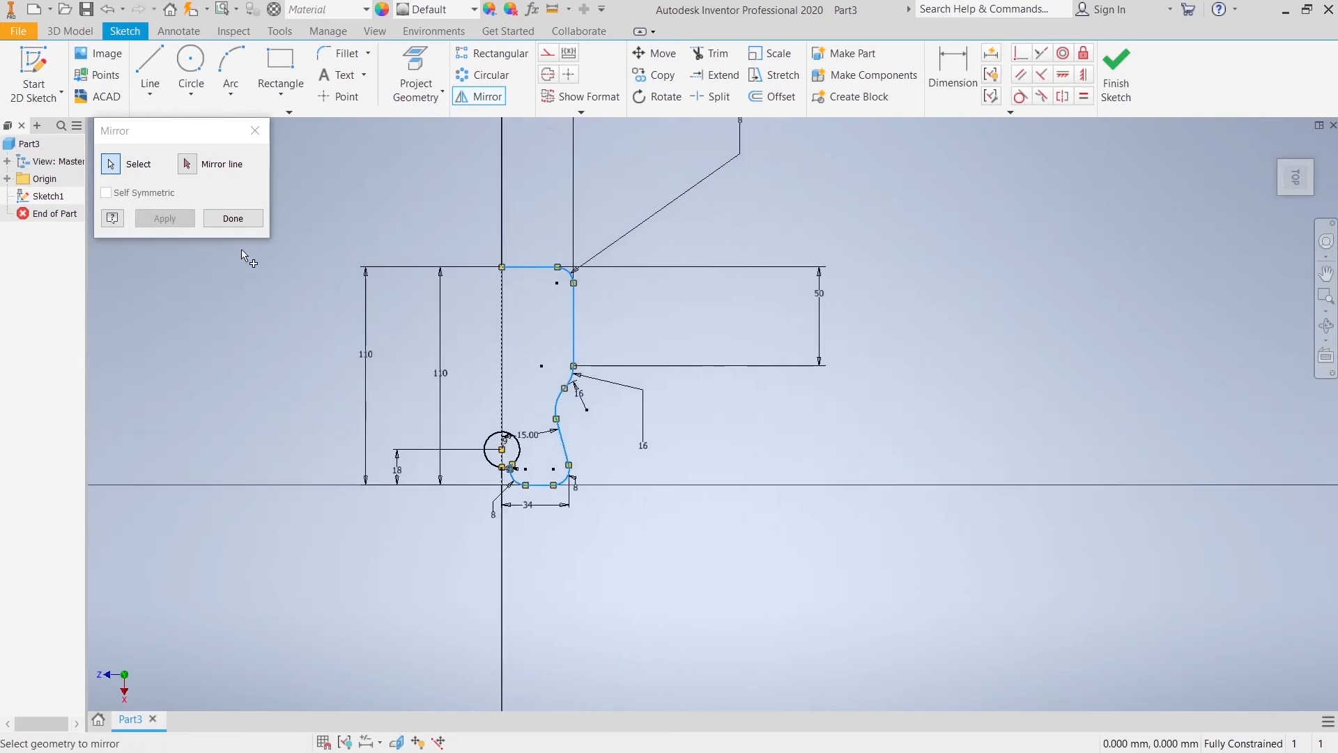
click(185, 163)
click(502, 347)
click(186, 218)
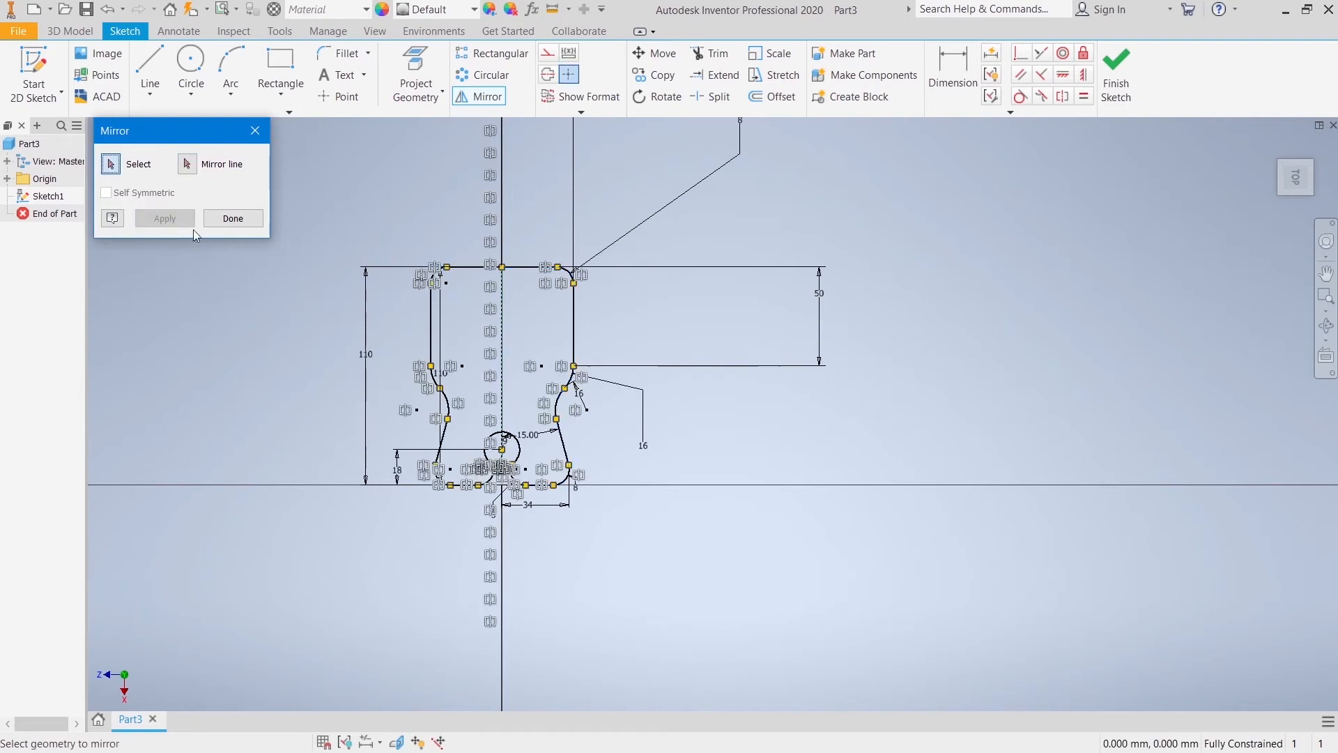
click(232, 219)
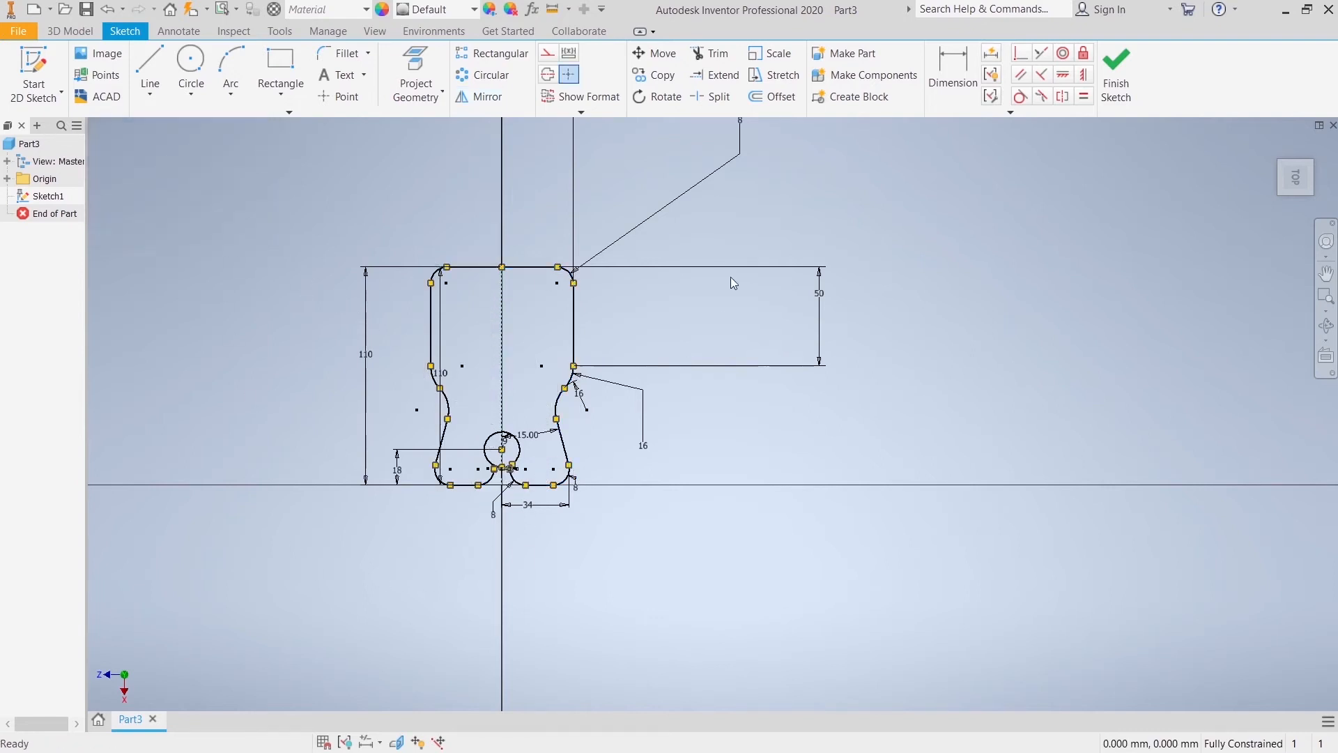
Trim the circle's remaining lower segment between the axis and the mirrored 3 mm arc, and finish the sketch.
click(709, 53)
scroll(491, 472, down, 3)
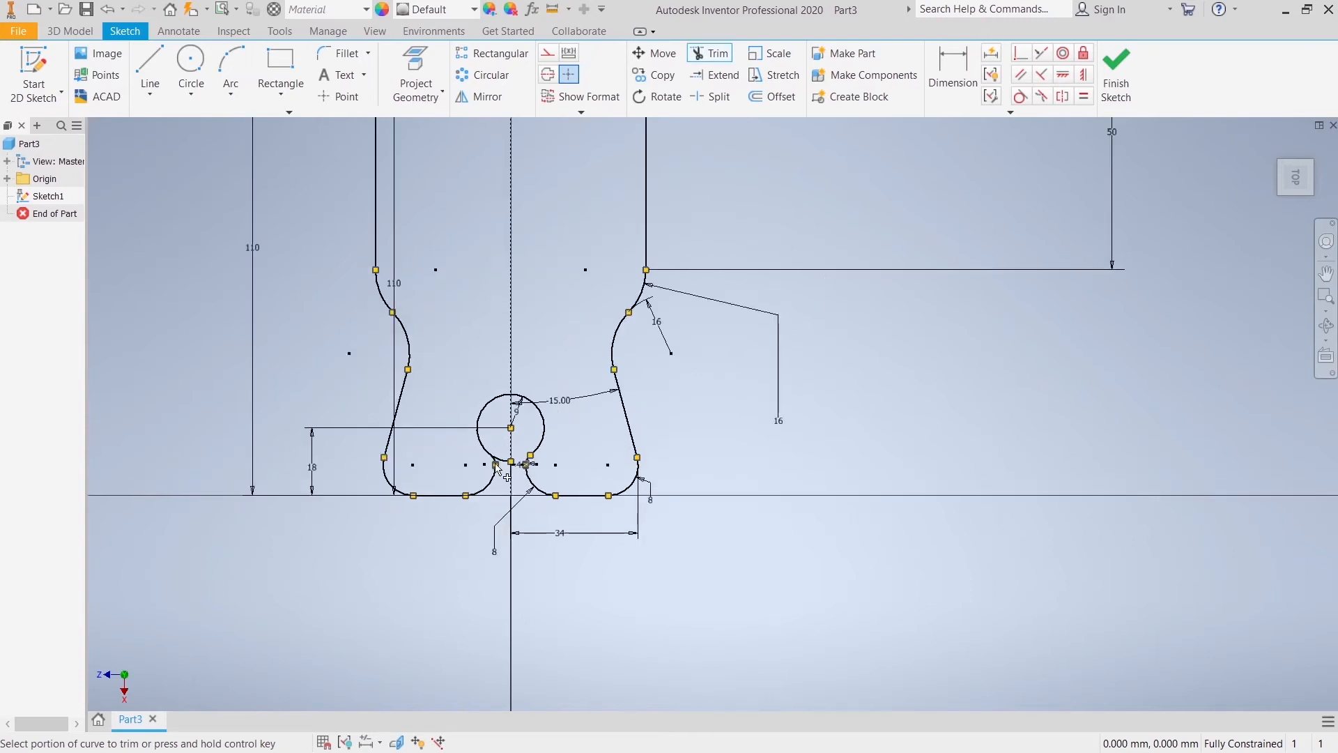
scroll(507, 476, down, 5)
click(566, 418)
scroll(588, 474, up, 6)
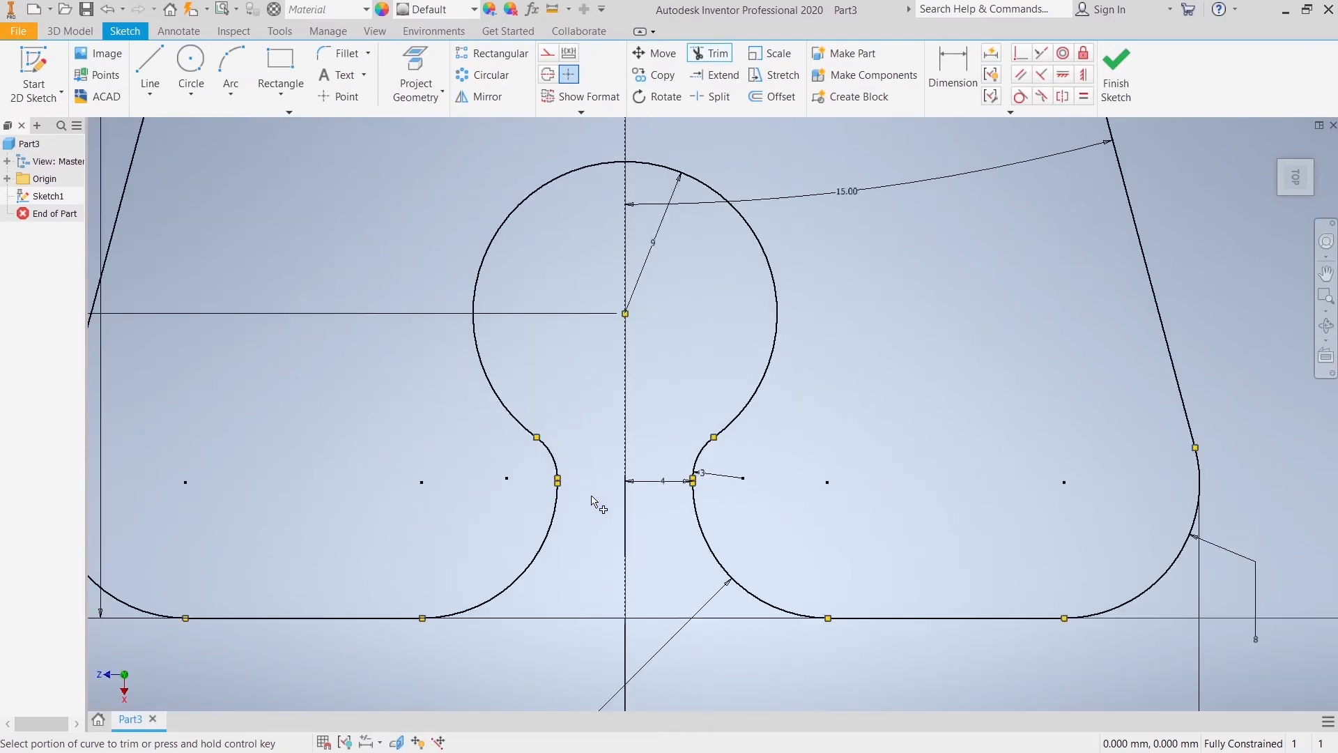
right_click(875, 473)
click(924, 468)
click(1129, 104)
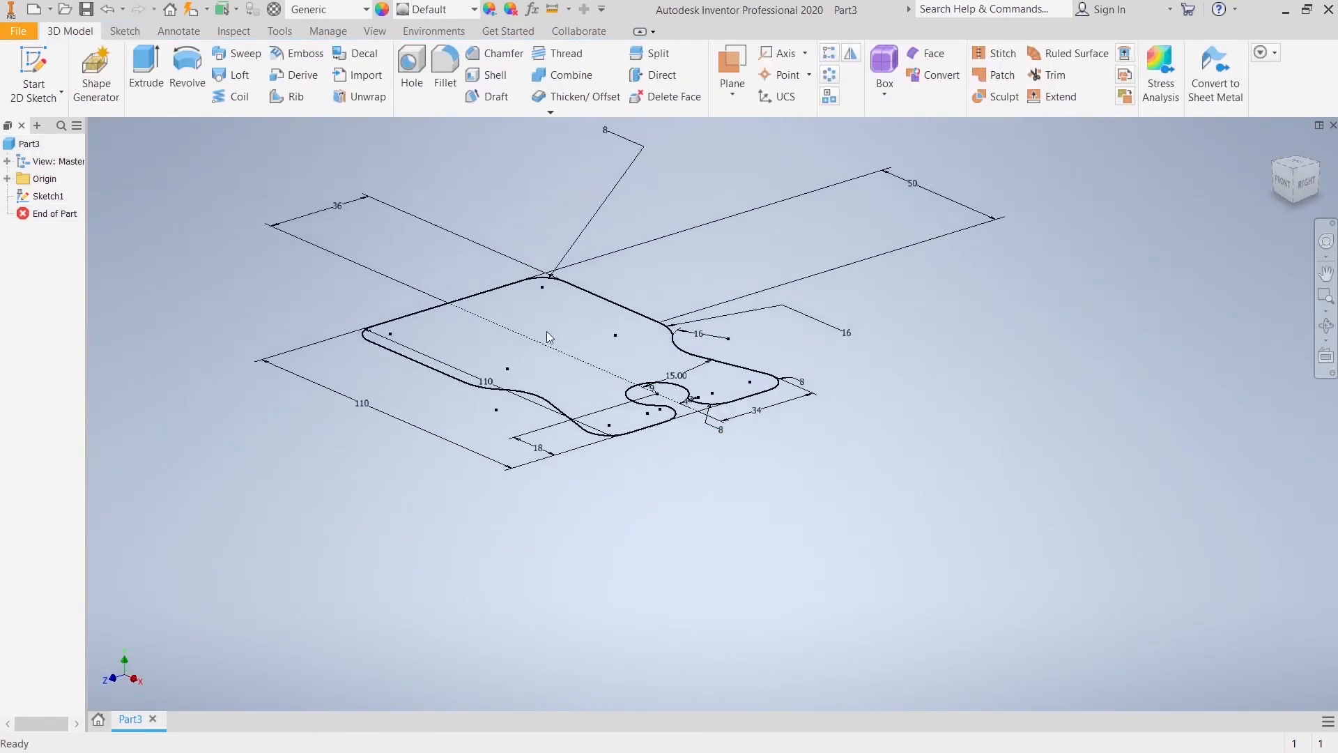
Extrude the closed mirrored profile upward by 15 mm.
click(147, 66)
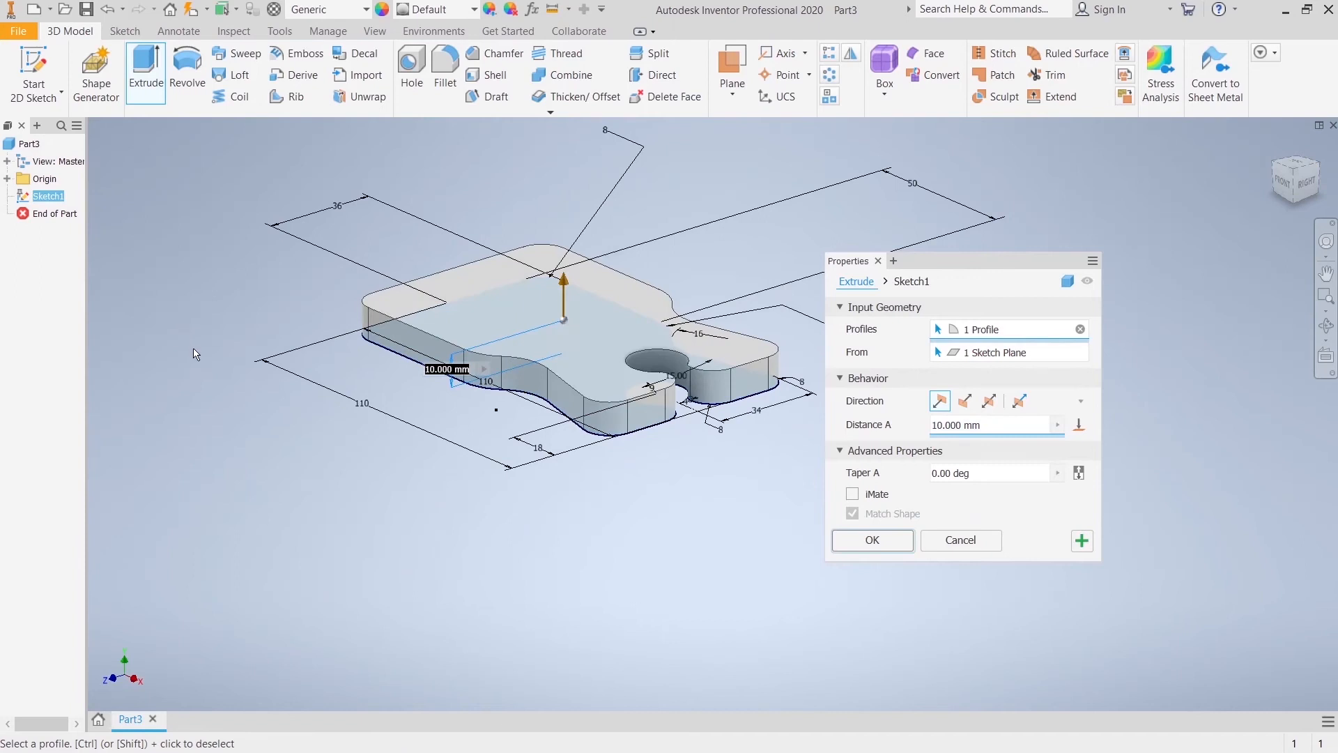
text(15)
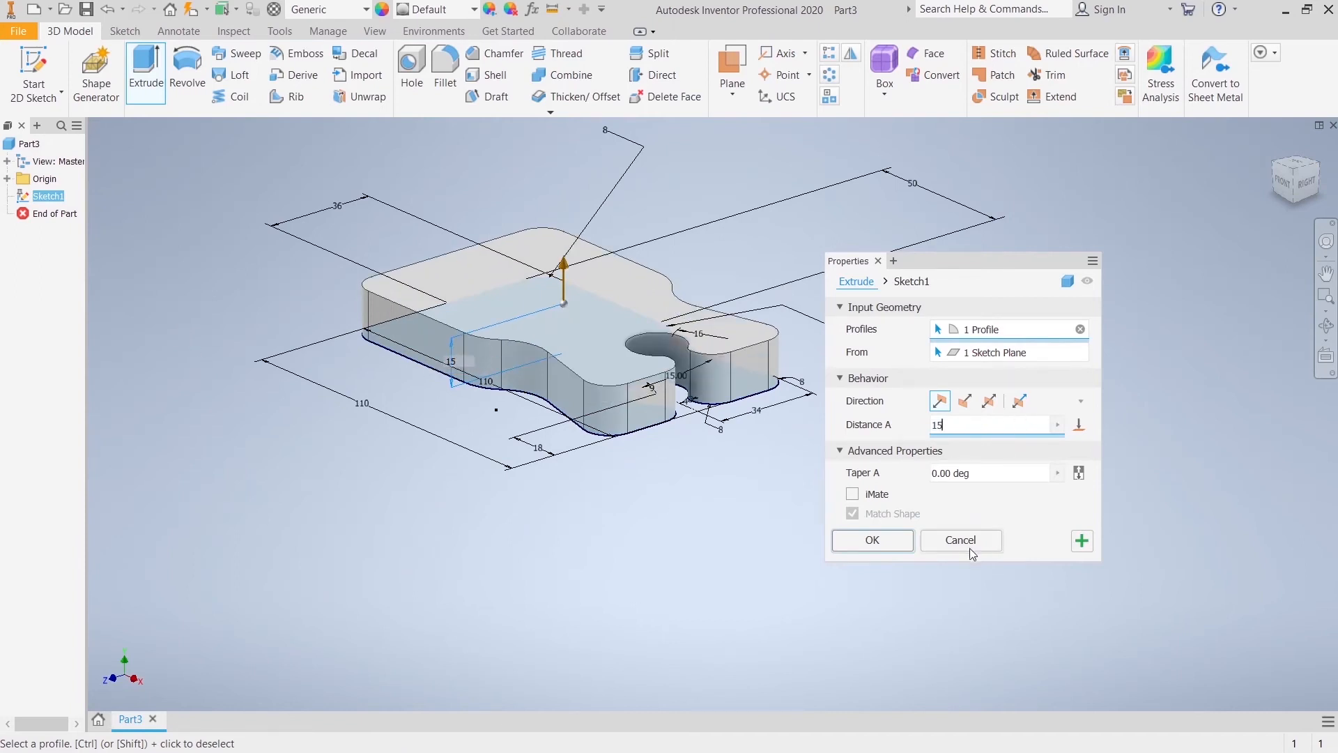
click(872, 540)
Shell the body with a 1.5 mm wall thickness, removing its top face.
click(486, 75)
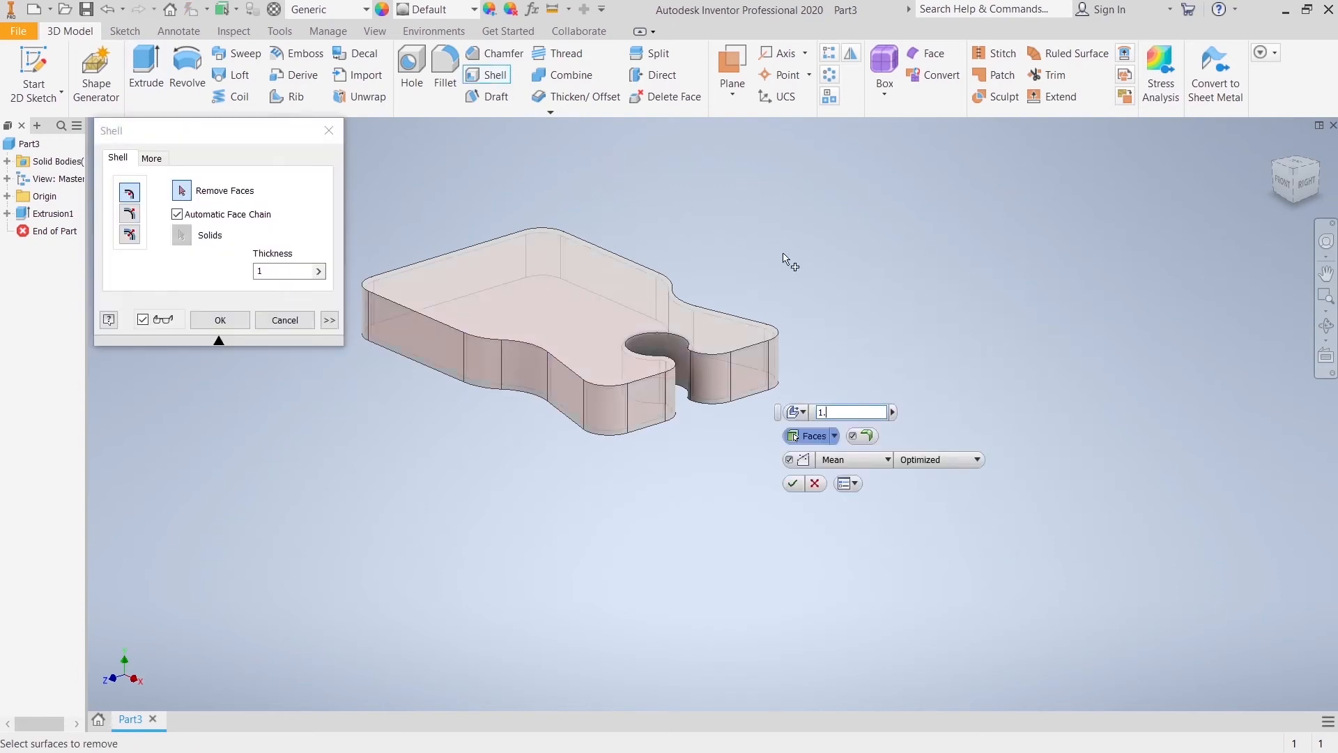
click(622, 290)
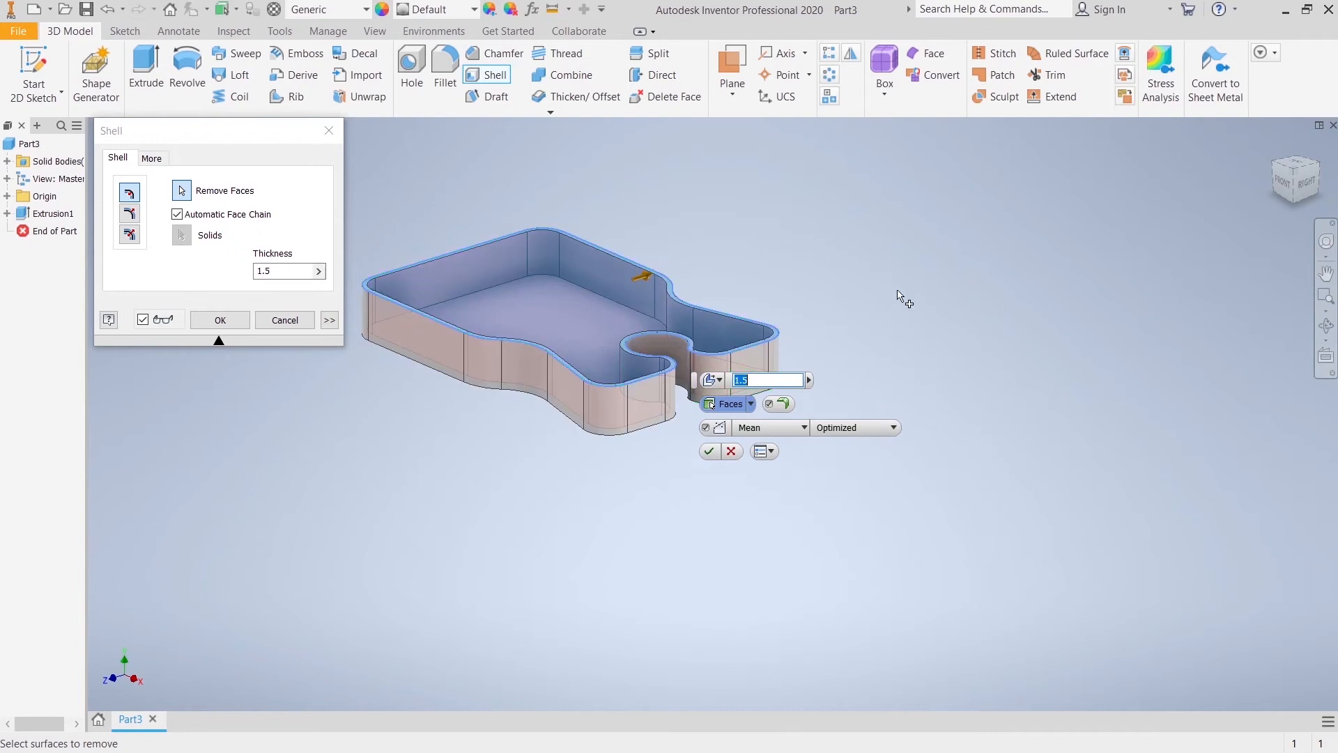
click(709, 452)
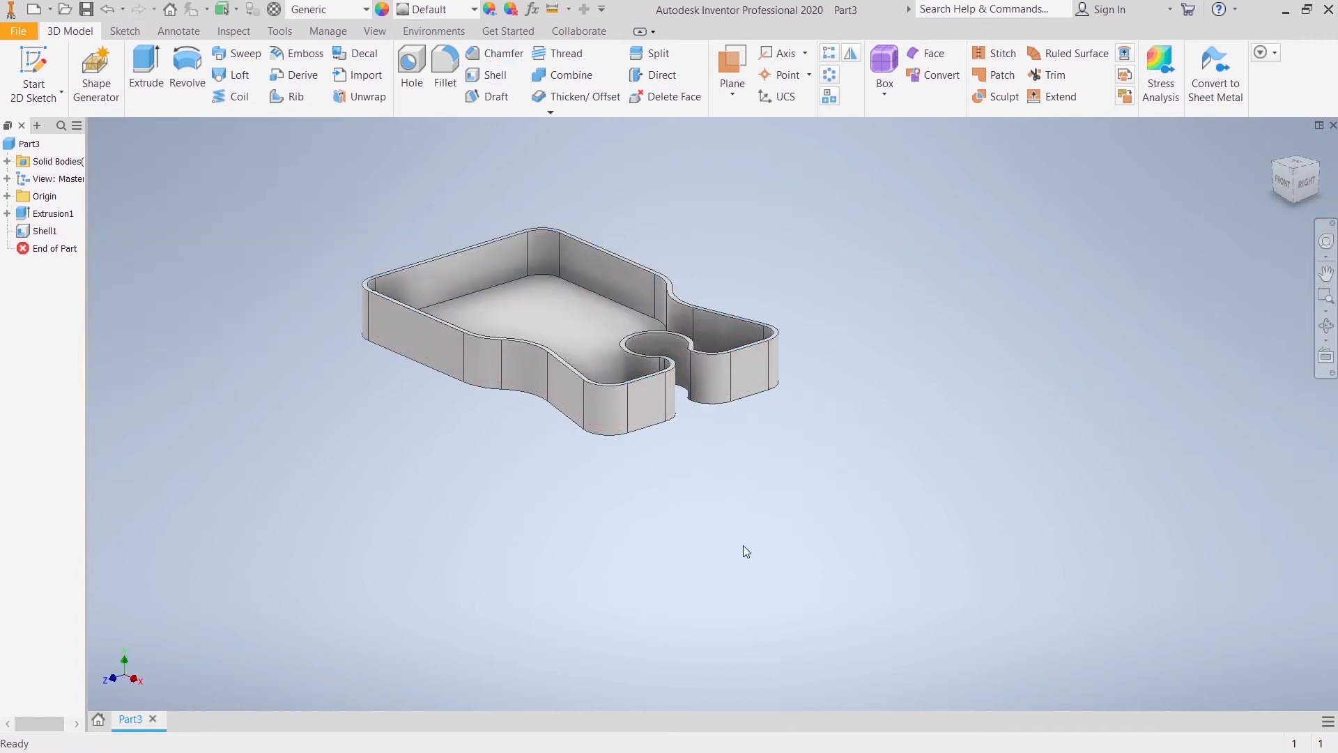
Start a sketch on the body's underside and draw a 25 mm diameter circle centred on the symmetry axis beside the round notch.
shift+middle_drag(671, 570, 620, 348)
click(618, 344)
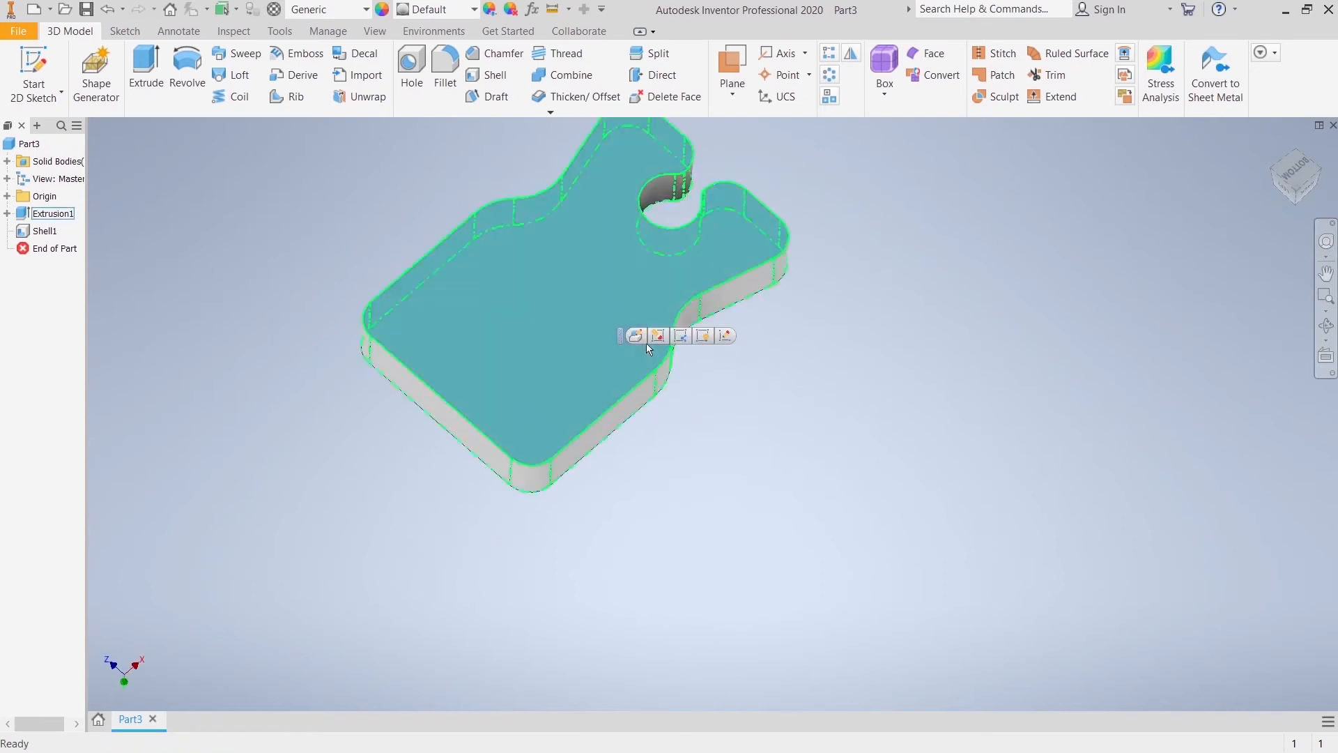
click(727, 336)
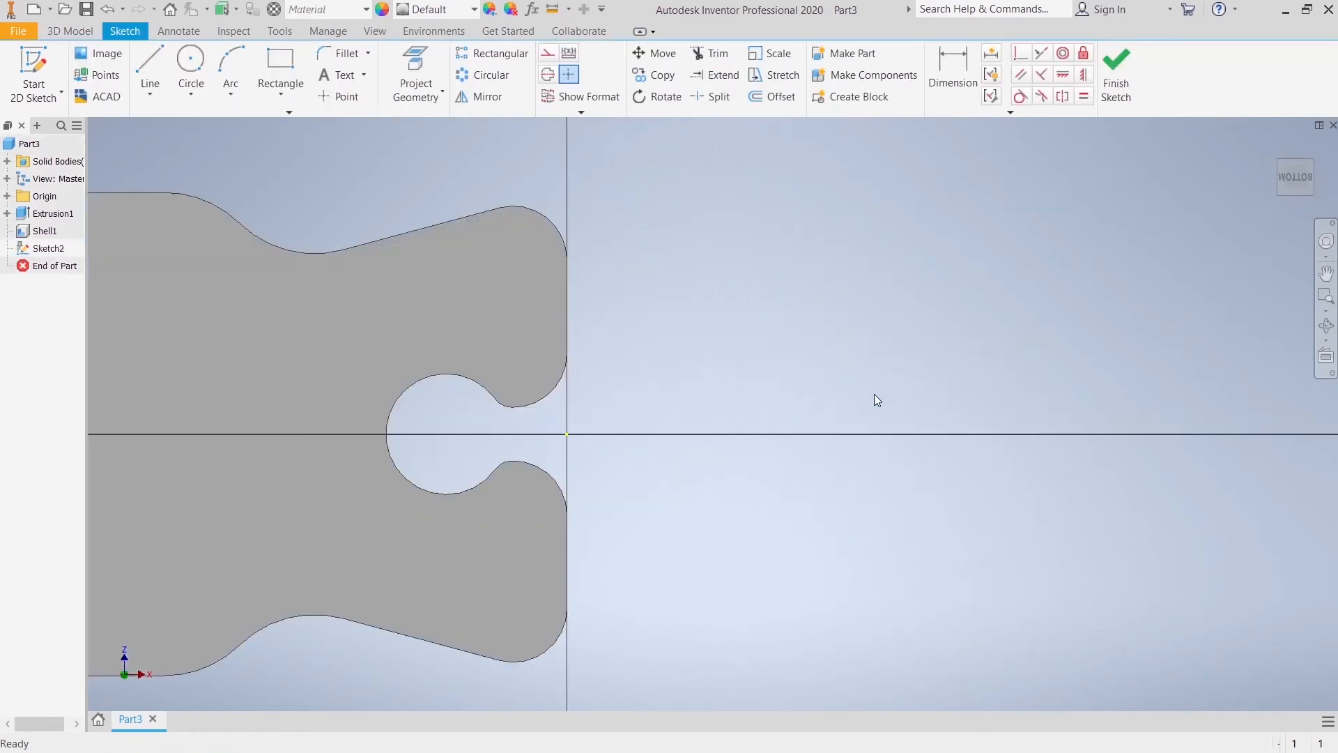
click(190, 63)
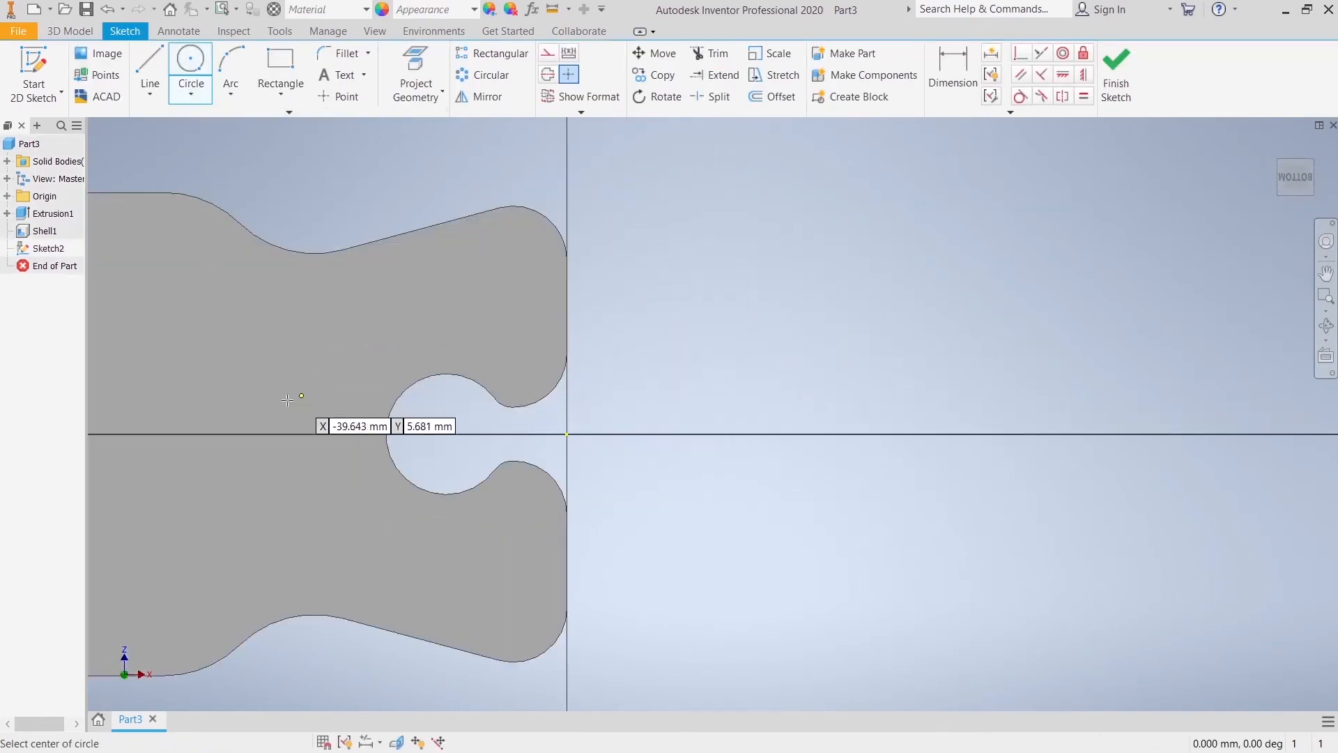
click(263, 433)
right_click(239, 375)
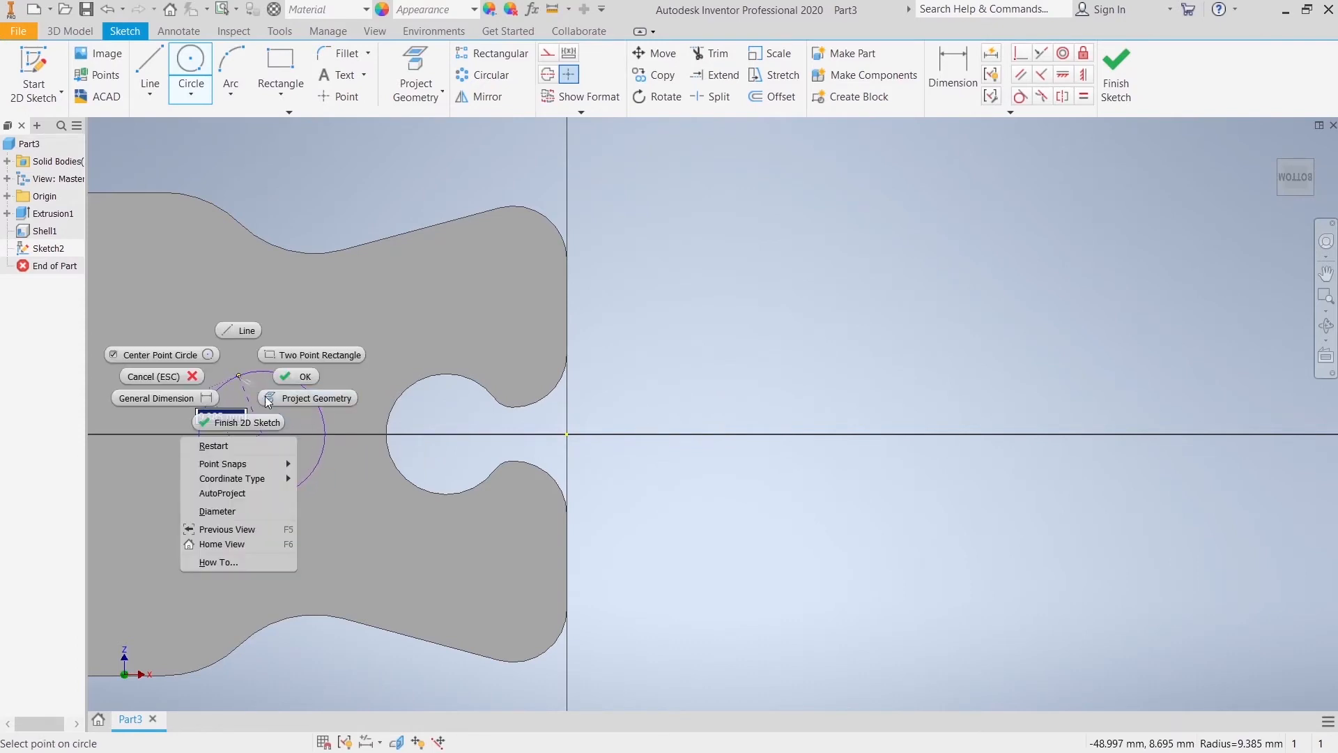
click(244, 512)
text(25)
key(Return)
right_click(838, 129)
click(891, 131)
key(d)
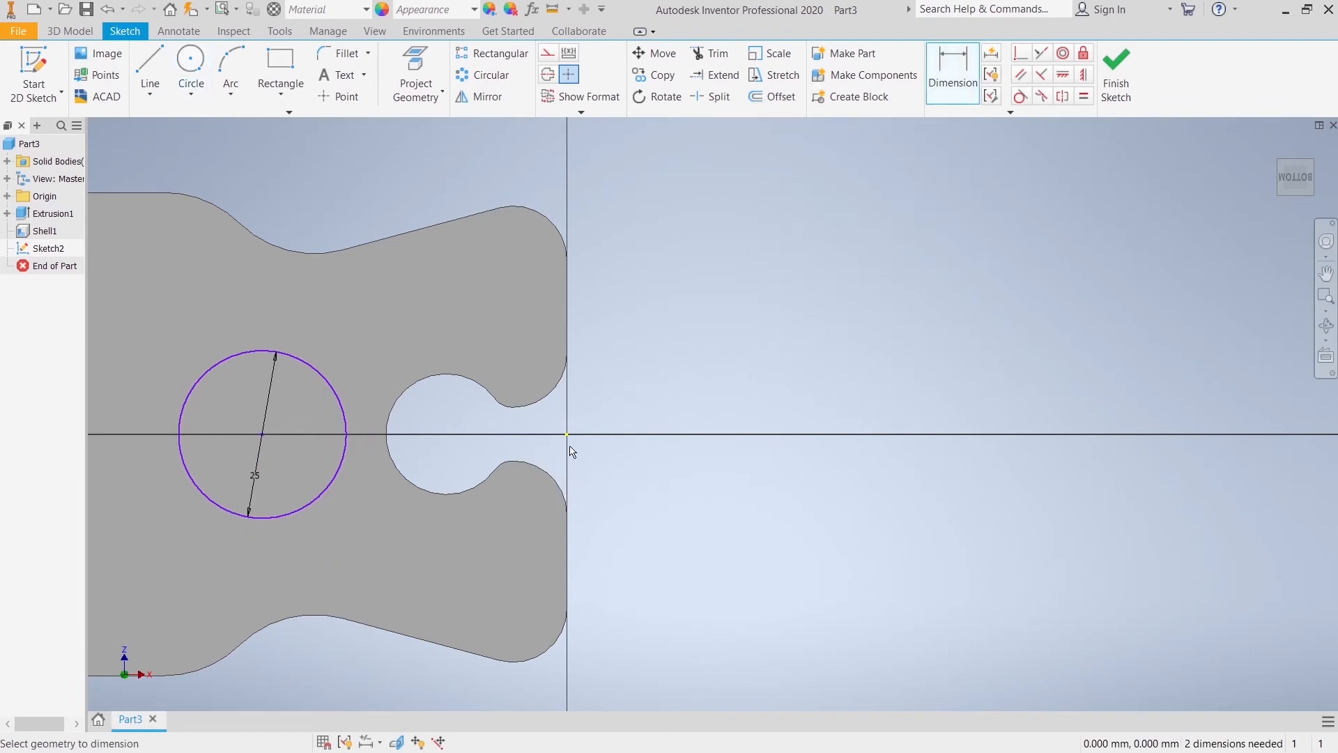
click(262, 433)
click(566, 434)
key(Escape)
Project the round notch's arc edge into the sketch to obtain its centre point.
click(416, 73)
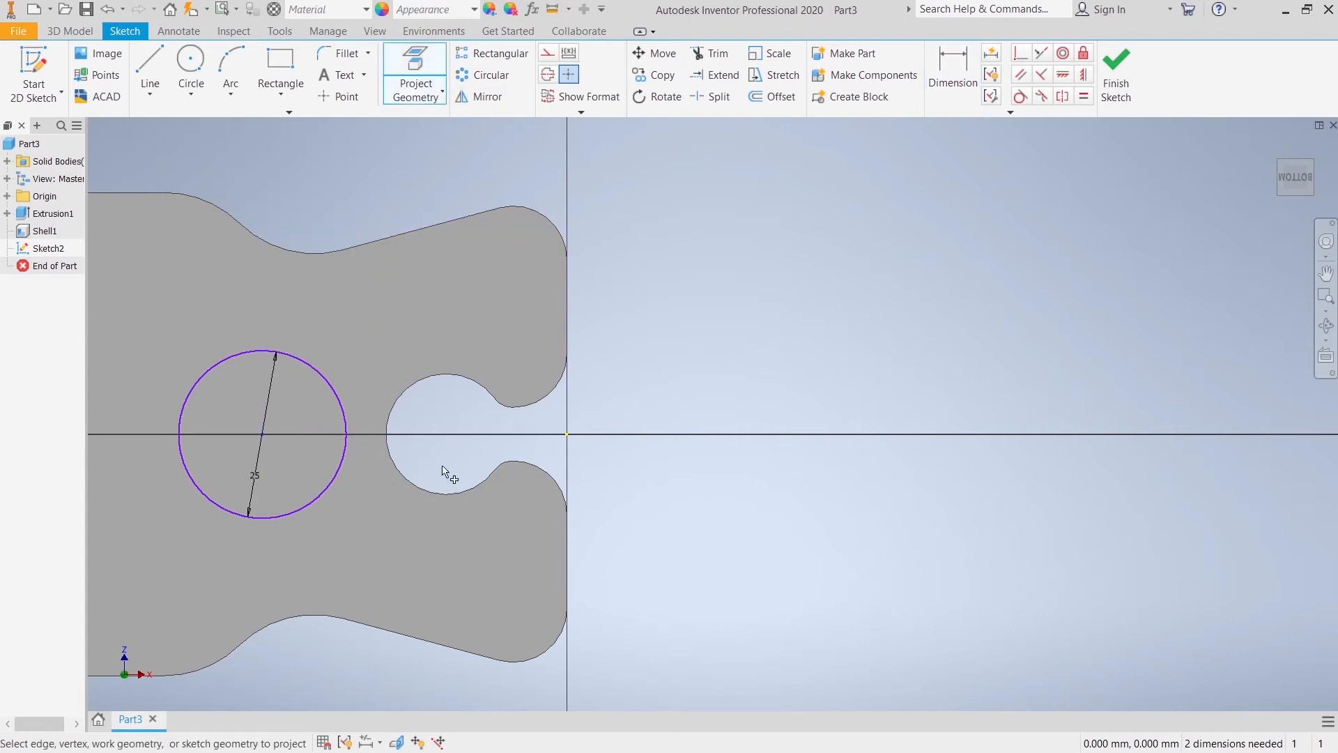
click(398, 436)
right_click(437, 432)
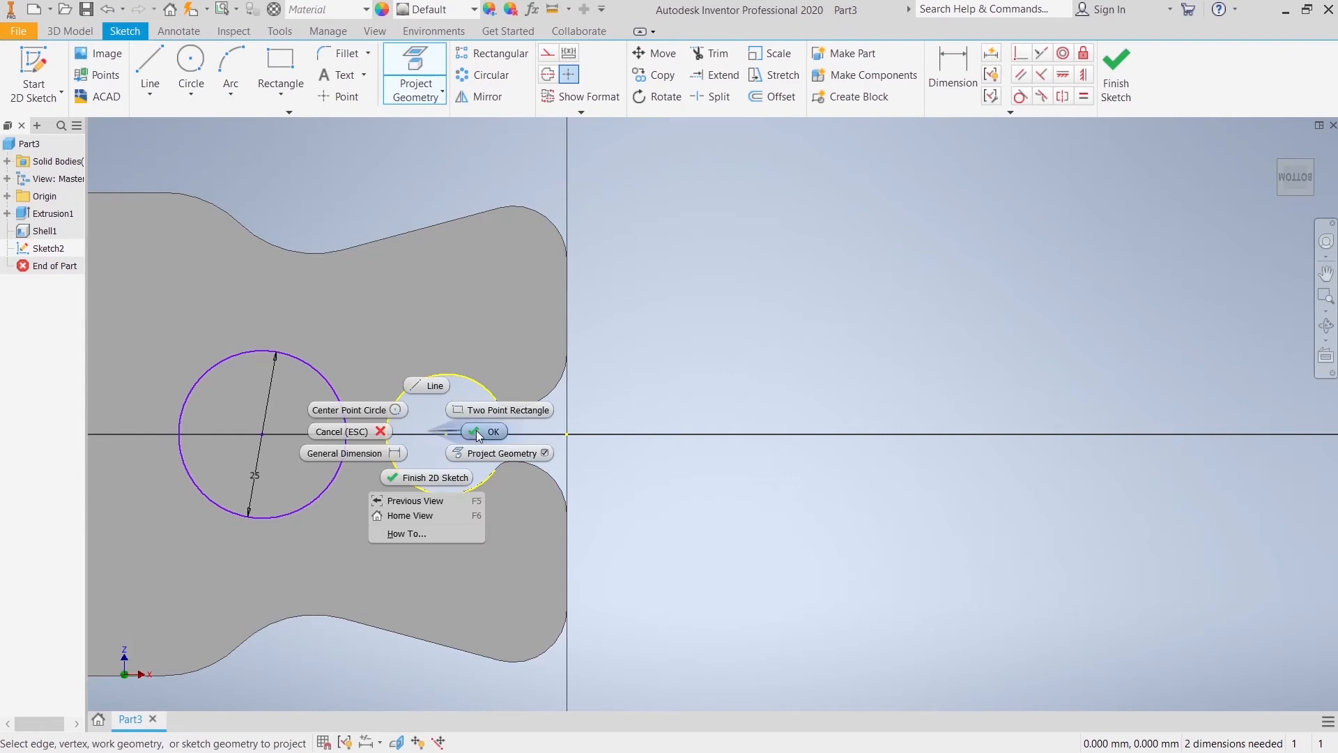
click(478, 433)
Dimension the distance between the 25 mm circle's centre and the notch arc's centre as 32 mm.
click(952, 69)
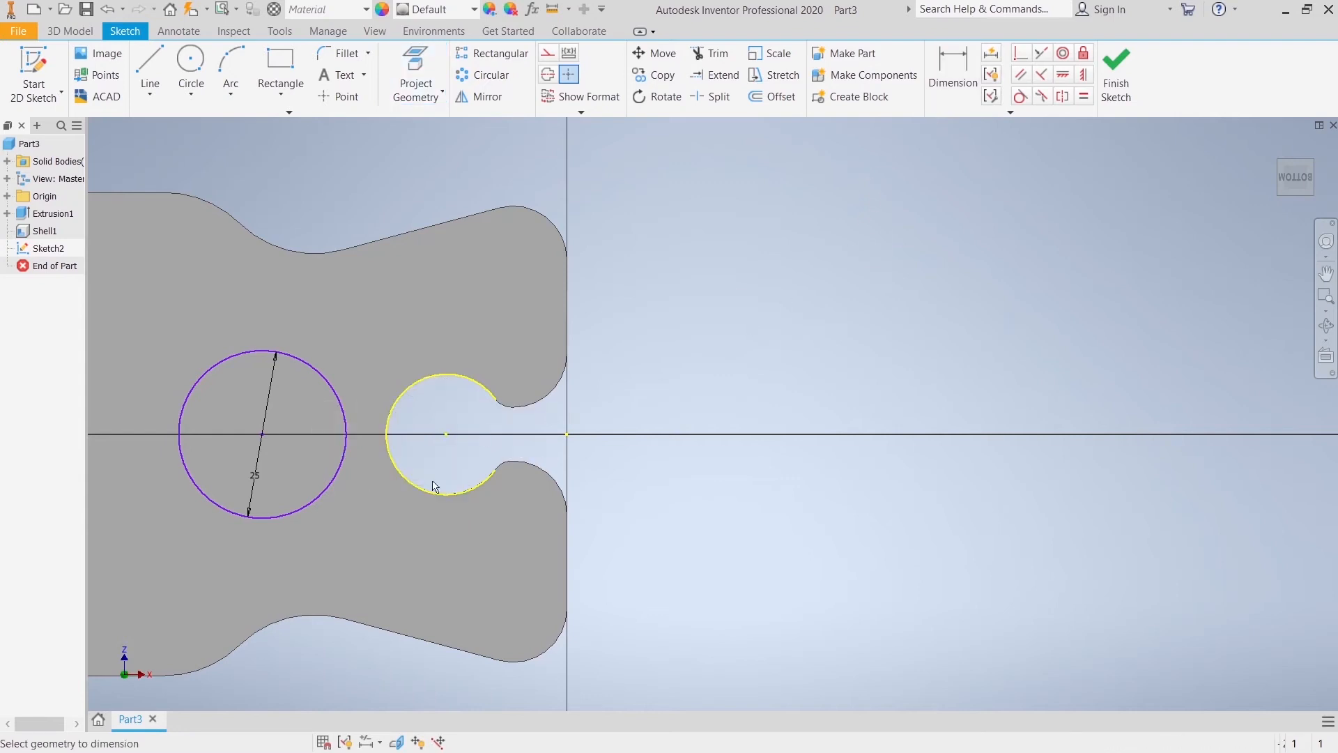
click(261, 435)
click(446, 433)
click(336, 198)
text(32)
key(Return)
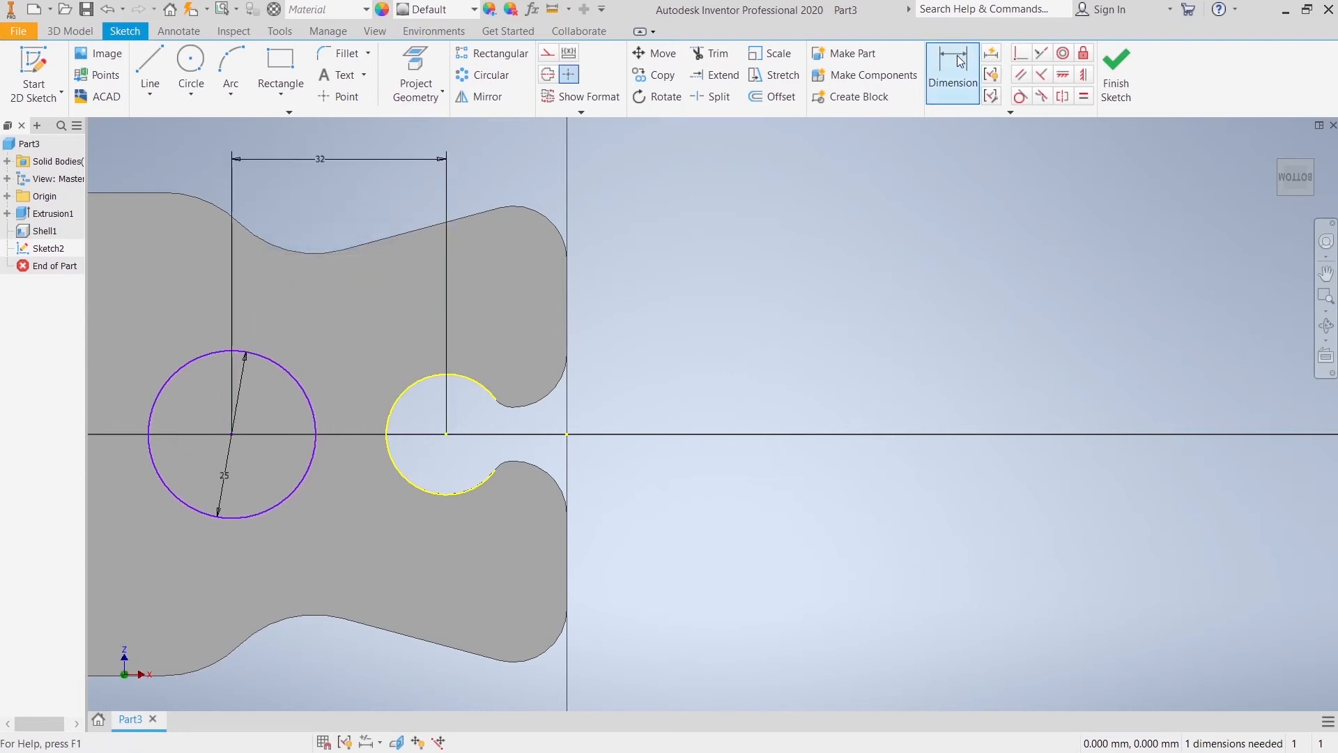
Apply a horizontal constraint between the sketch origin and the 25 mm circle's centre.
click(571, 434)
click(233, 434)
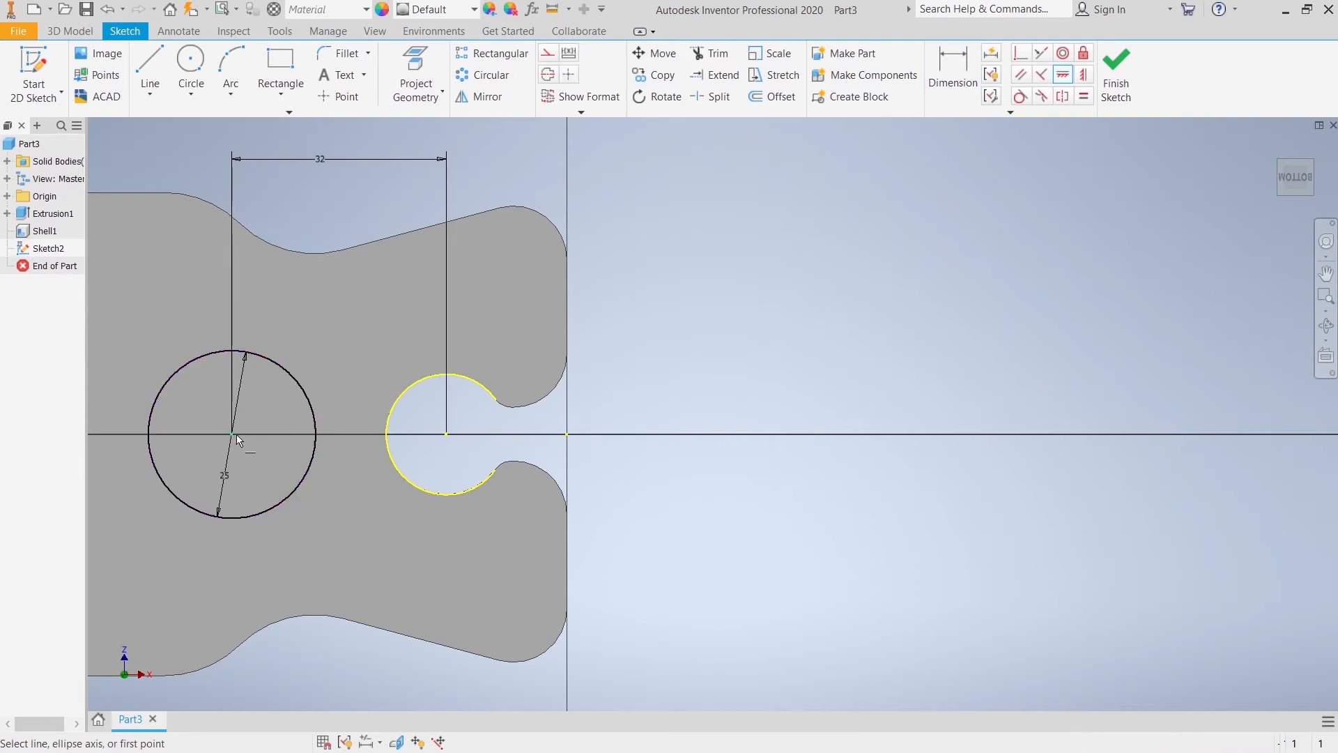
right_click(725, 319)
click(768, 316)
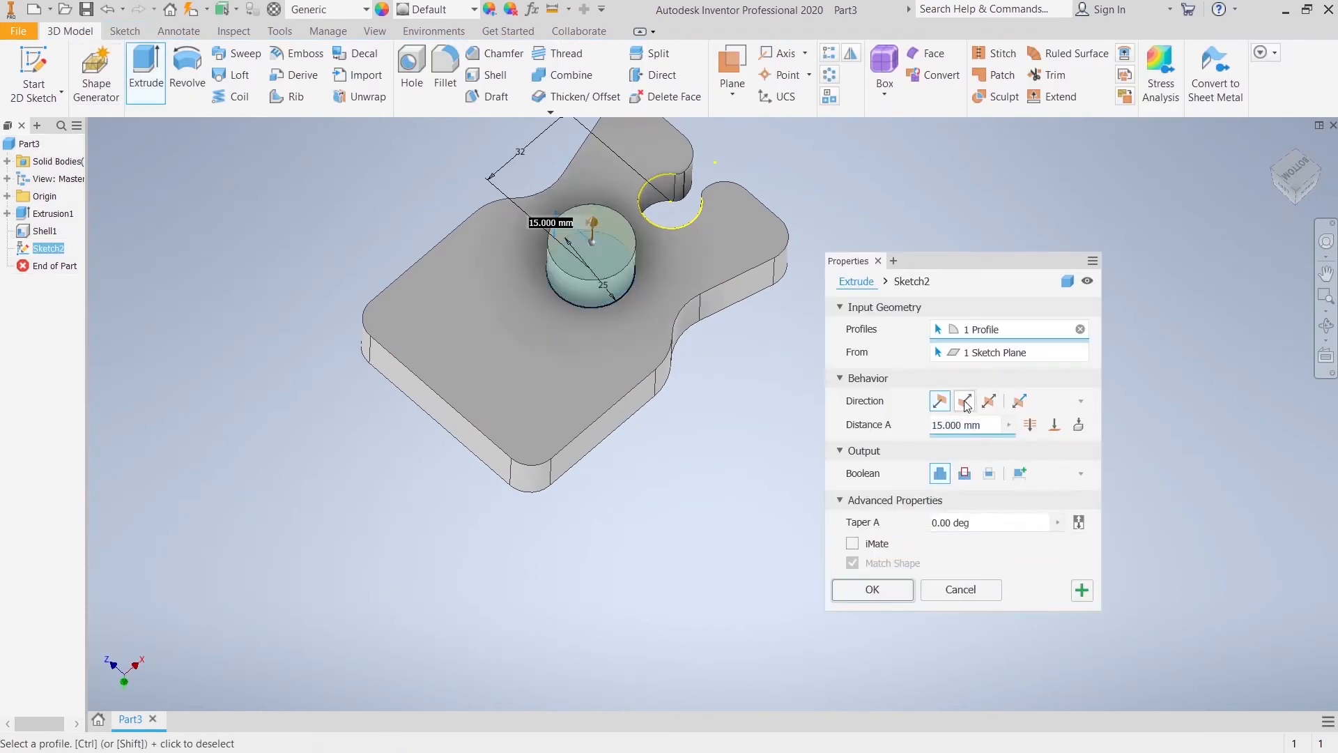
Extrude the 25 mm circle 8 mm in the reversed direction into the shelled body, joining it to the solid.
click(965, 403)
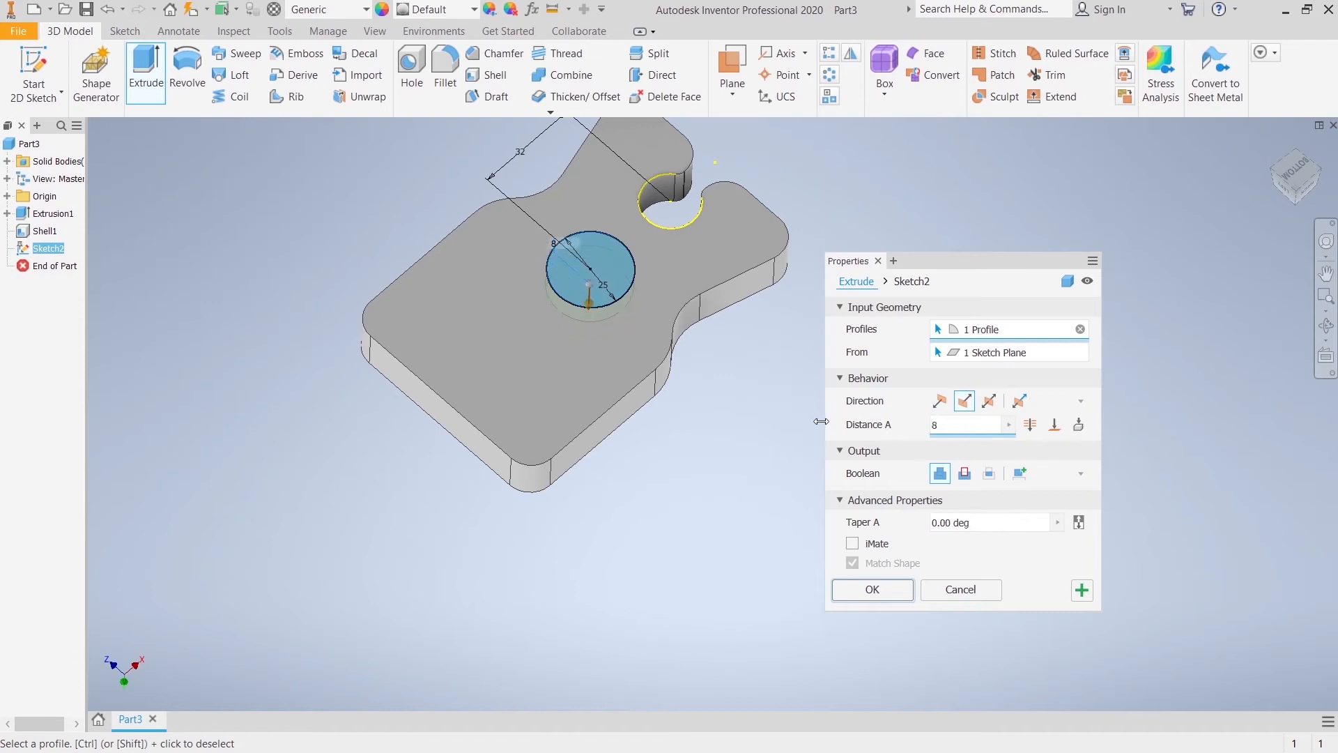
click(858, 597)
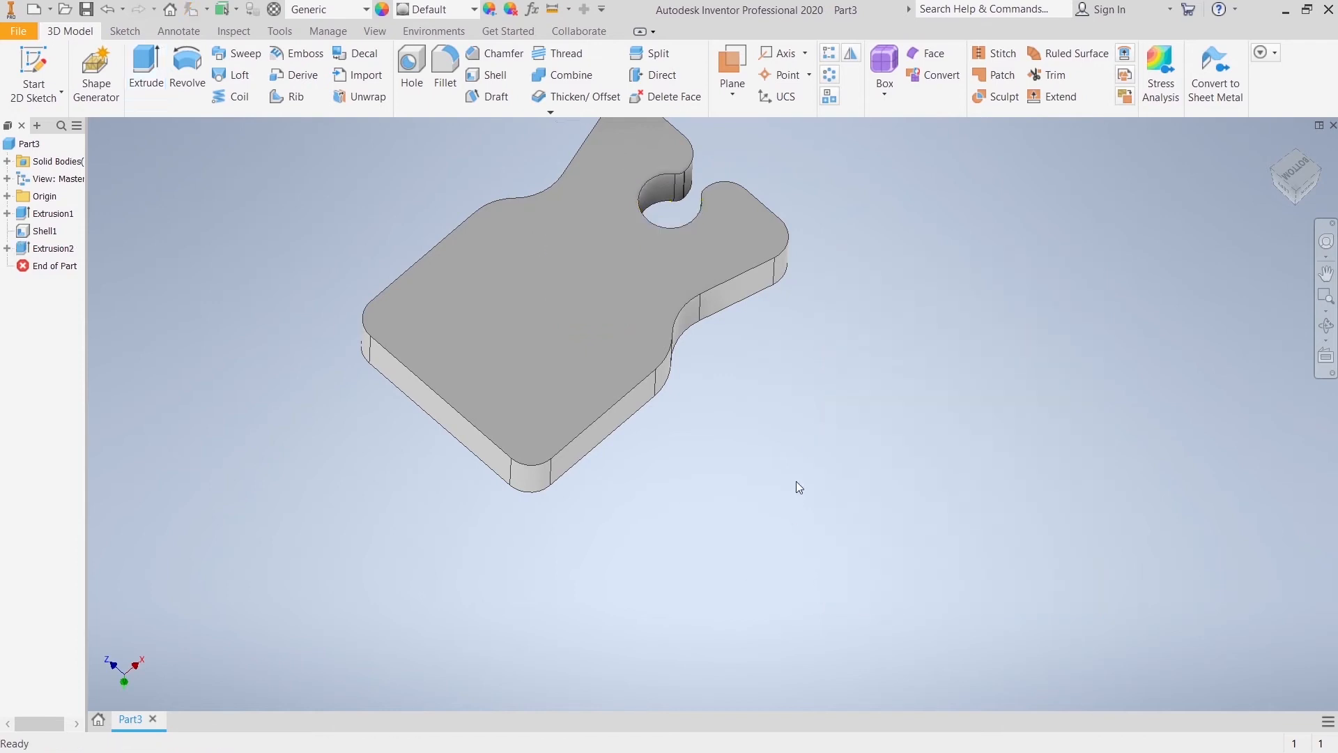
Hollow the cylindrical boss from the underside with a 1.5 mm shell, removing the body's bottom face.
click(487, 75)
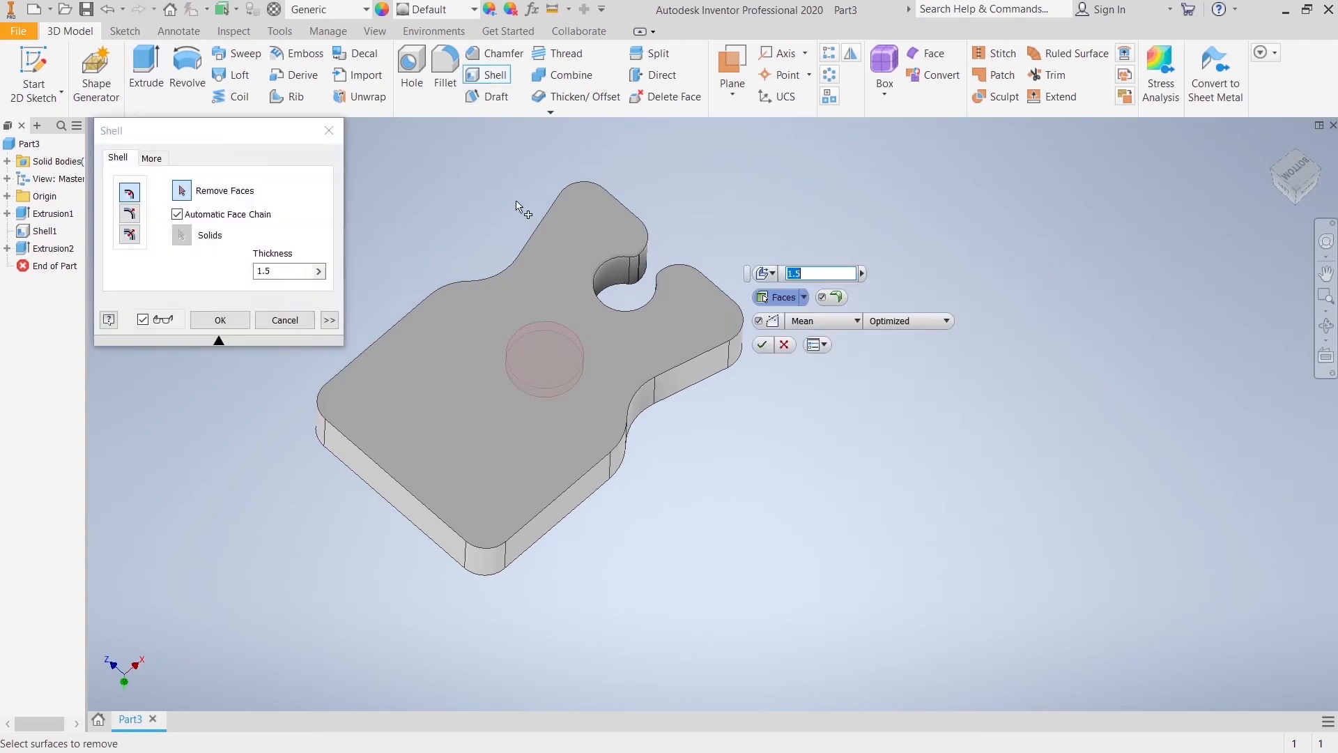
click(536, 341)
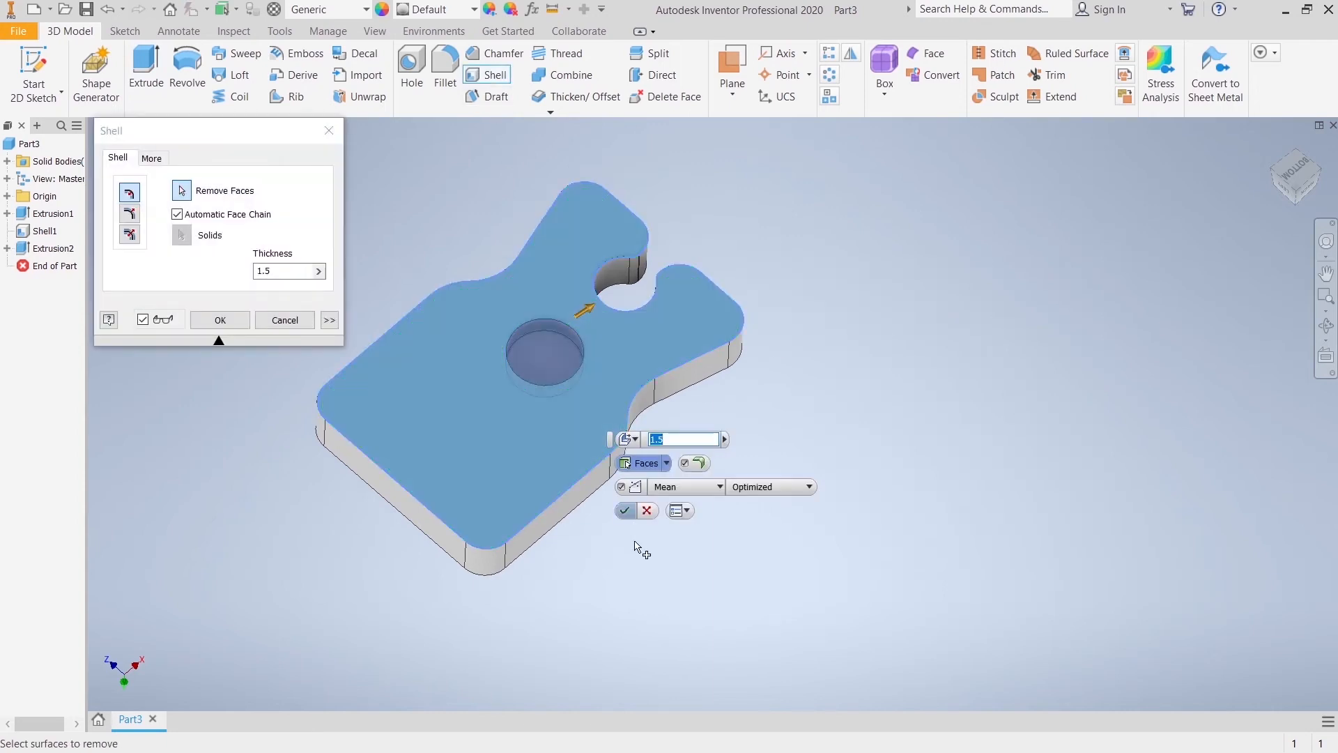
click(625, 510)
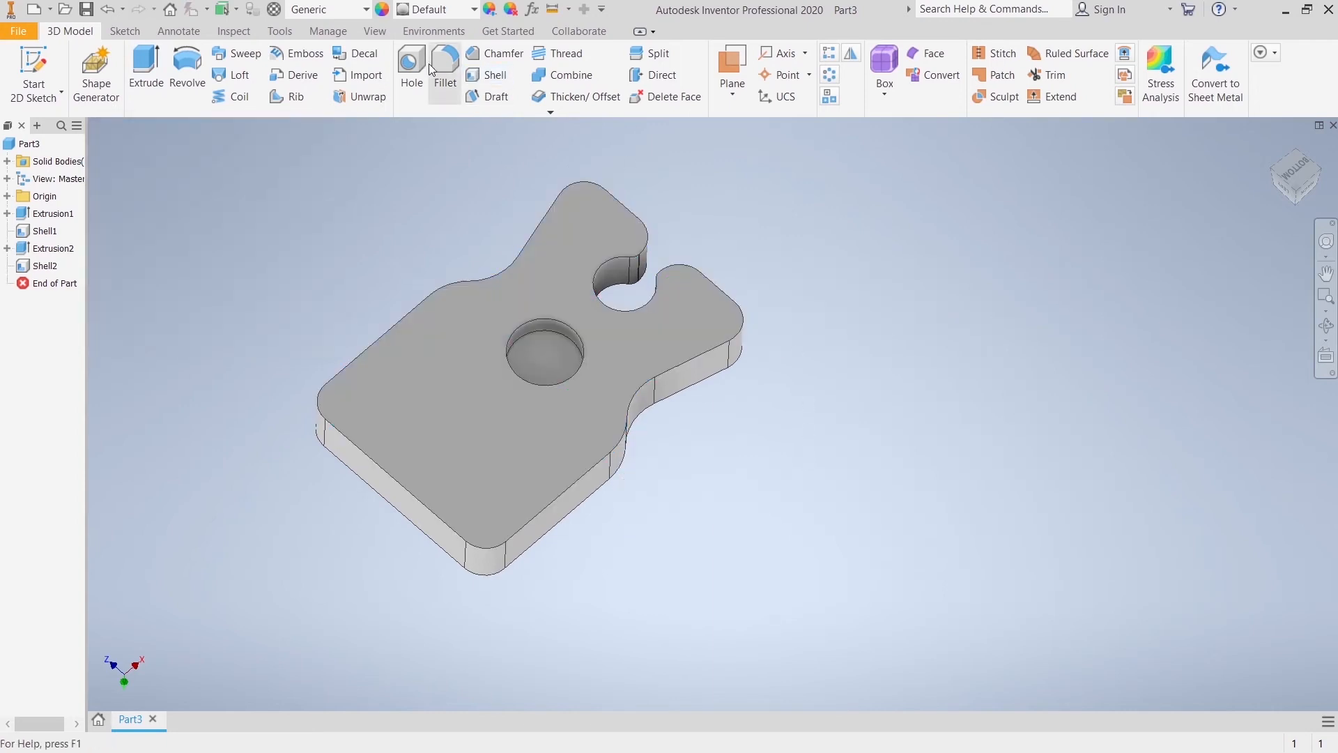
Fillet the round pocket's inner floor edge and the boss's outer top edge with a 2 mm radius.
click(434, 67)
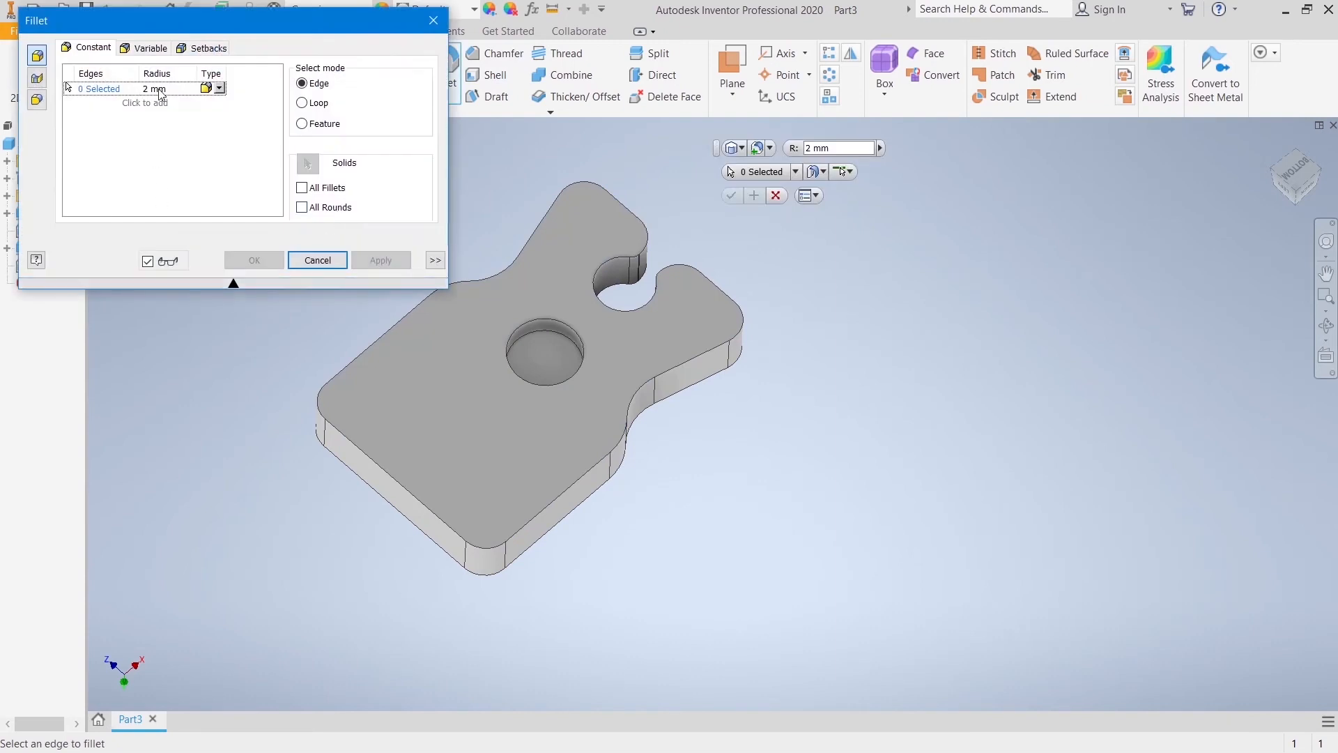
click(546, 329)
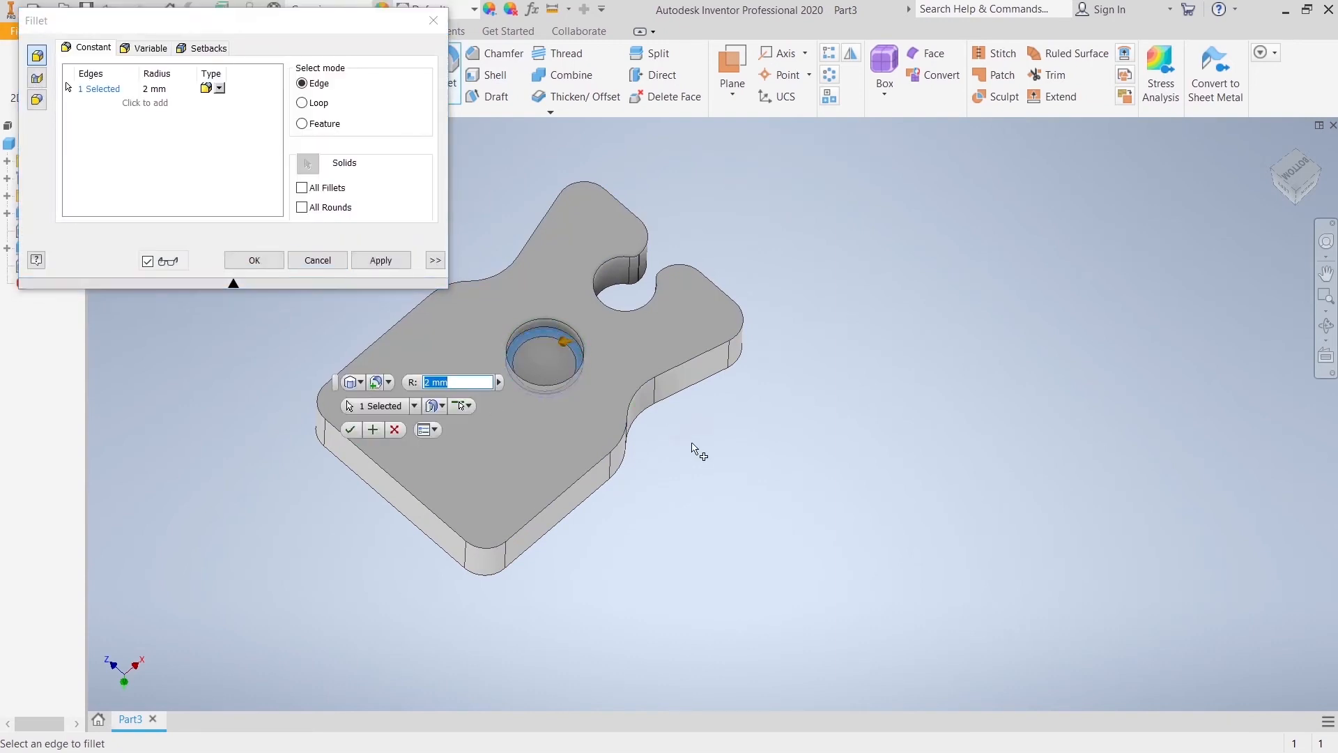
shift+middle_drag(739, 457, 836, 432)
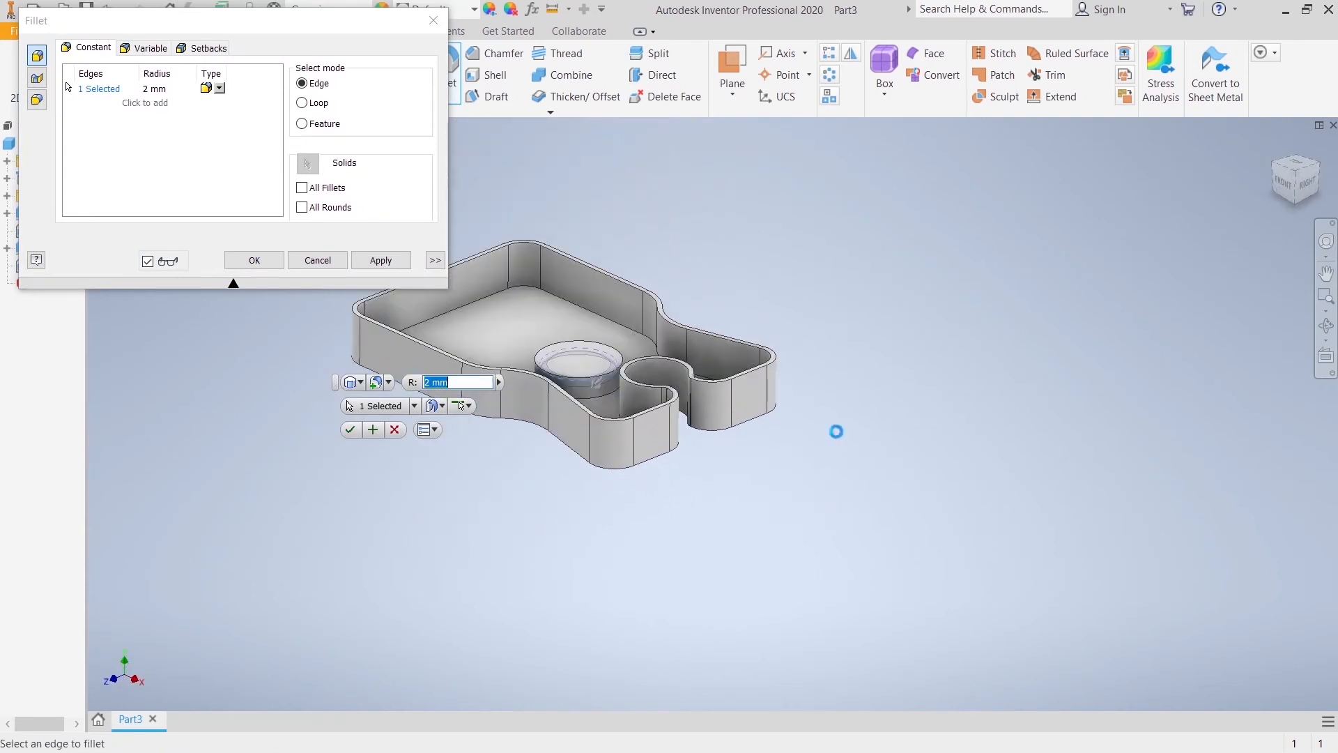
click(592, 342)
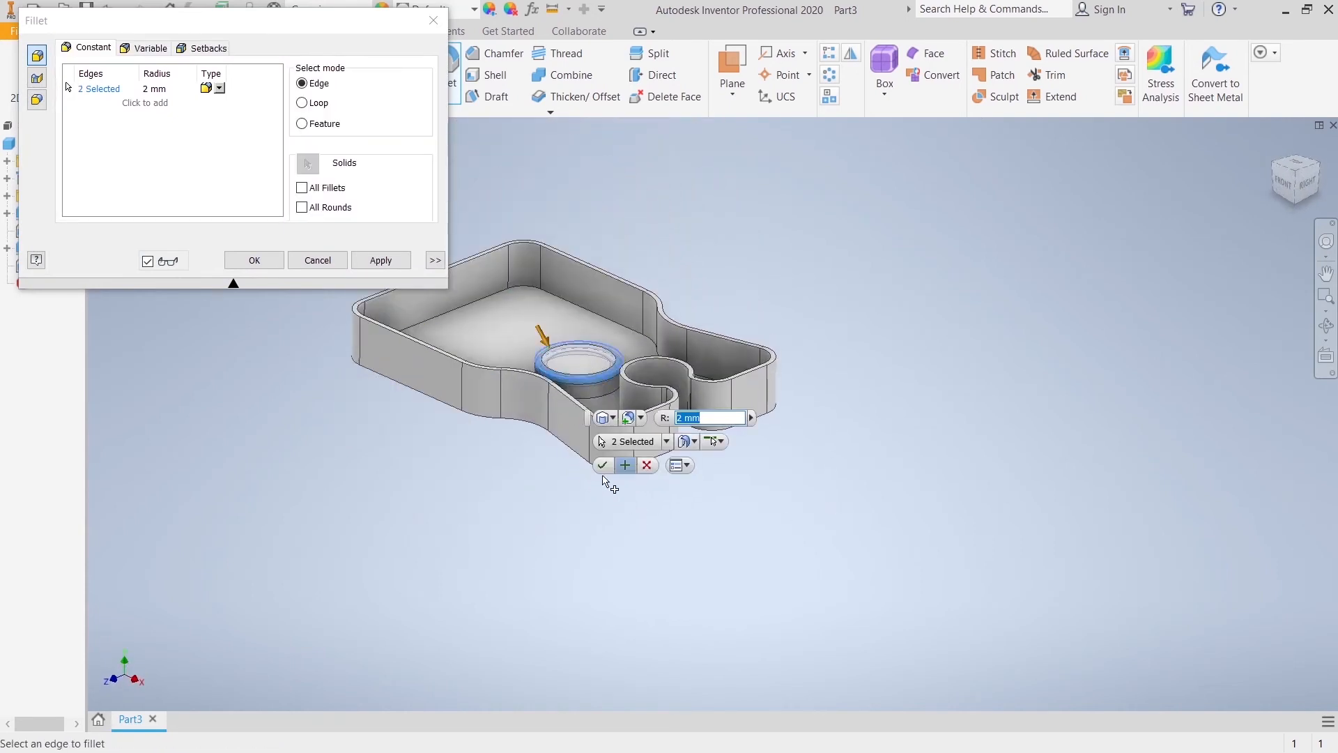
key(Return)
Start a new sketch on the inner floor face of the shelled body.
shift+middle_drag(756, 504, 744, 567)
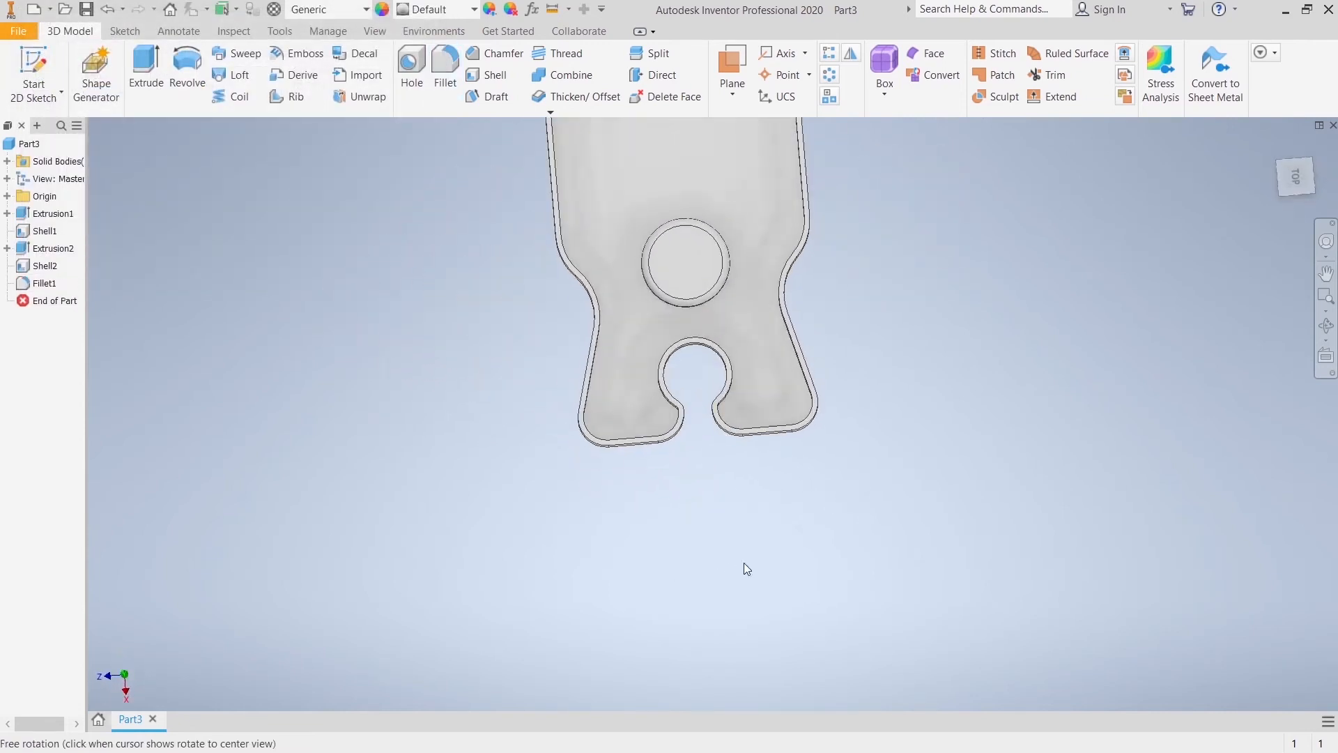
middle_drag(1054, 306, 972, 491)
click(569, 314)
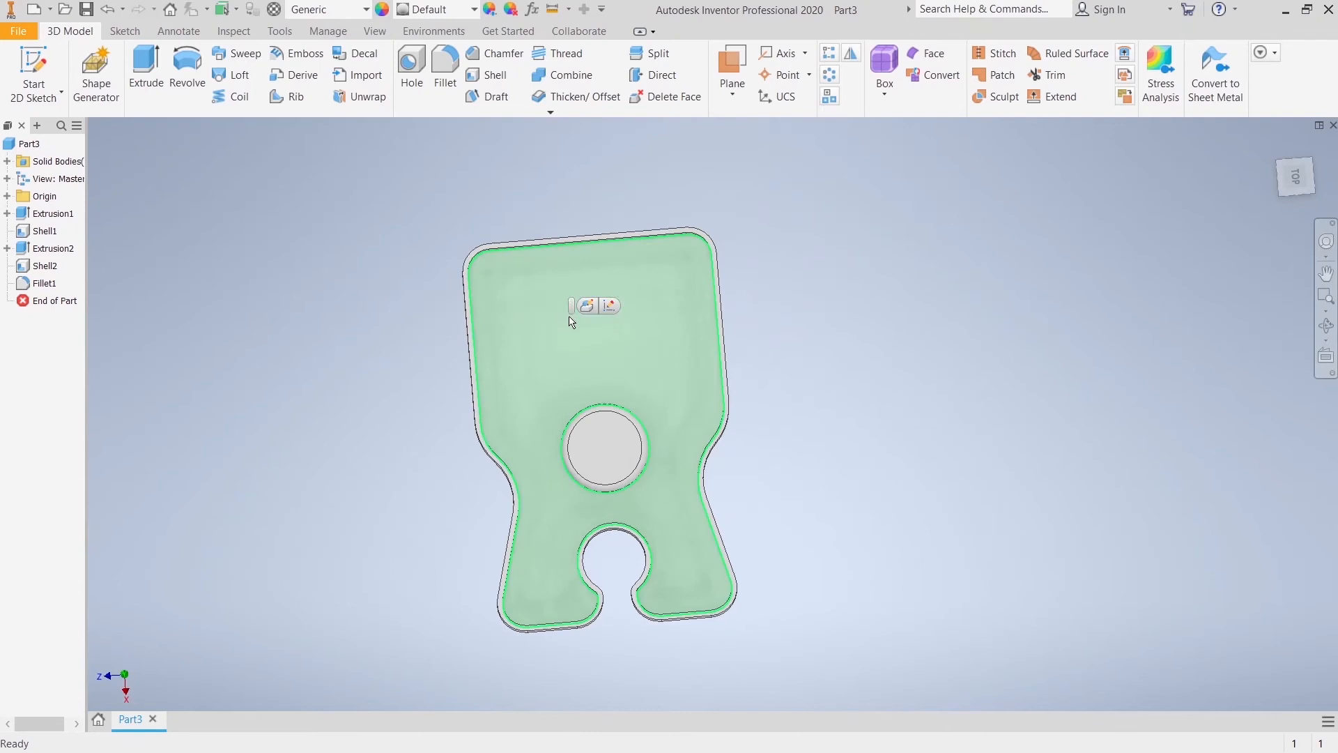
click(608, 307)
scroll(871, 234, up, 3)
mouse_move(909, 264)
middle_down()
mouse_move(873, 409)
mouse_move(861, 554)
middle_up()
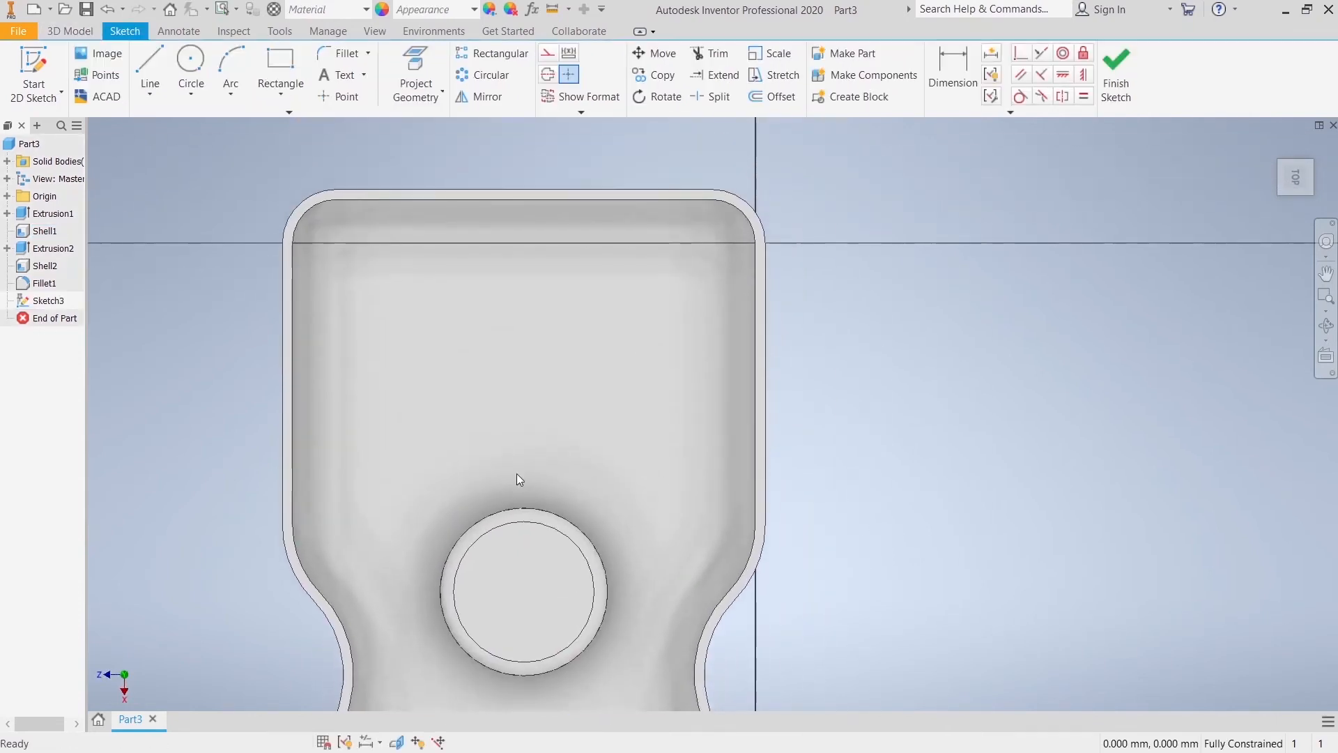
scroll(520, 479, down, 3)
middle_drag(562, 463, 546, 415)
Project the notch's arc edge into the sketch.
click(439, 58)
click(523, 598)
right_click(765, 487)
key(Escape)
Draw a circle with a 60 mm radius centred on the projected notch arc's centre.
click(207, 94)
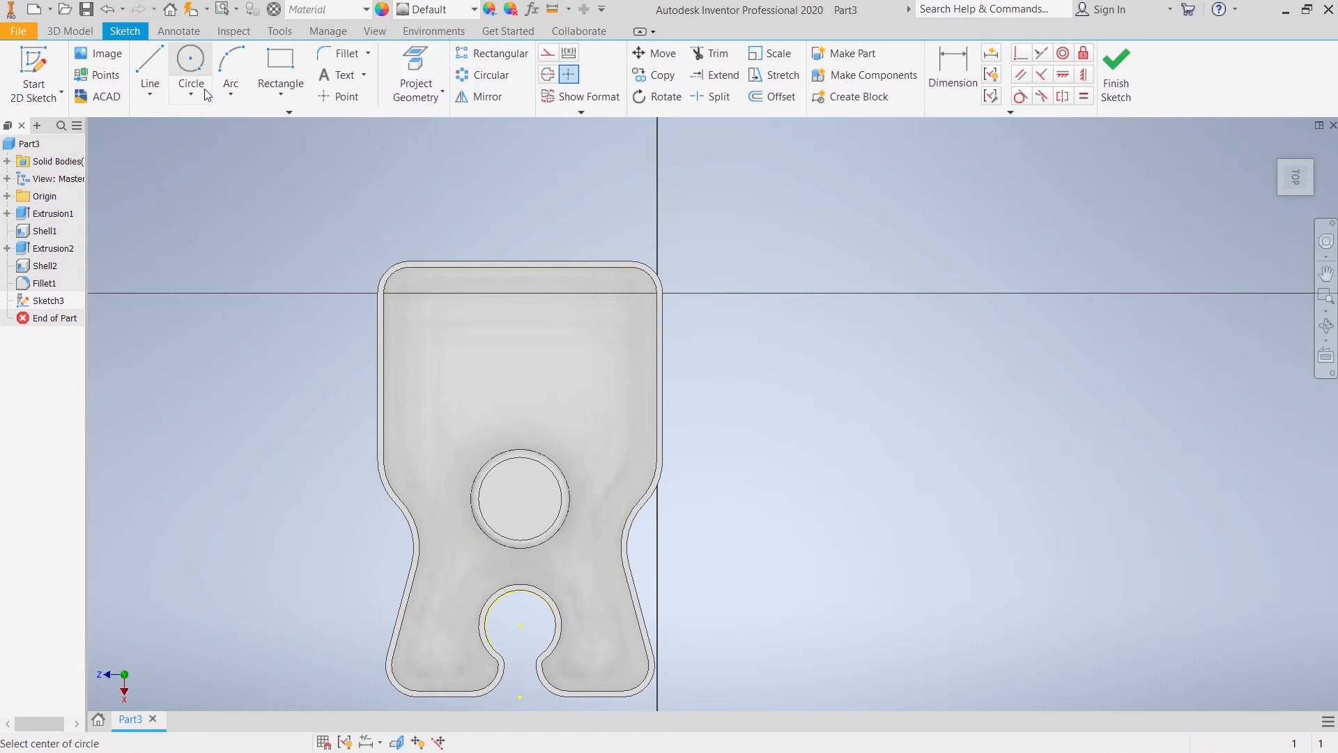
click(520, 625)
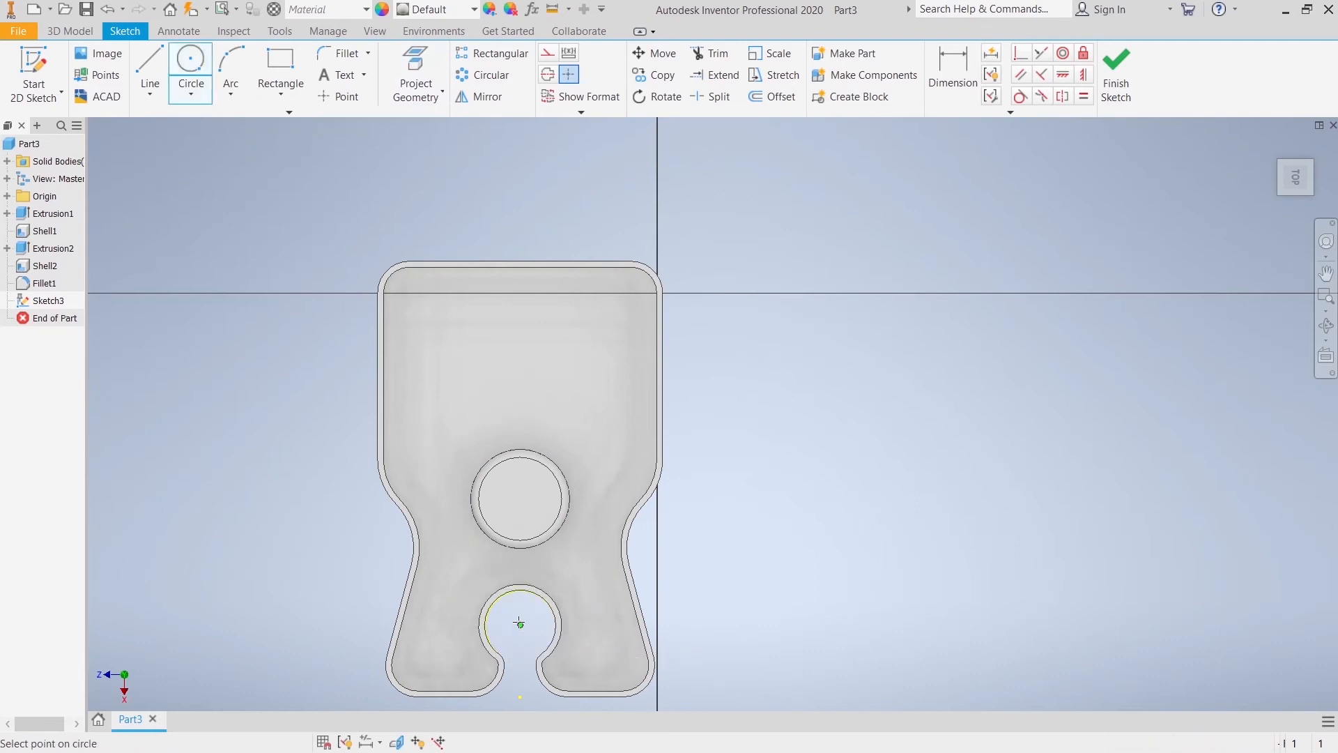
right_click(506, 396)
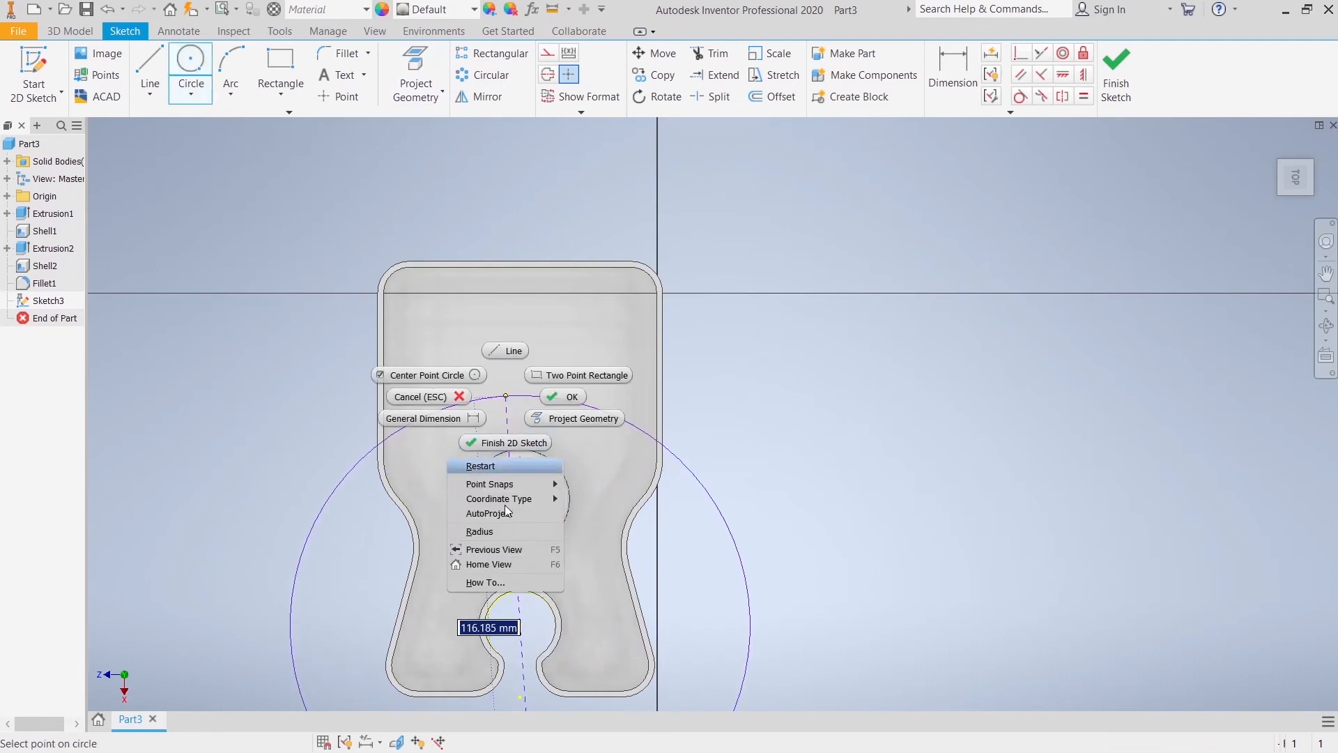
click(480, 532)
text(6)
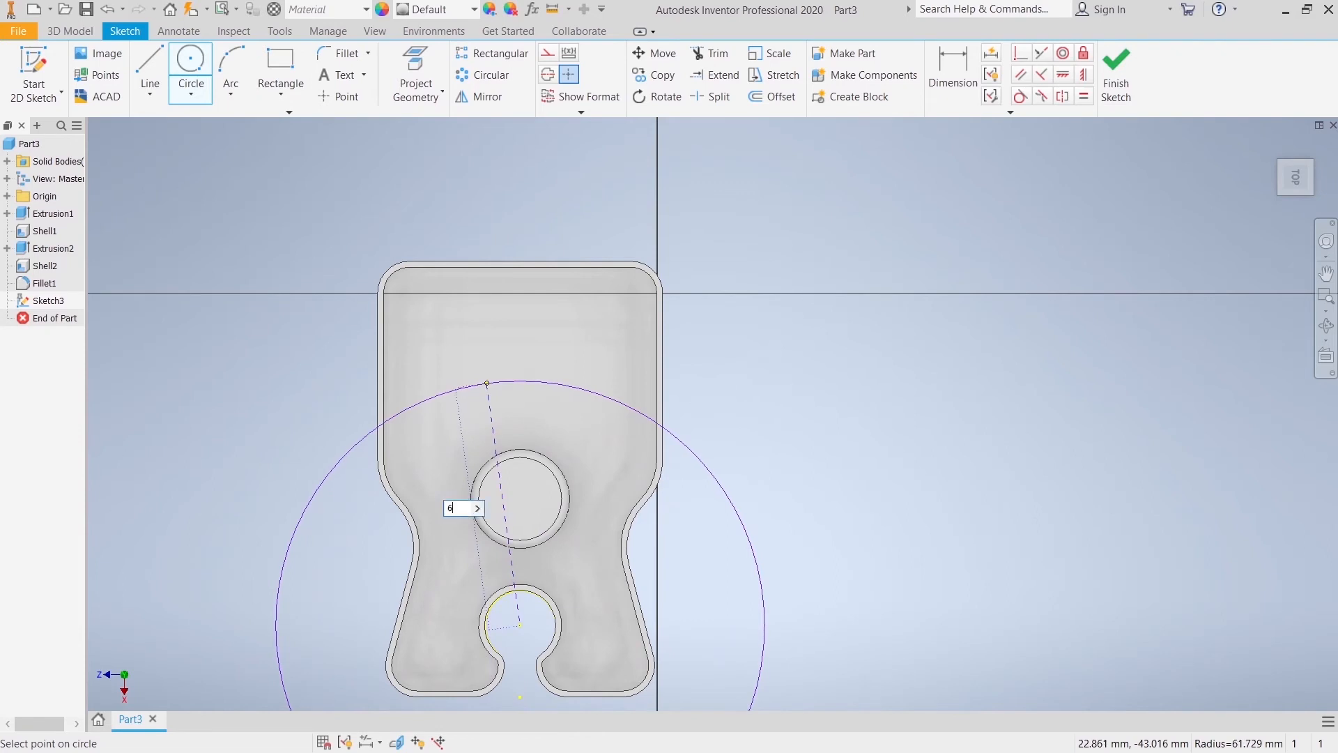
text(0)
key(Return)
right_click(766, 299)
click(813, 302)
Project the straight inner edge of the body's +Z side wall into the sketch.
click(435, 75)
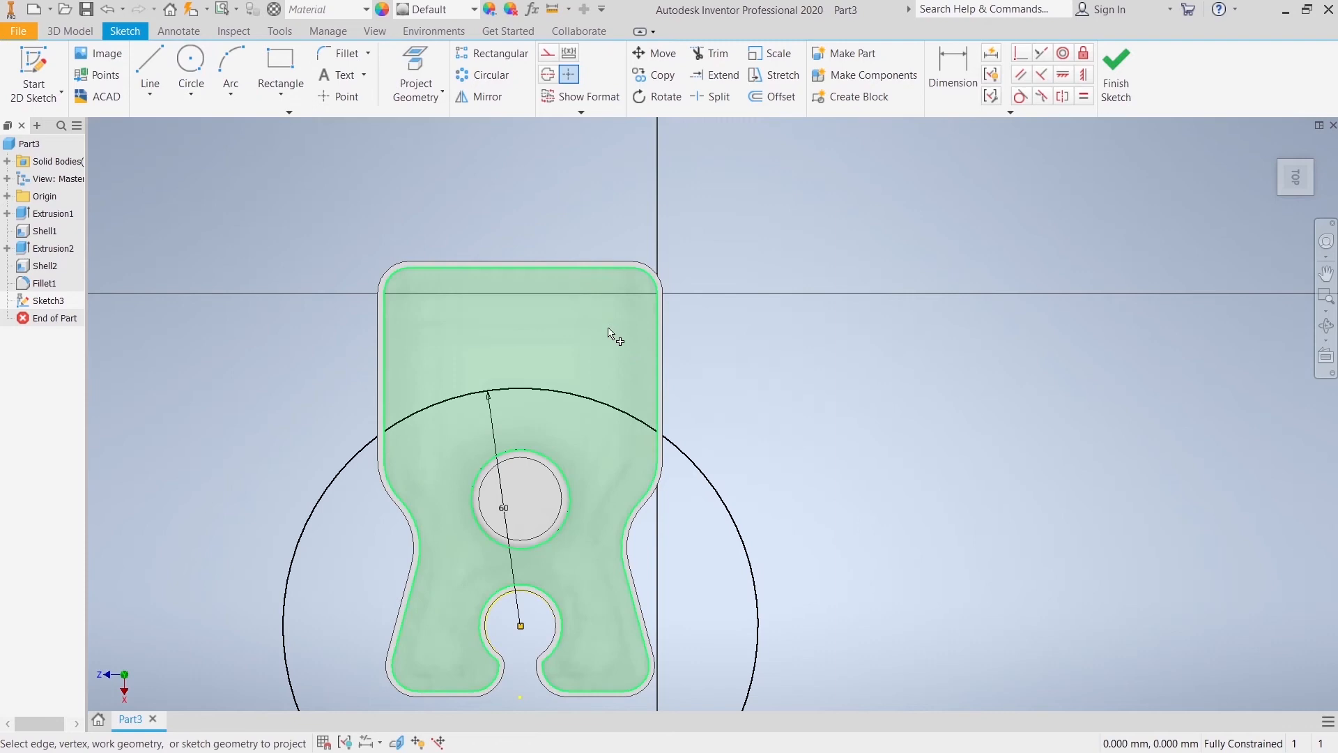
click(385, 366)
right_click(254, 289)
click(320, 295)
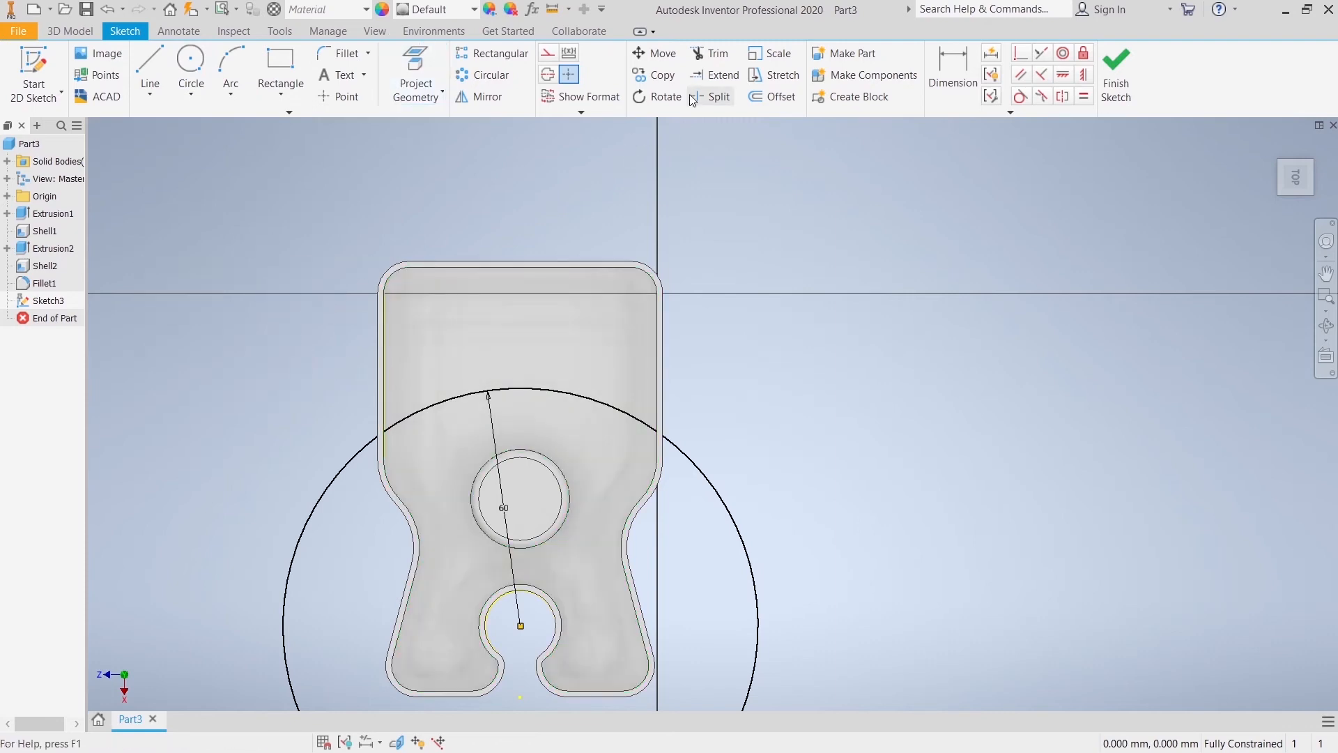
Trim the 60 mm radius circle to the arc inside the body and convert that arc to construction geometry.
click(711, 53)
click(717, 487)
right_click(731, 341)
click(790, 338)
right_click(545, 395)
click(612, 364)
scroll(738, 390, down, 3)
scroll(760, 377, up, 4)
middle_drag(759, 383, 742, 429)
scroll(548, 423, up, 4)
middle_drag(538, 449, 580, 524)
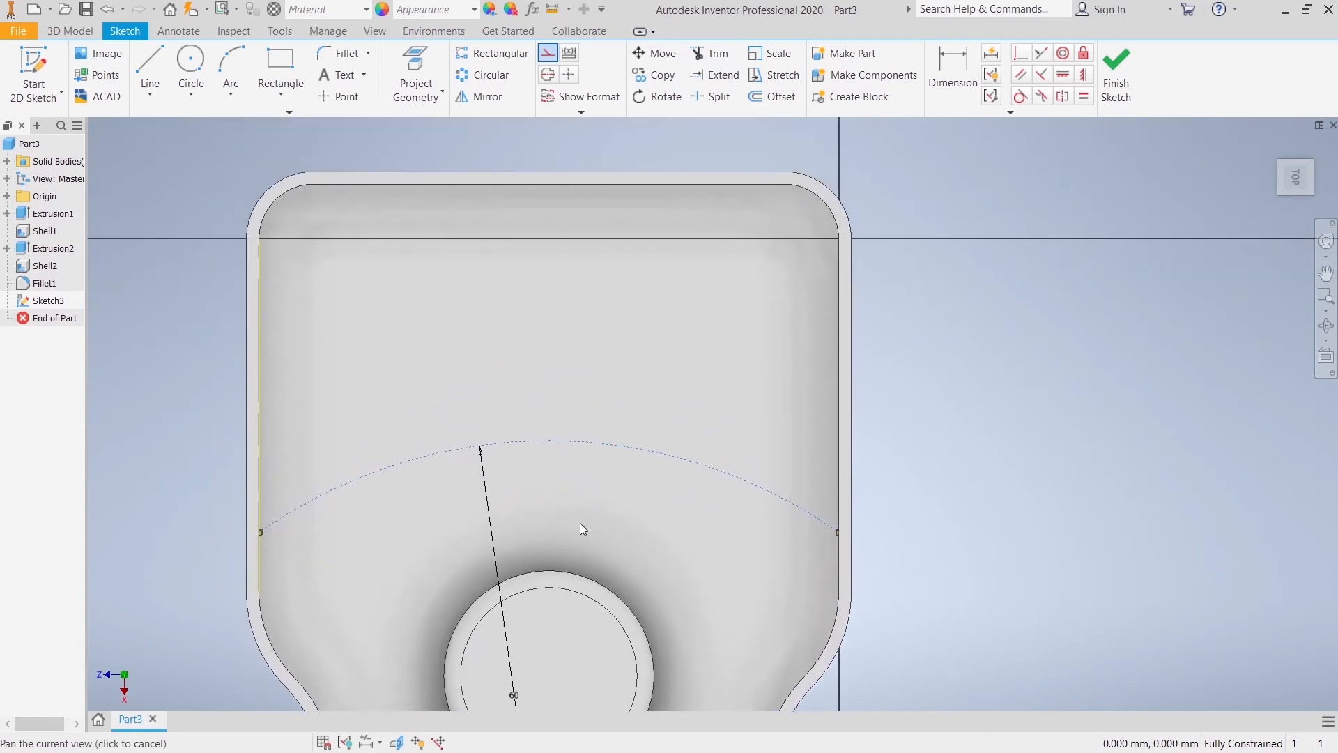
Draw two circles of 2 mm radius near the projected wall edge, one centred on the construction arc and one near the body's corner.
click(205, 72)
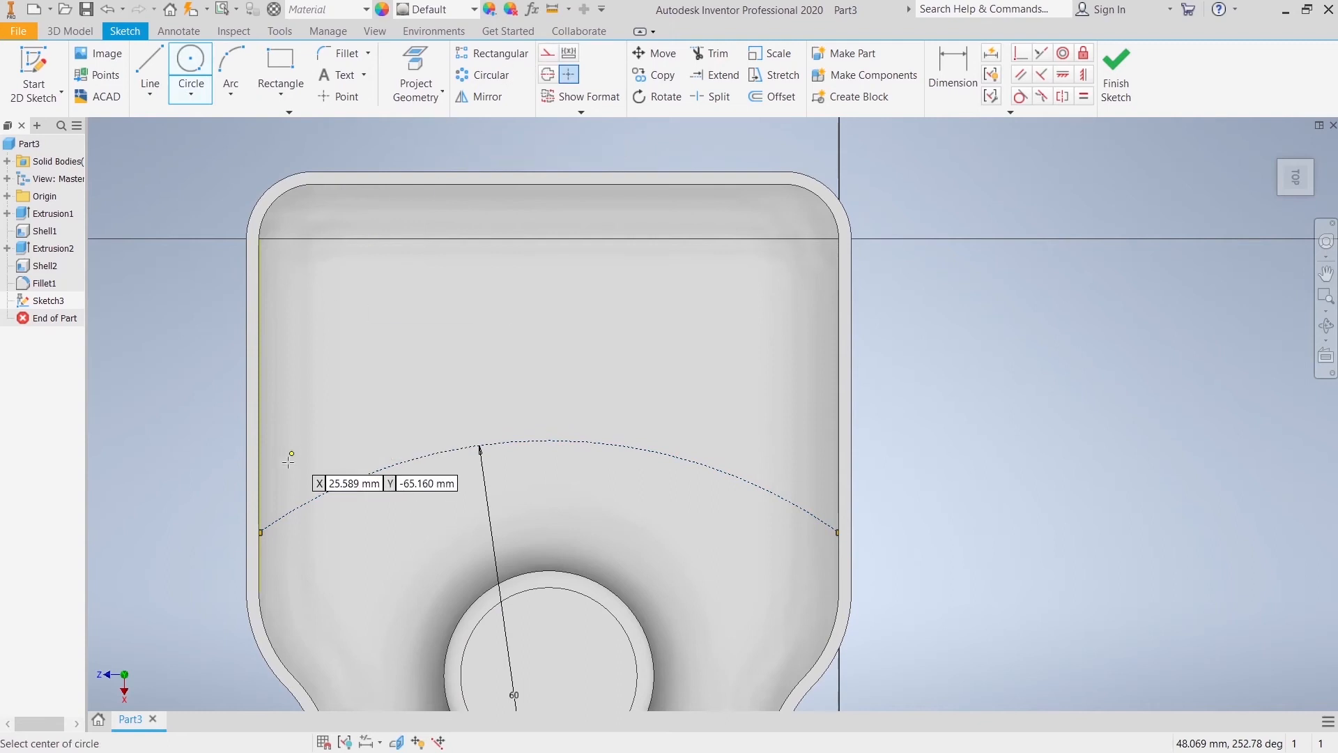
click(299, 503)
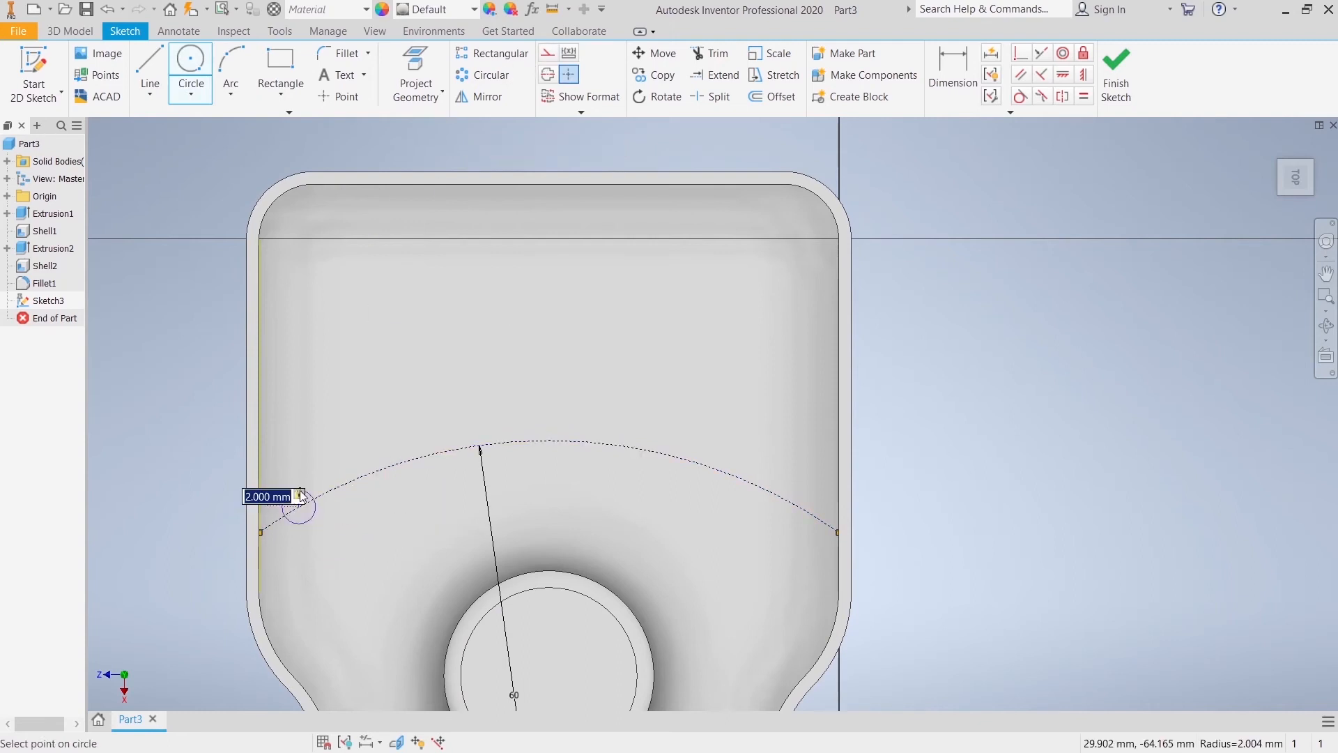
key(Return)
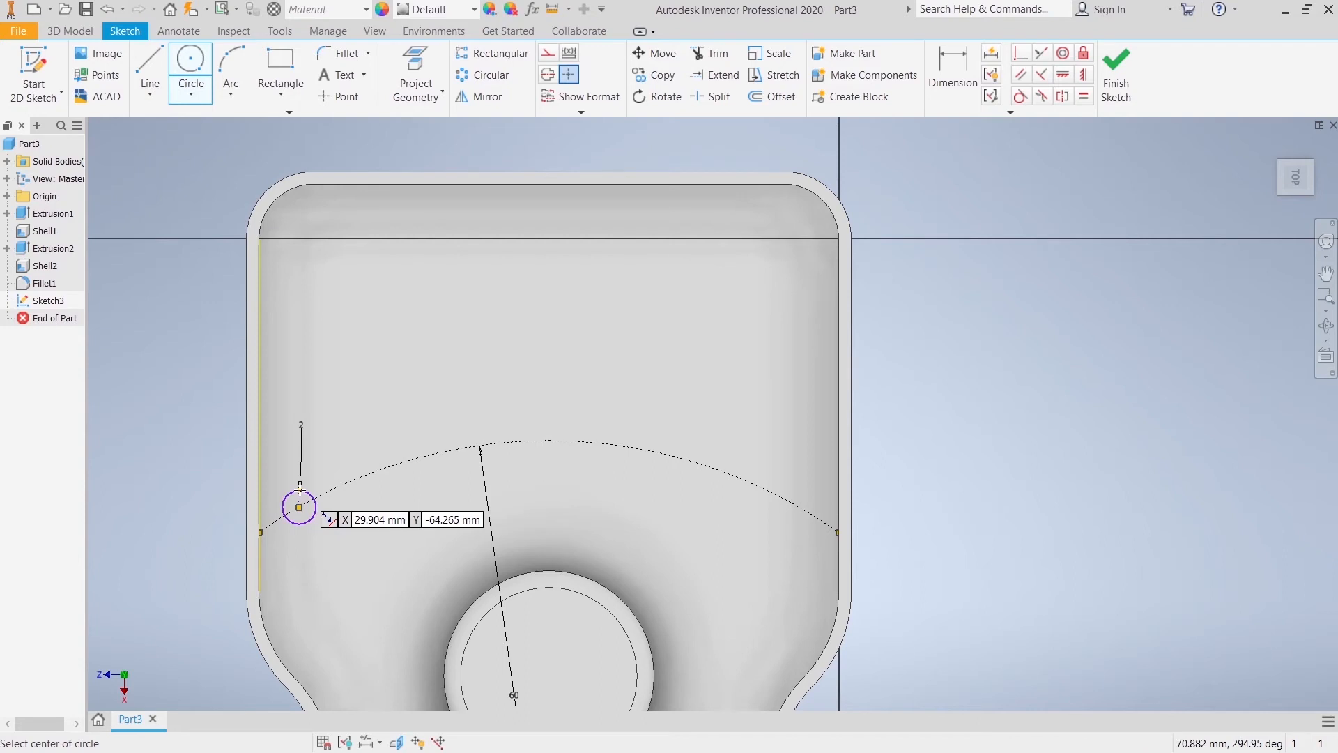
click(303, 228)
text(2)
key(Return)
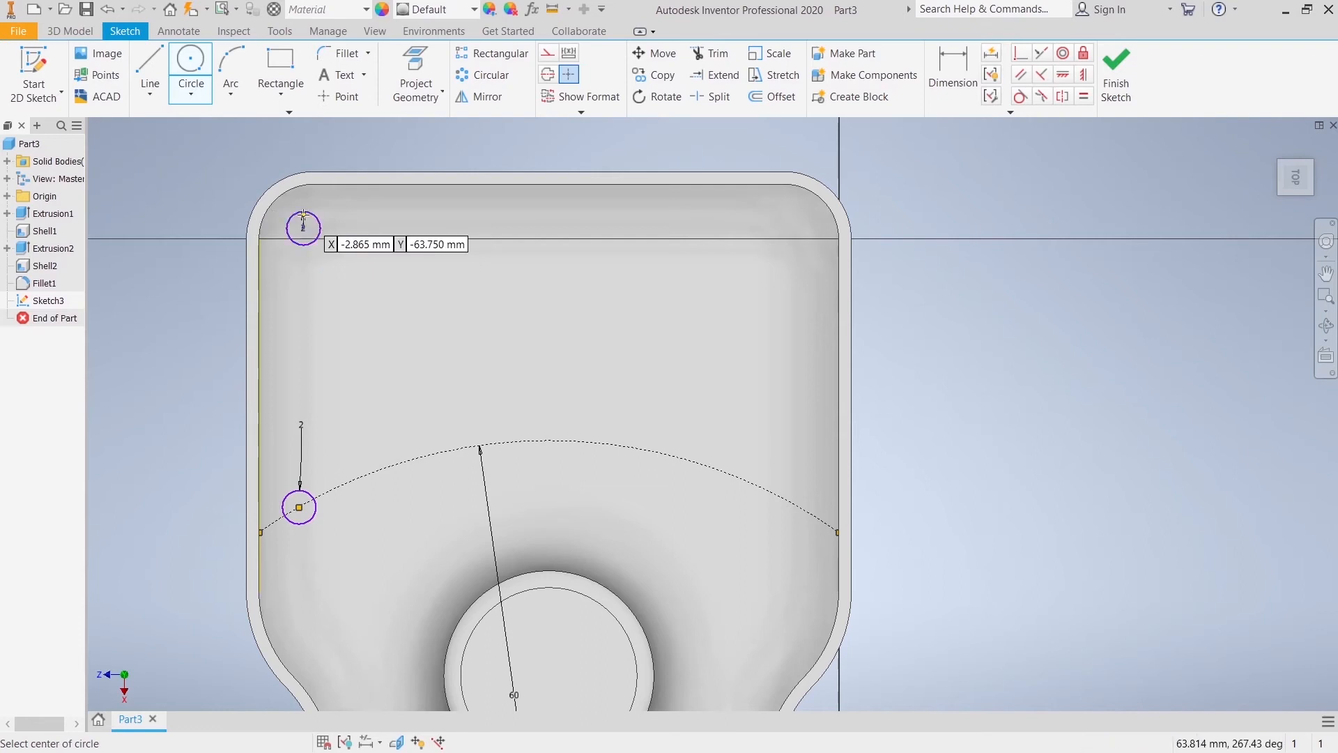
right_click(189, 198)
click(198, 188)
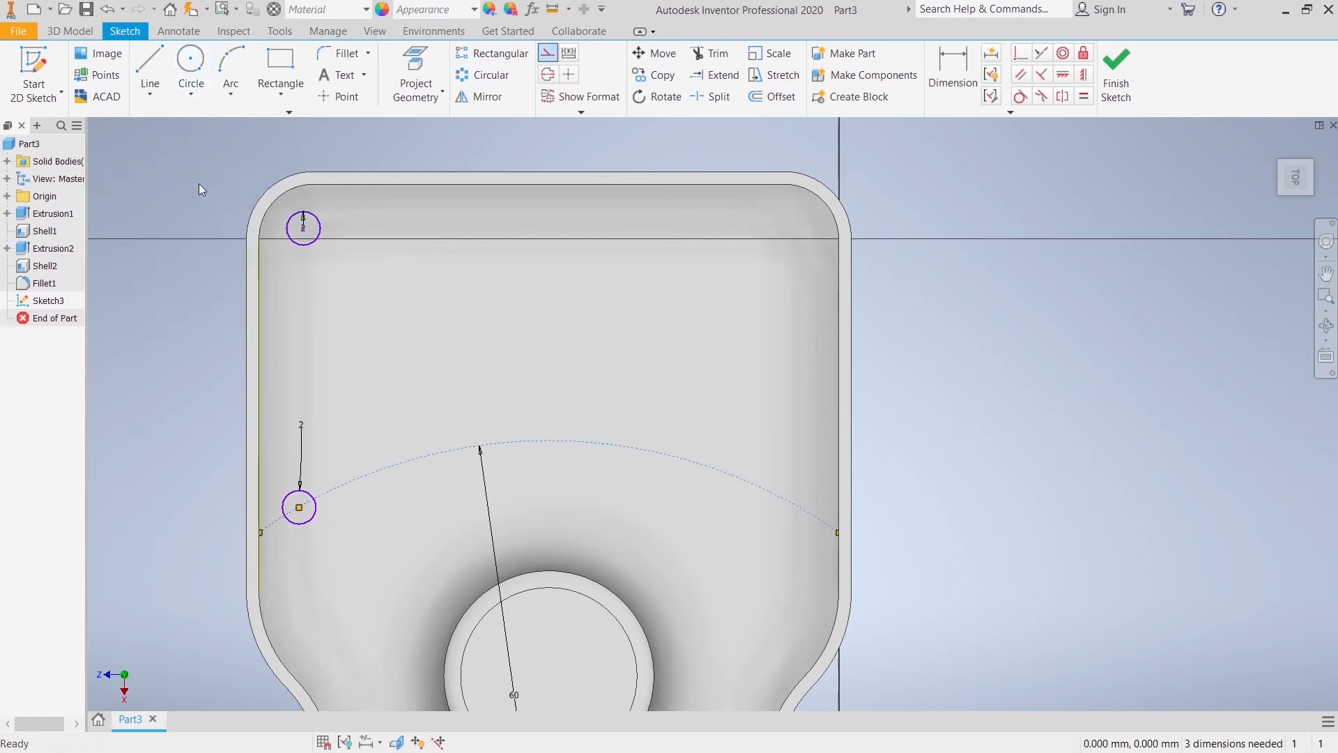
Align the centres of the two small circles with a horizontal constraint.
click(1062, 78)
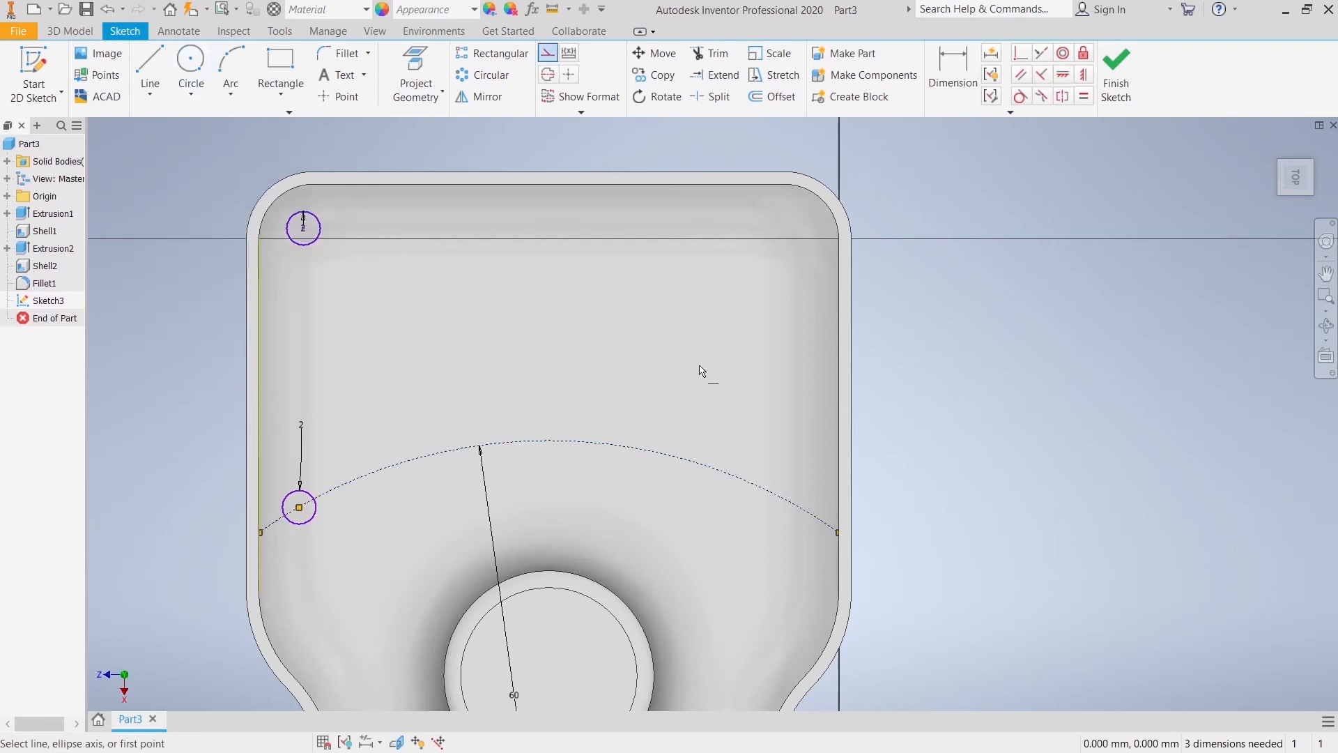
click(299, 507)
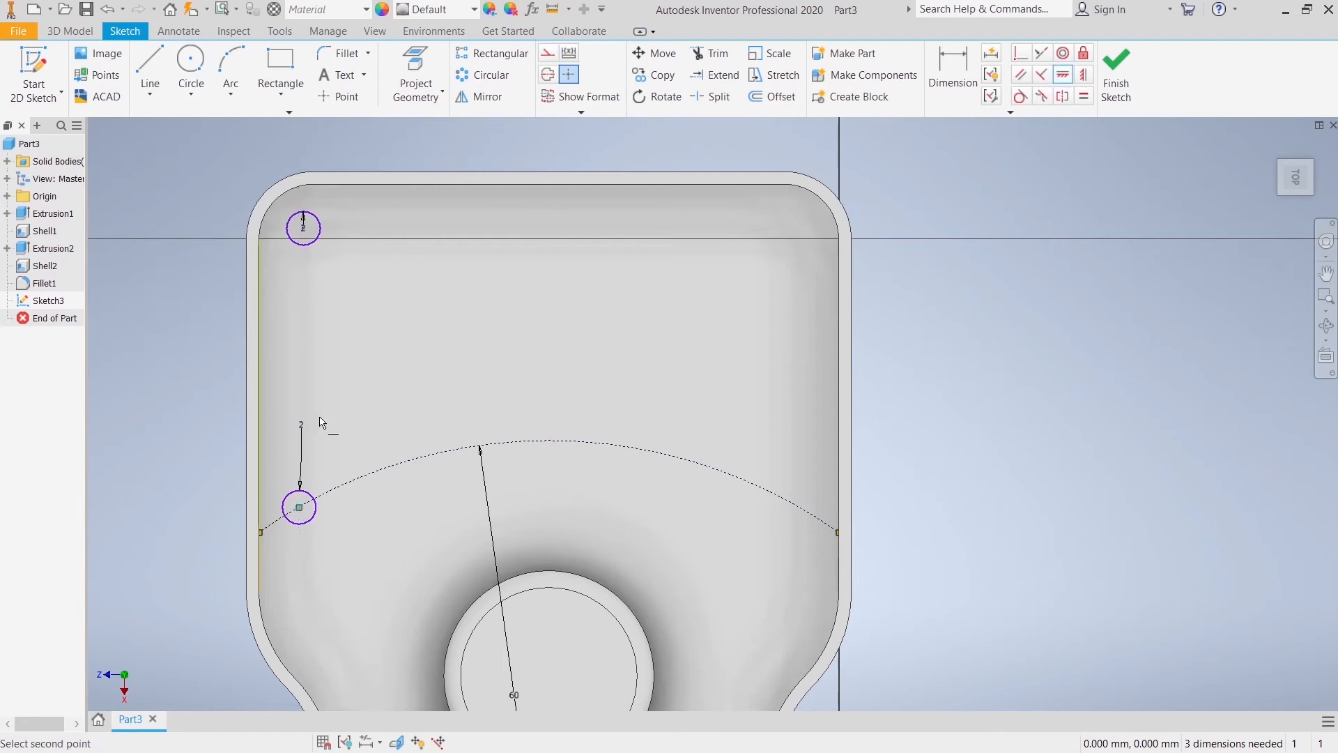
click(304, 234)
right_click(200, 203)
click(229, 186)
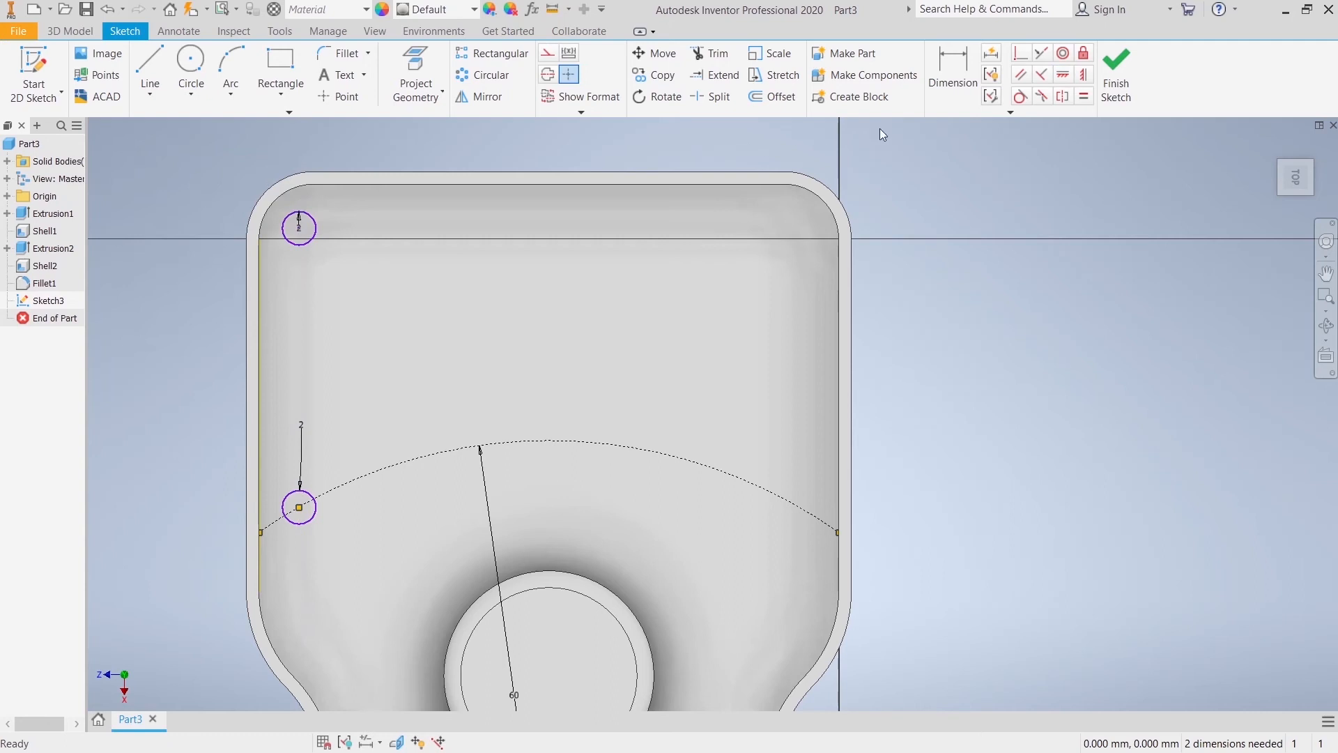
Dimension the arc circle's centre 8 mm from the adjacent outer side edge.
click(952, 73)
click(299, 507)
click(248, 516)
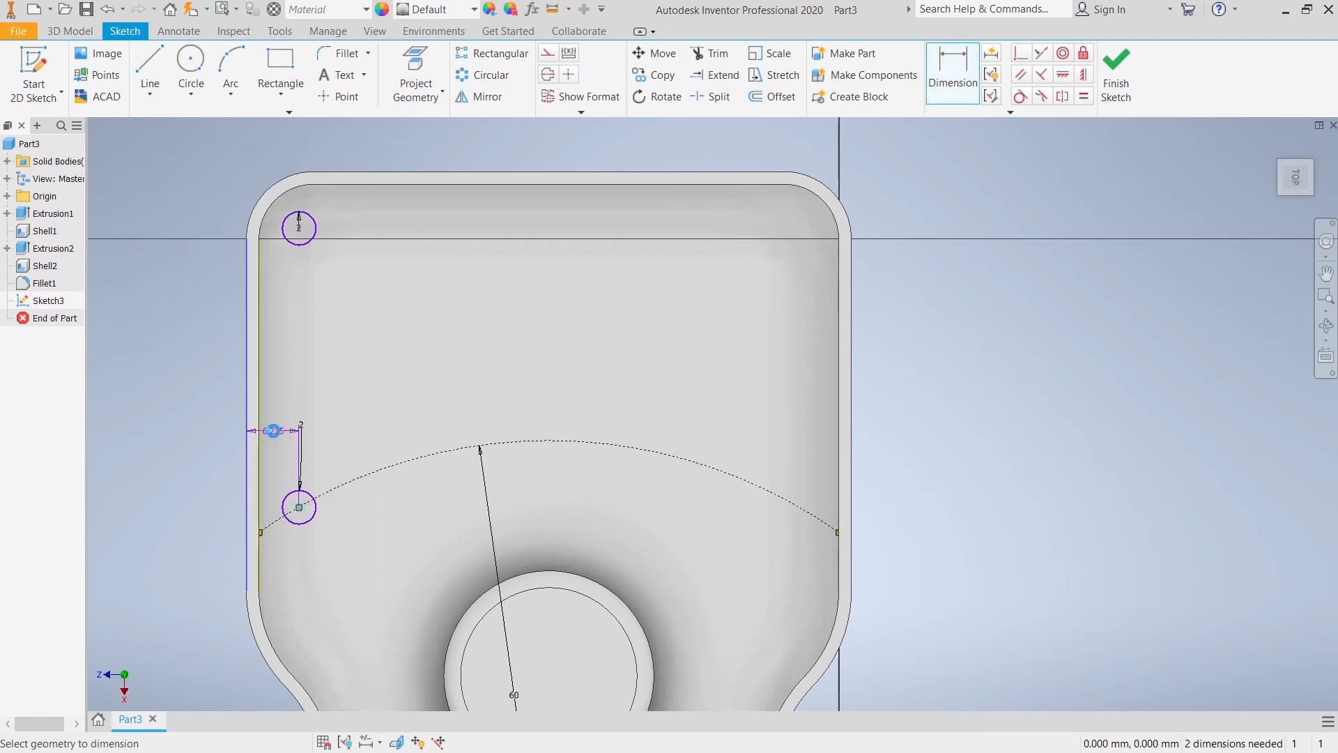
click(274, 431)
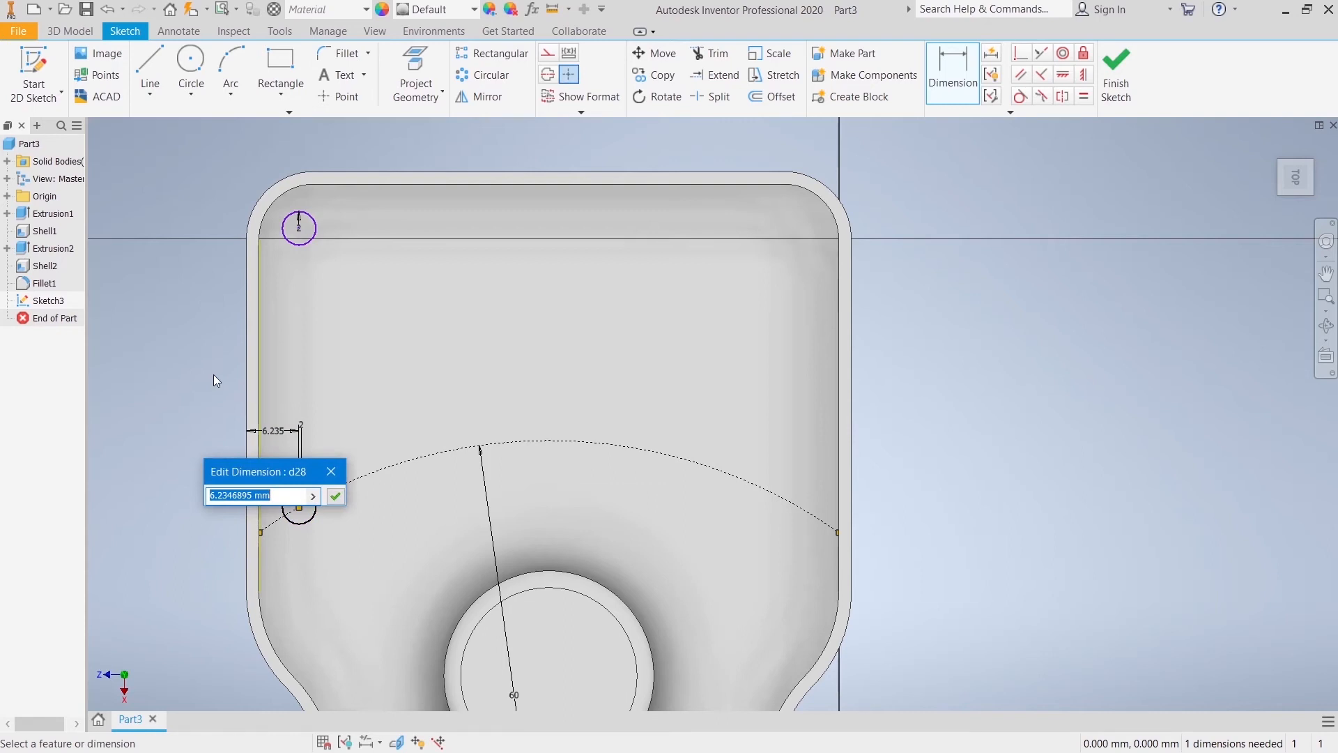
text(8)
key(Return)
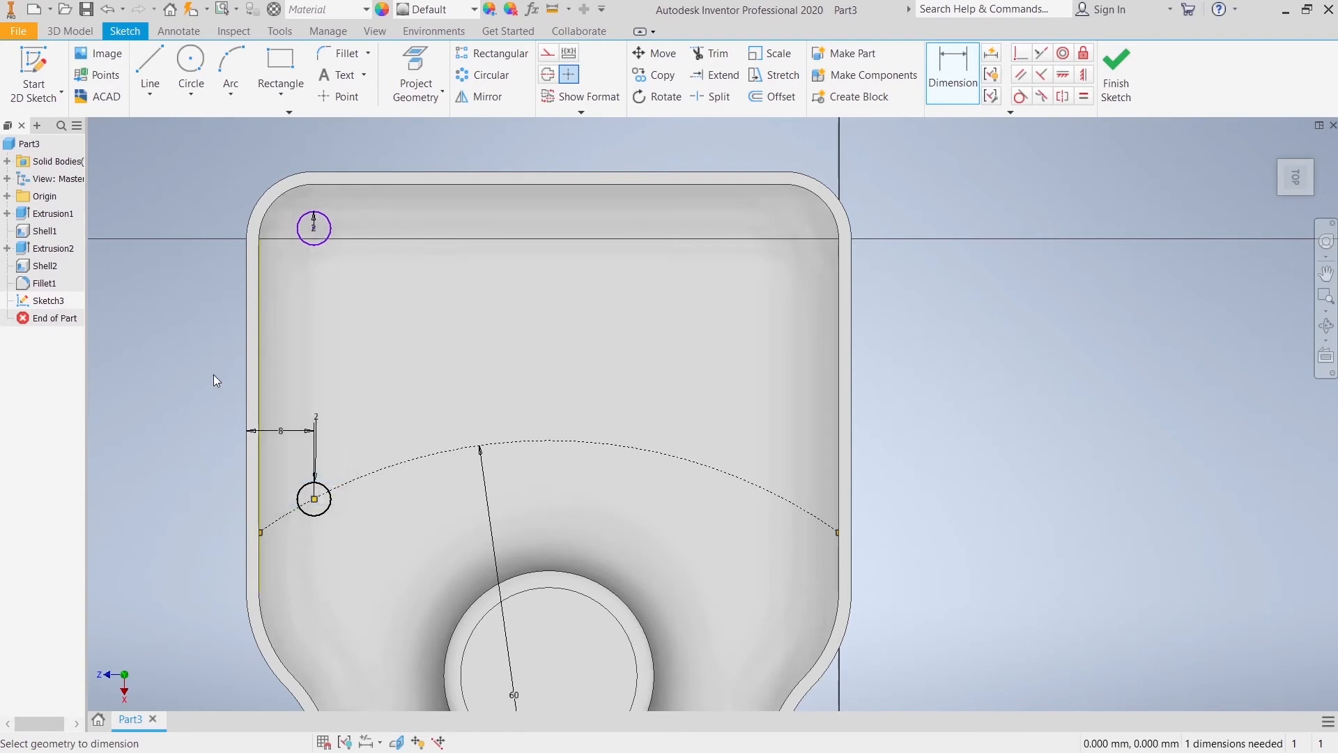
Dimension the corner circle's centre 10 mm from the body's outer end edge.
click(324, 172)
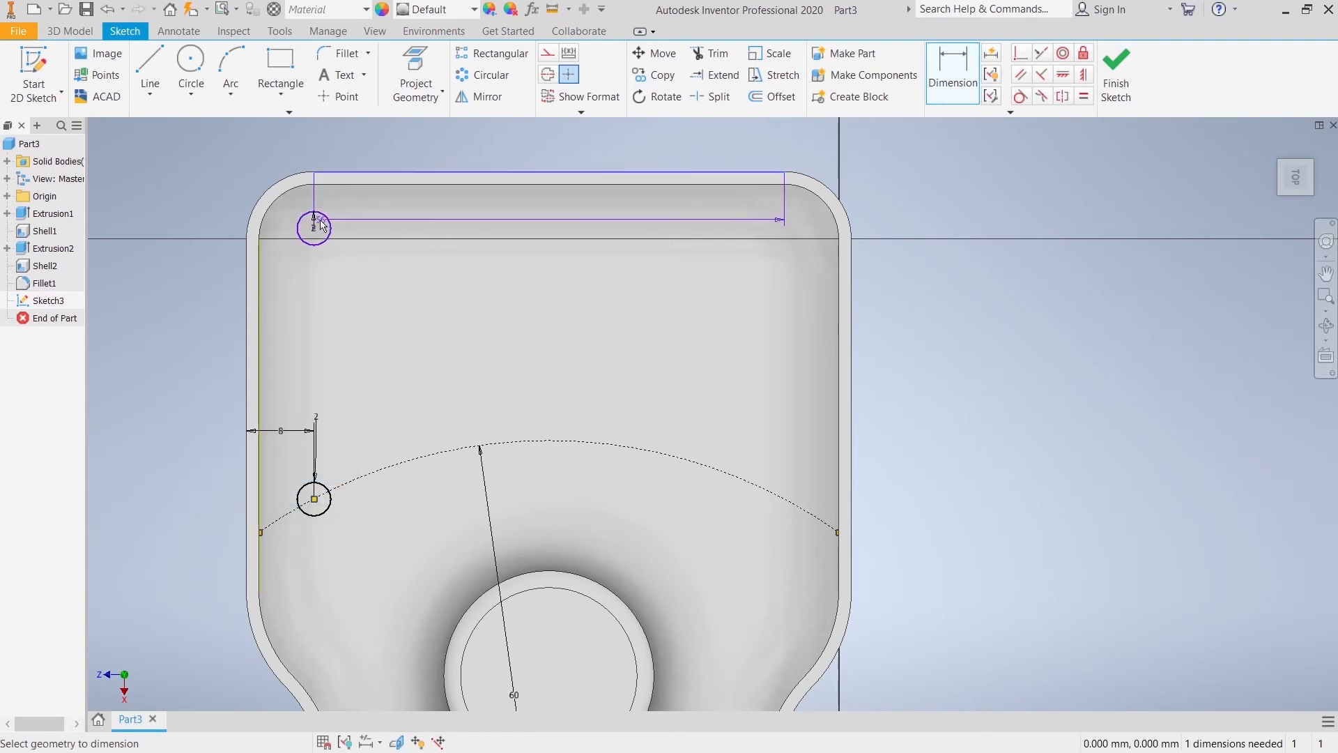
click(315, 213)
click(174, 228)
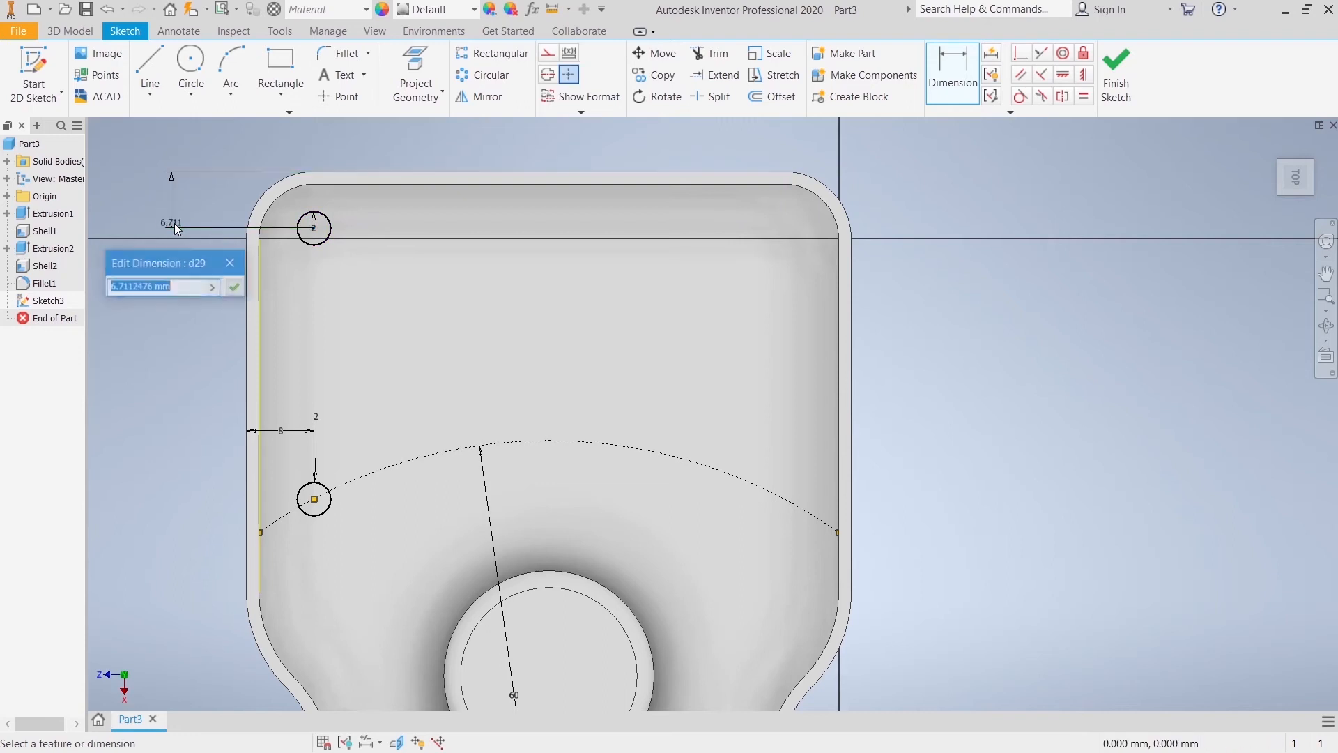
text(10)
key(Return)
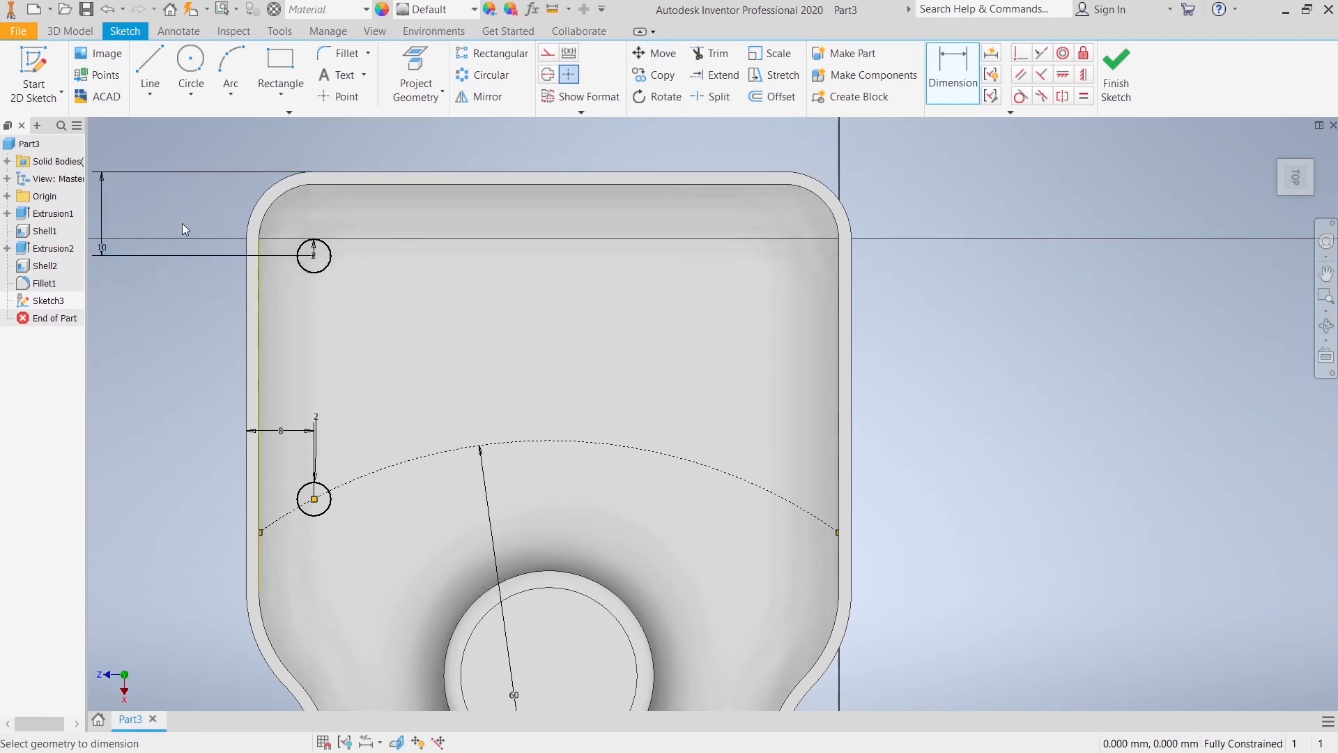
right_click(176, 391)
click(188, 391)
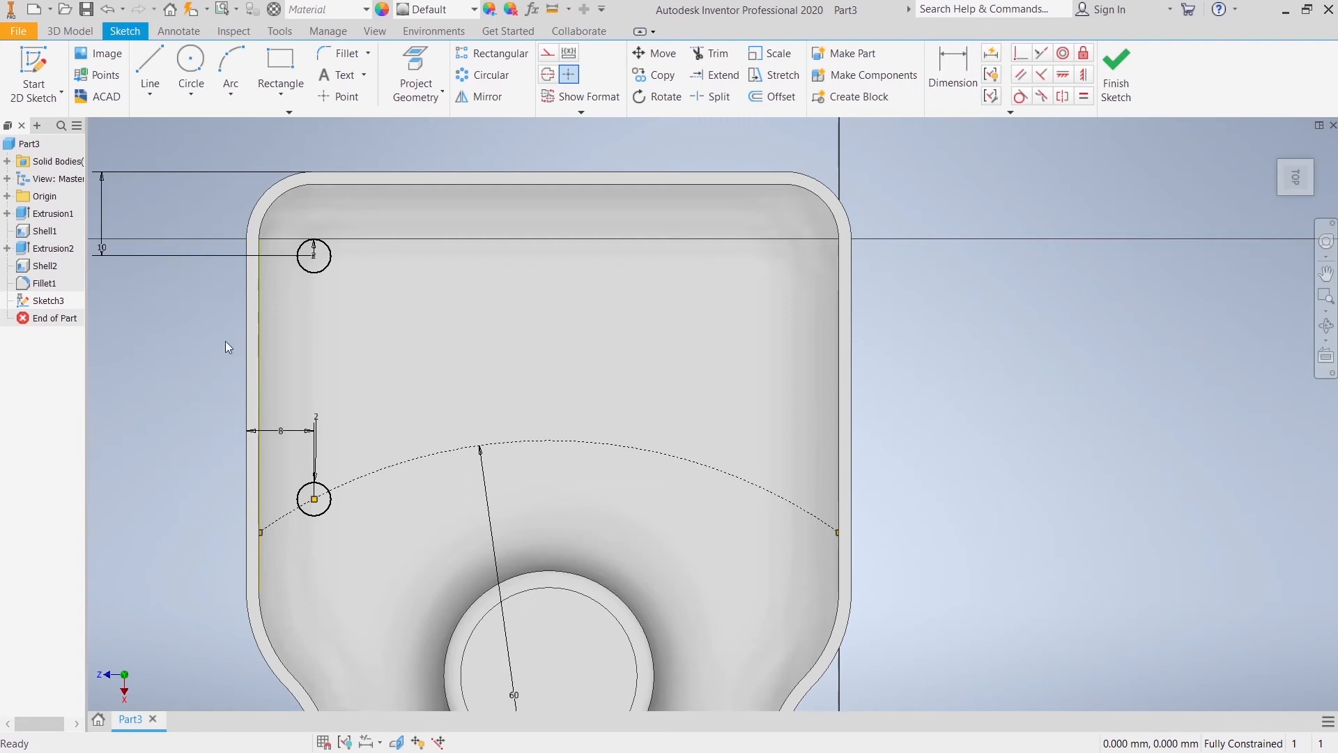
Draw a construction centreline about 105 mm long from the notch arc's centre to beyond the body's far end edge.
click(152, 66)
scroll(529, 339, up, 3)
mouse_move(571, 427)
middle_down()
mouse_move(500, 271)
mouse_move(463, 441)
middle_up()
click(469, 540)
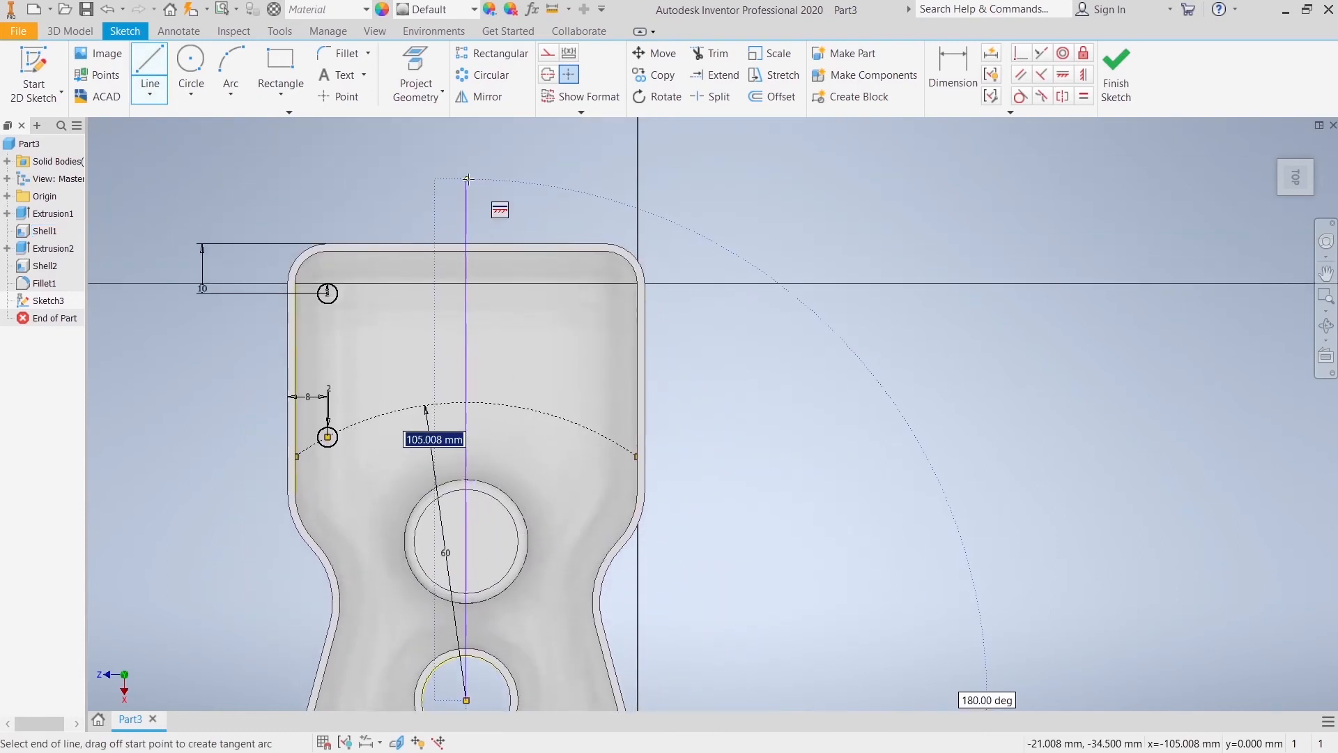
click(468, 179)
right_click(468, 179)
click(527, 181)
right_click(467, 211)
click(514, 213)
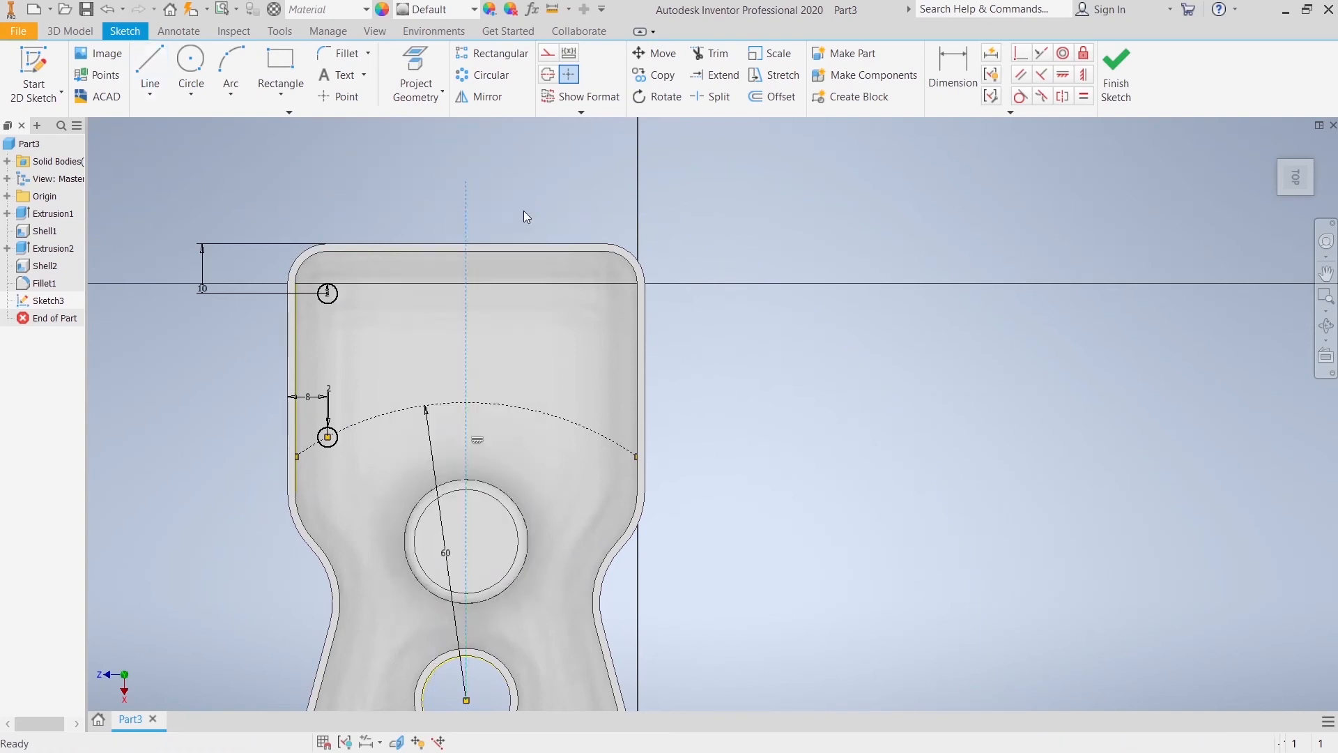
Draw two circles of 2 mm radius on the centreline, one at its crossing with the construction arc and one level with the corner circle.
click(194, 70)
click(466, 401)
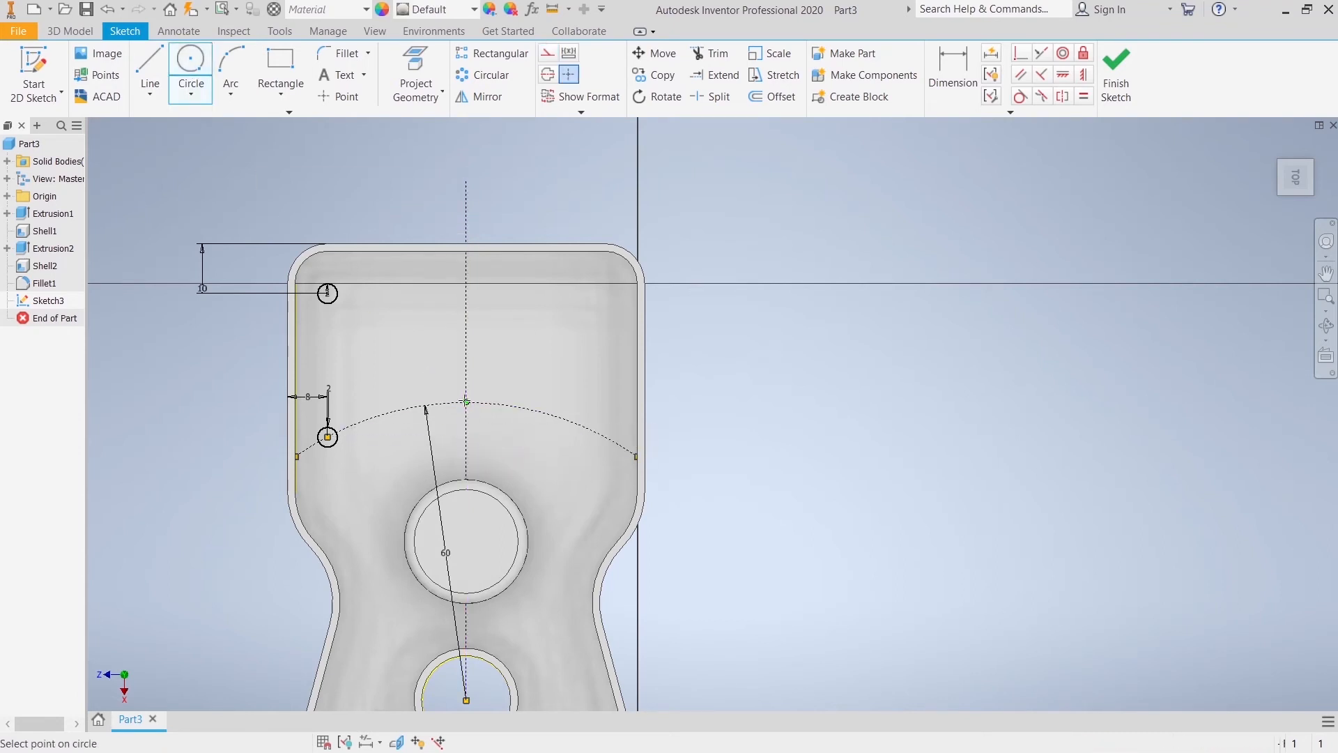
text(2)
key(Return)
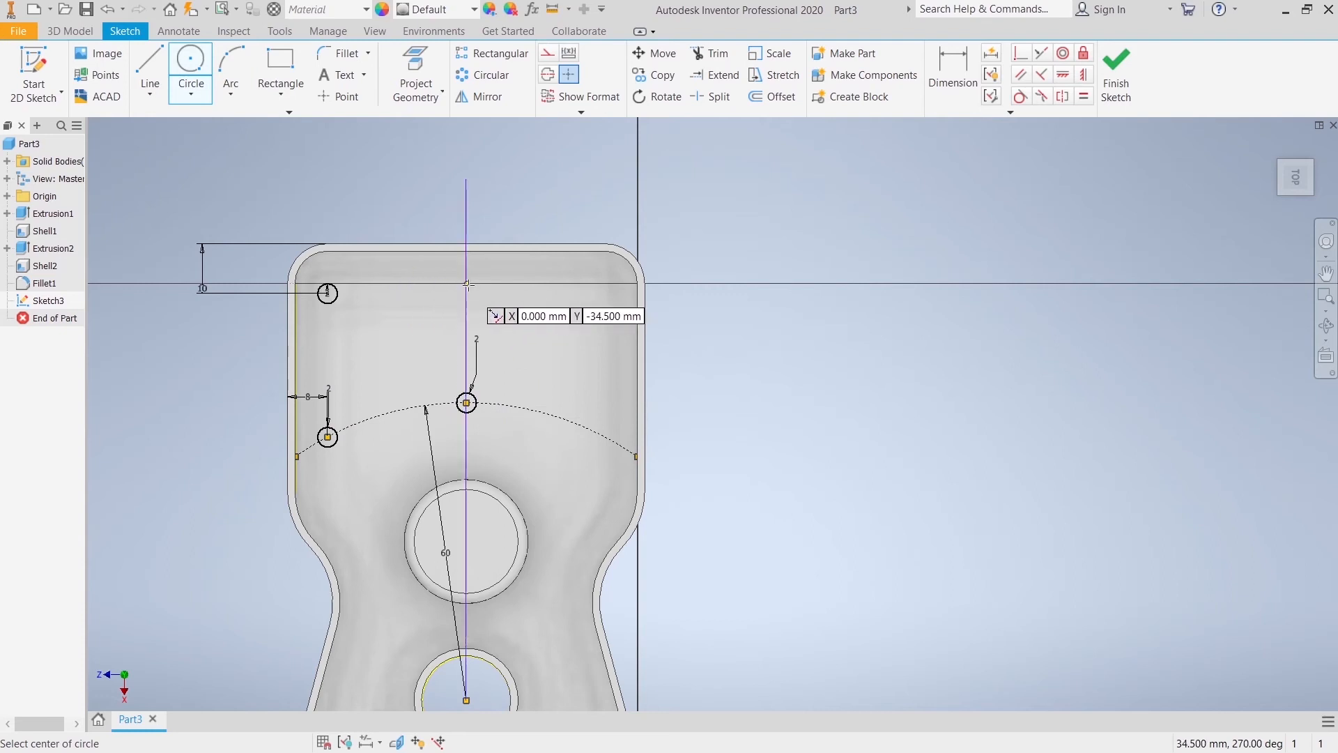
scroll(460, 286, down, 3)
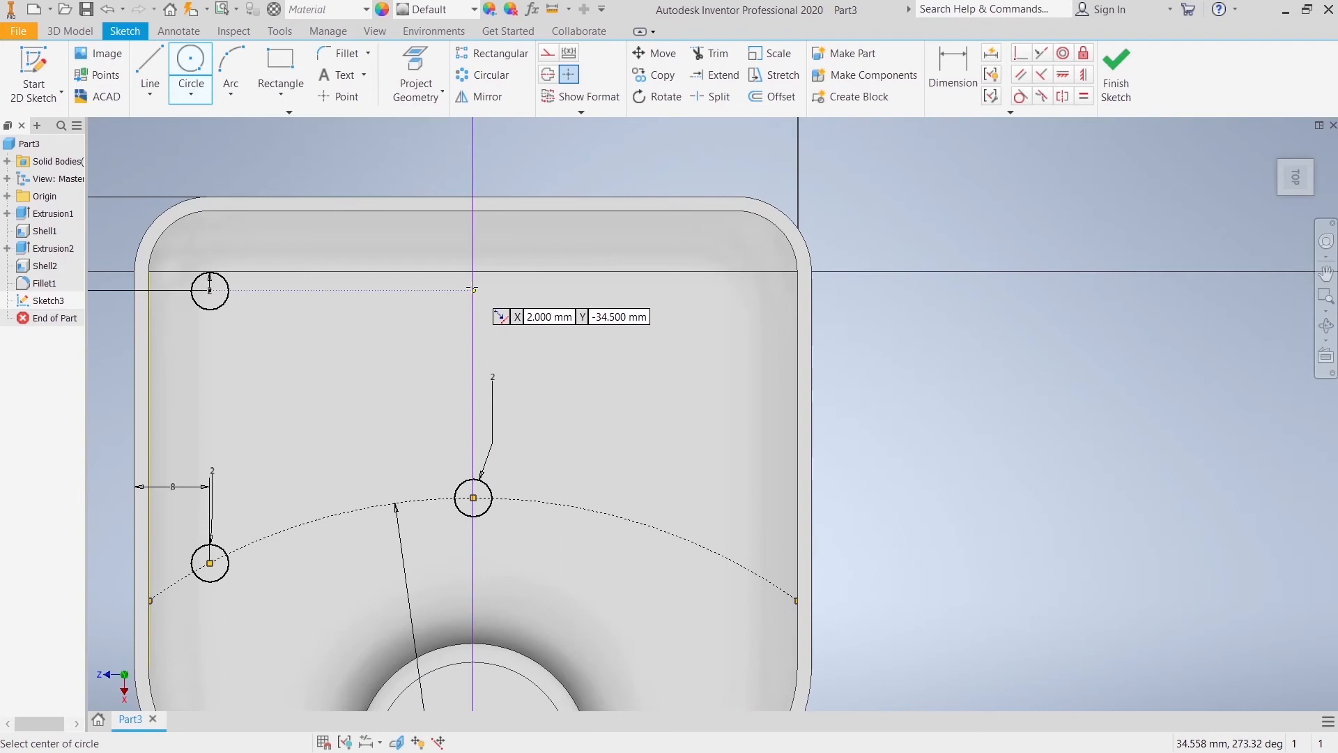
click(472, 271)
key(Return)
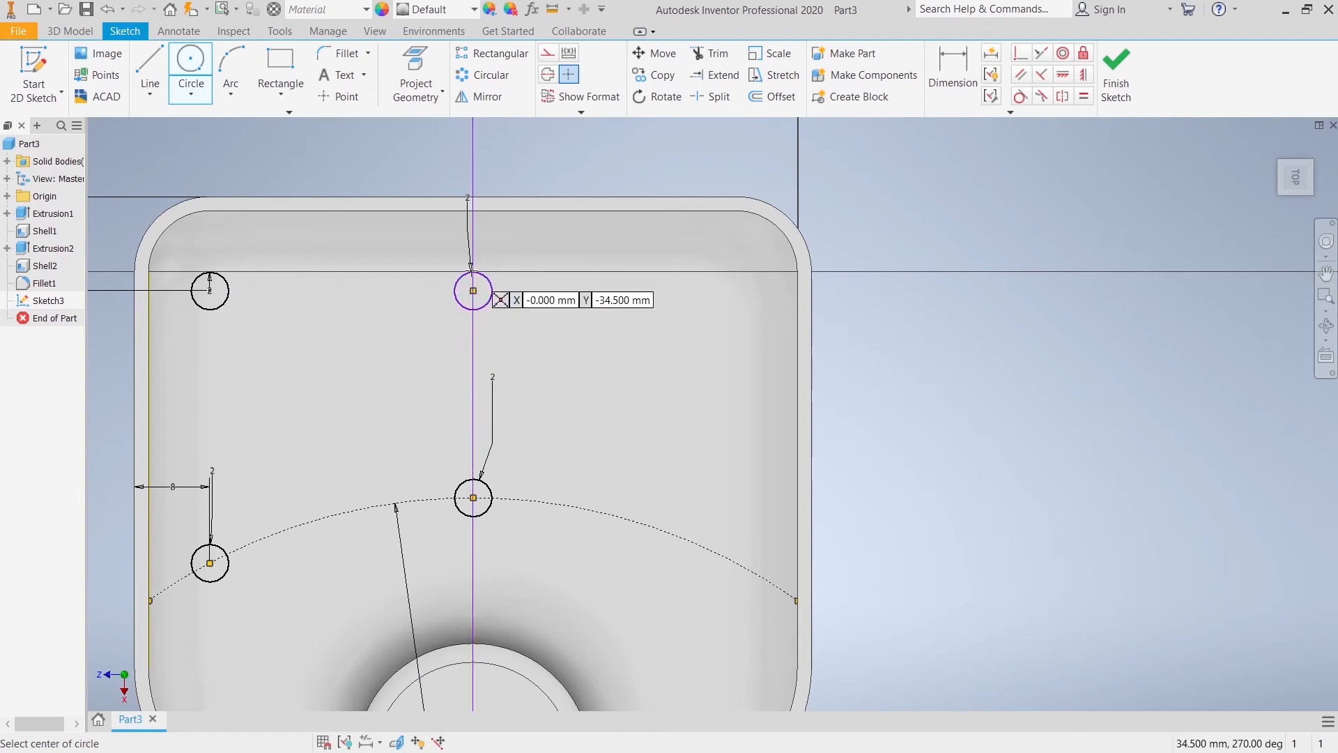
Dimension the centre of the end circle on the centreline 10 mm from the body's outer end edge.
key(Escape)
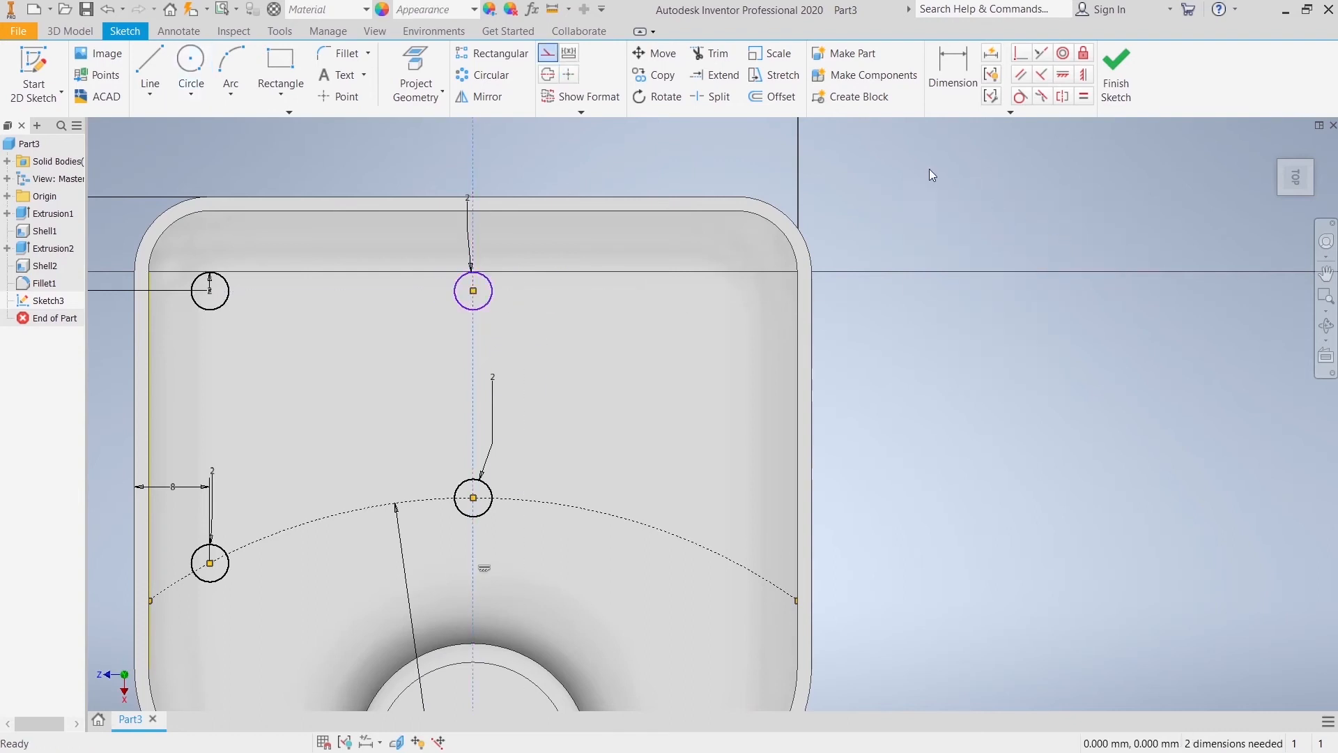
click(948, 81)
click(507, 216)
click(473, 291)
click(1048, 278)
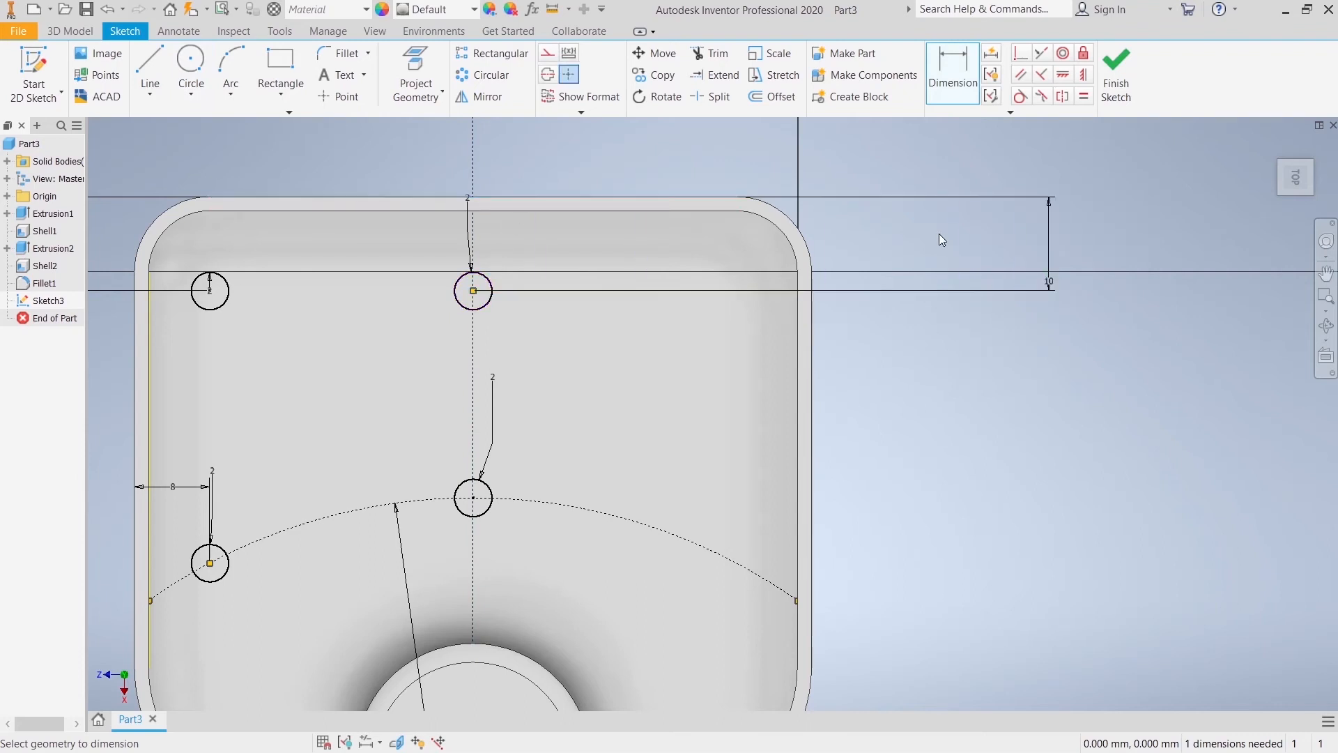
key(Escape)
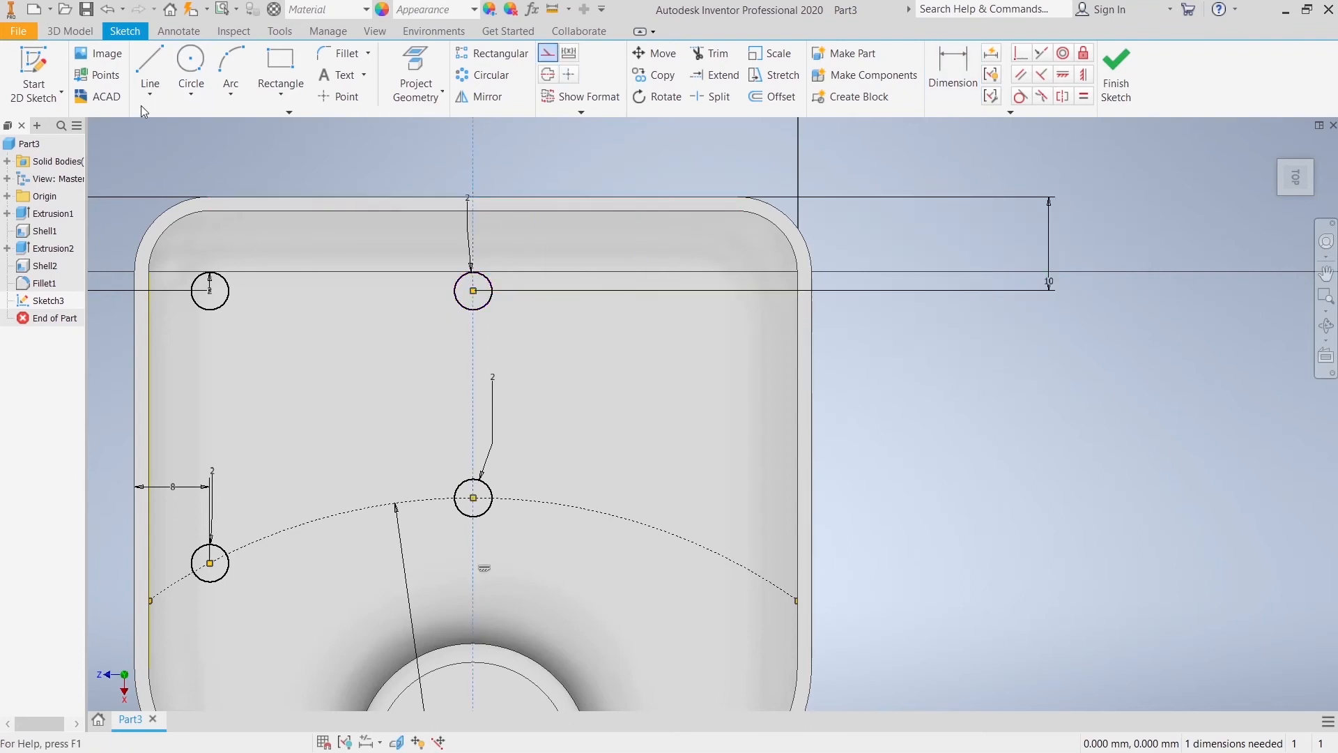
Draw two side lines joining the corner circle to the arc circle below it, forming the outer slot outline.
click(149, 66)
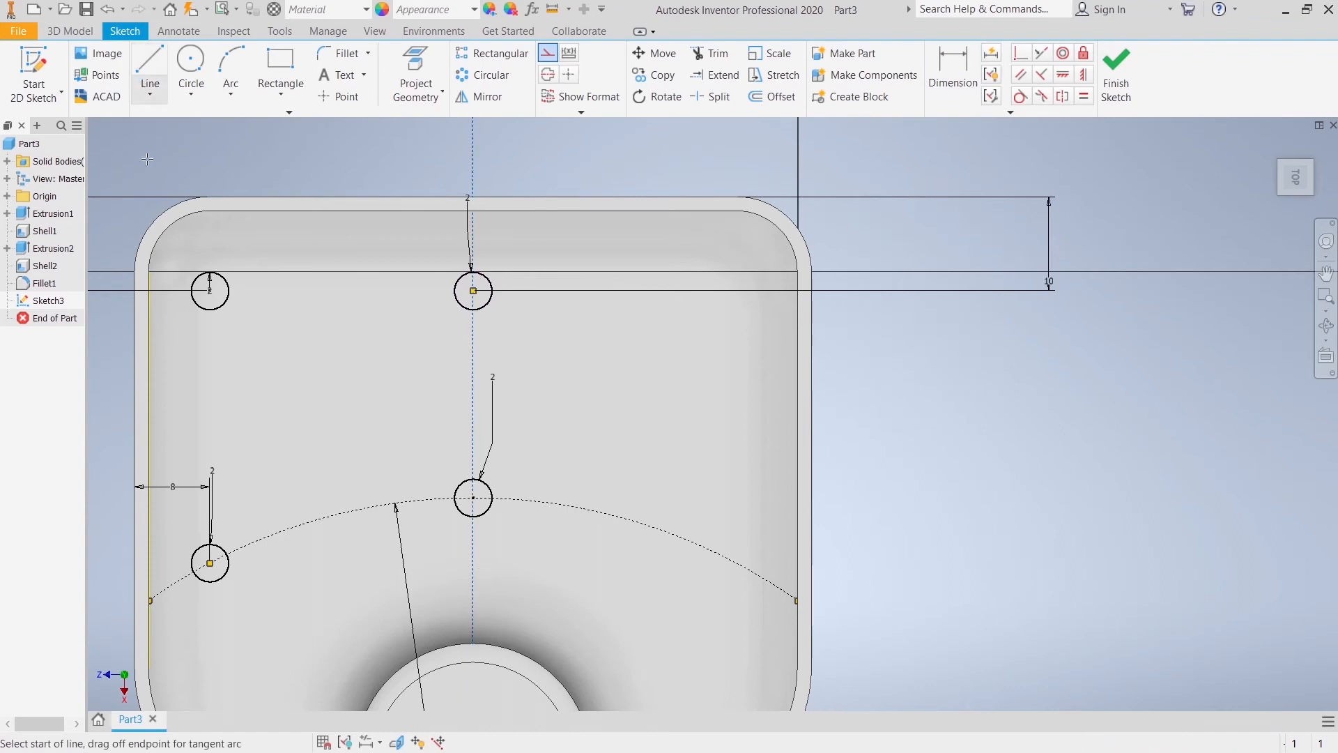
click(190, 562)
click(190, 290)
right_click(193, 290)
click(252, 292)
click(151, 73)
click(228, 560)
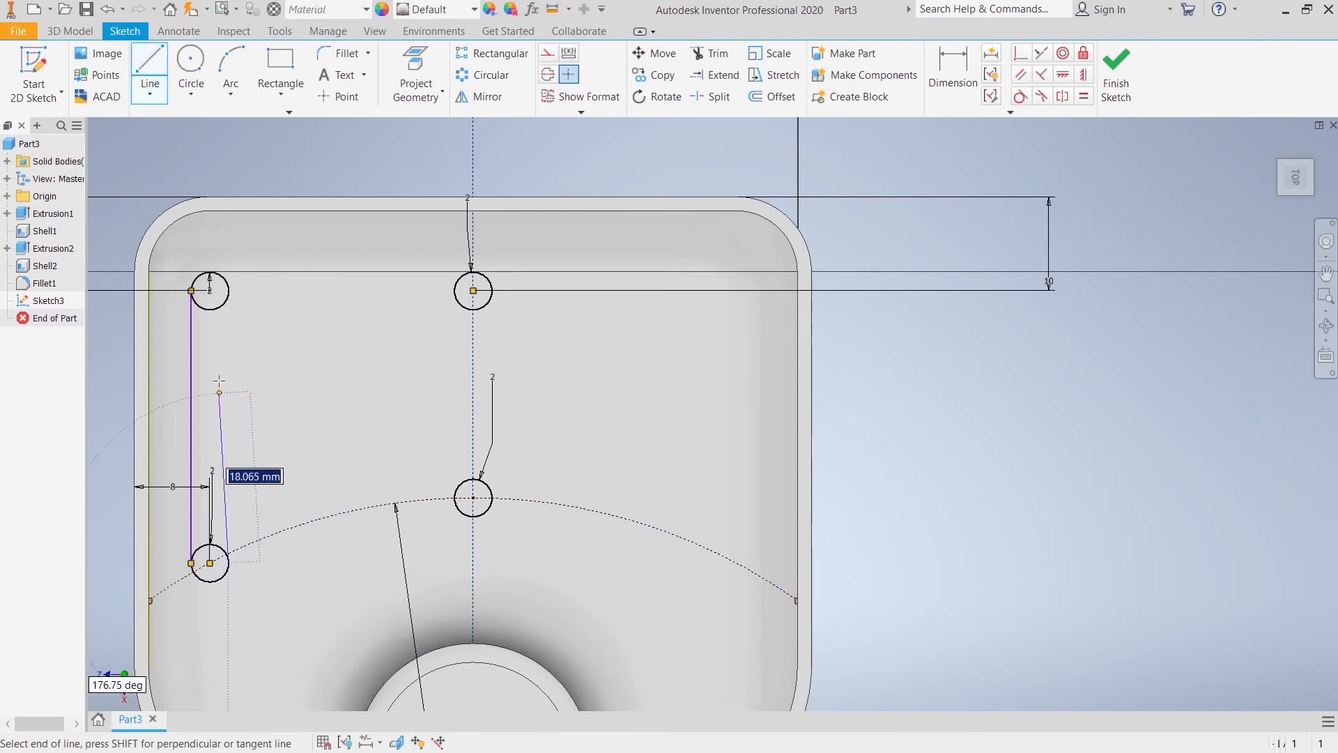
double_click(230, 291)
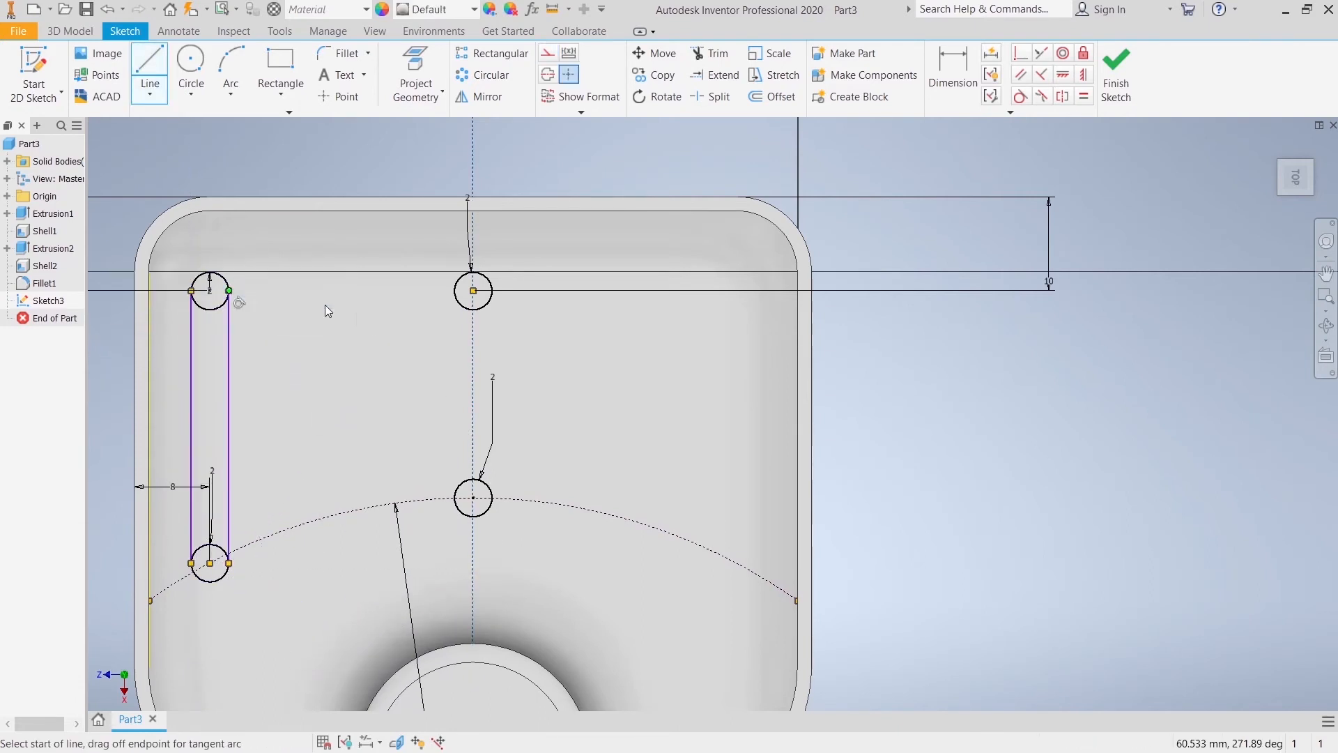
key(Escape)
Draw two side lines joining the two circles on the centreline to form the middle slot outline.
click(150, 68)
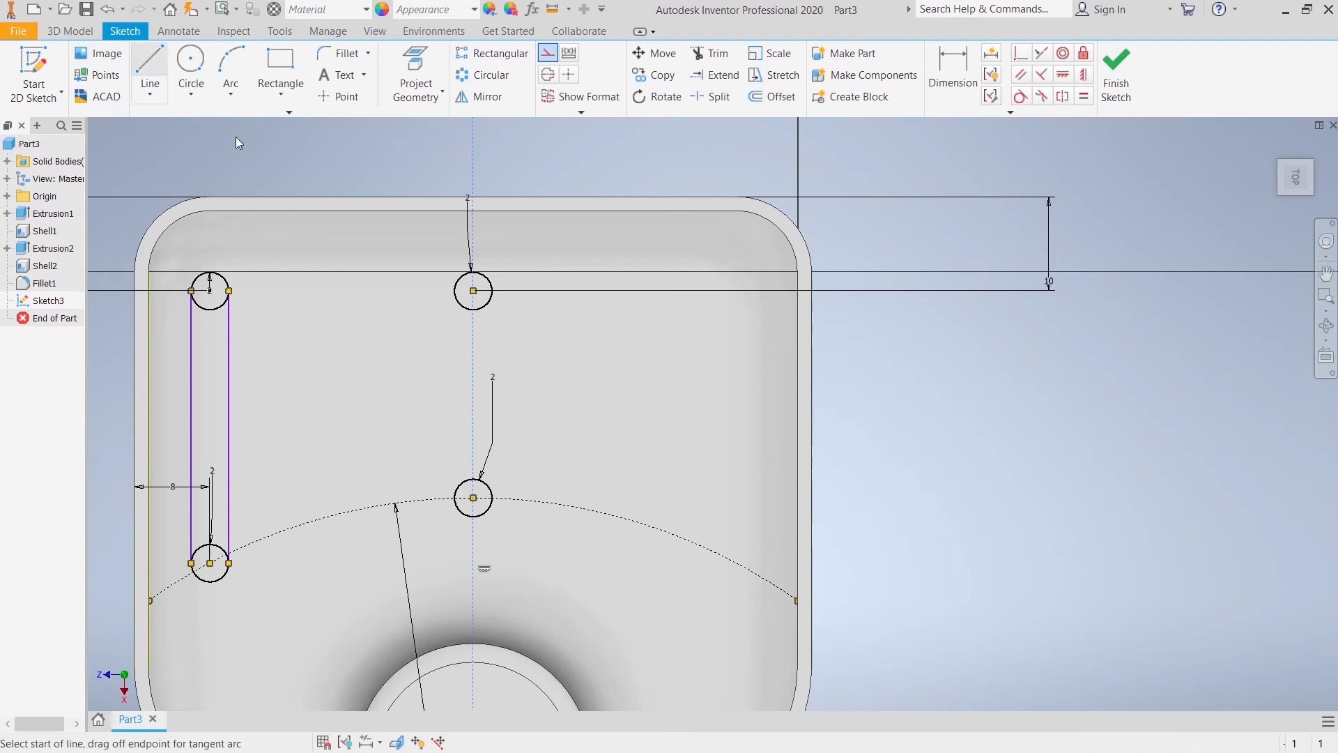
click(453, 499)
double_click(454, 290)
key(Escape)
click(151, 67)
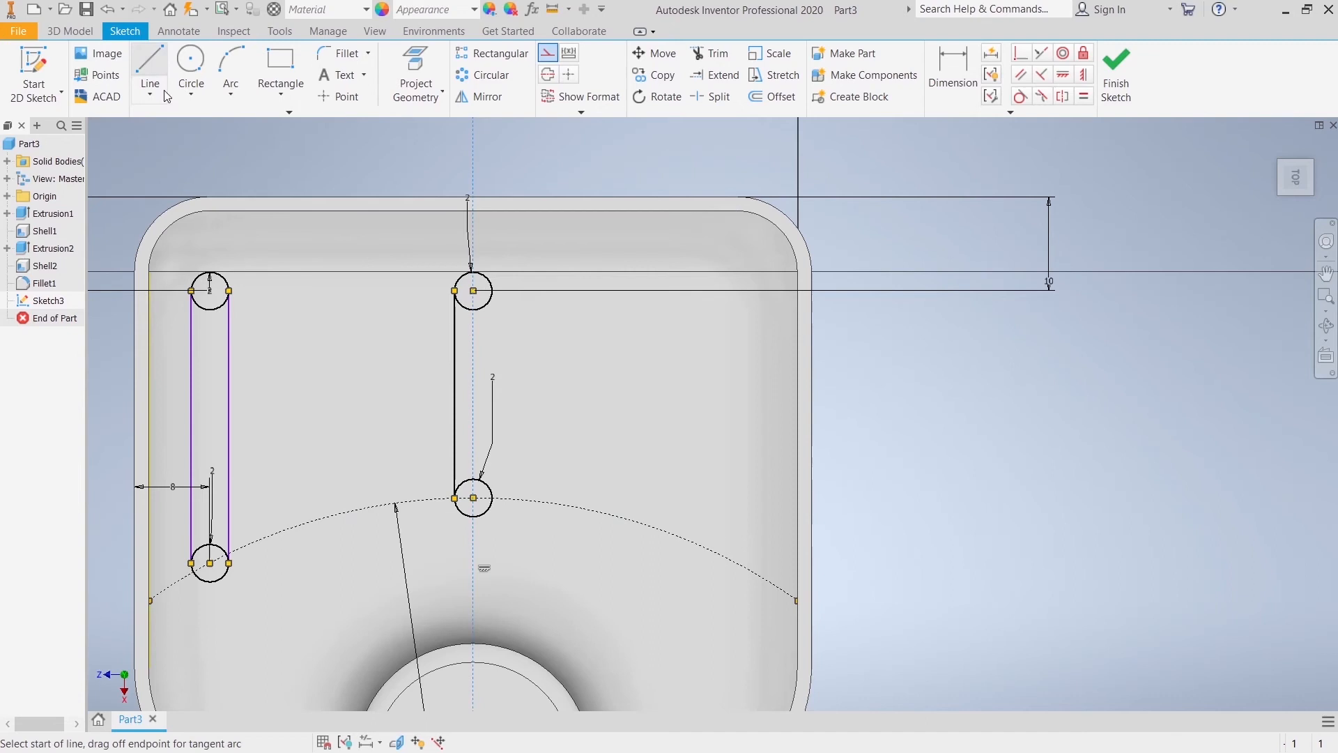
click(479, 498)
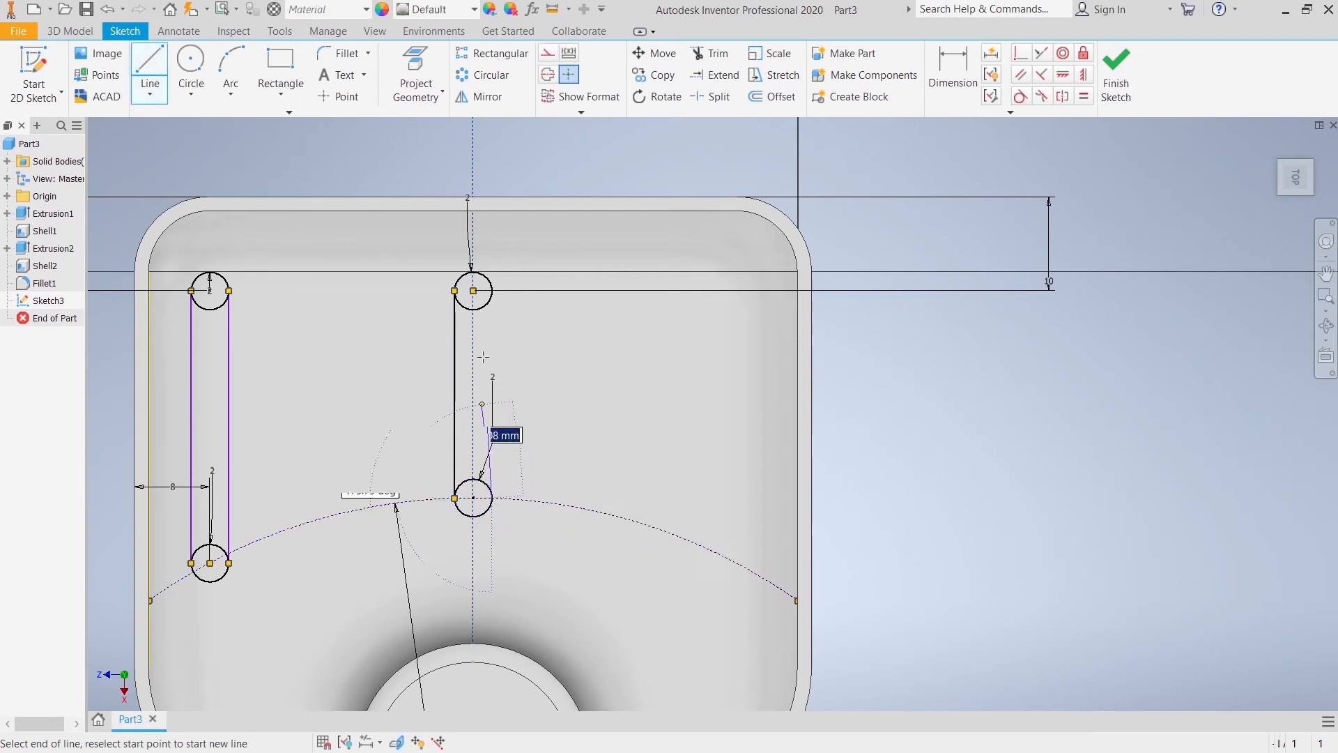
click(489, 292)
right_click(490, 292)
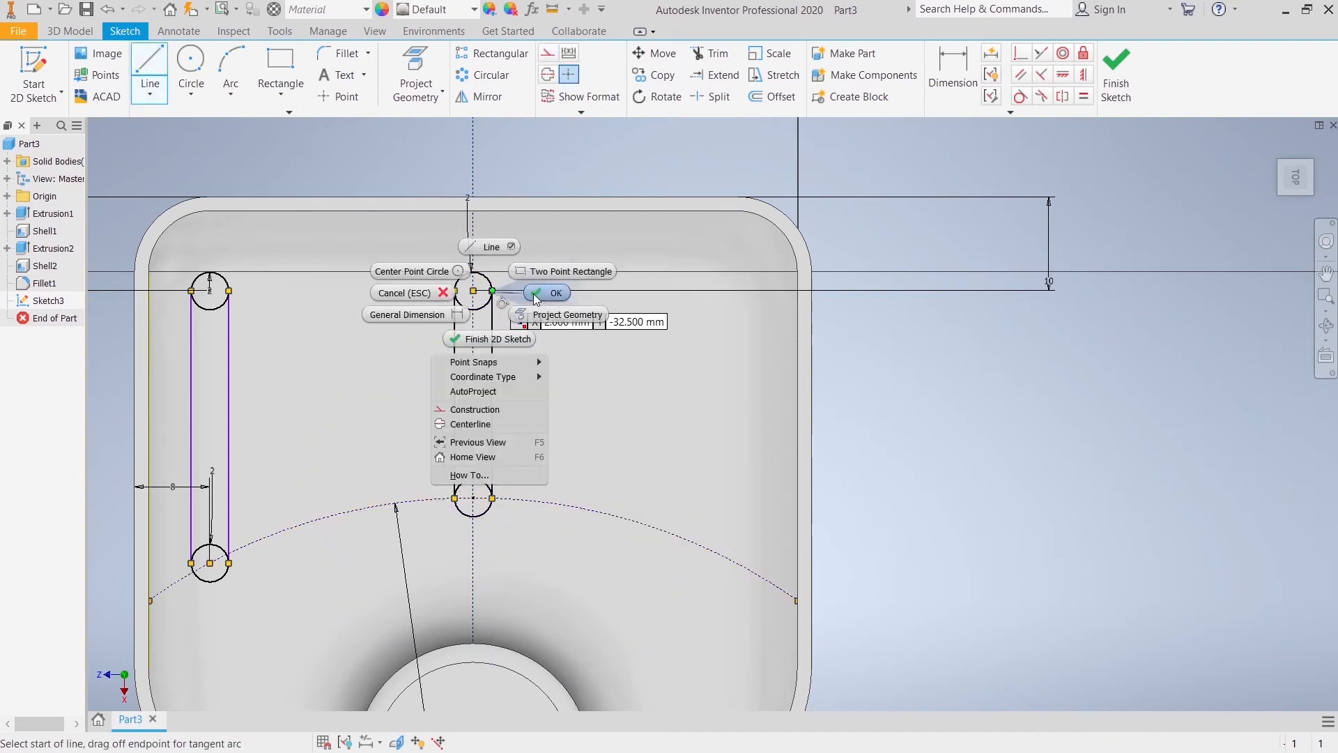
key(Escape)
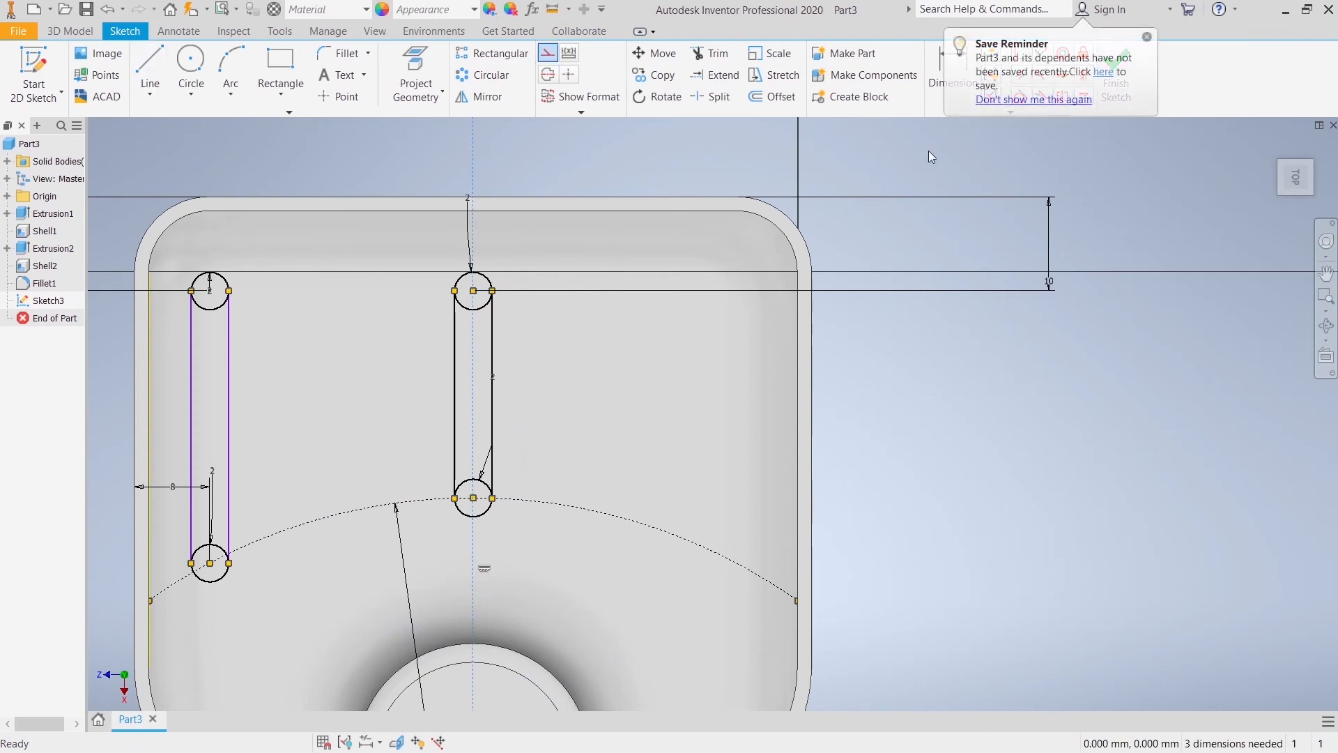
click(1146, 37)
Apply tangent constraints between the outer slot's side lines and its circle on the construction arc.
click(225, 555)
click(233, 555)
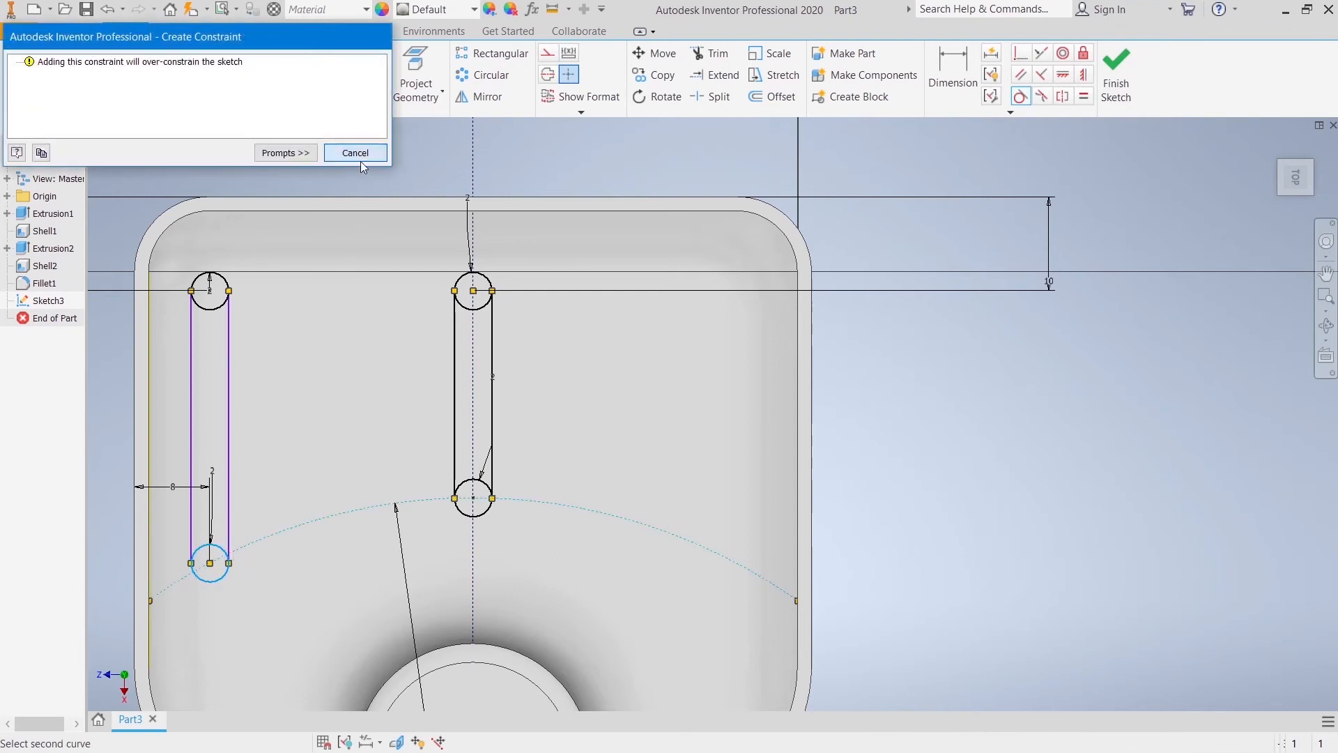
click(361, 160)
click(212, 543)
click(230, 540)
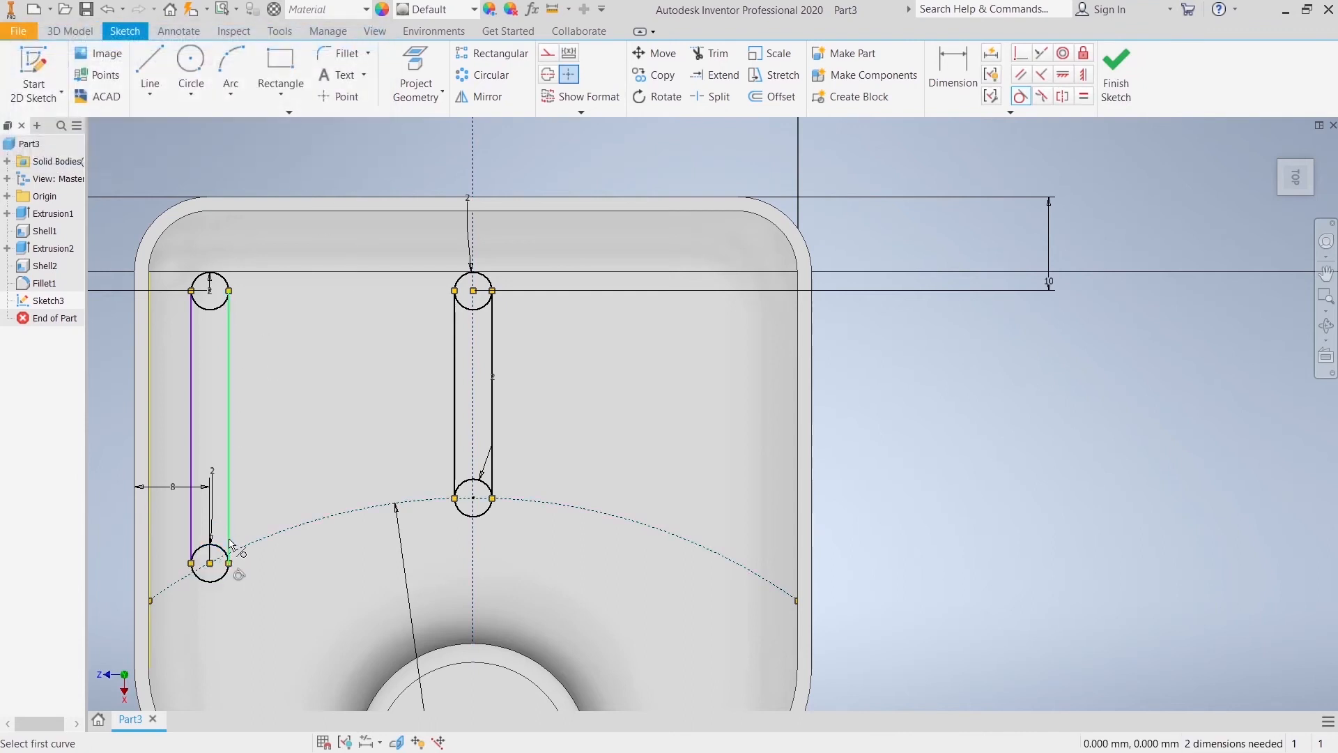
click(202, 550)
right_click(998, 339)
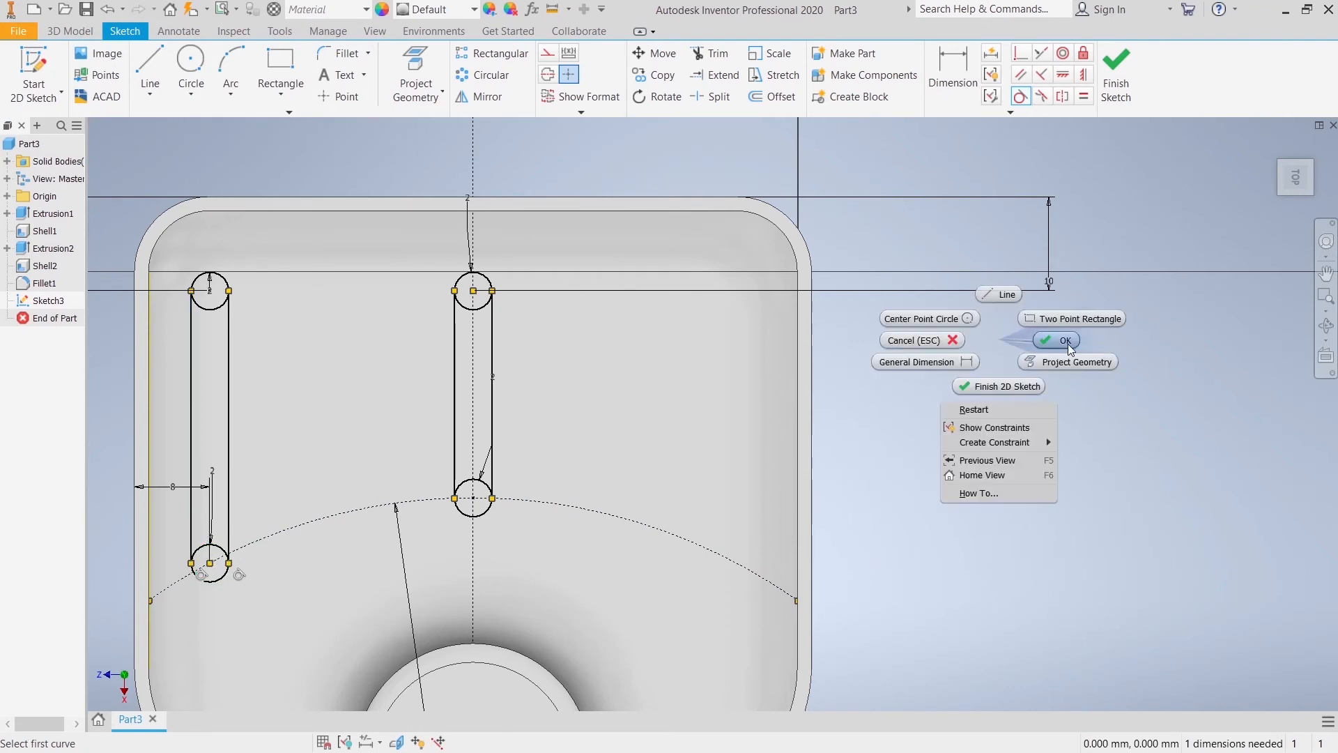
click(1013, 437)
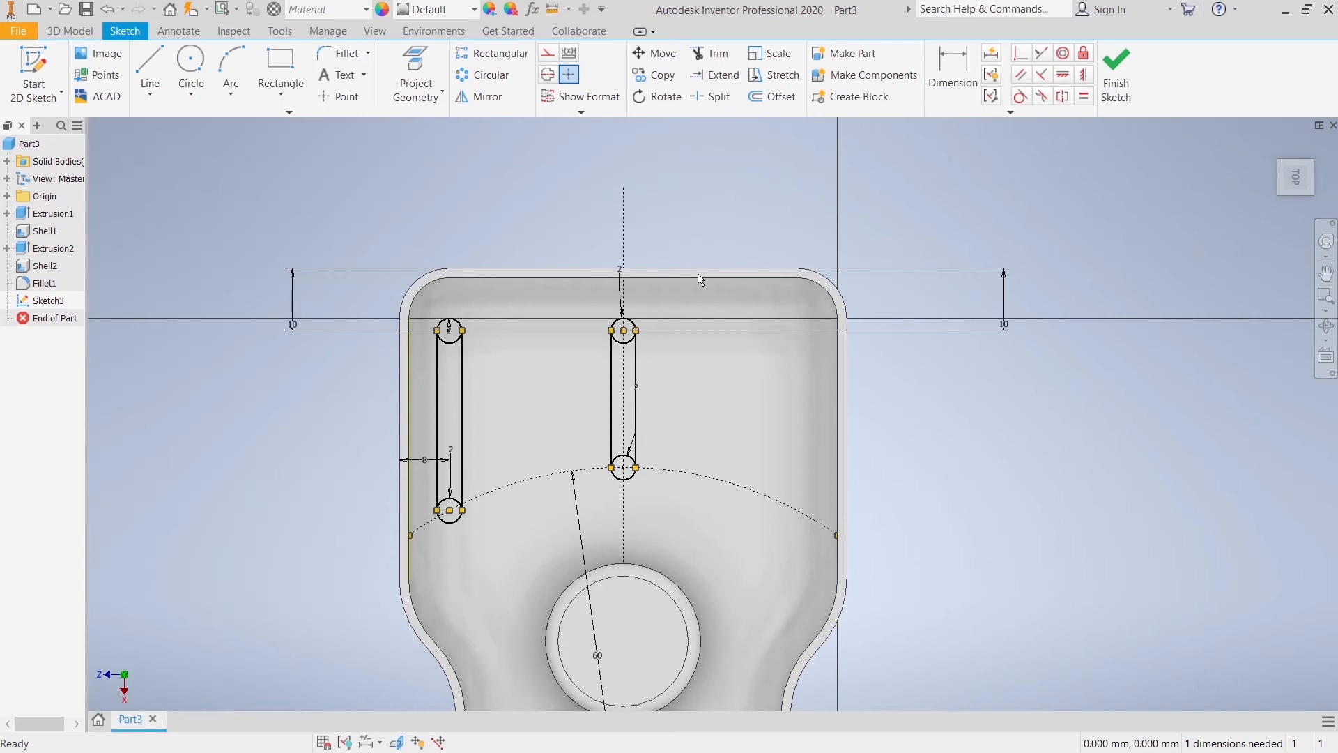
Mirror the outer slot's circles and side lines about the construction centreline.
click(479, 96)
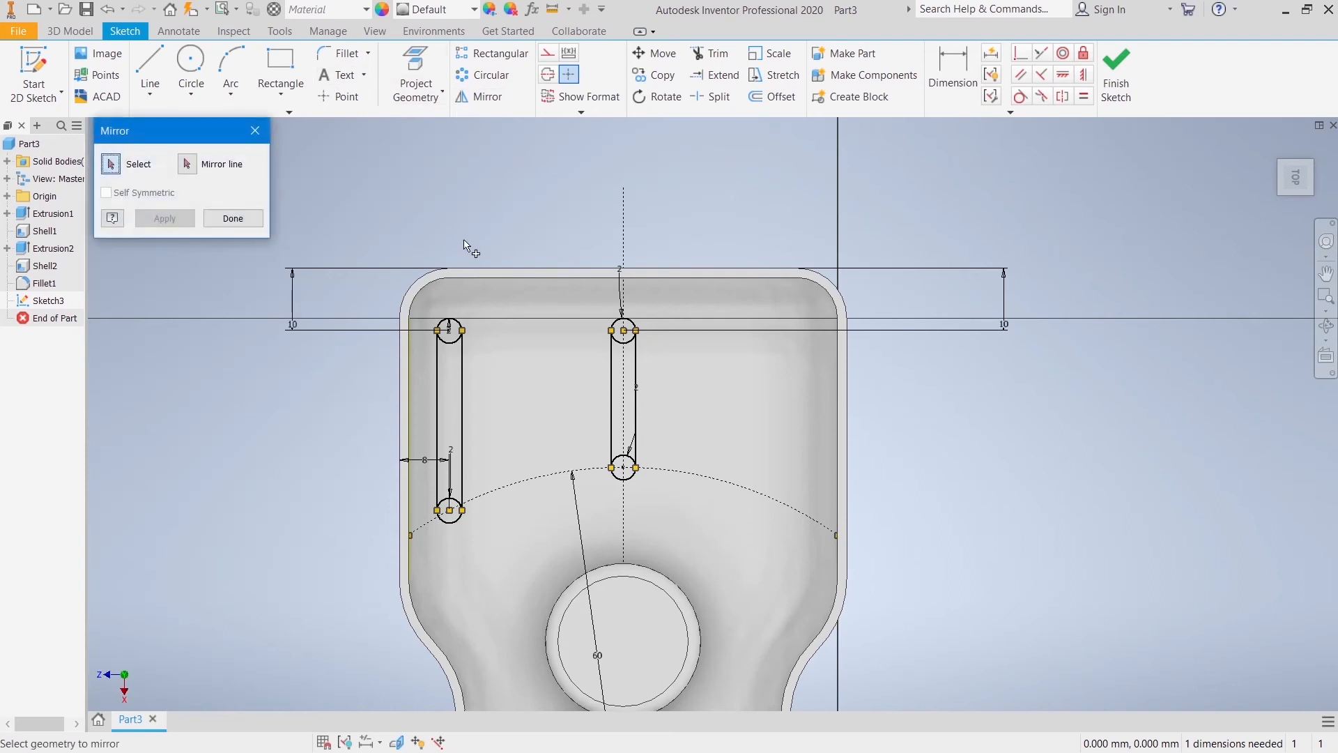
drag(425, 305, 480, 555)
click(192, 167)
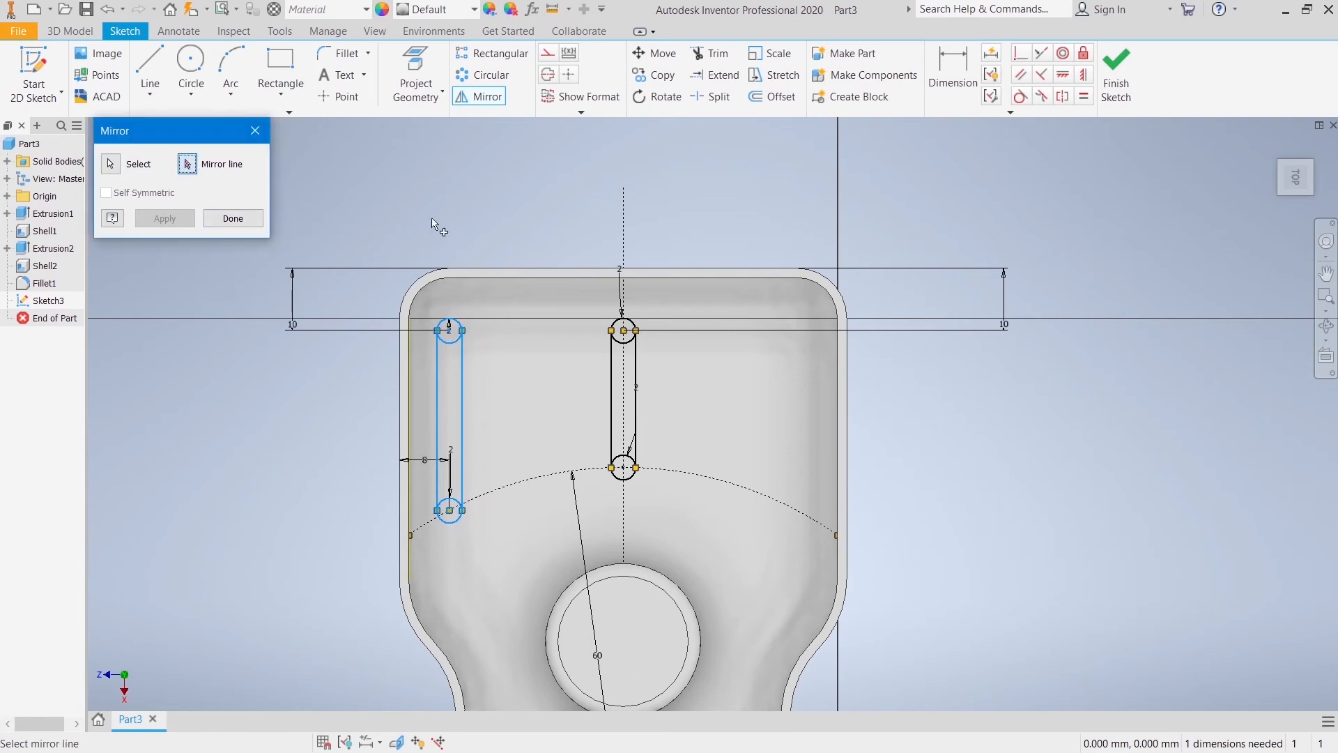
click(187, 218)
click(233, 218)
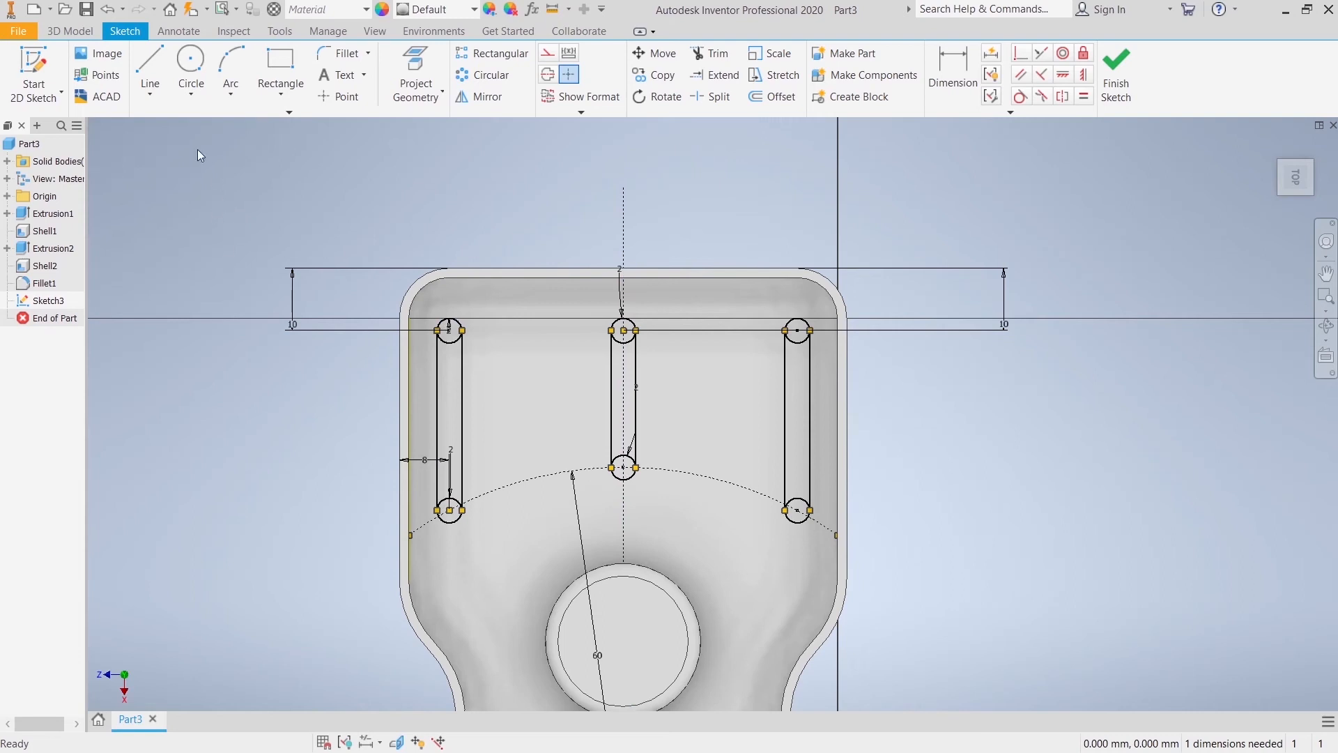
Draw a circle of 2 mm radius centred on the construction arc, between the original outer slot and the middle slot.
click(191, 66)
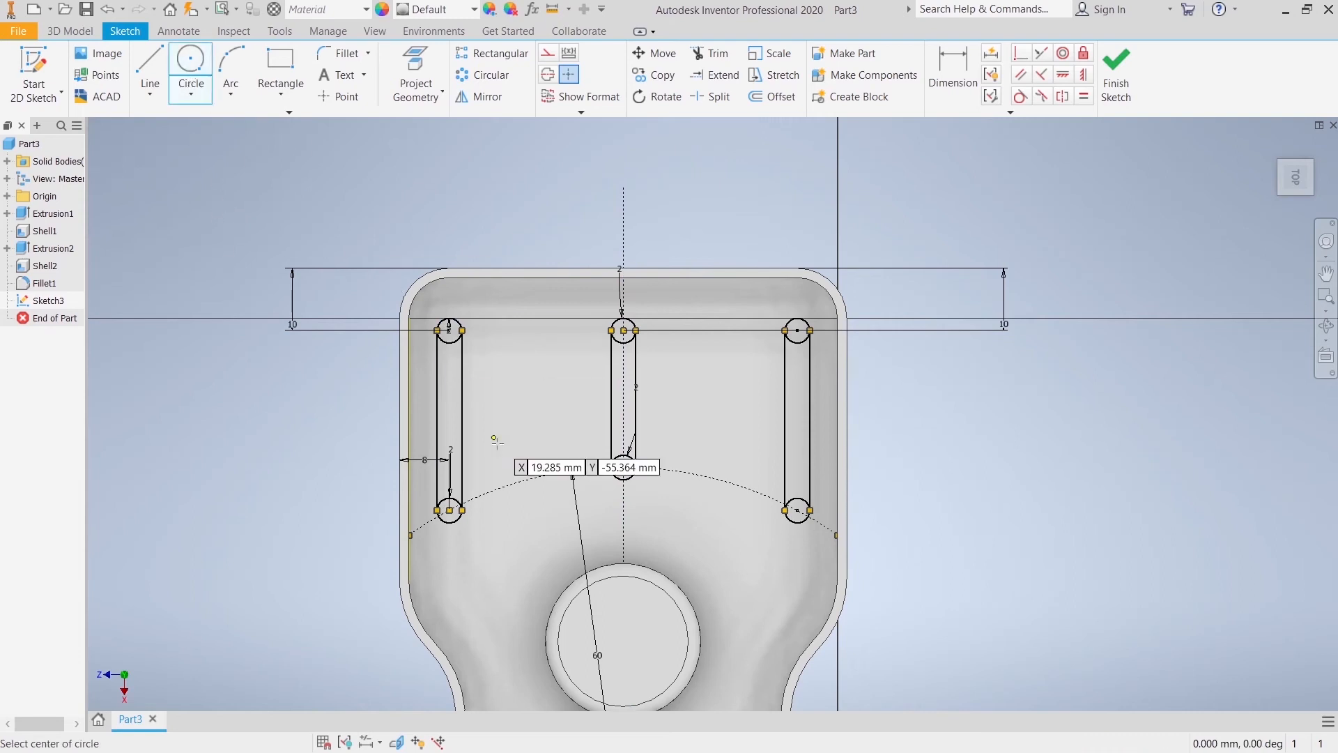
click(526, 480)
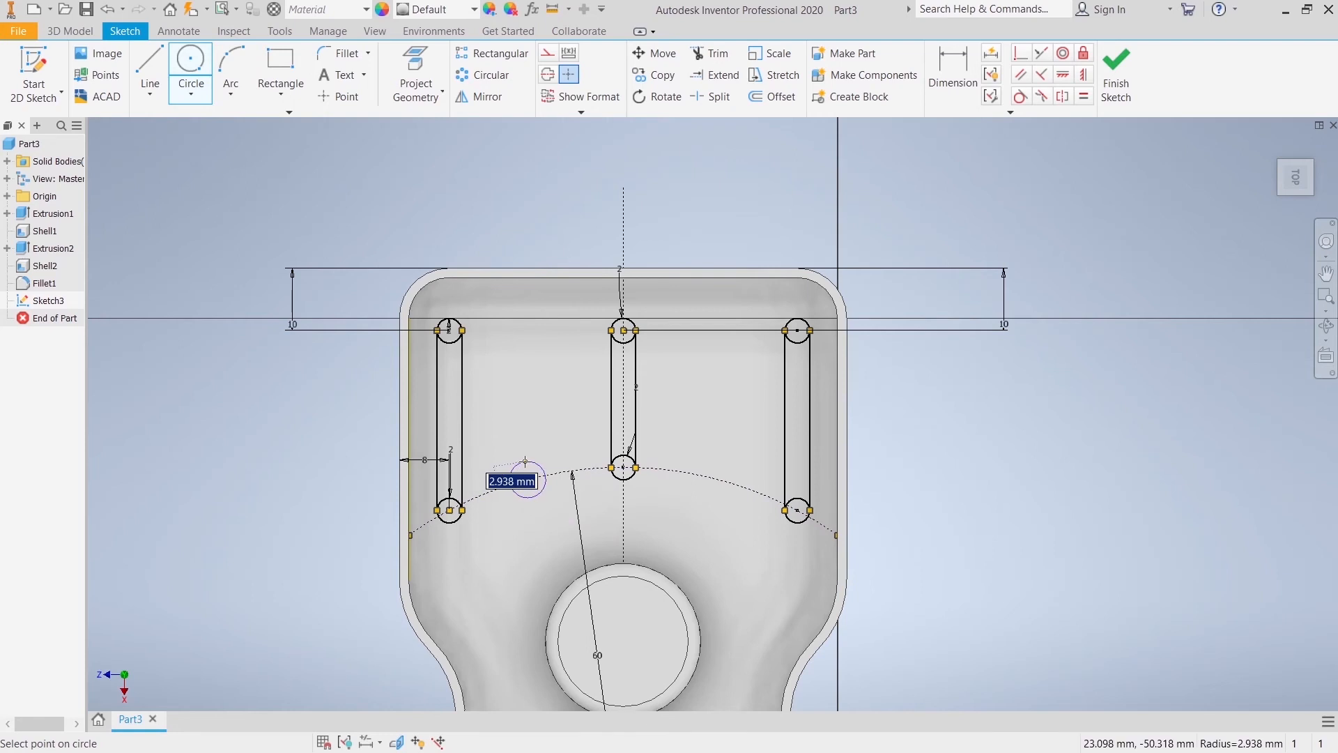
text(2)
key(Return)
right_click(215, 445)
click(264, 448)
Draw a construction line from the notch arc's centre to the centre of the new circle on the arc.
middle_drag(270, 519, 183, 366)
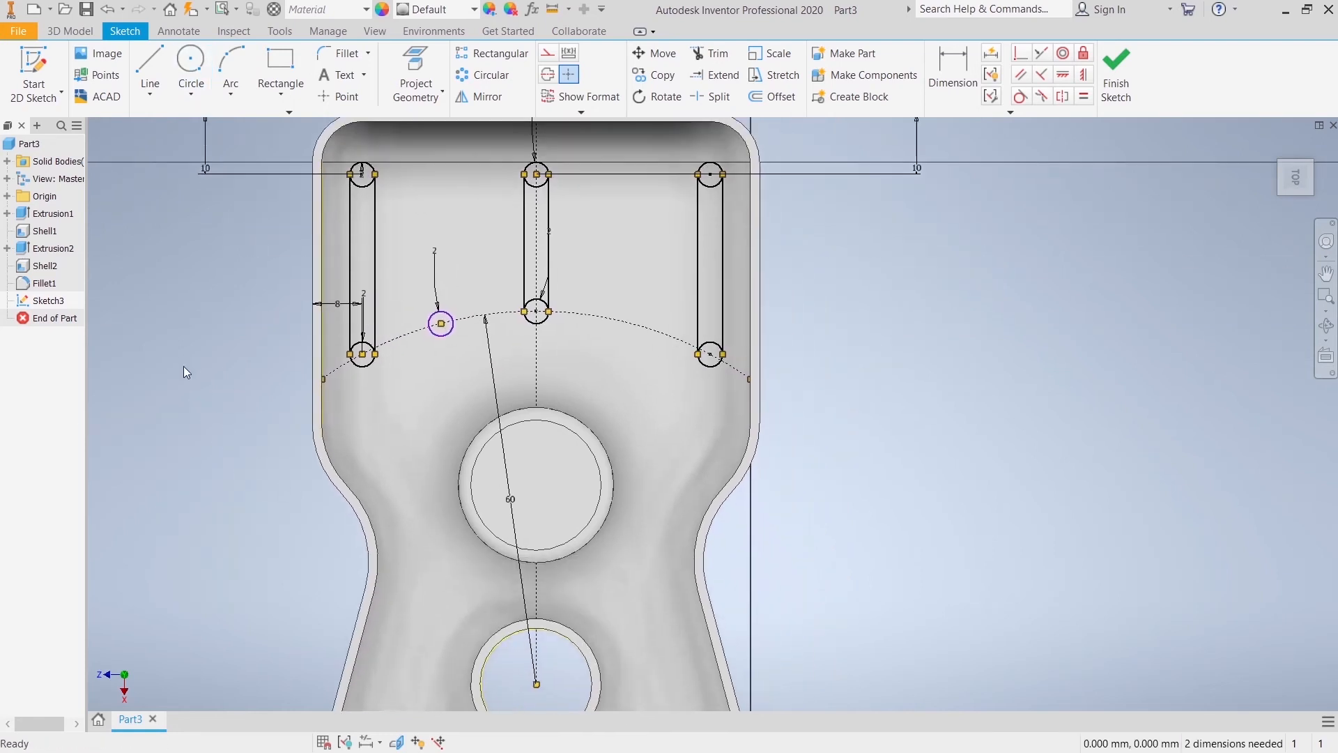
click(151, 70)
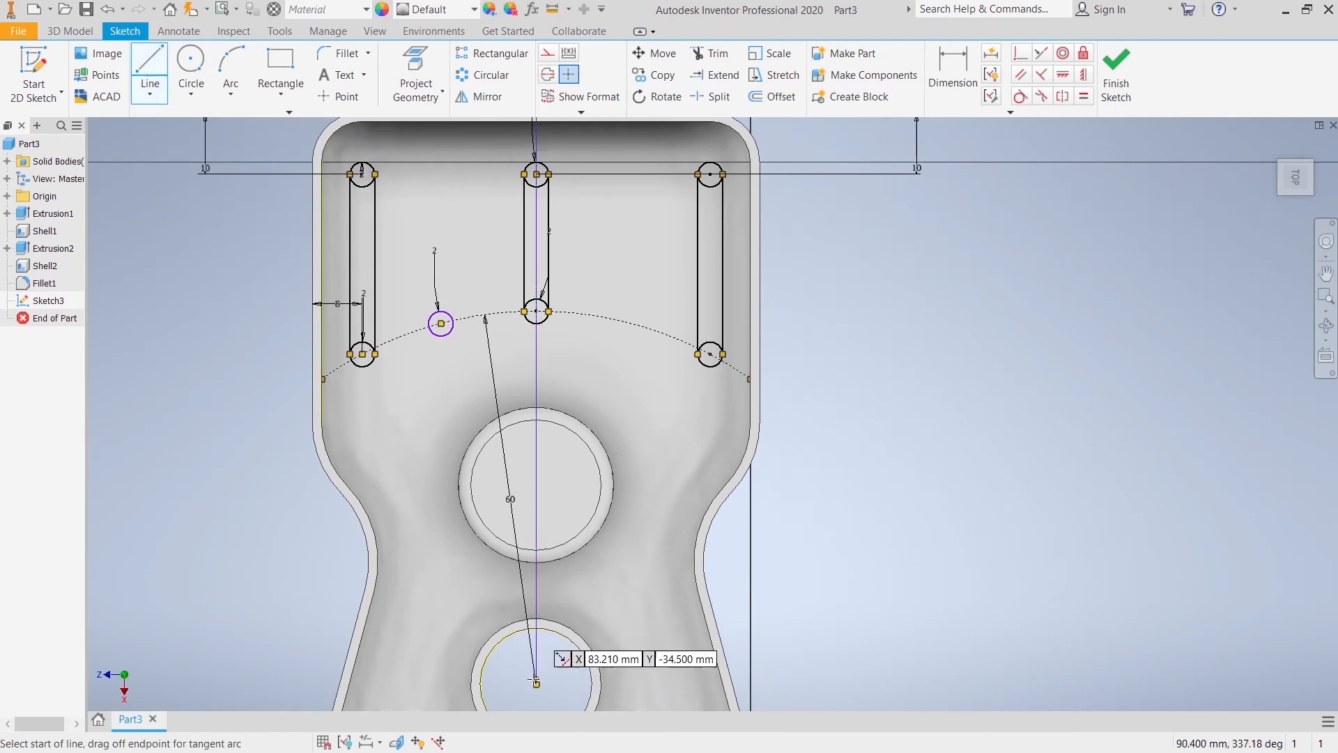
click(537, 684)
click(441, 323)
right_click(442, 323)
click(487, 327)
right_click(450, 355)
click(528, 358)
Dimension the angle between the slanted construction line and the centreline as 15 degrees.
click(954, 67)
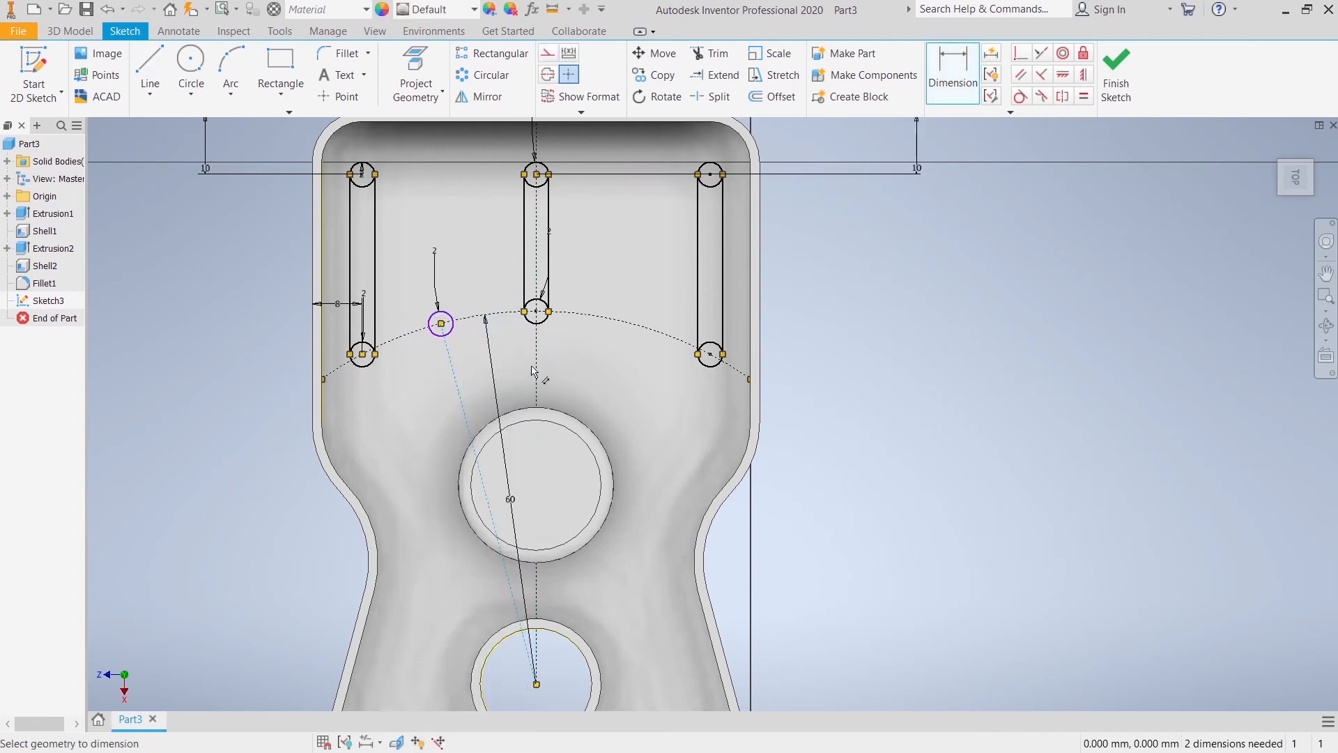
click(510, 363)
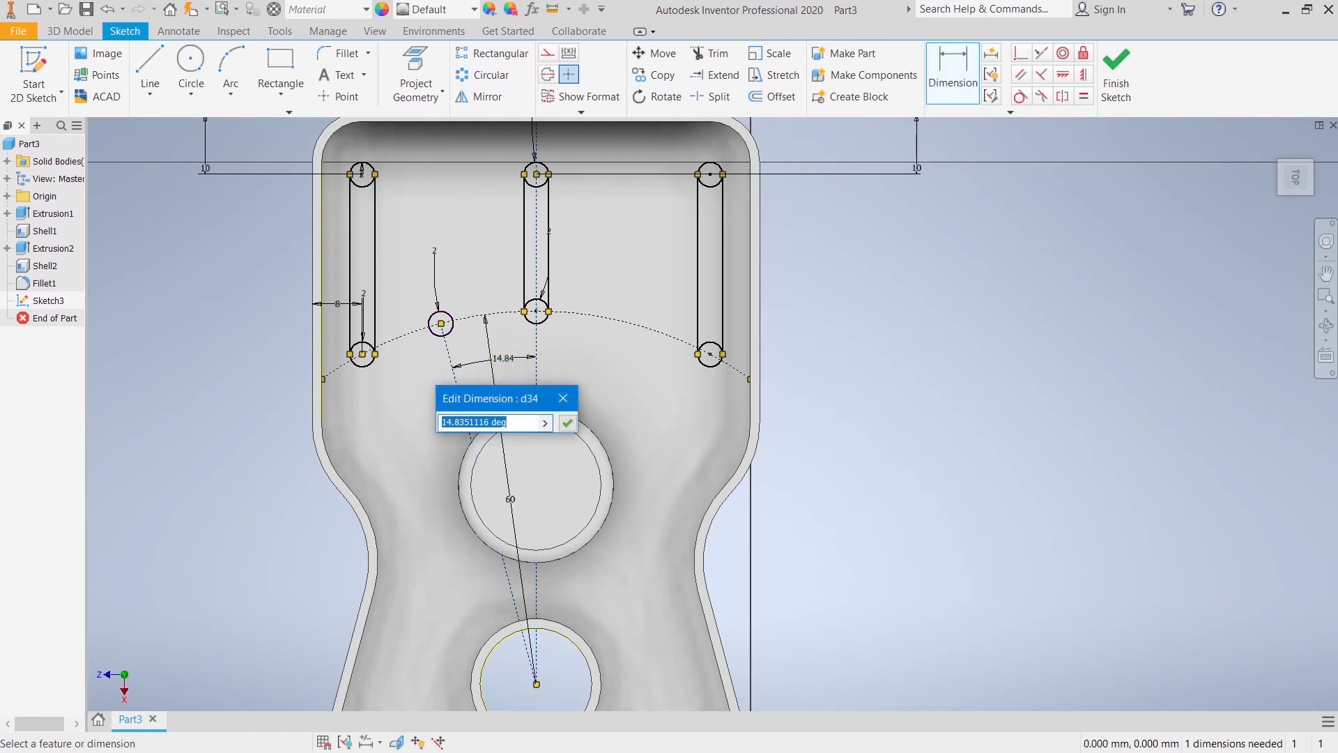
key(Return)
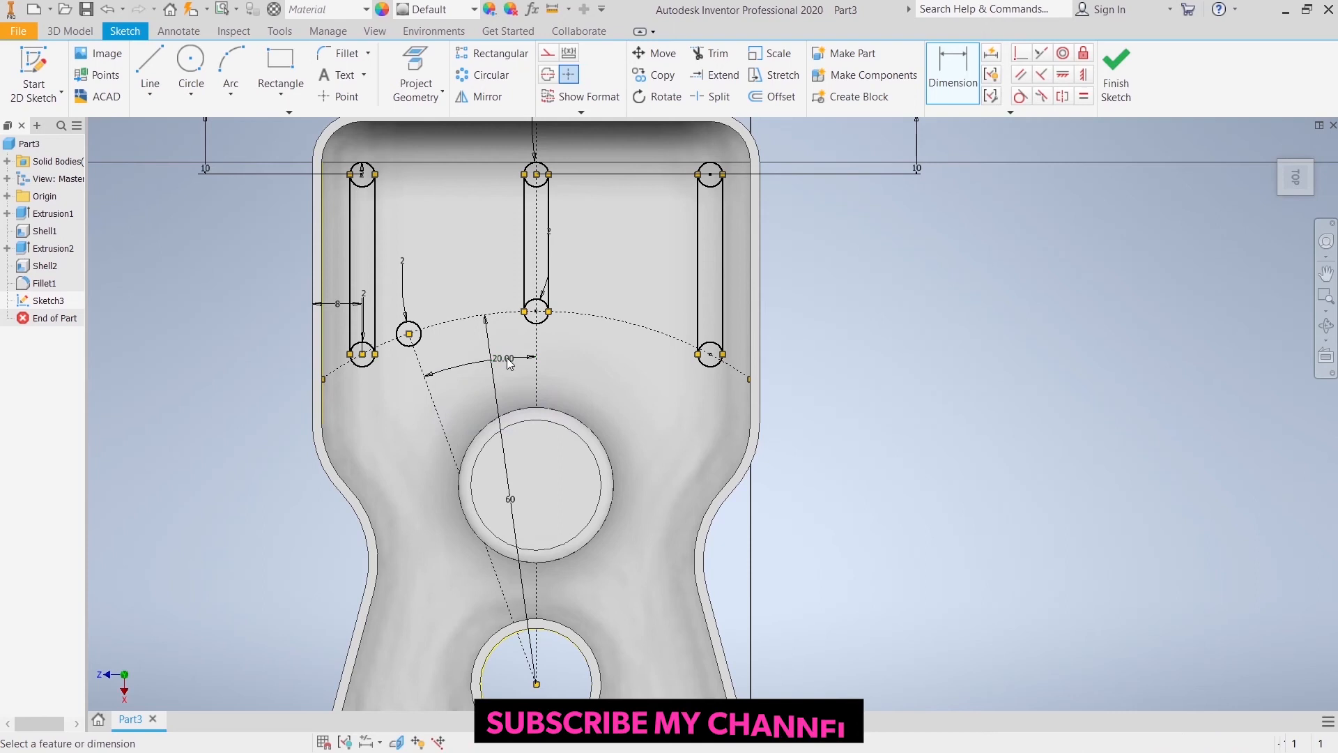
click(484, 425)
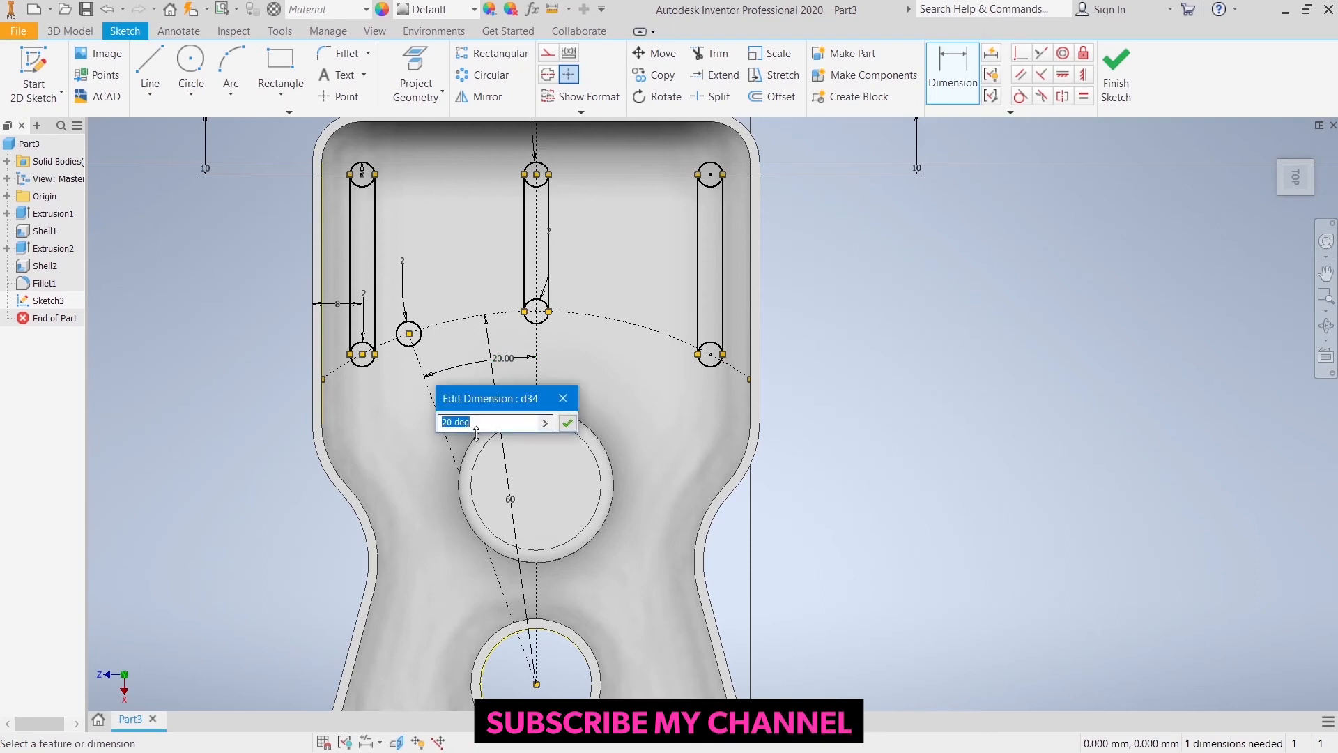
text(15)
key(Return)
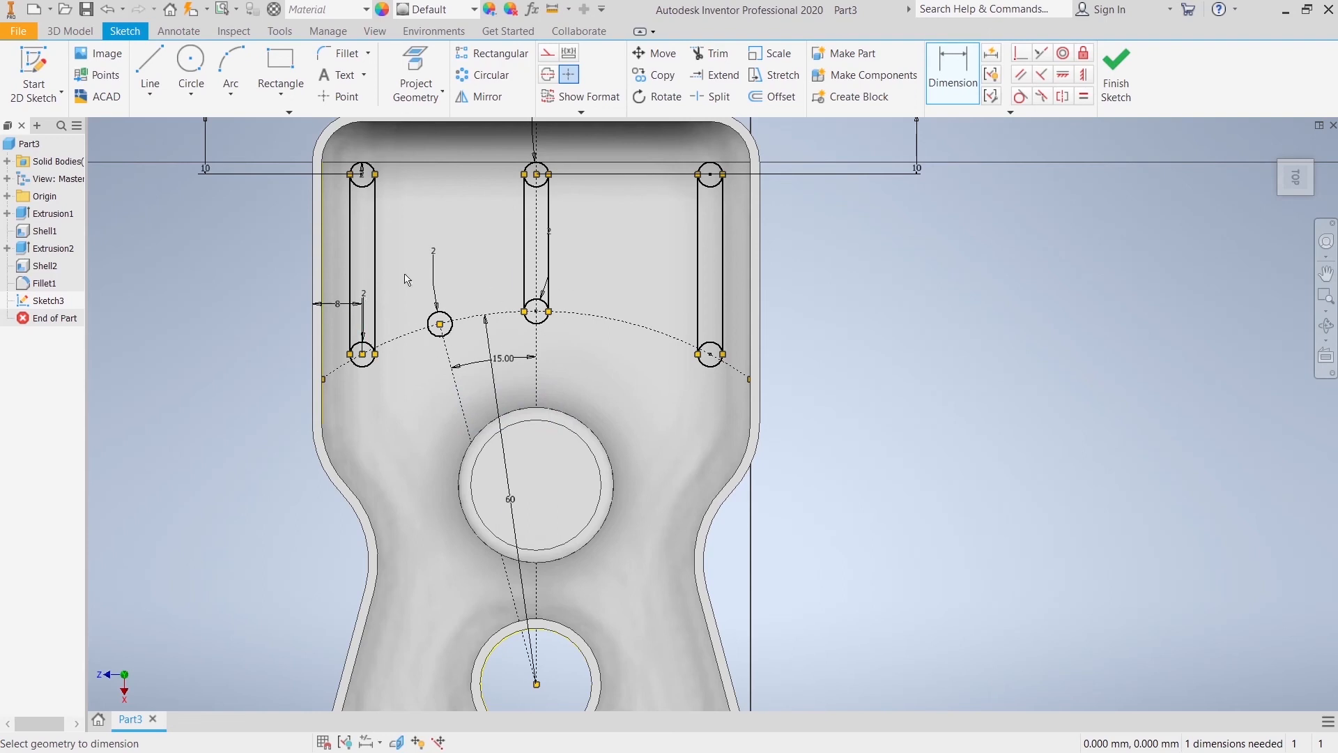
Draw a circle of 2 mm radius above the angled arc circle, level with the slots' end circles.
middle_drag(630, 279, 619, 458)
click(191, 67)
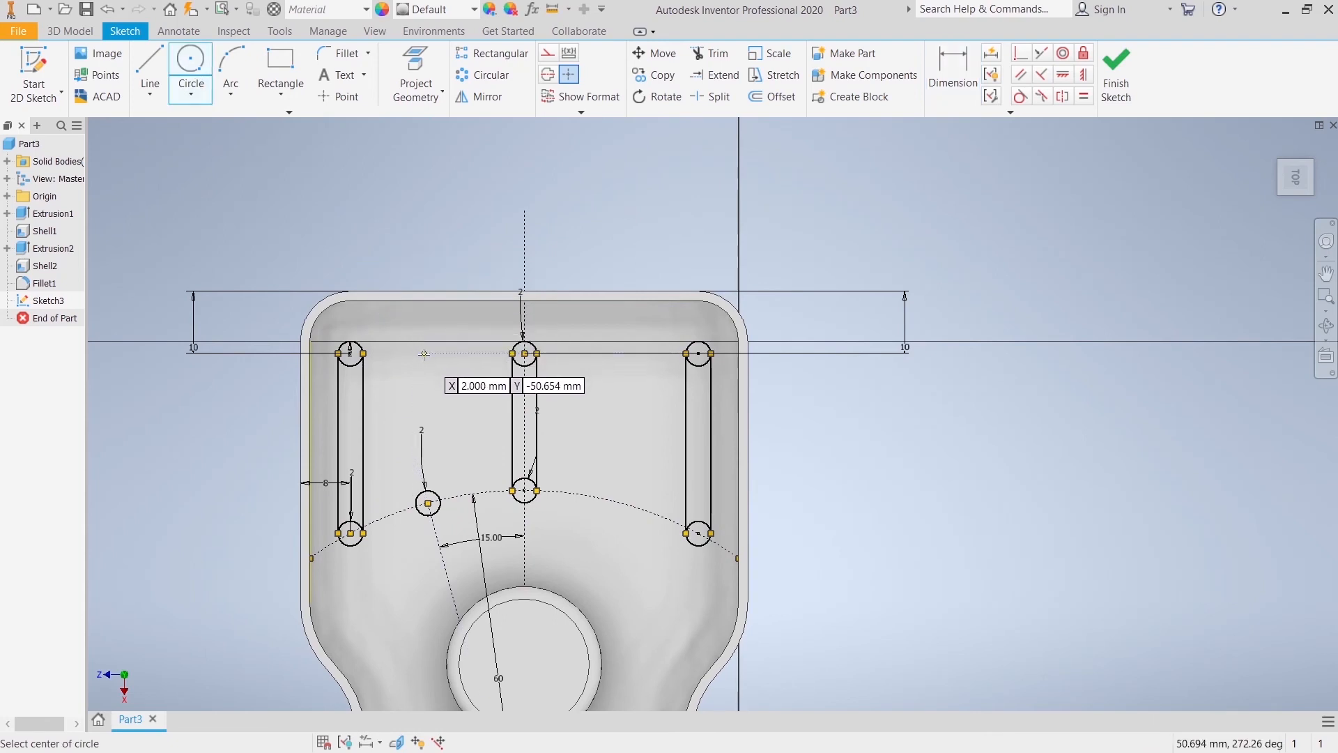
click(424, 354)
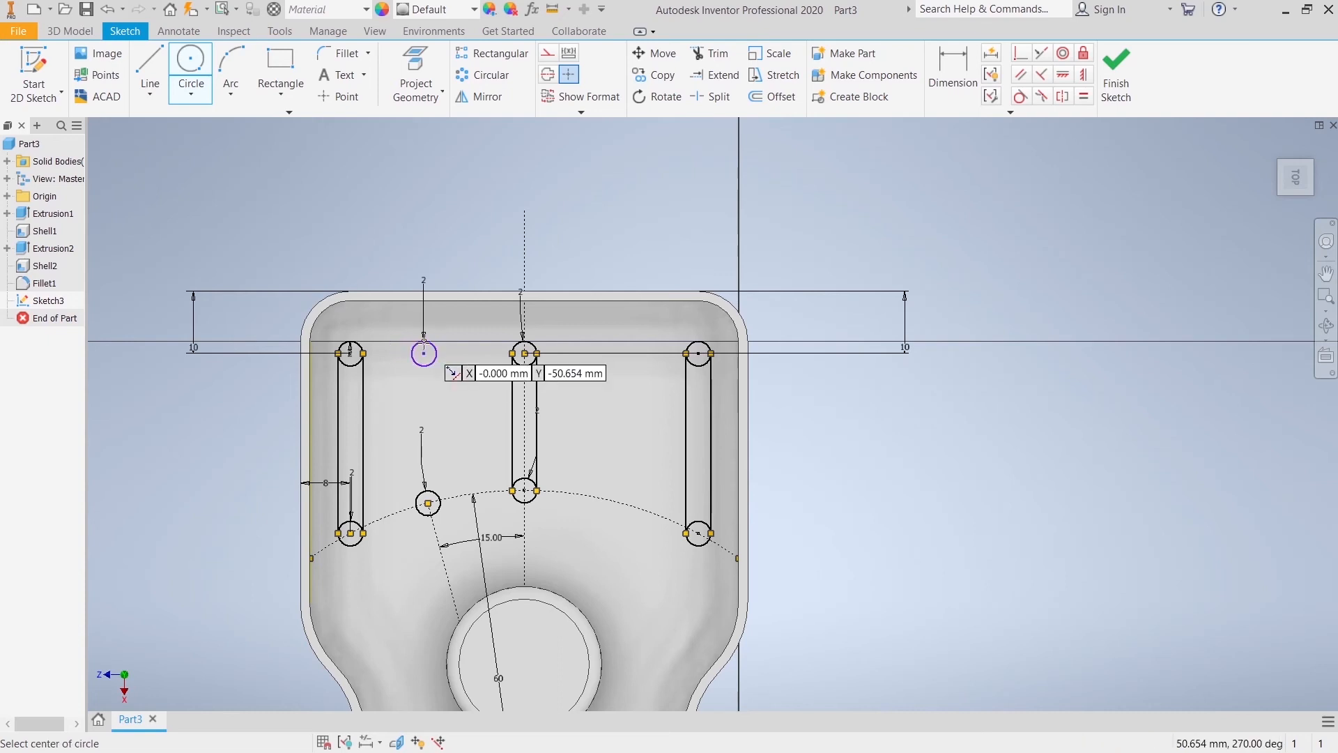
right_click(420, 208)
click(469, 207)
Align the new end circle's centre with the angled arc circle's centre using a Horizontal constraint.
click(1060, 74)
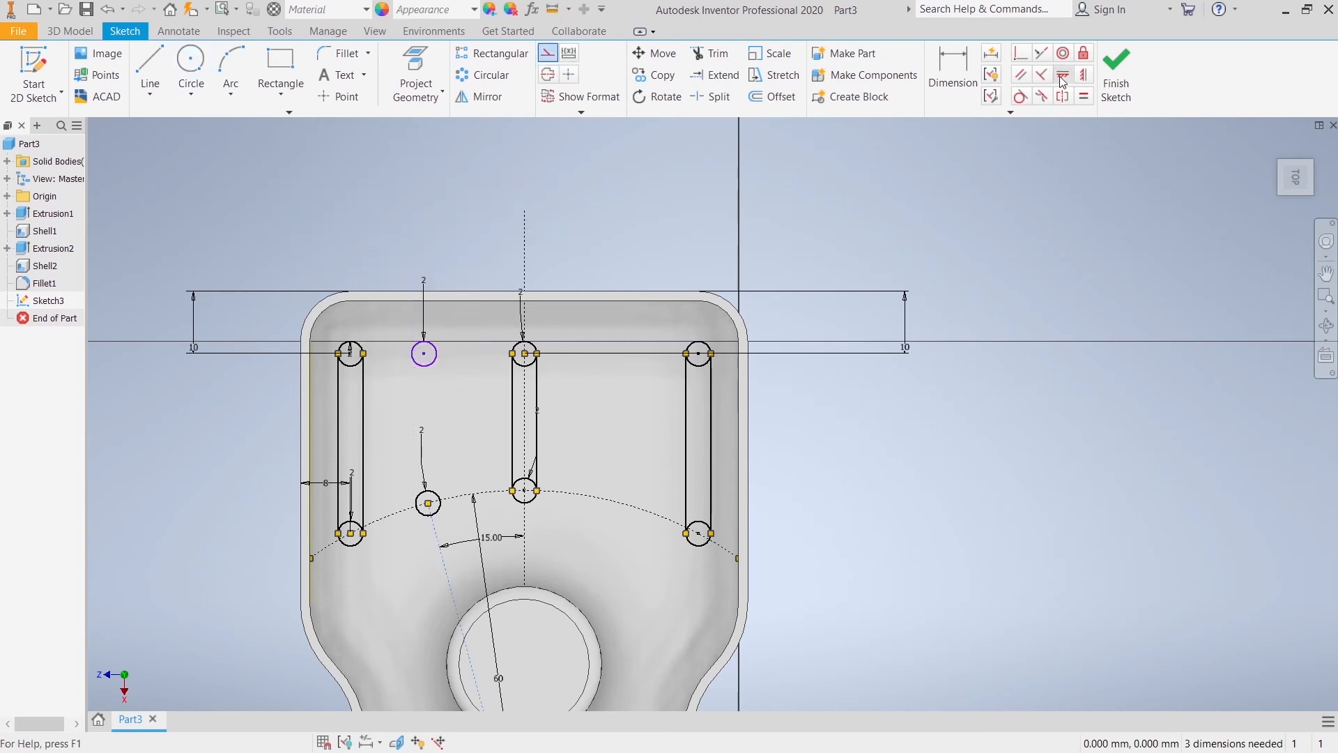
click(537, 432)
click(355, 153)
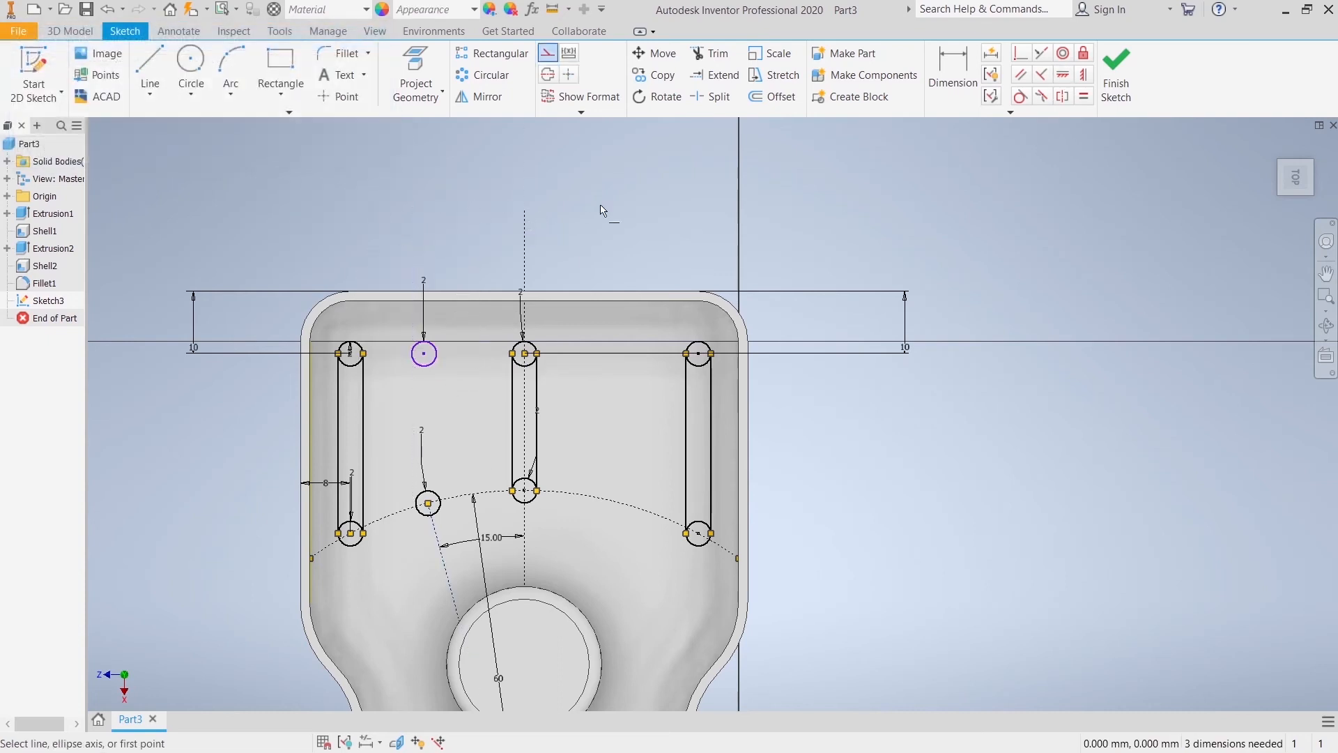
right_click(601, 207)
click(650, 210)
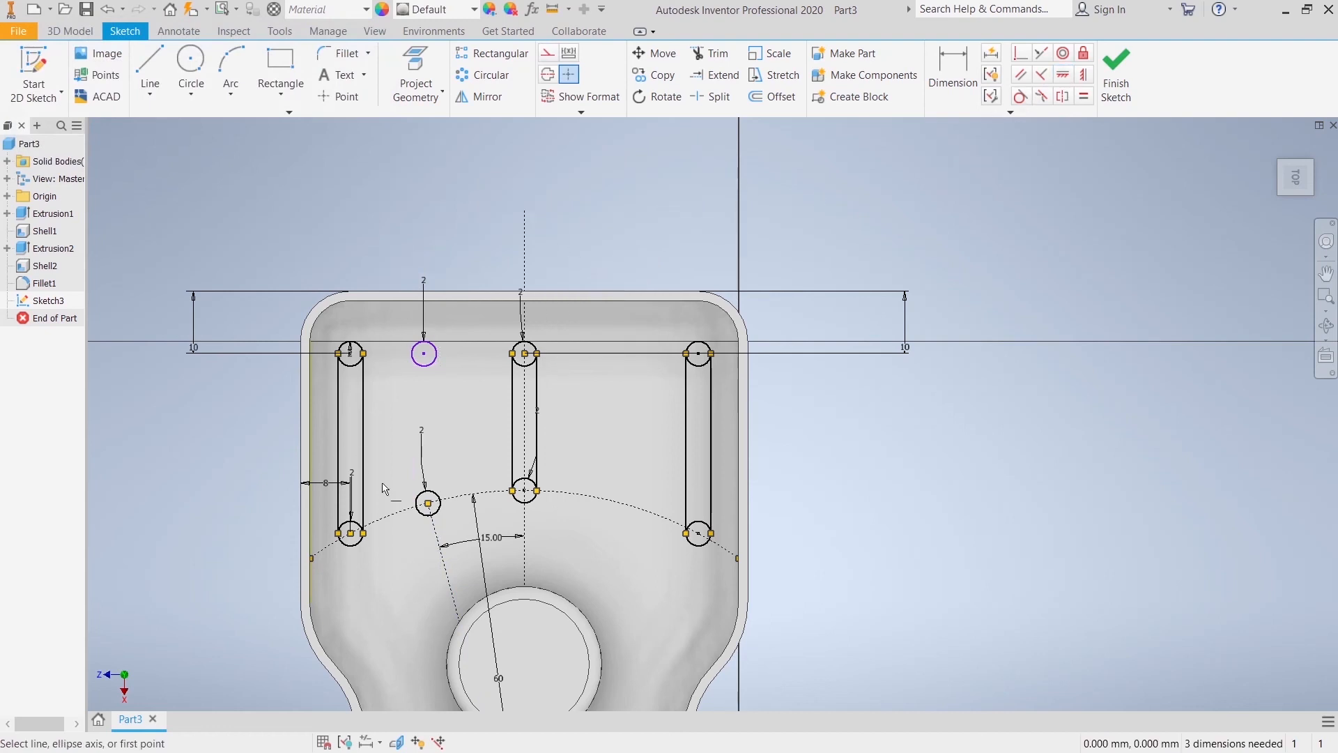
click(427, 359)
right_click(442, 220)
click(488, 218)
Draw the outer side line joining the angled arc circle to the end circle above it.
click(150, 70)
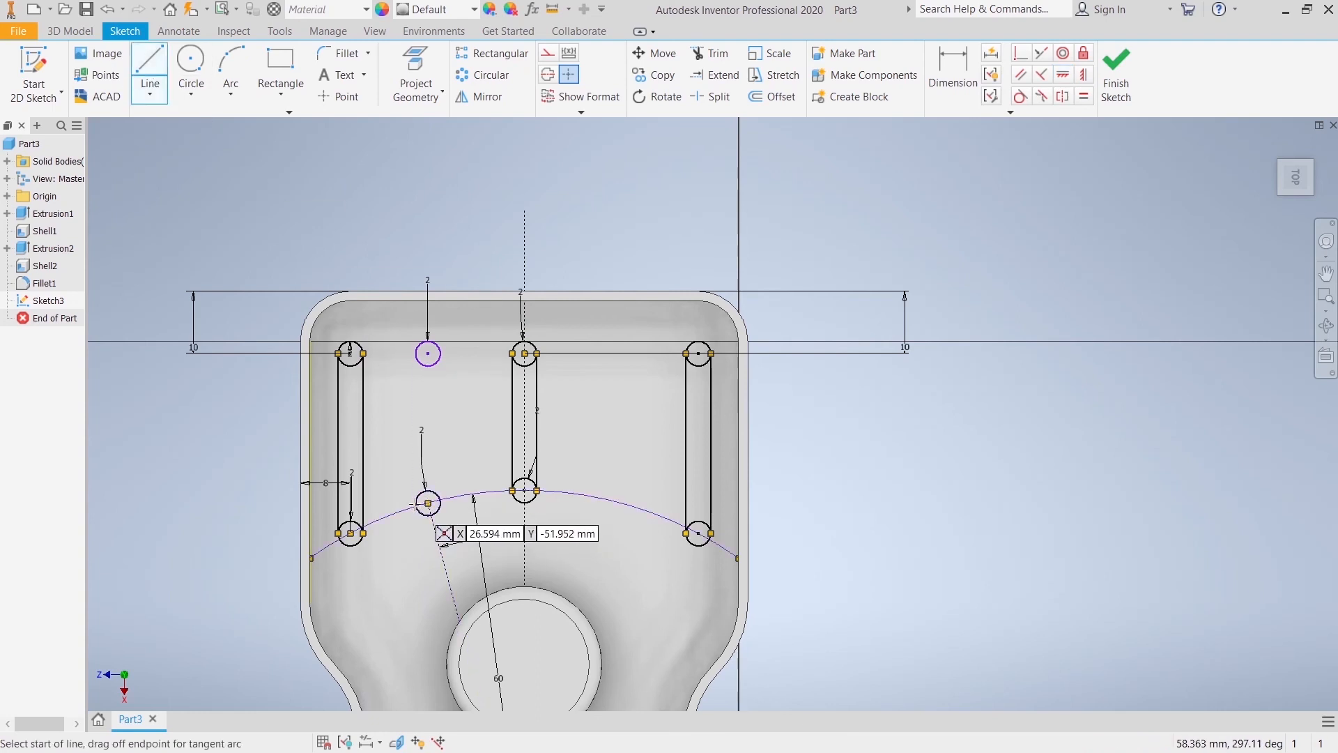
click(427, 503)
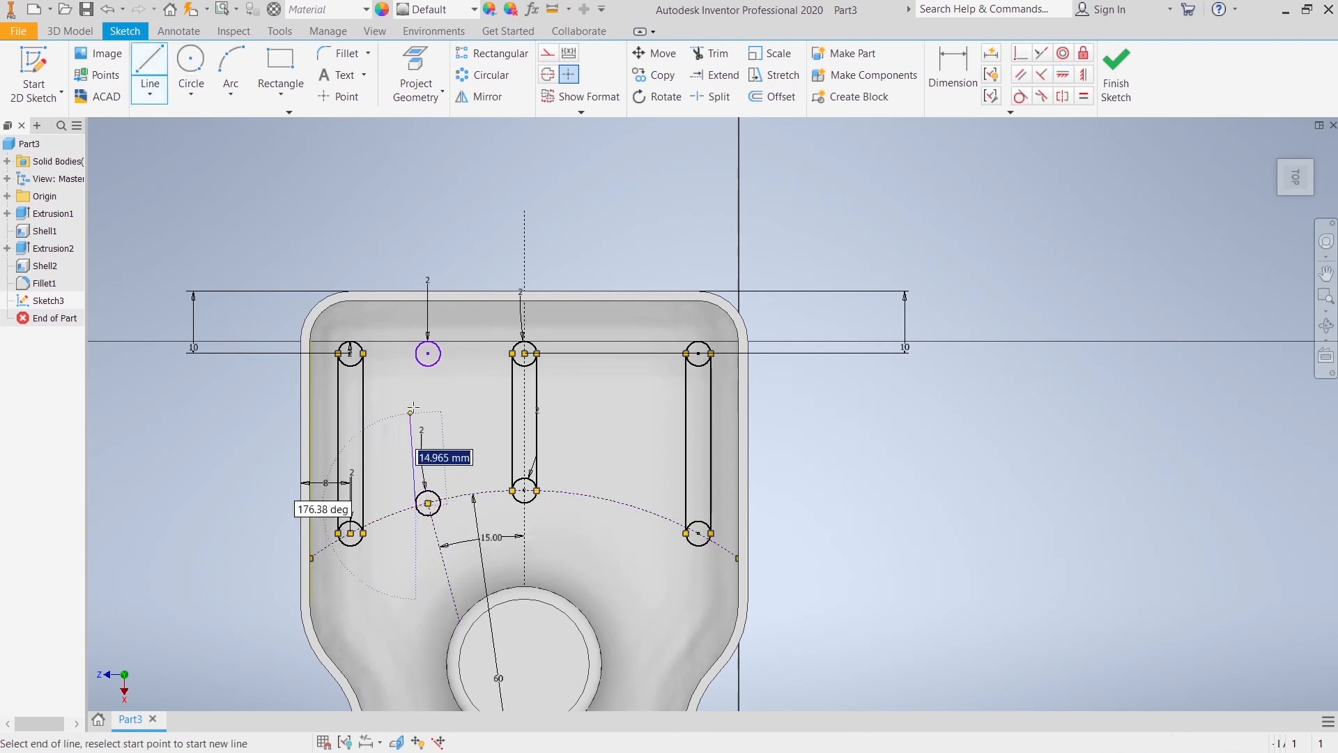
click(418, 353)
right_click(425, 362)
click(462, 354)
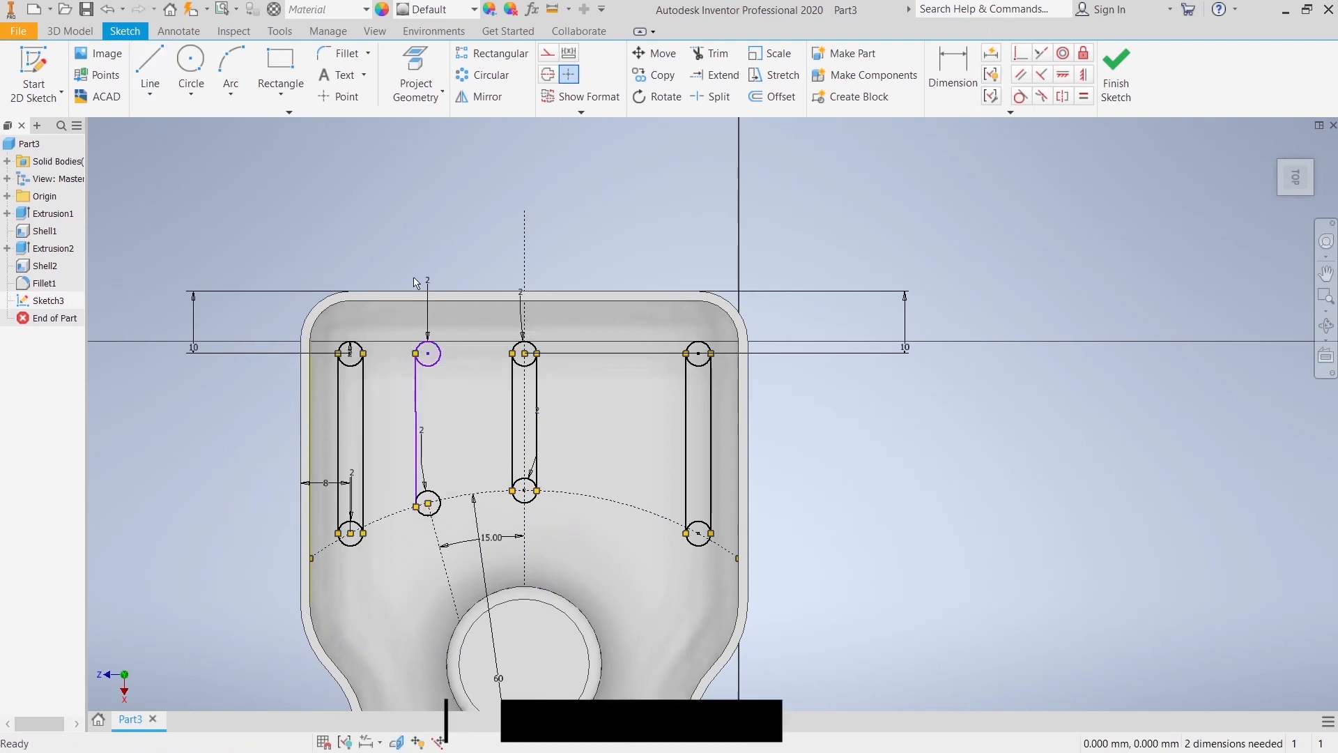
Draw the inner side line joining the angled arc circle to the end circle above it.
click(150, 70)
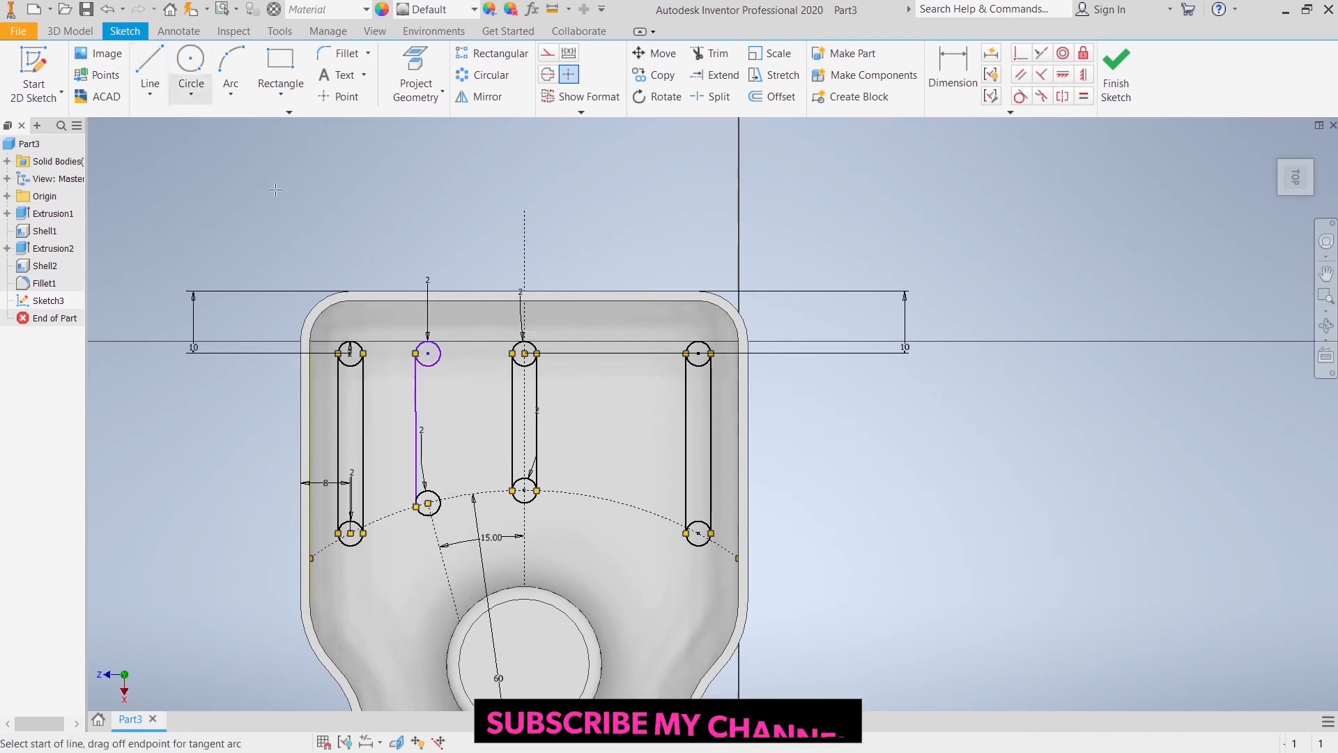
click(440, 502)
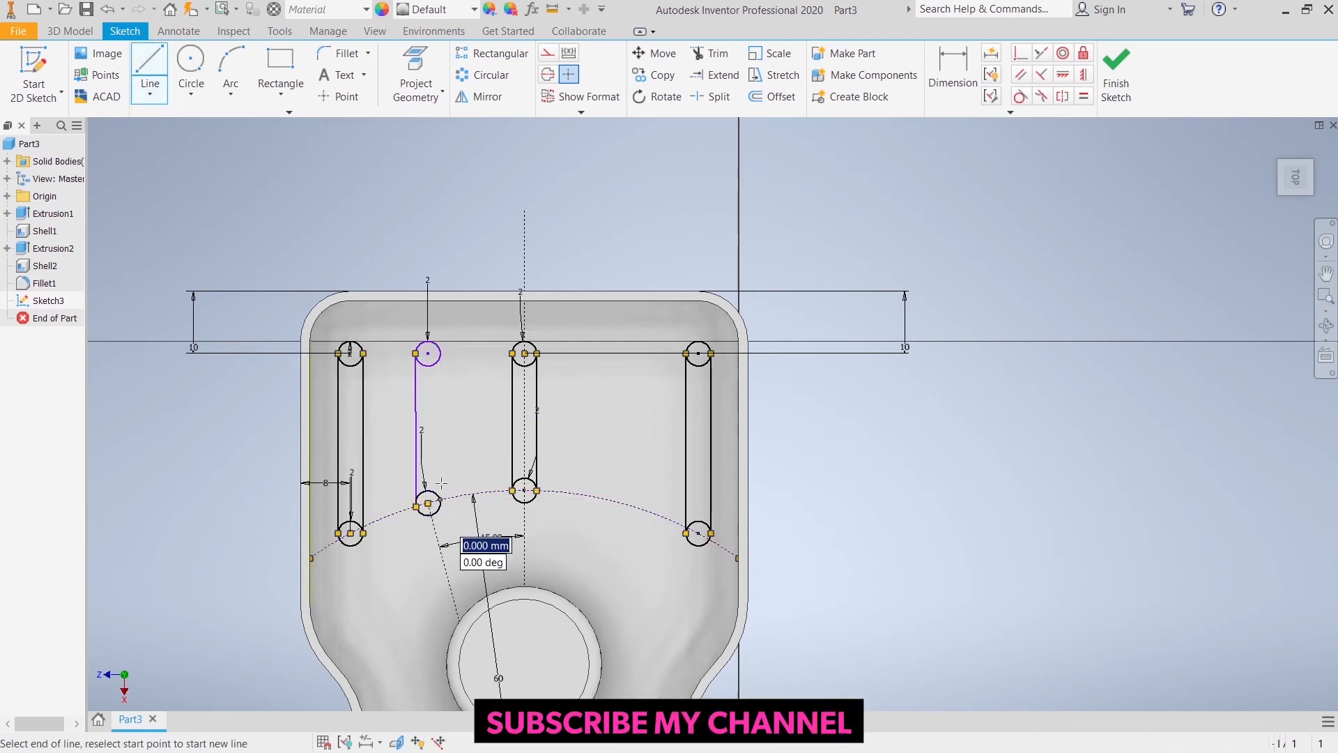
click(440, 353)
right_click(446, 355)
click(488, 357)
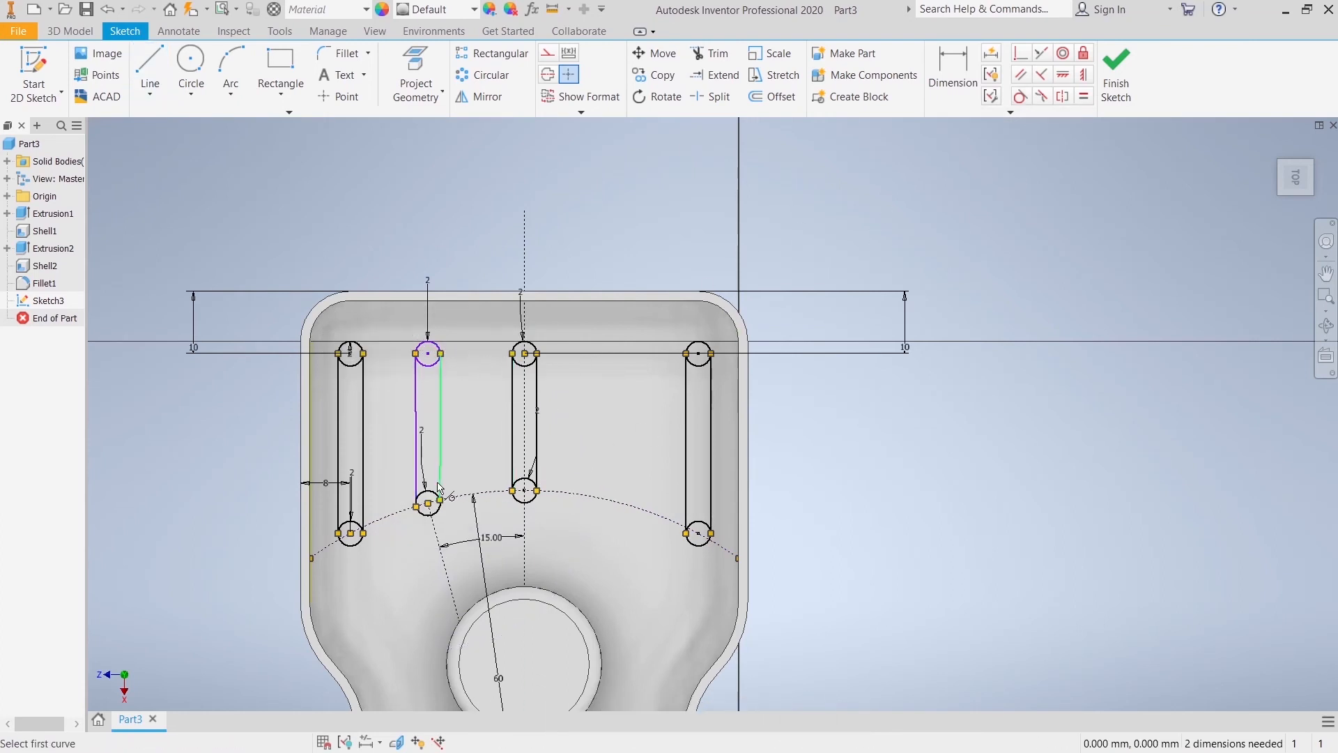
Try to make the angled slot's side line tangent to its arc circle, and undo the constraint.
scroll(440, 488, up, 5)
click(450, 514)
click(448, 509)
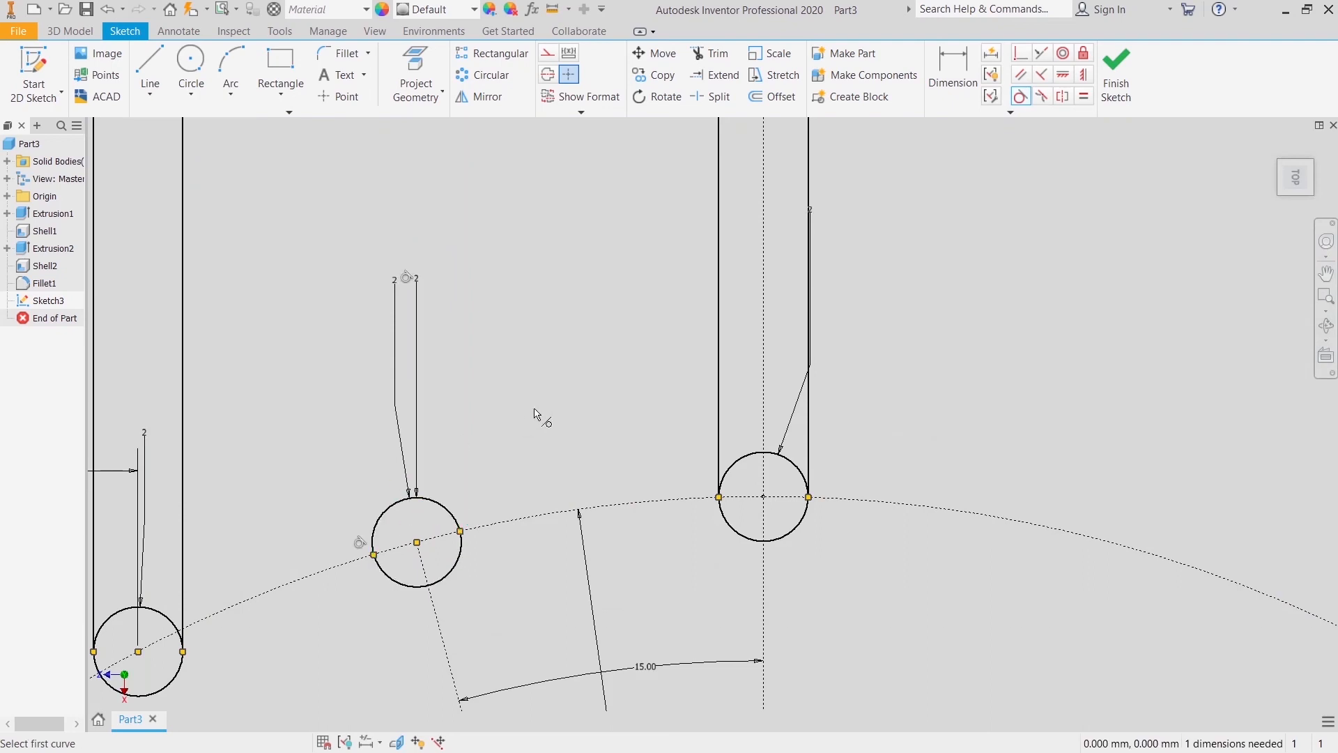
key(ctrl+z)
scroll(525, 408, down, 5)
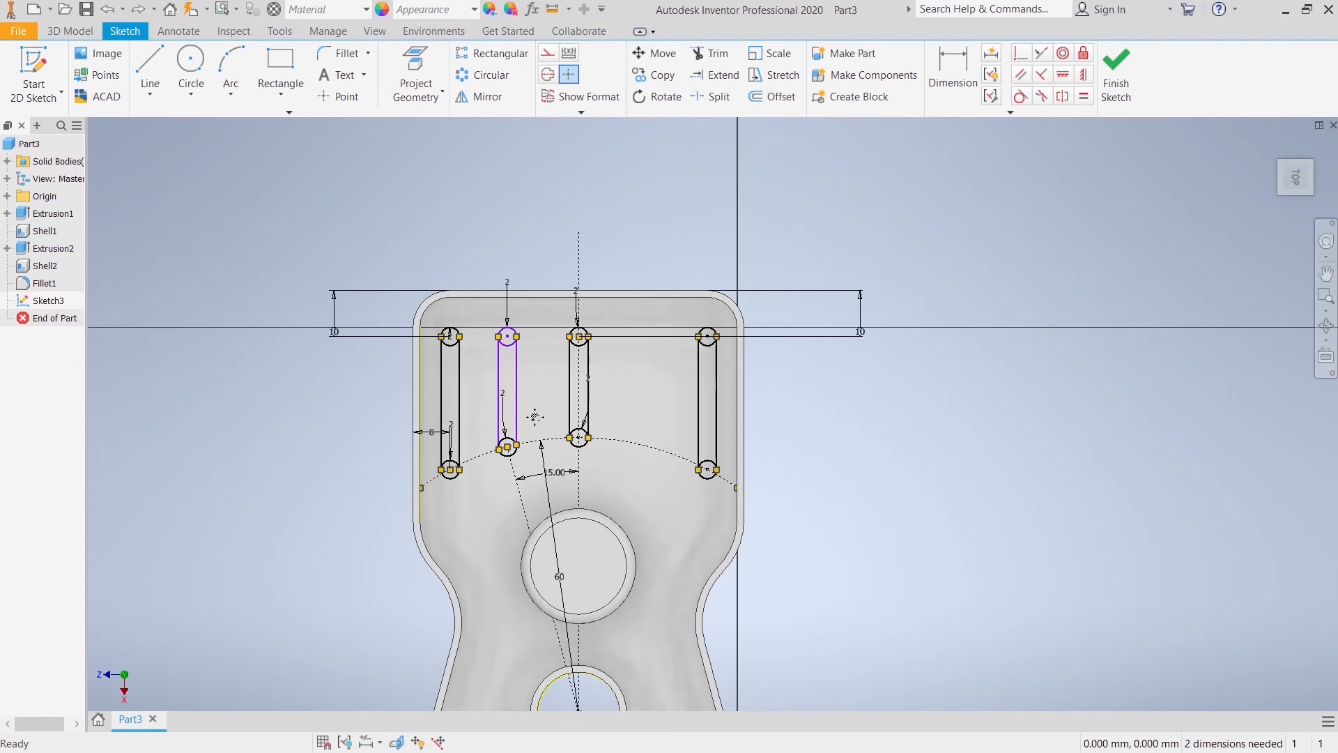
Dimension the angled slot's upper end circle centre 10 mm from the part's upper outer edge.
scroll(529, 382, up, 3)
click(953, 91)
click(491, 300)
click(498, 252)
click(263, 294)
right_click(362, 179)
click(428, 182)
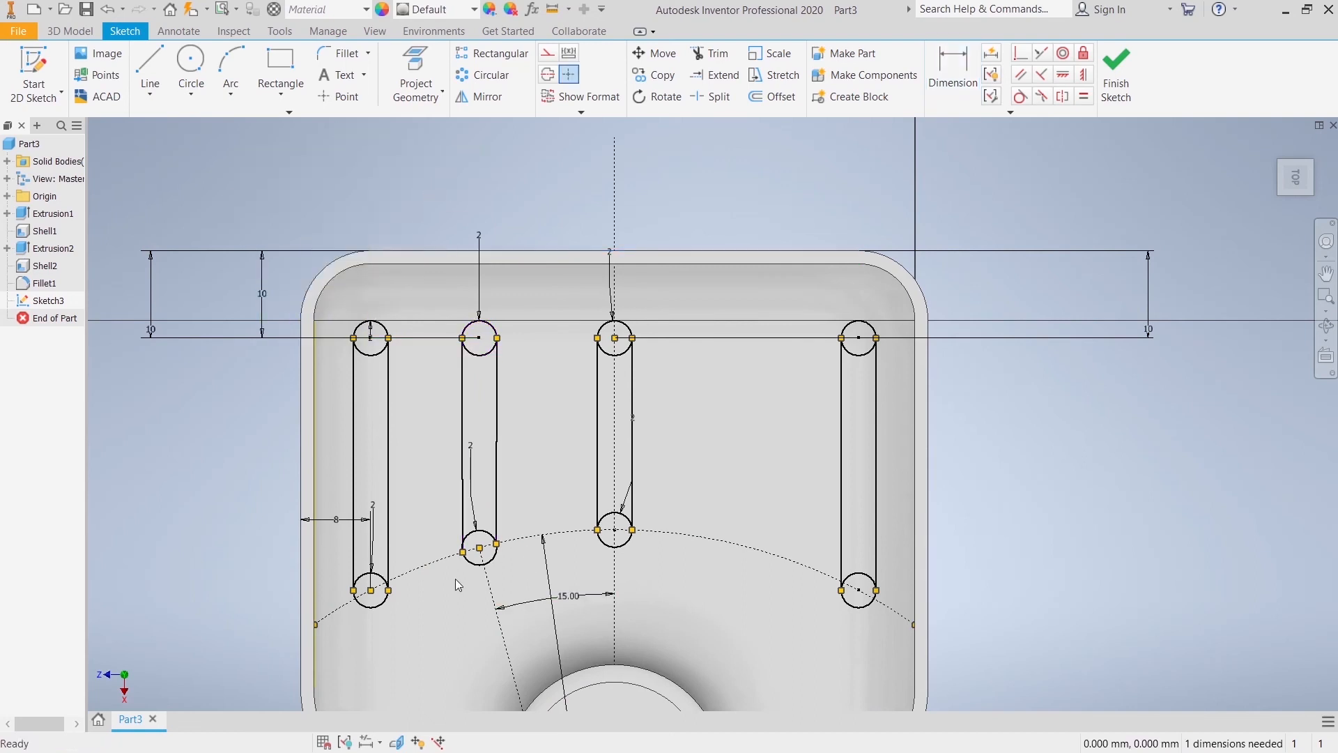
Try to apply a Tangent constraint between the angled slot's outer side line and its arc circle.
scroll(462, 552, up, 10)
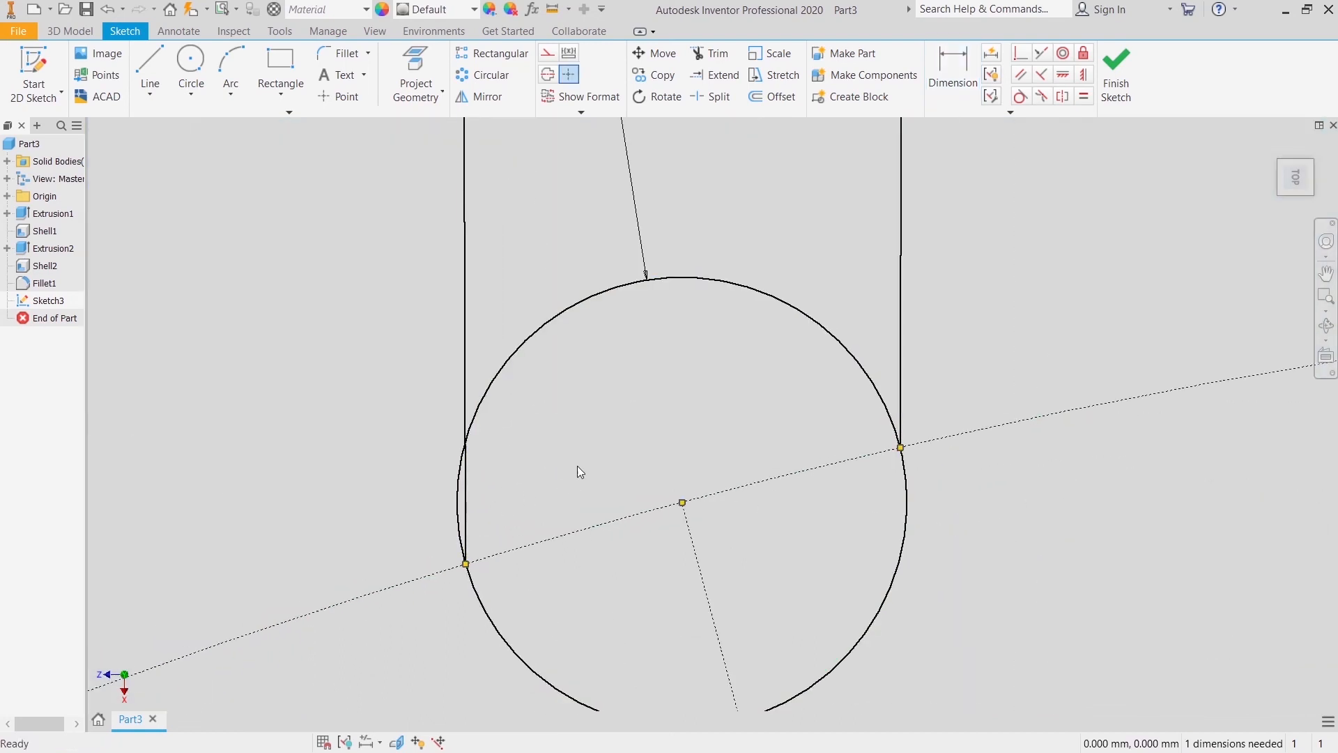
scroll(578, 446, down, 10)
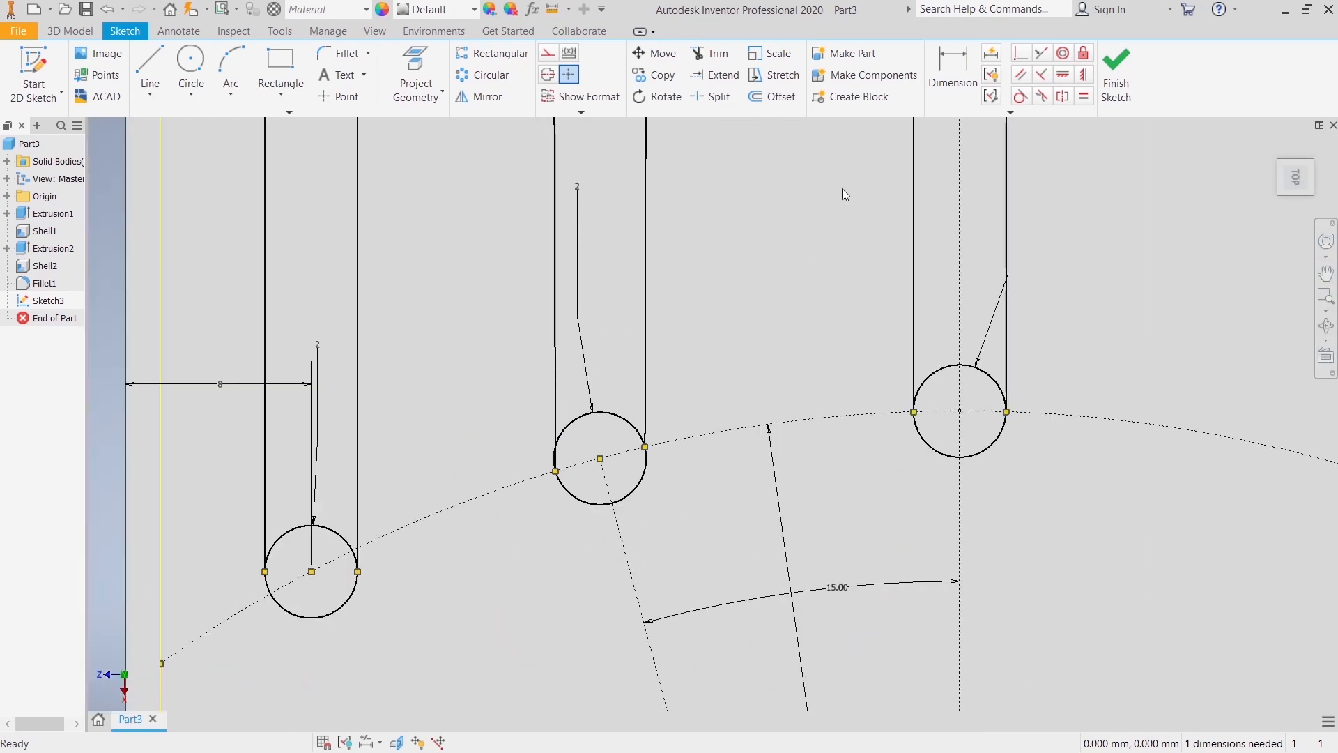
click(953, 69)
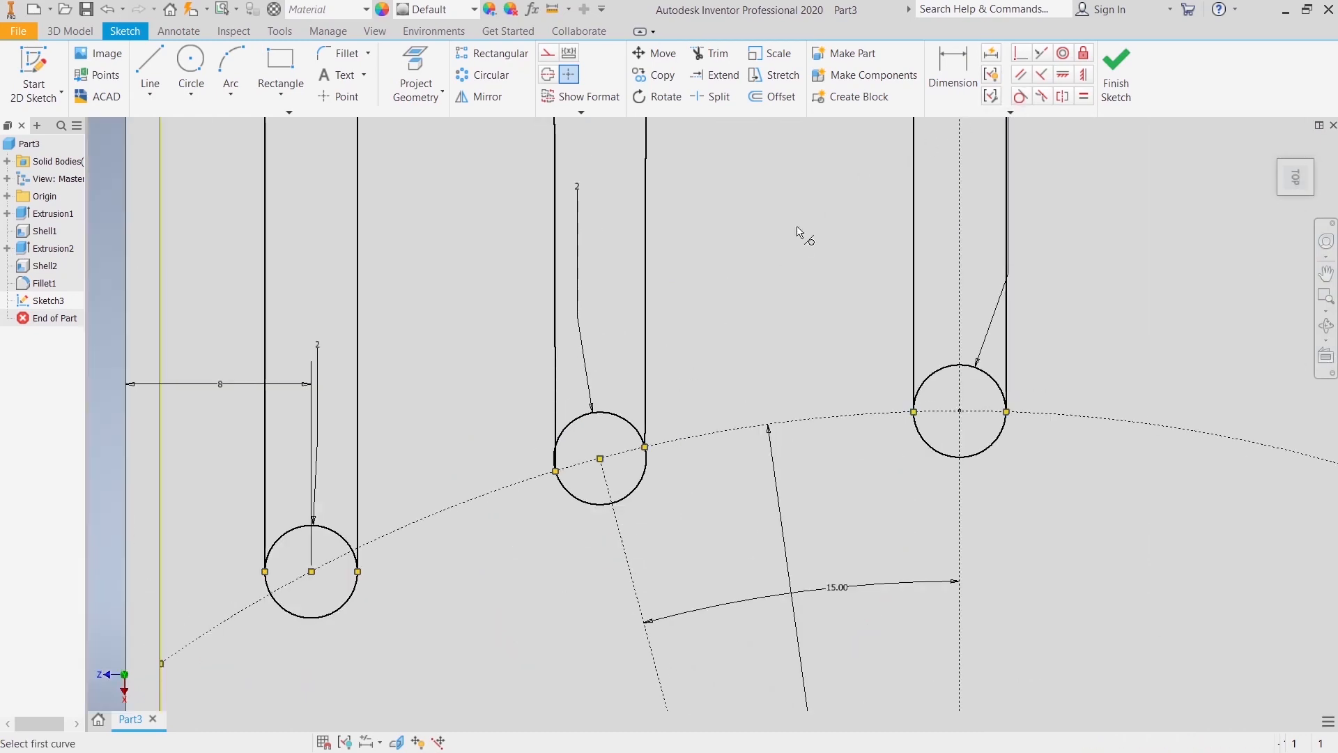
click(561, 425)
click(365, 159)
right_click(469, 319)
click(526, 319)
scroll(504, 397, down, 5)
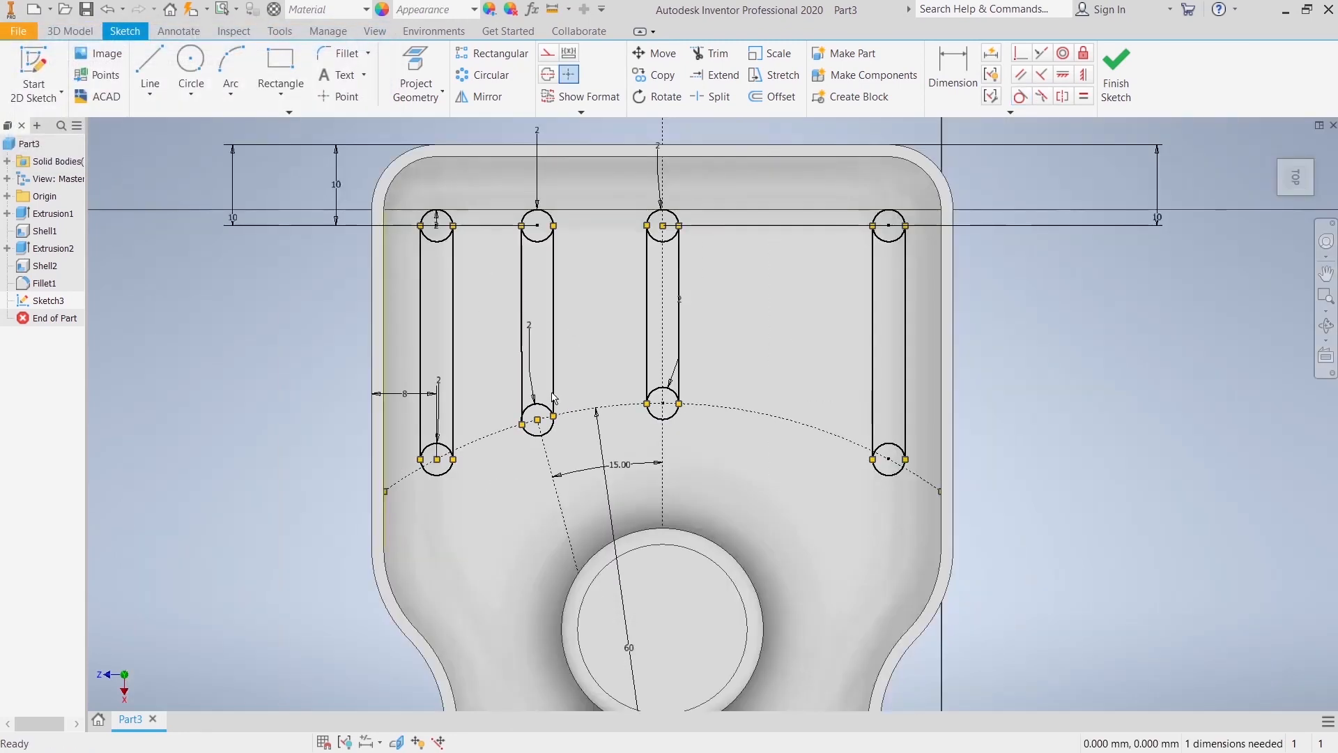
Remove the 10 mm dimension on the angled slot's upper circle and delete both of the slot's side lines.
scroll(556, 411, down, 4)
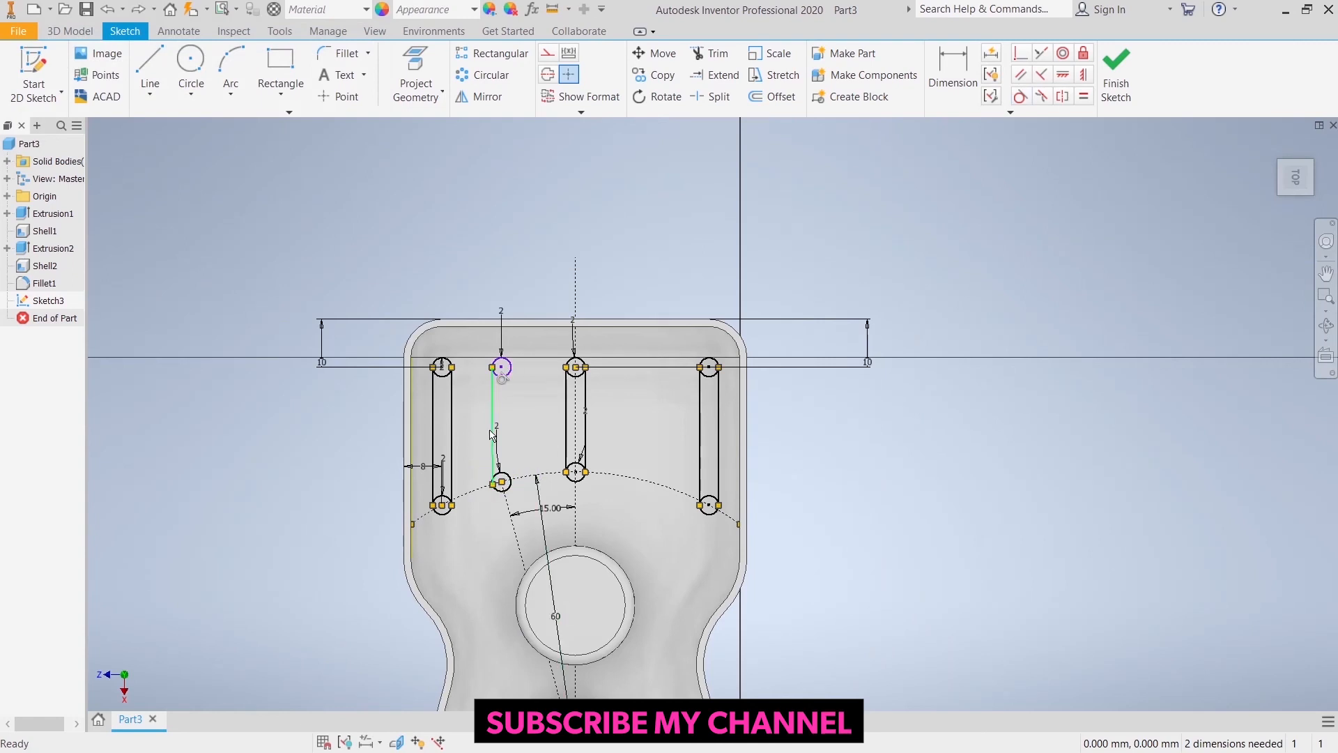
right_click(490, 429)
click(489, 382)
scroll(515, 481, up, 3)
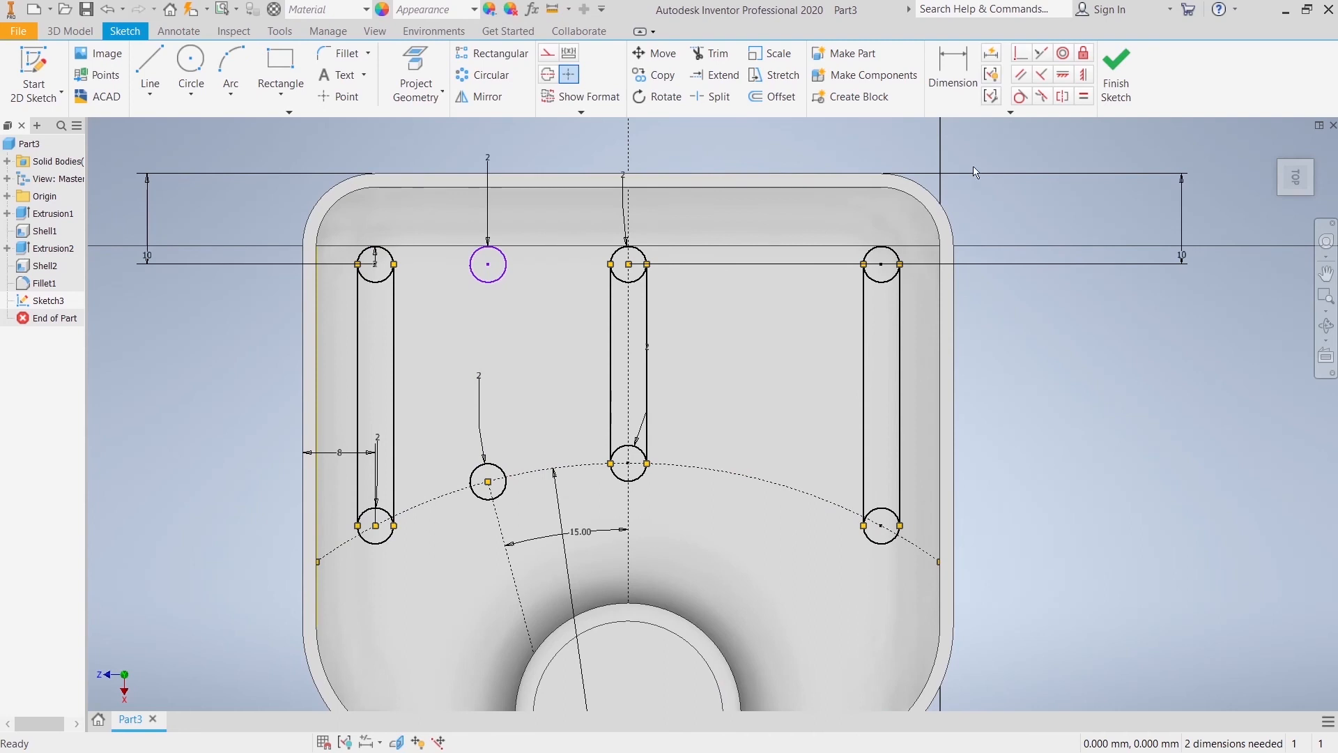
Add a 10 mm dimension between the part's upper outer edge and the centre of the angled slot's upper circle.
click(953, 69)
click(513, 174)
click(256, 233)
right_click(364, 132)
click(432, 131)
Draw a vertical inner side line from the upper end circle down to the side of the angled arc circle.
click(153, 69)
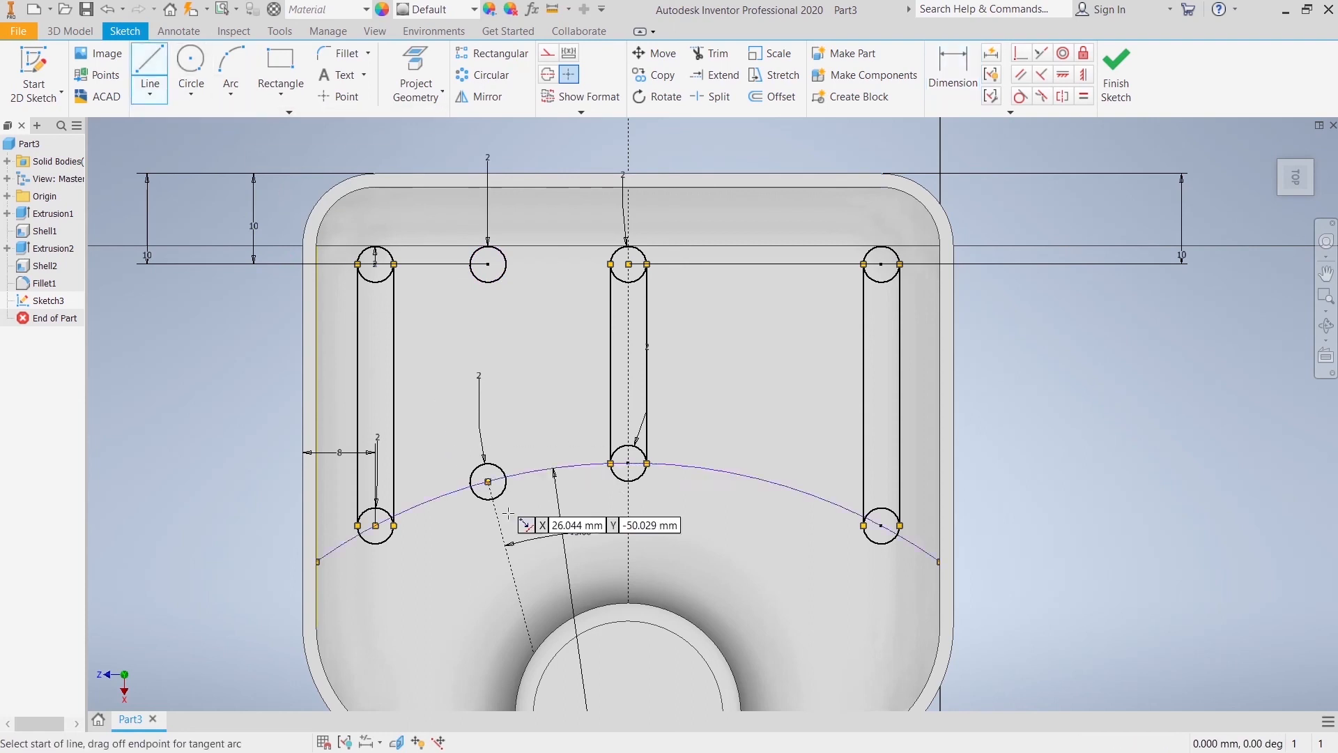
click(506, 265)
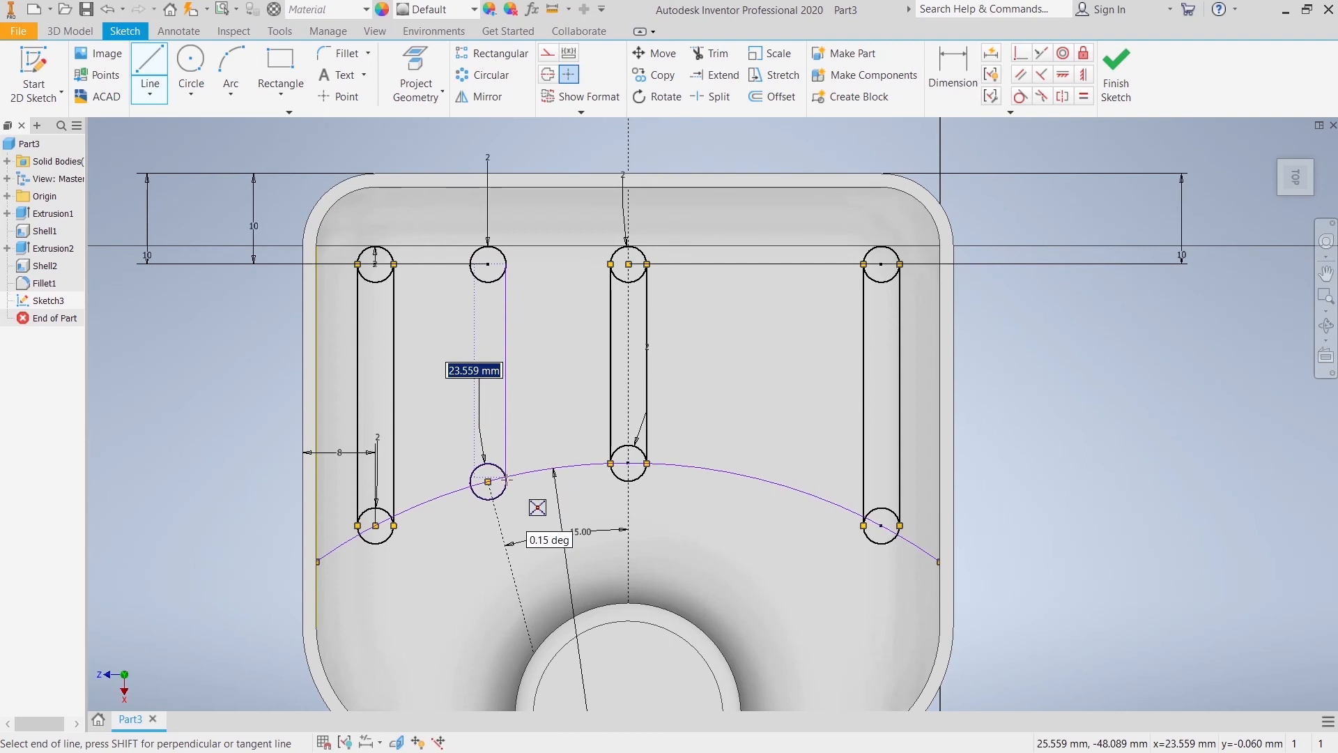
scroll(510, 480, up, 5)
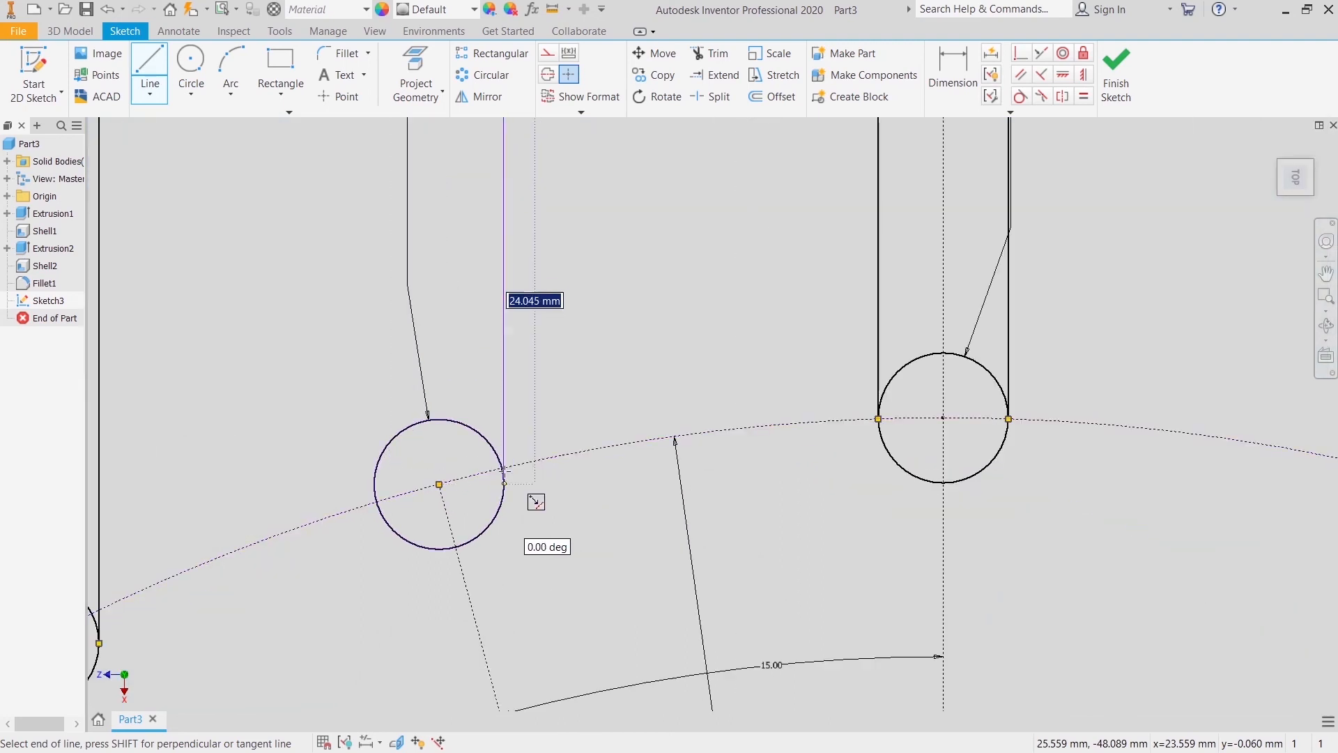
click(503, 483)
right_click(503, 485)
click(555, 487)
scroll(580, 271, down, 5)
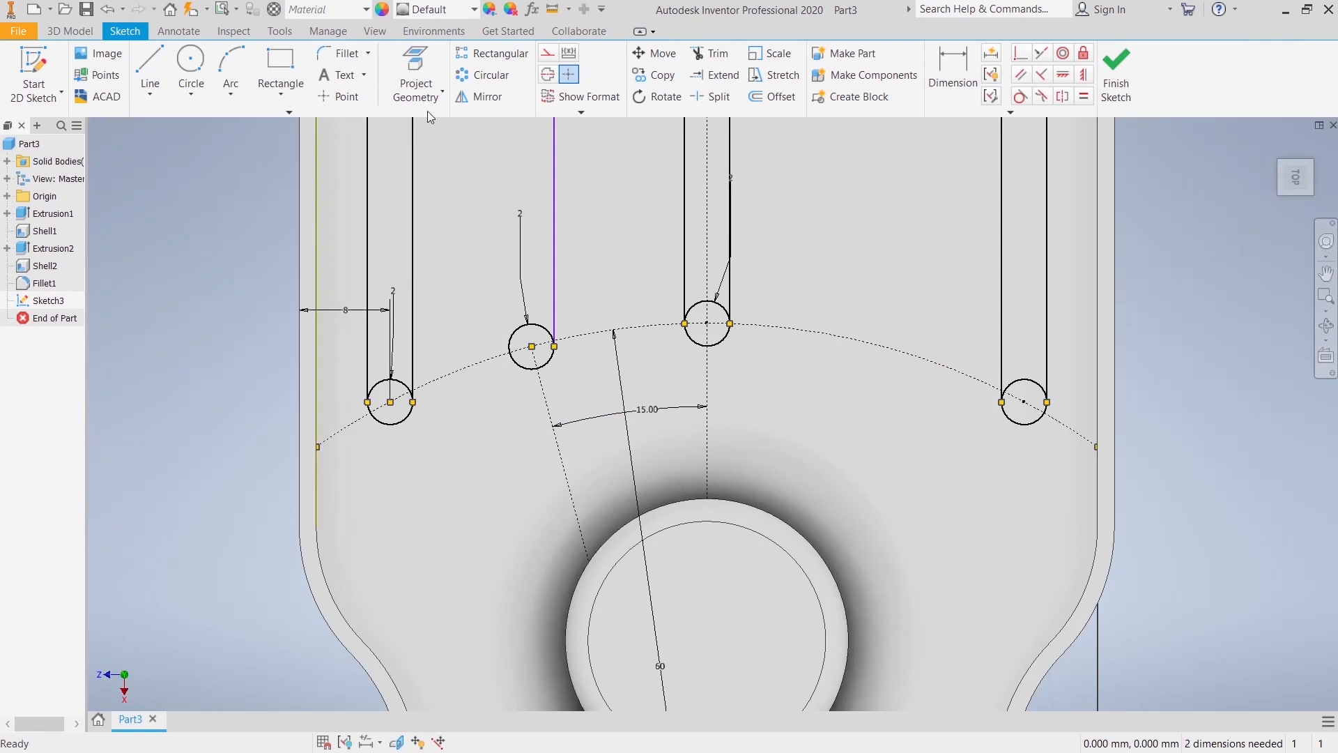
Draw a vertical outer side line from the upper end circle down to the side of the angled arc circle.
click(150, 66)
scroll(579, 346, down, 5)
middle_drag(573, 347, 568, 368)
scroll(562, 317, up, 5)
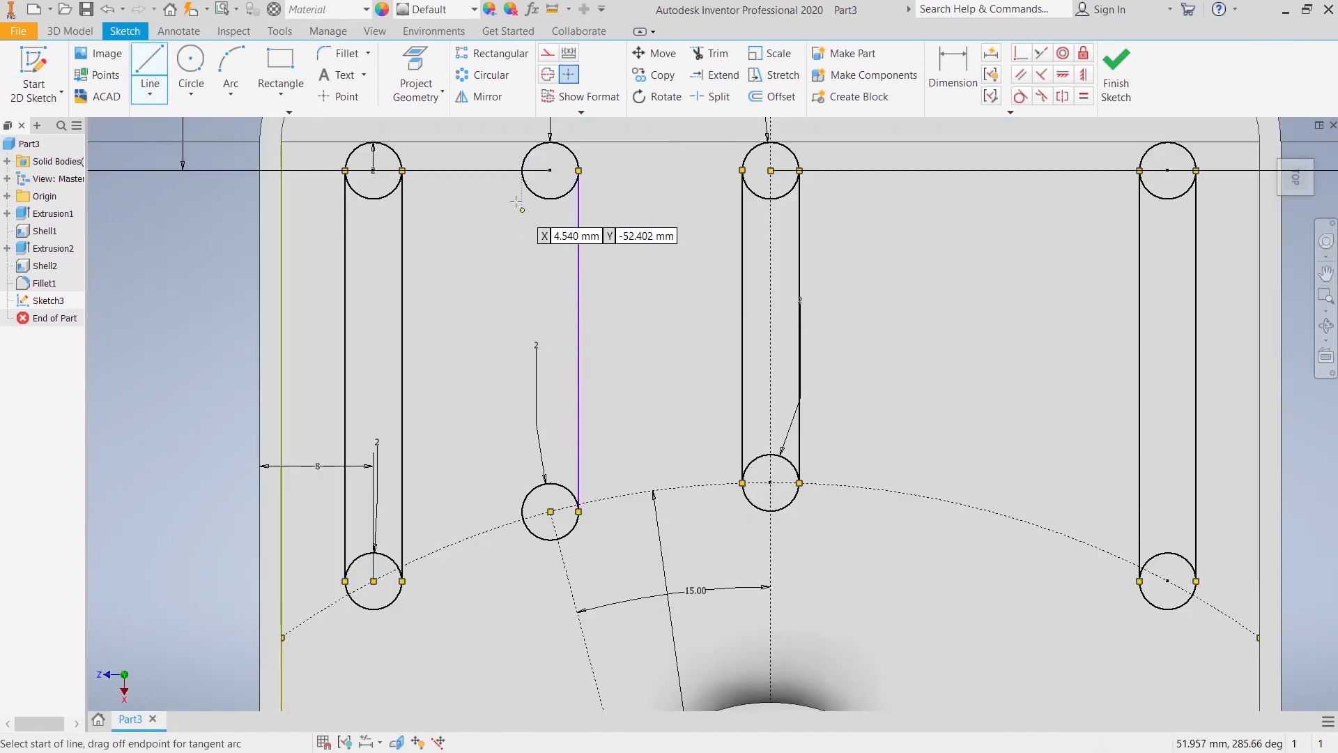
click(521, 169)
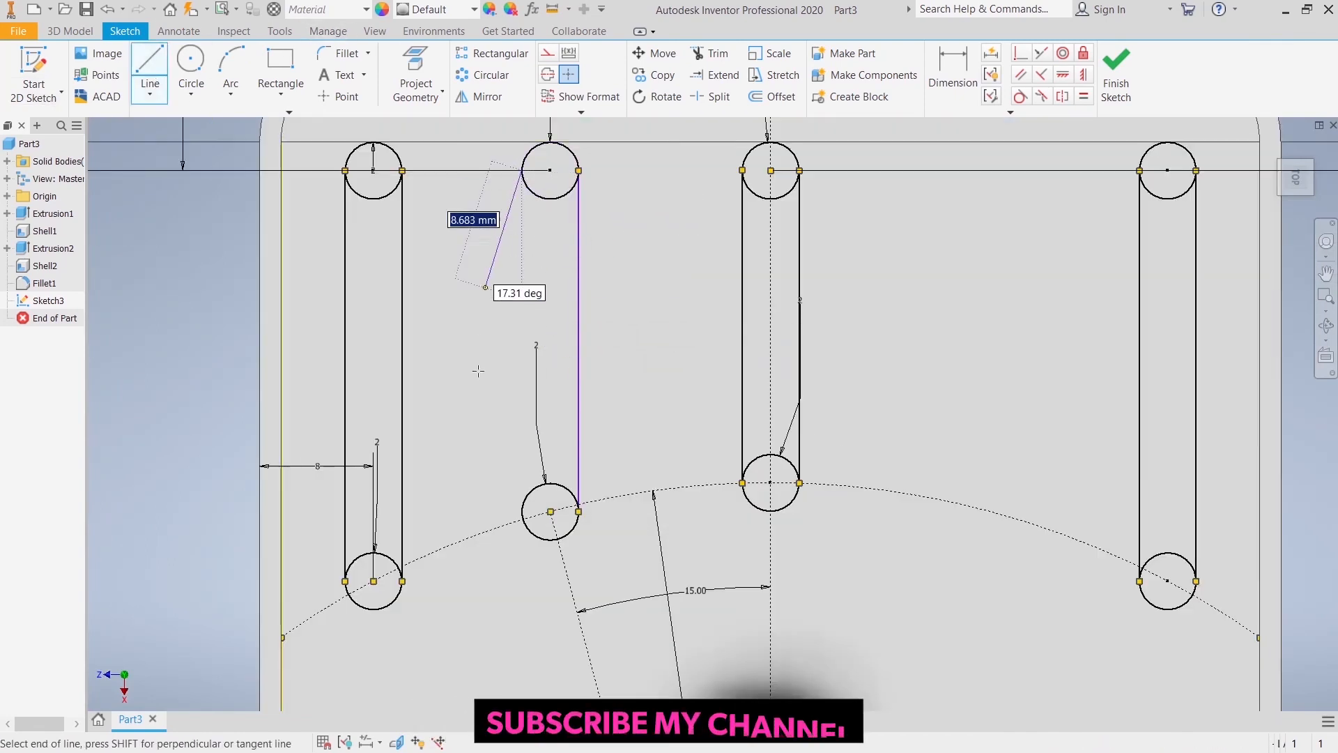
click(521, 512)
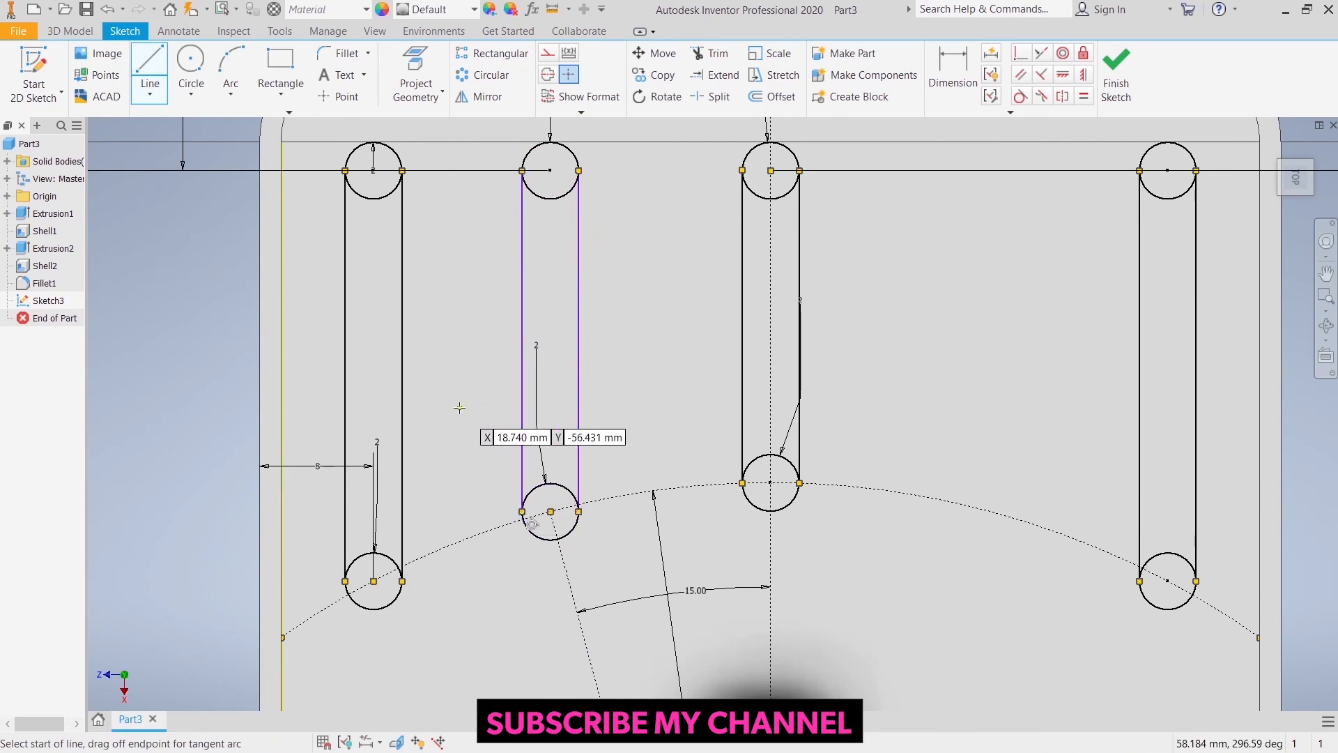
right_click(460, 407)
click(523, 409)
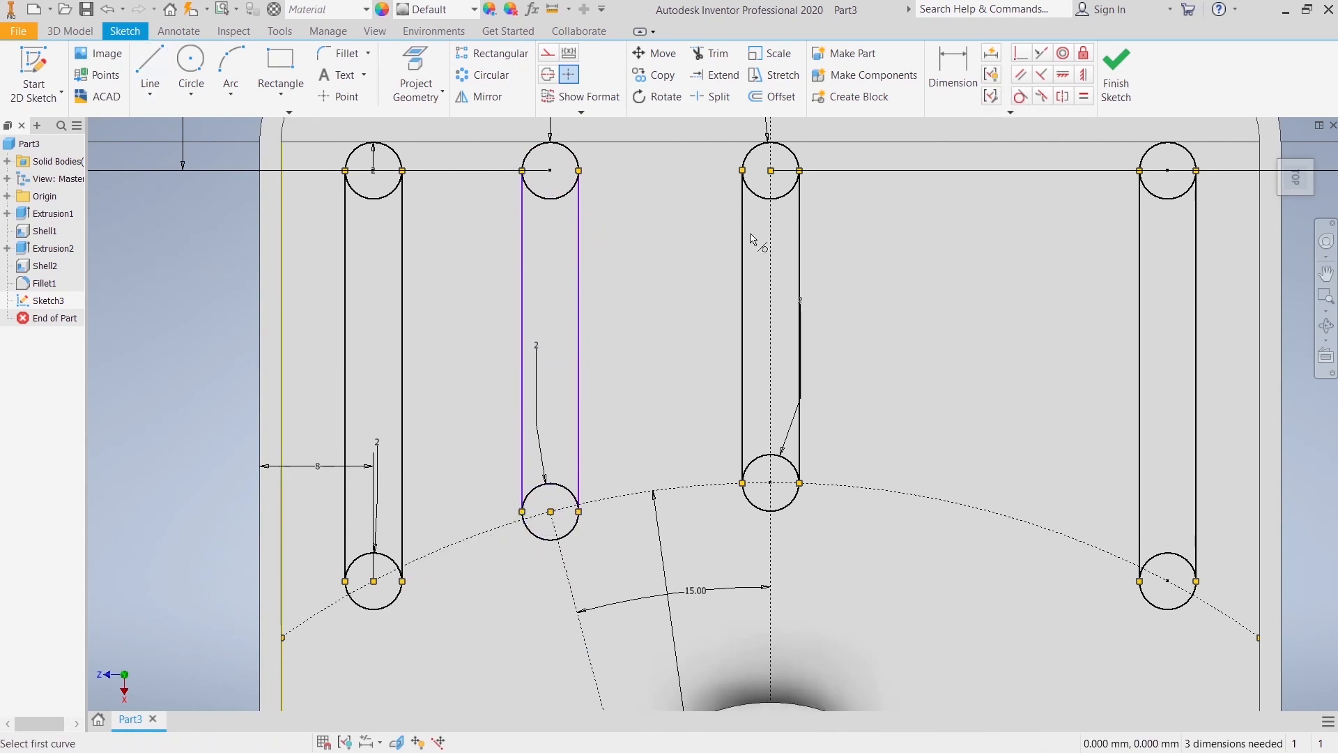
Constrain the two new side lines tangent to the slot's end circles.
click(563, 484)
click(354, 153)
click(578, 209)
click(571, 190)
click(523, 209)
click(694, 224)
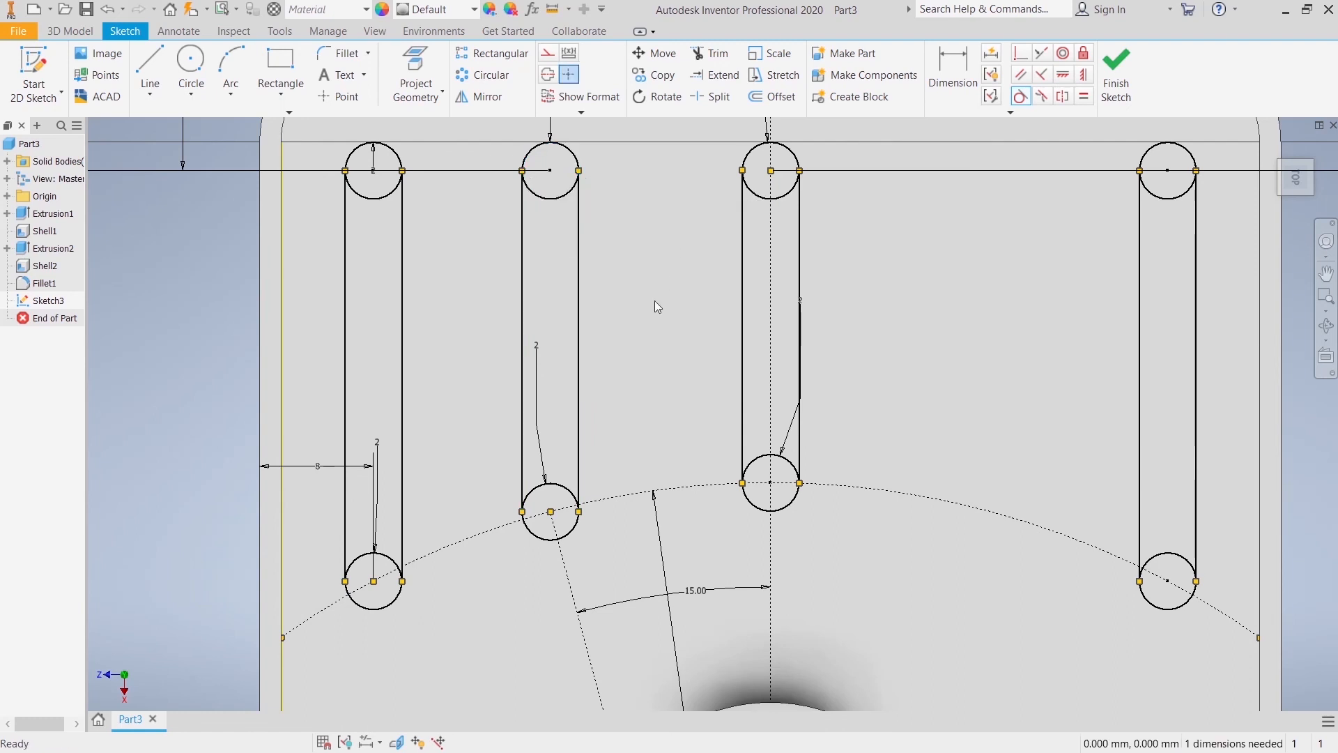
Mirror the completed angled slot's circles and side lines about the vertical centreline.
scroll(642, 325, down, 3)
middle_drag(574, 291, 516, 341)
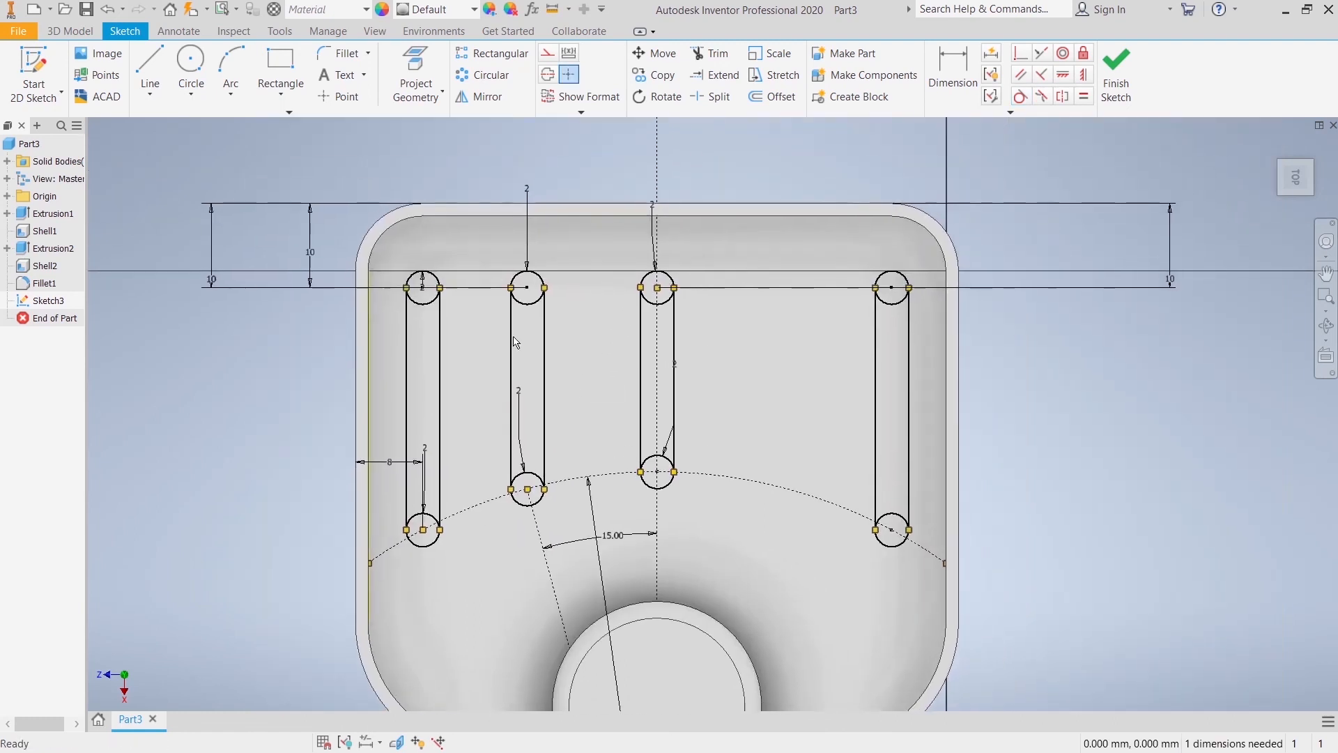
click(487, 97)
drag(489, 251, 550, 561)
click(187, 166)
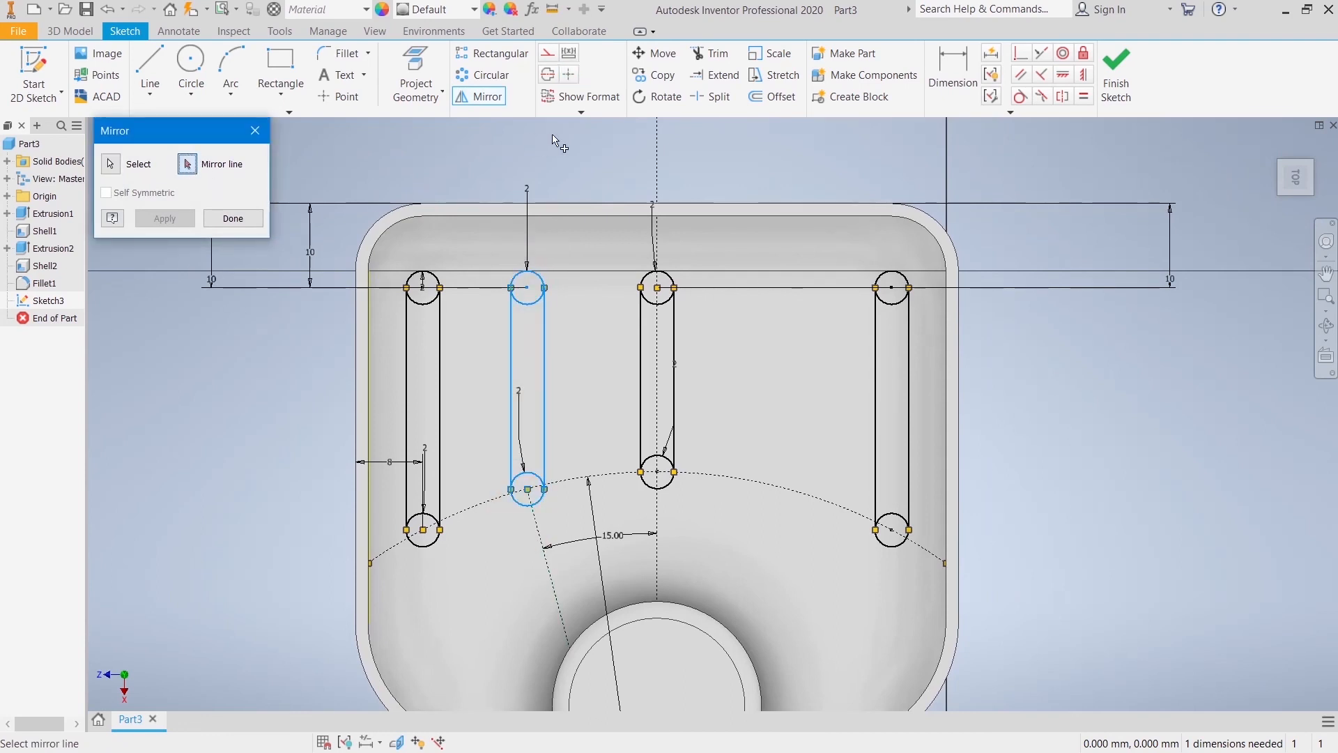
click(654, 168)
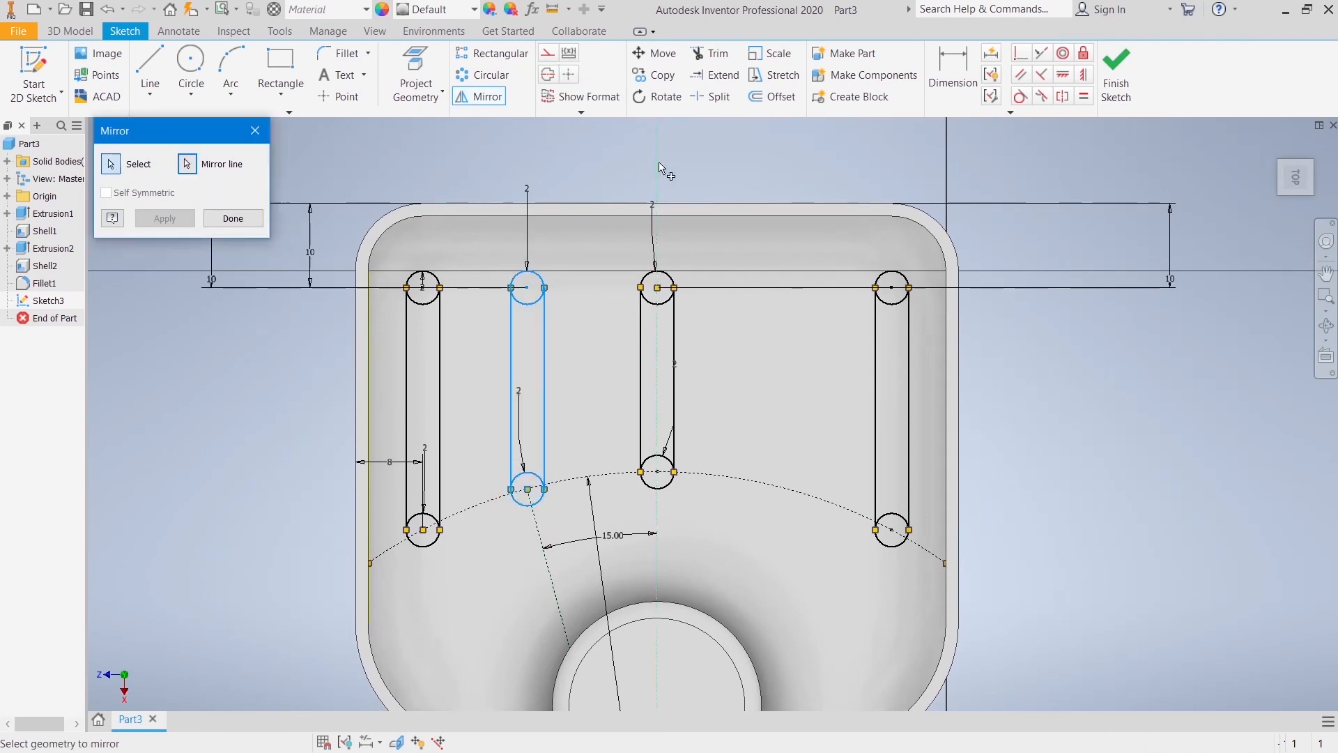
click(222, 219)
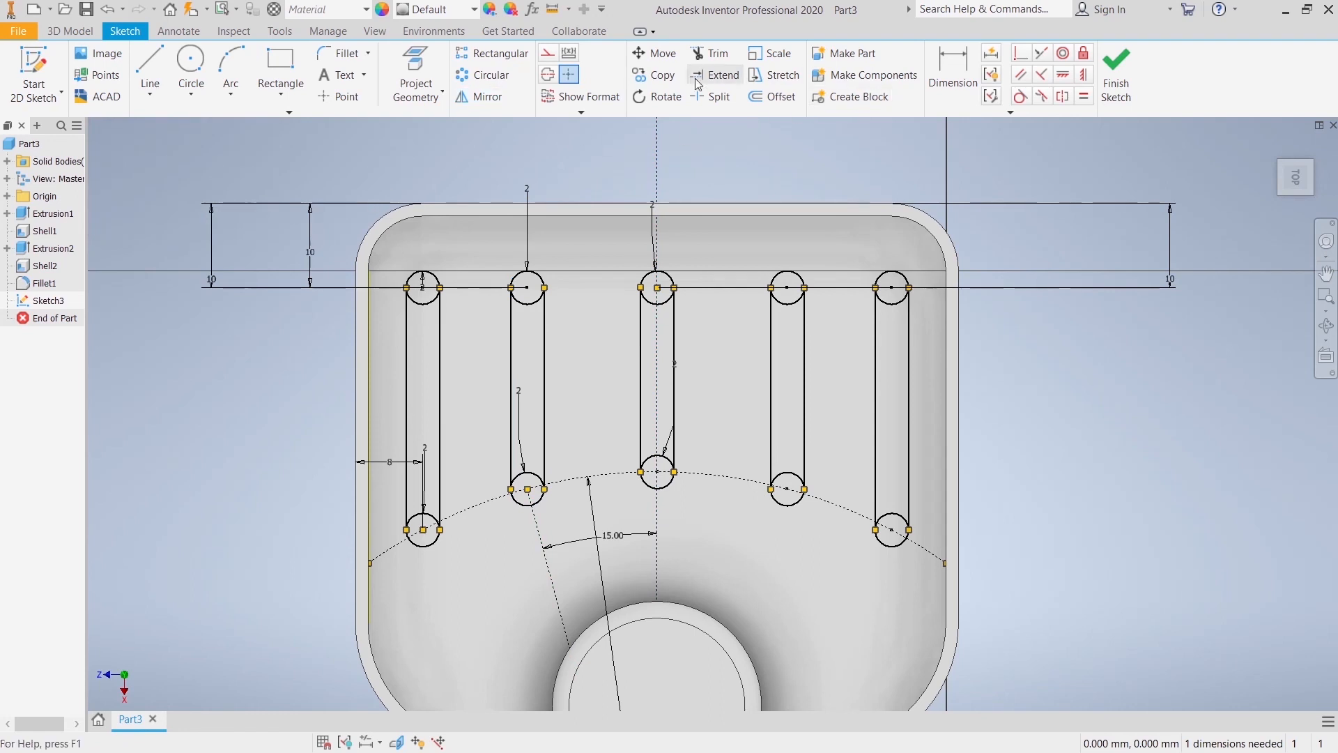
Trim the inner halves of the end circles on all five slots to leave rounded ends.
click(712, 55)
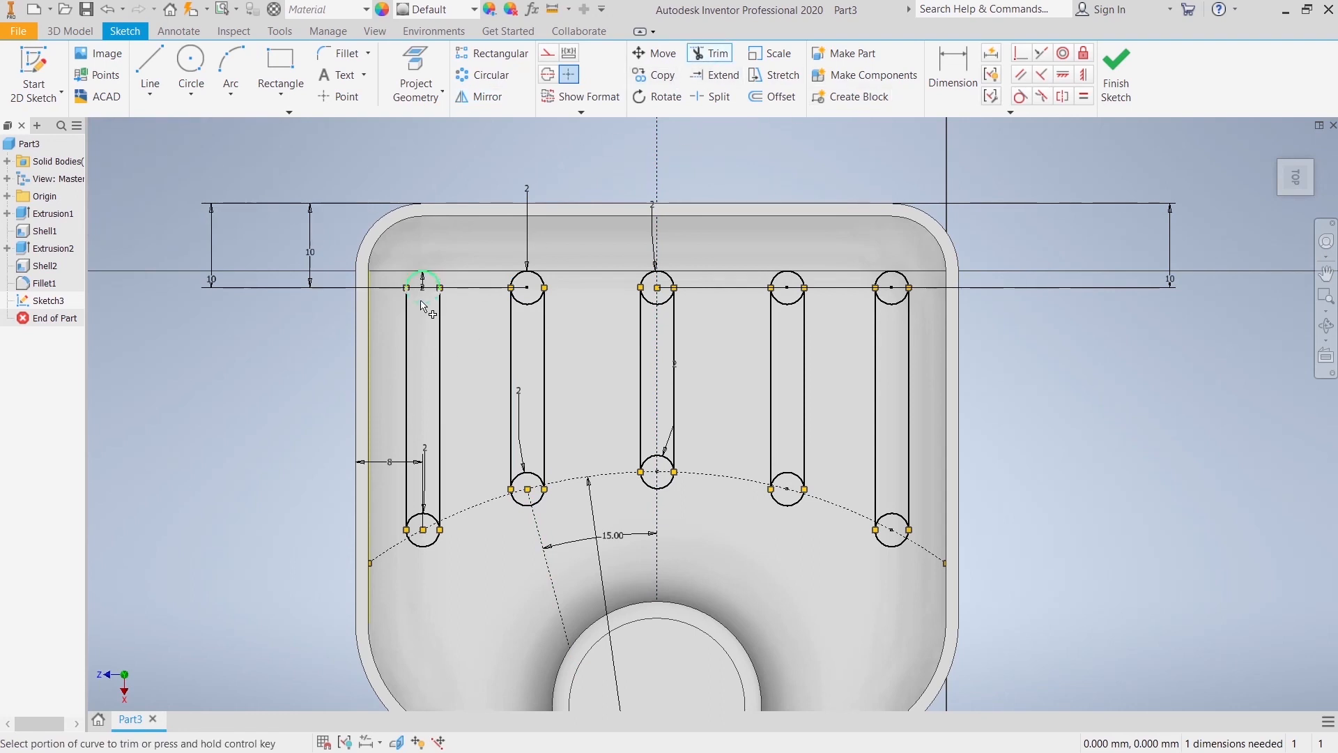
click(420, 521)
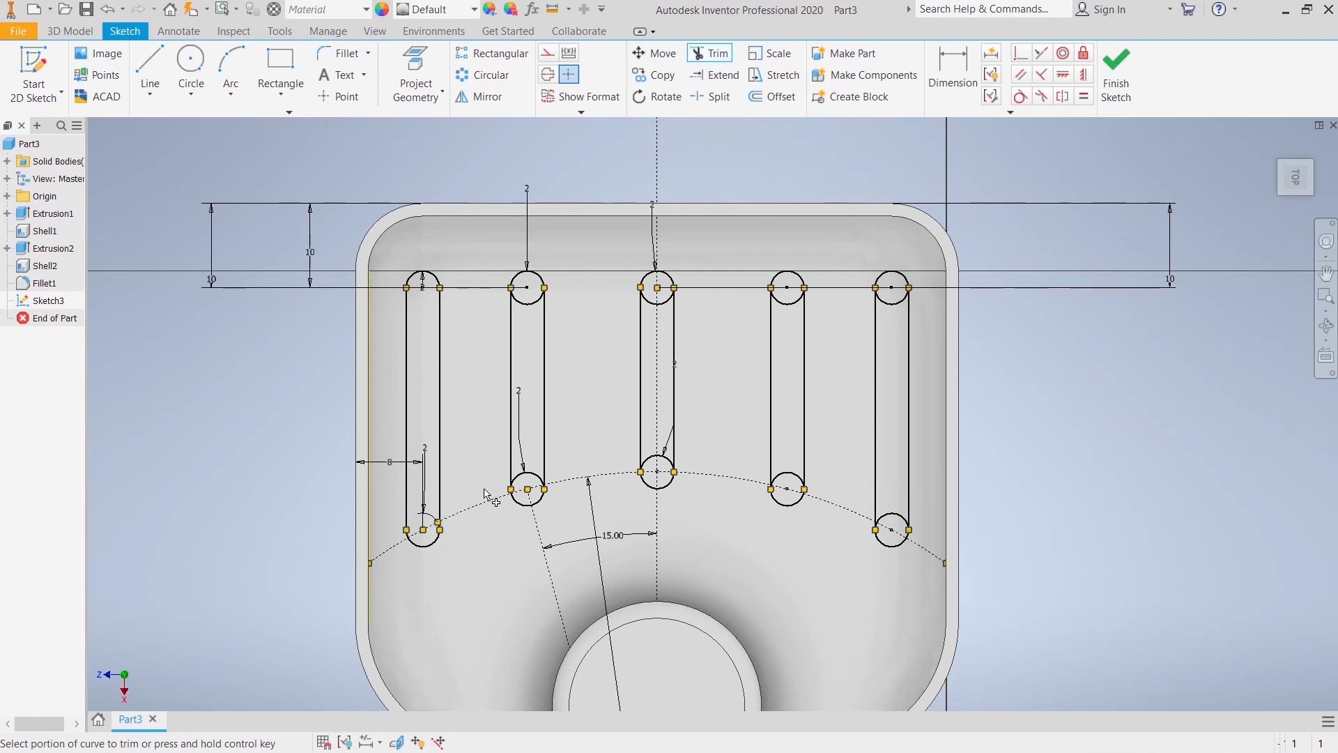
click(524, 481)
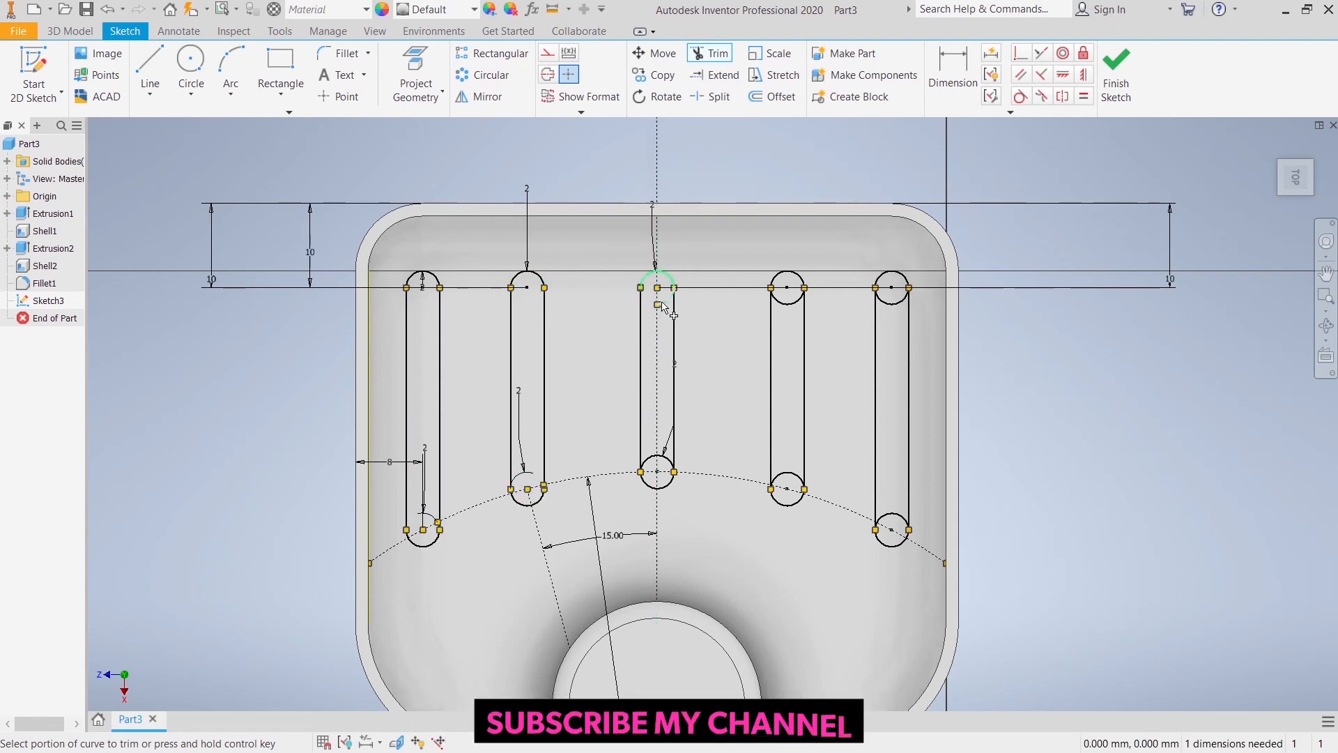
click(654, 460)
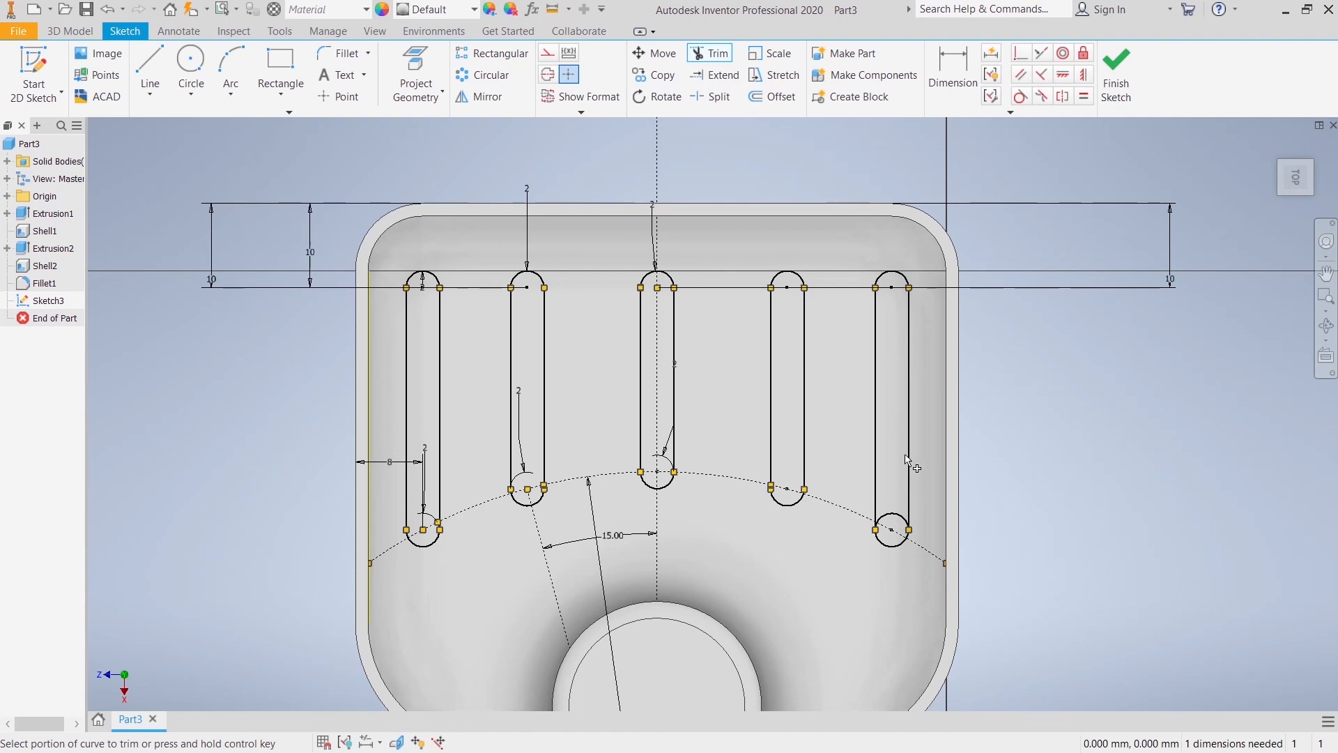
right_click(1031, 403)
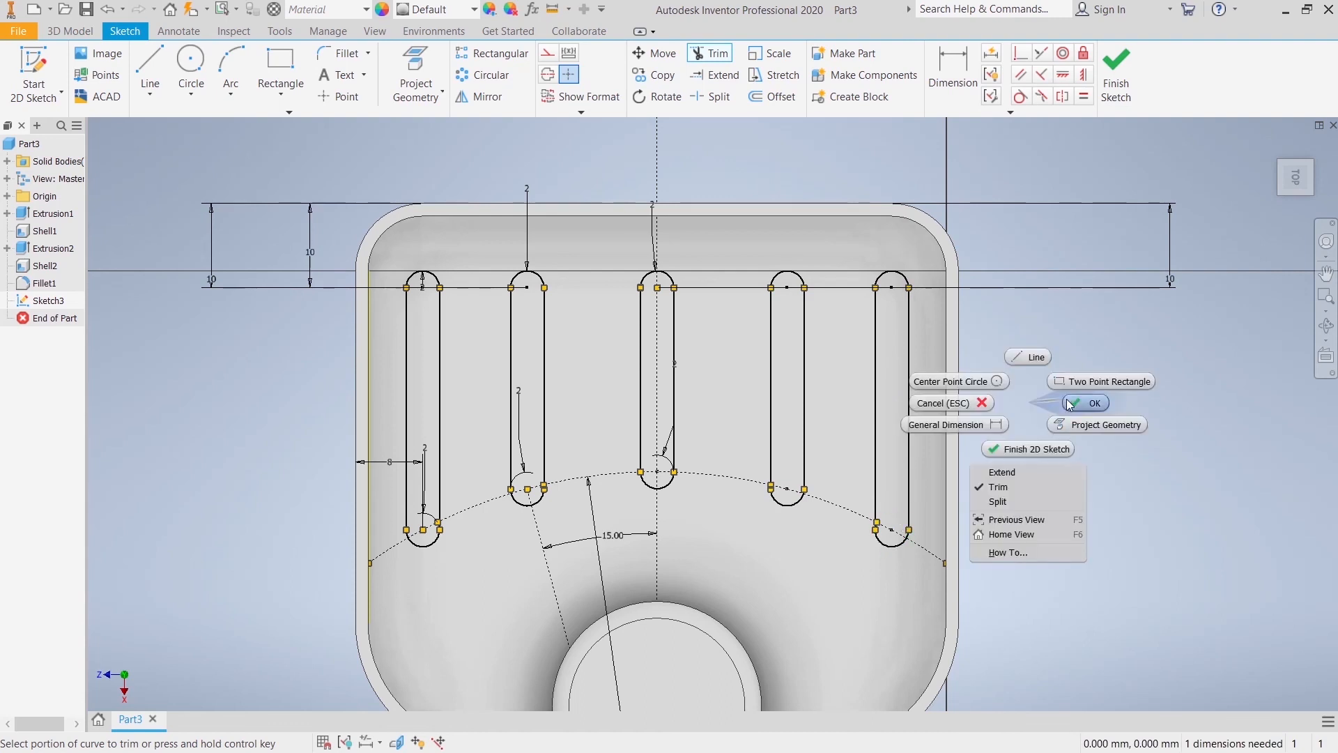
click(1068, 403)
Trim the leftover arc pieces inside the mirrored slots' lower ends, beside their side lines.
scroll(895, 535, up, 10)
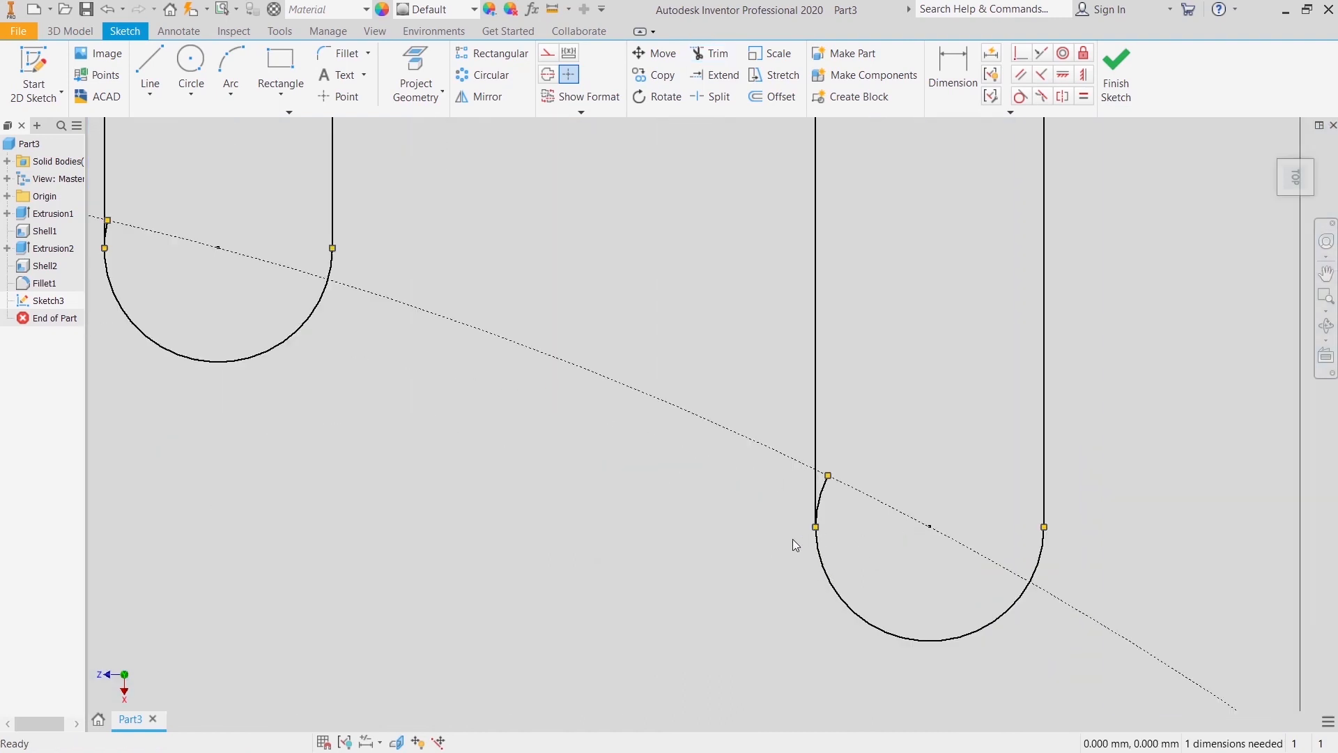
click(709, 54)
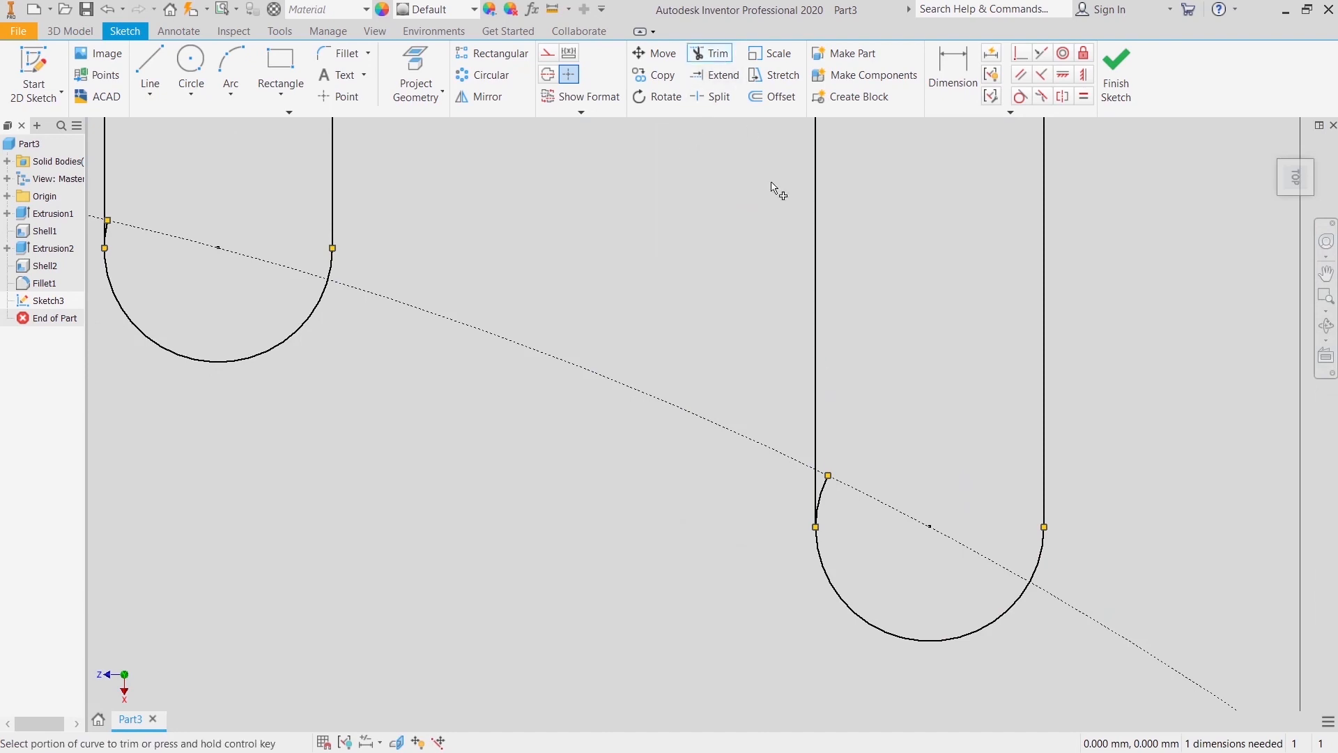
click(833, 509)
scroll(641, 543, down, 10)
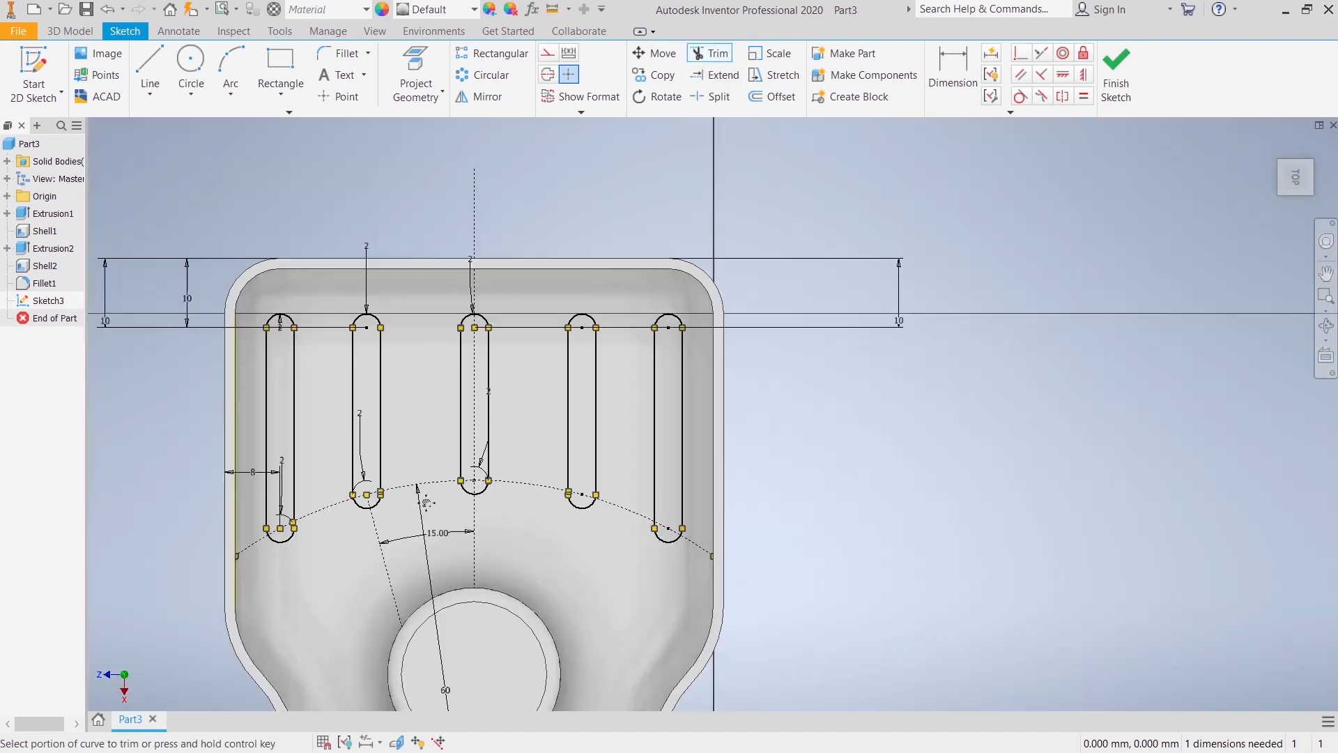
middle_drag(427, 502, 633, 462)
scroll(508, 509, up, 10)
middle_drag(517, 511, 586, 639)
right_click(618, 414)
click(684, 412)
Try to add a vertical dimension between the inner mirrored slot's upper arc centre and the part's top edge.
scroll(681, 498, down, 15)
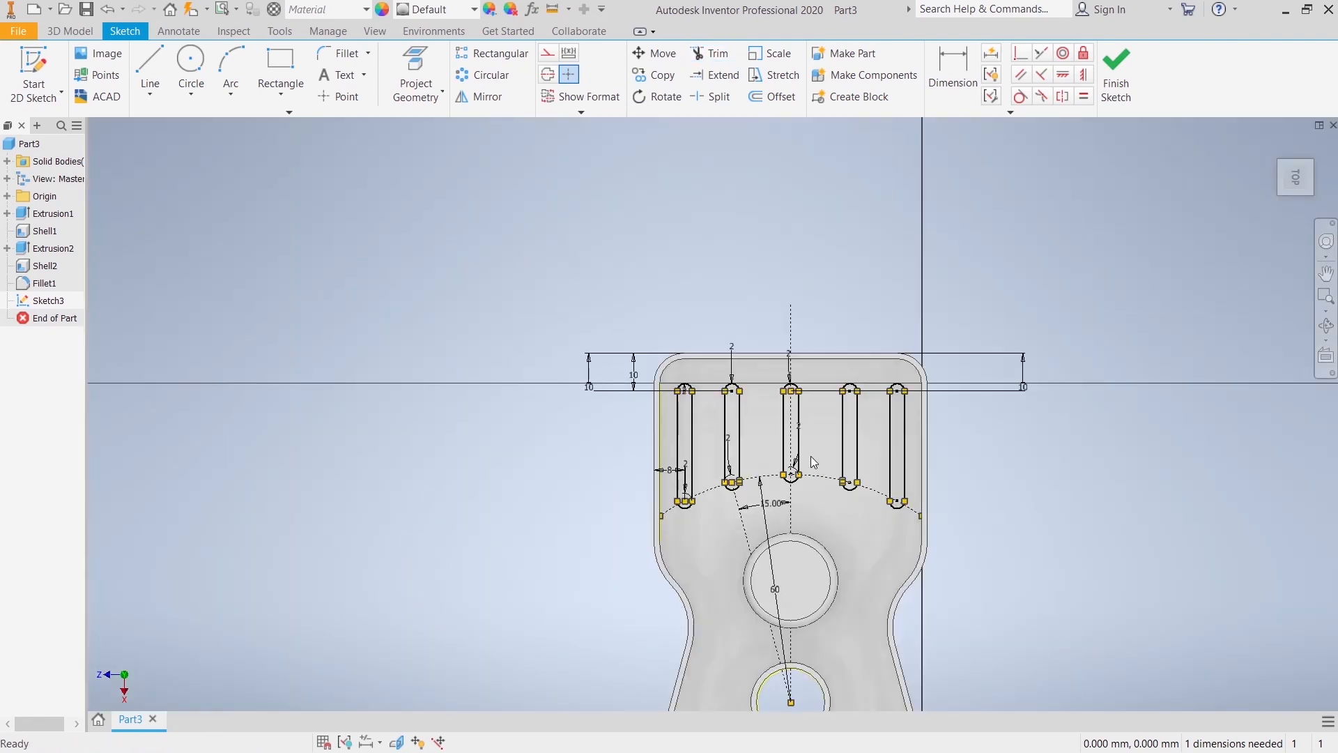
click(952, 70)
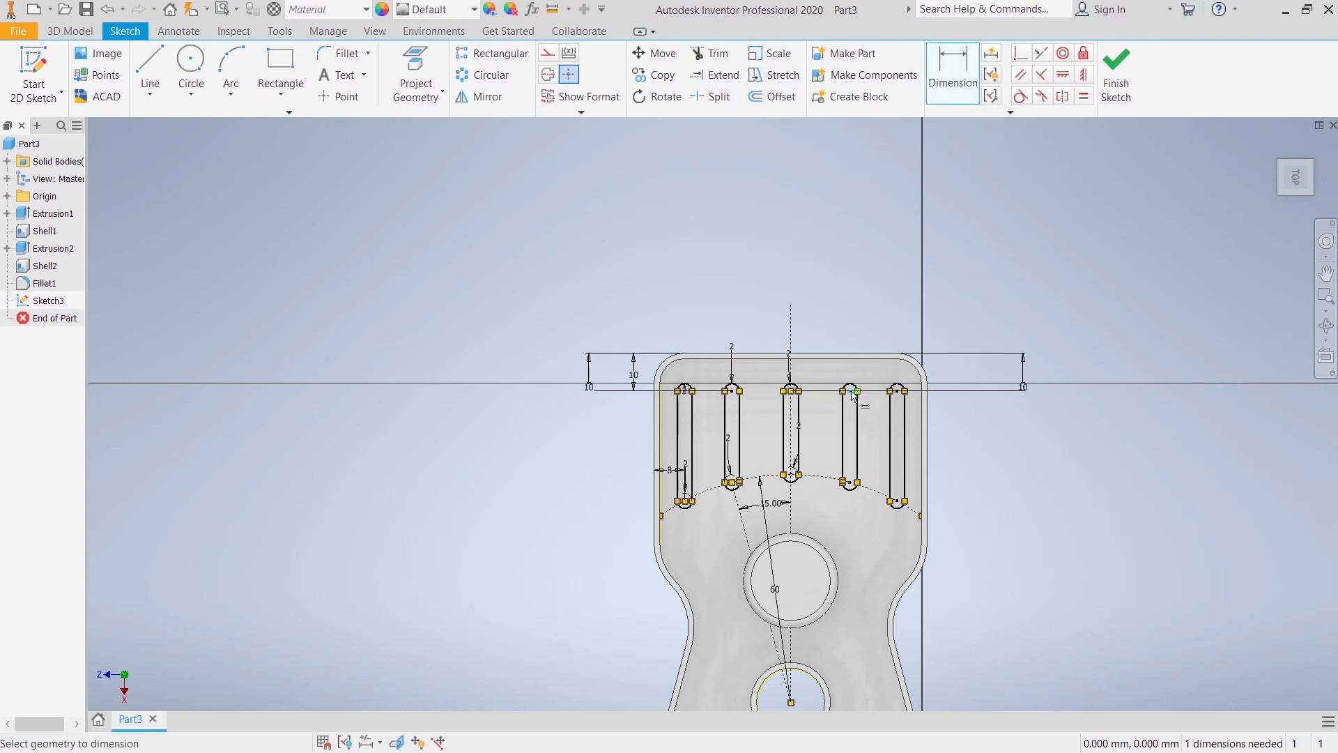
click(851, 354)
click(1045, 382)
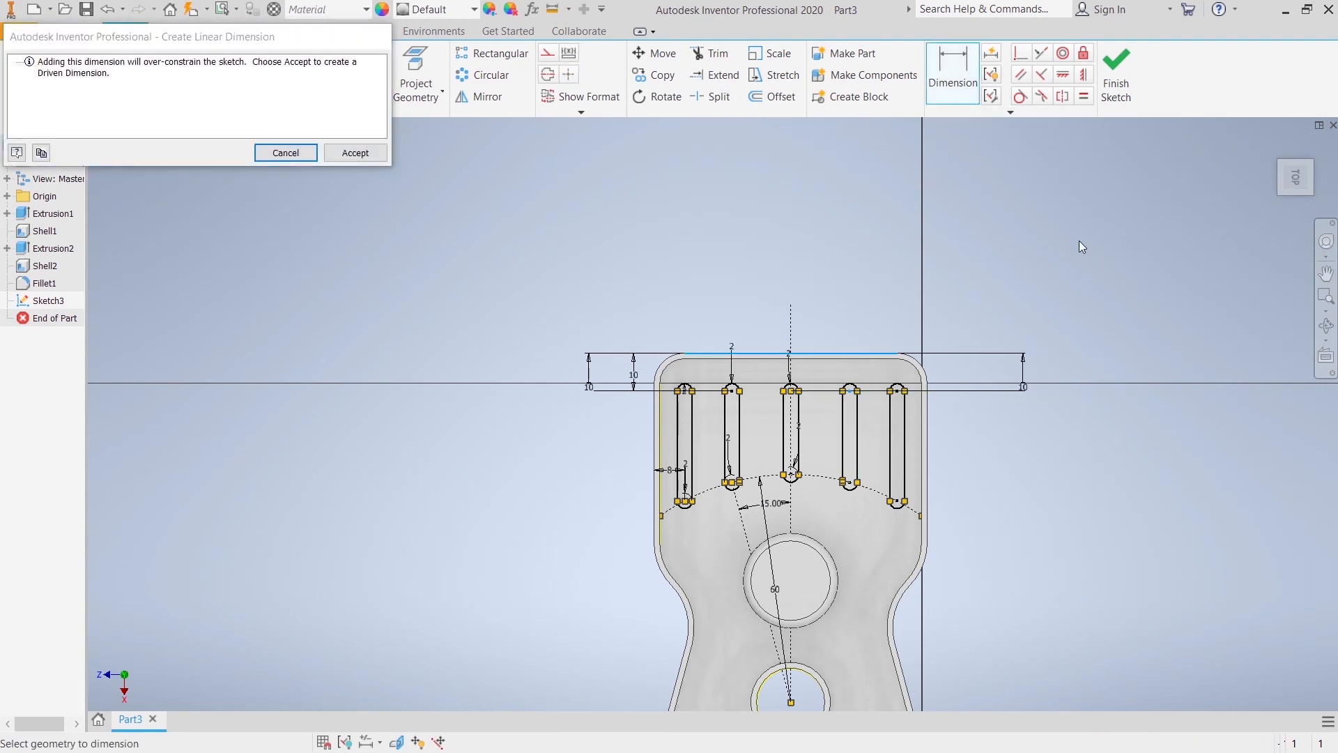
click(285, 153)
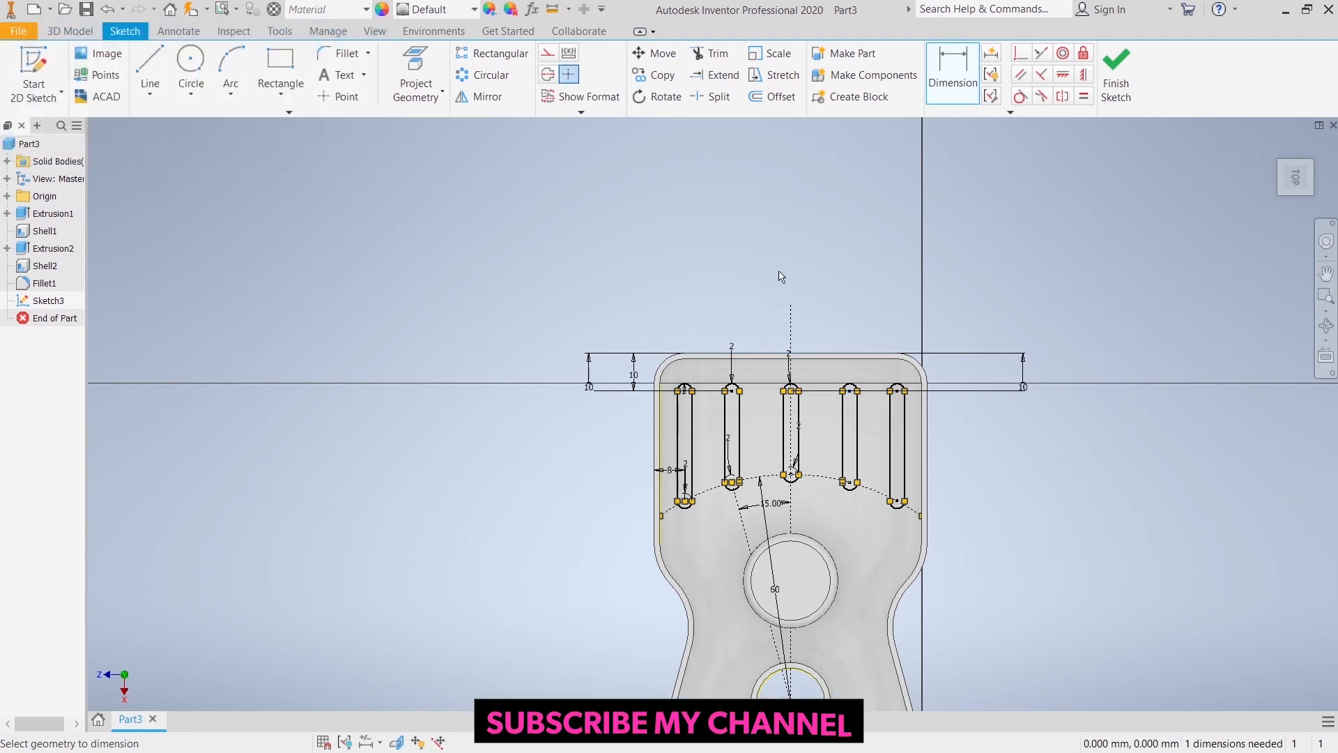
Apply Auto Dimension with dimensions and constraints to the slot sketch and remove the automatically added dimension again.
scroll(793, 274, up, 3)
mouse_move(793, 274)
middle_down()
mouse_move(579, 170)
mouse_move(503, 154)
middle_up()
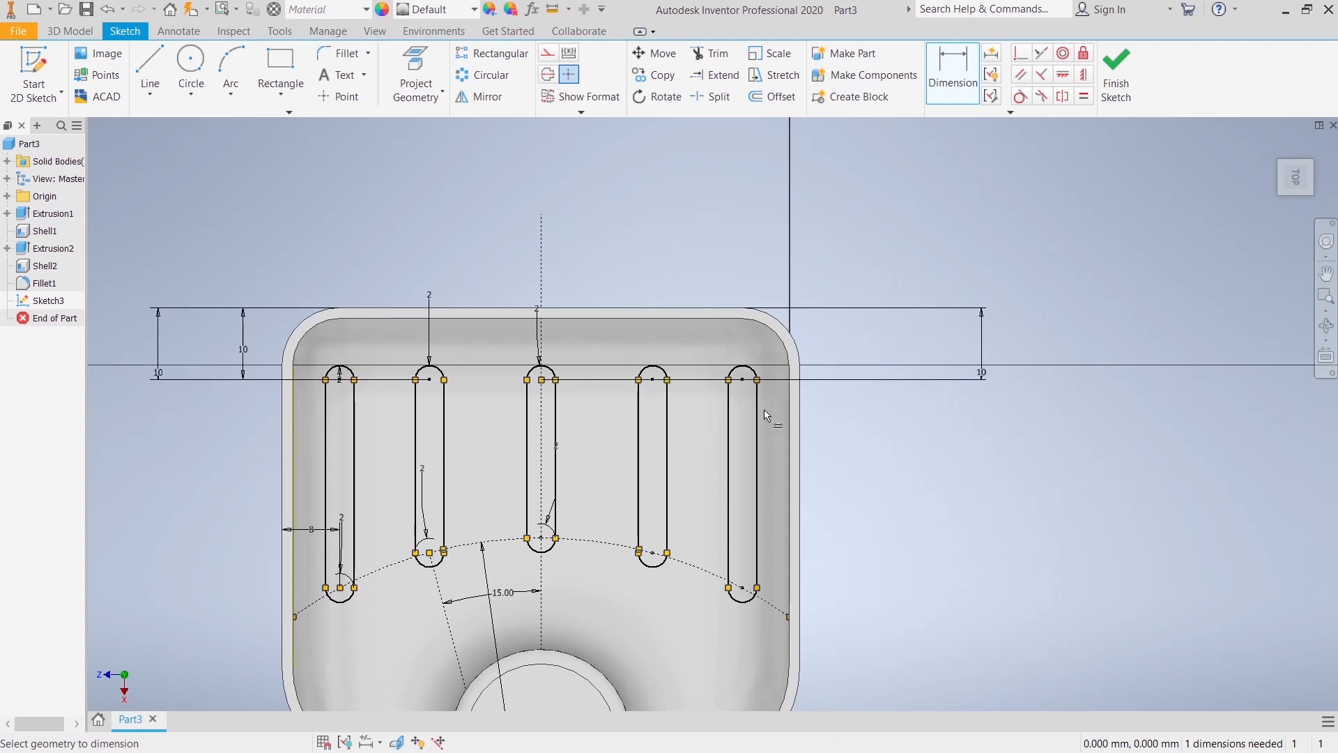
right_click(750, 214)
click(990, 53)
click(1104, 266)
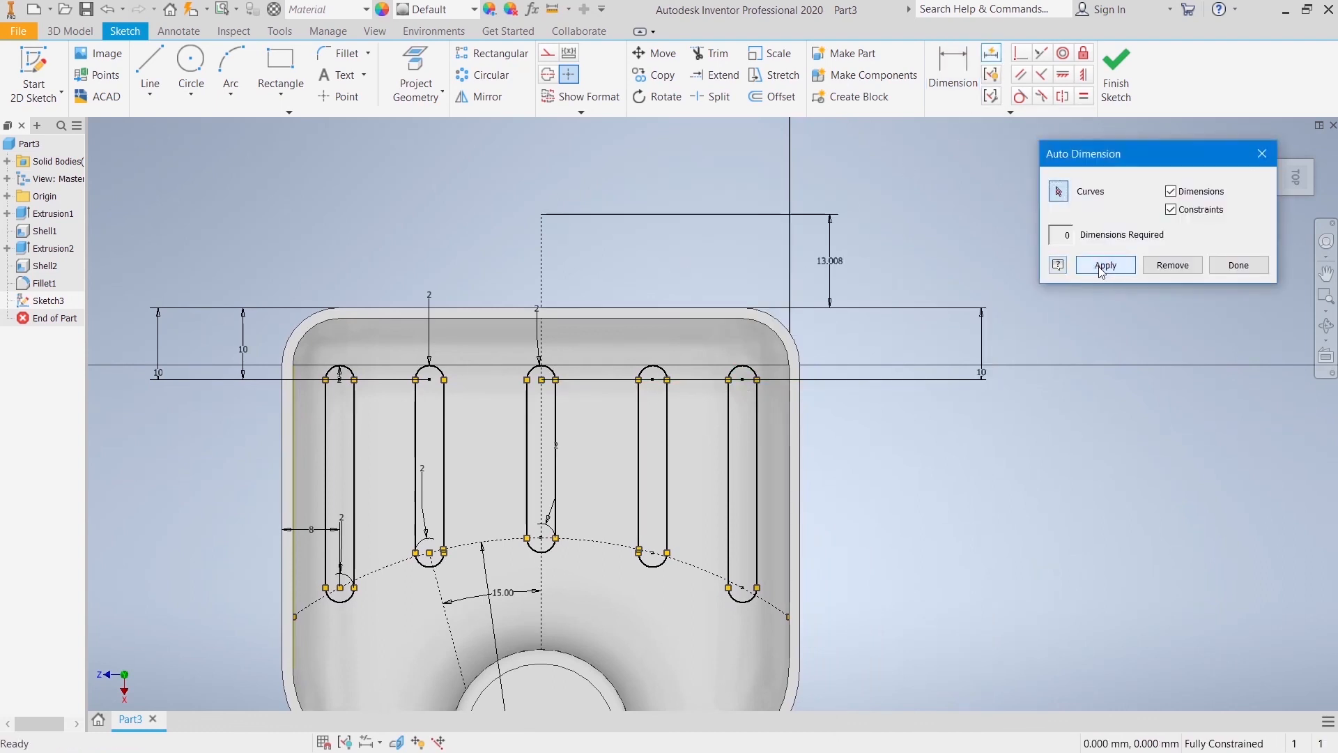
click(1173, 265)
click(1239, 265)
Finish the slot sketch and extrude all five slot profiles 8 mm as a cut through the part's floor.
click(1115, 77)
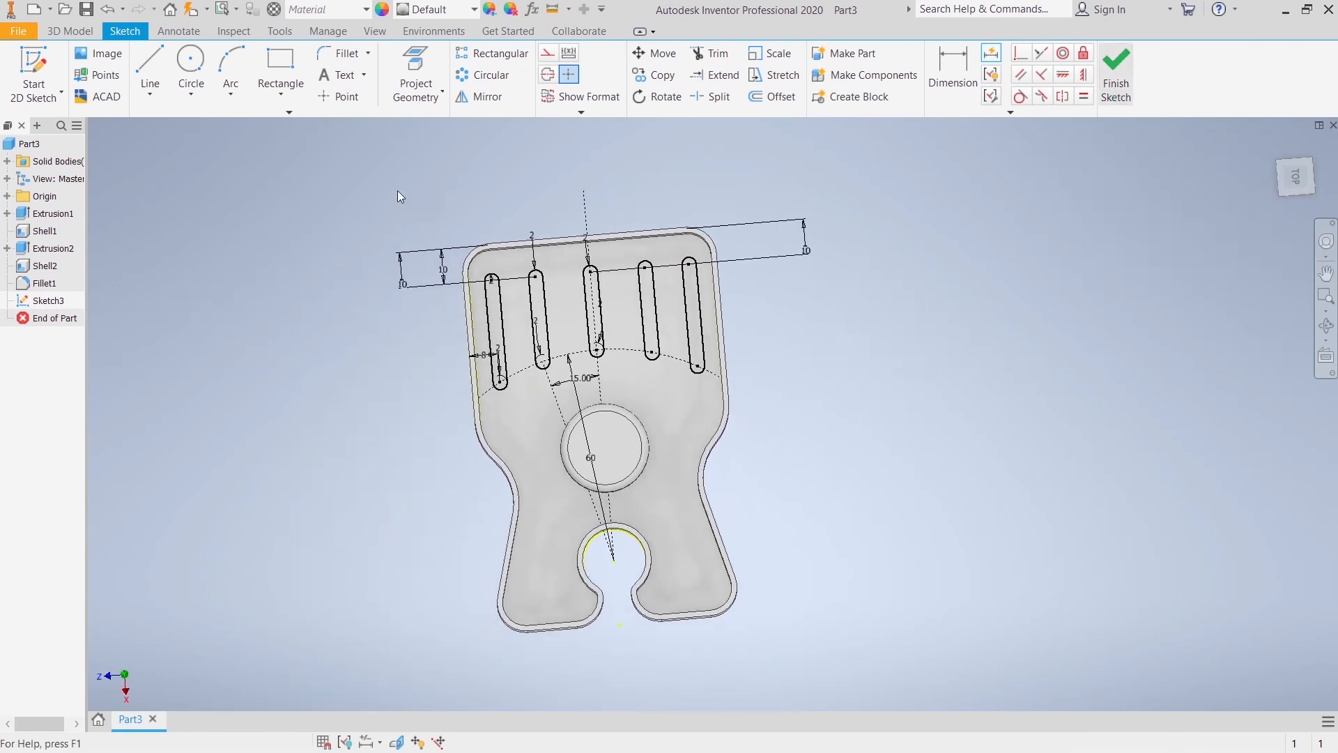
click(146, 70)
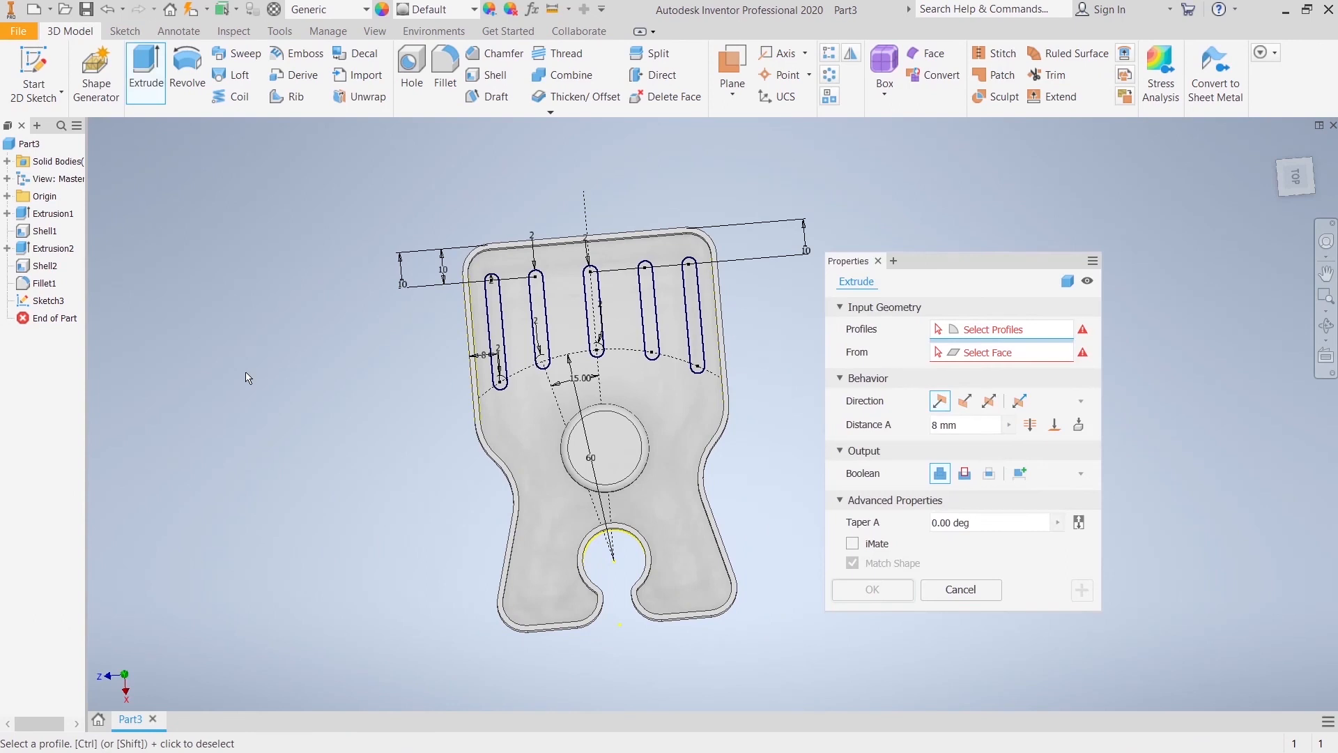
click(495, 317)
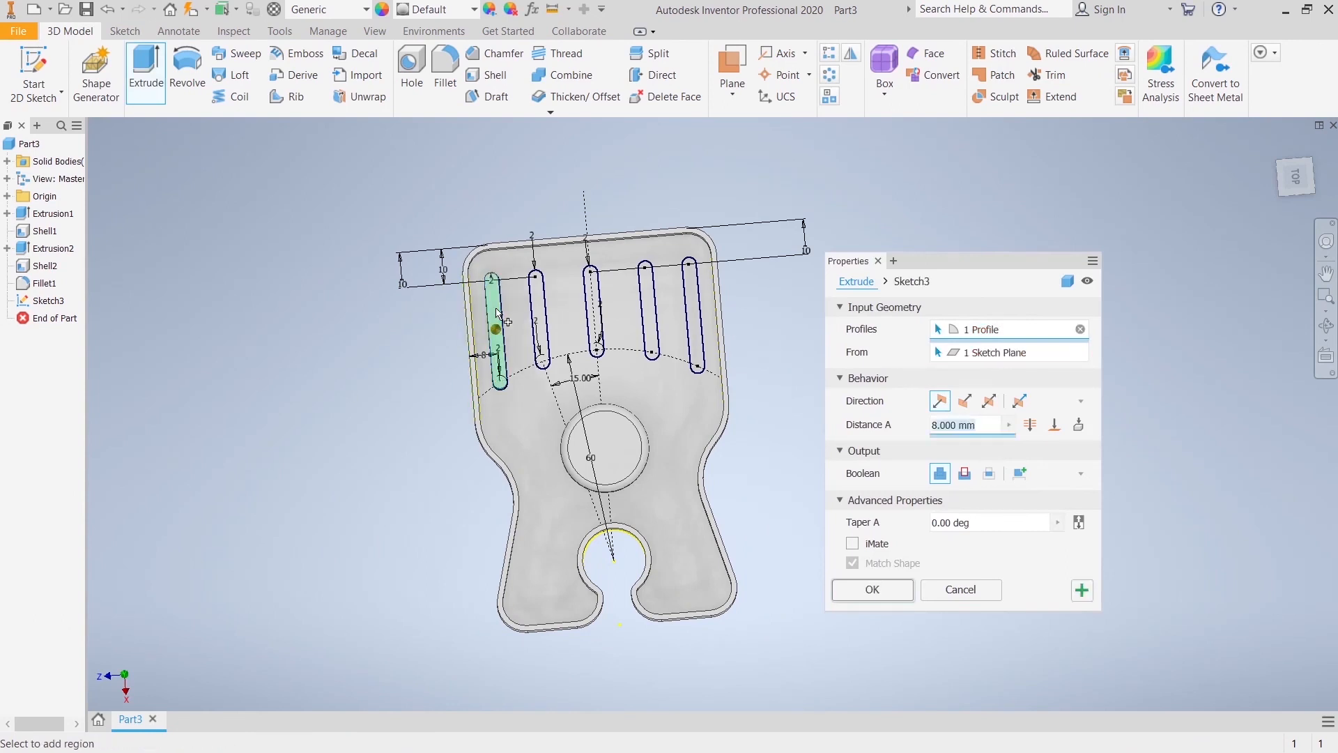
click(538, 317)
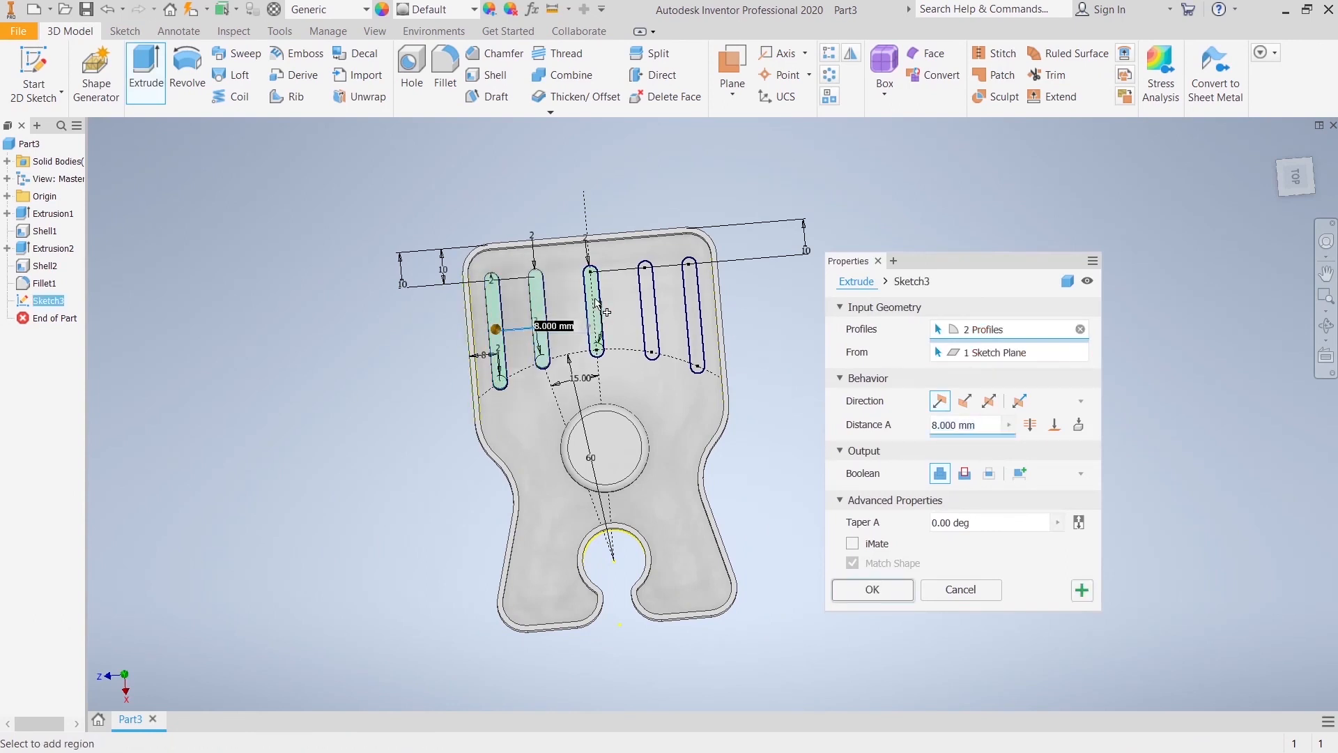
click(599, 310)
click(649, 307)
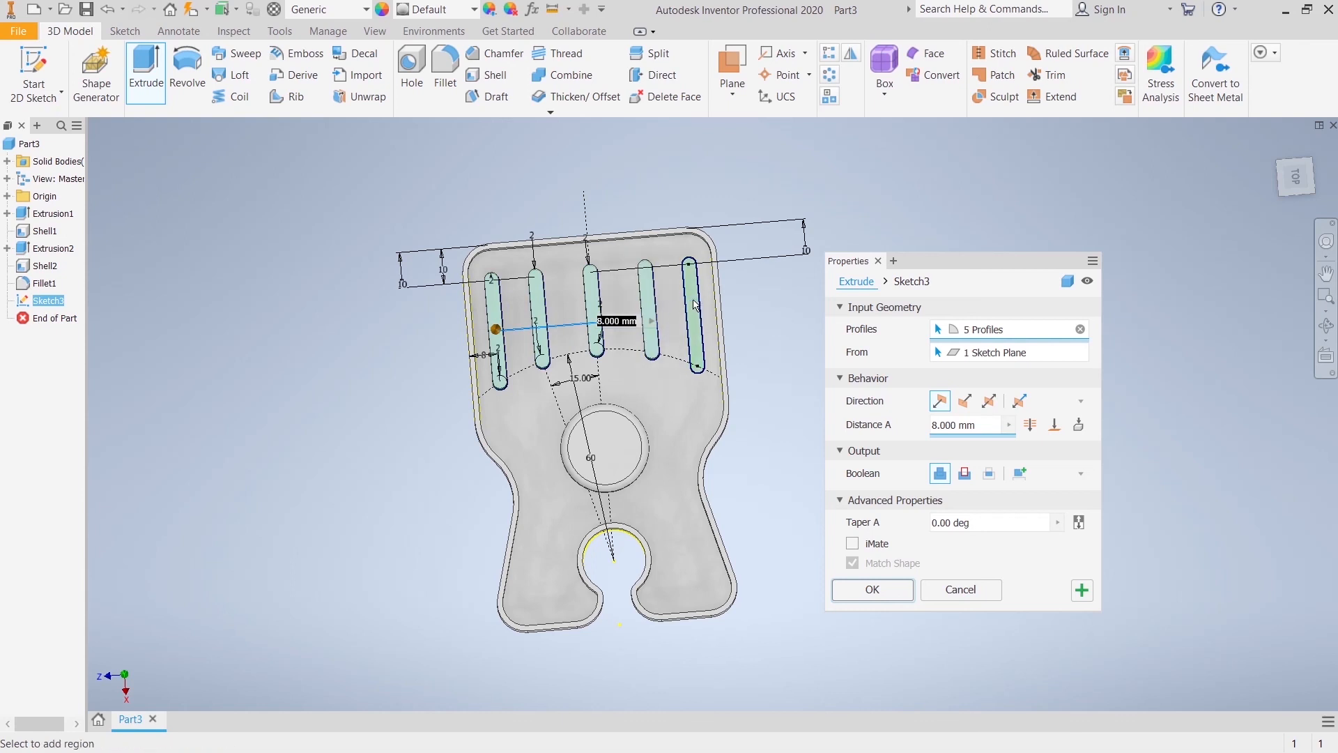
click(964, 474)
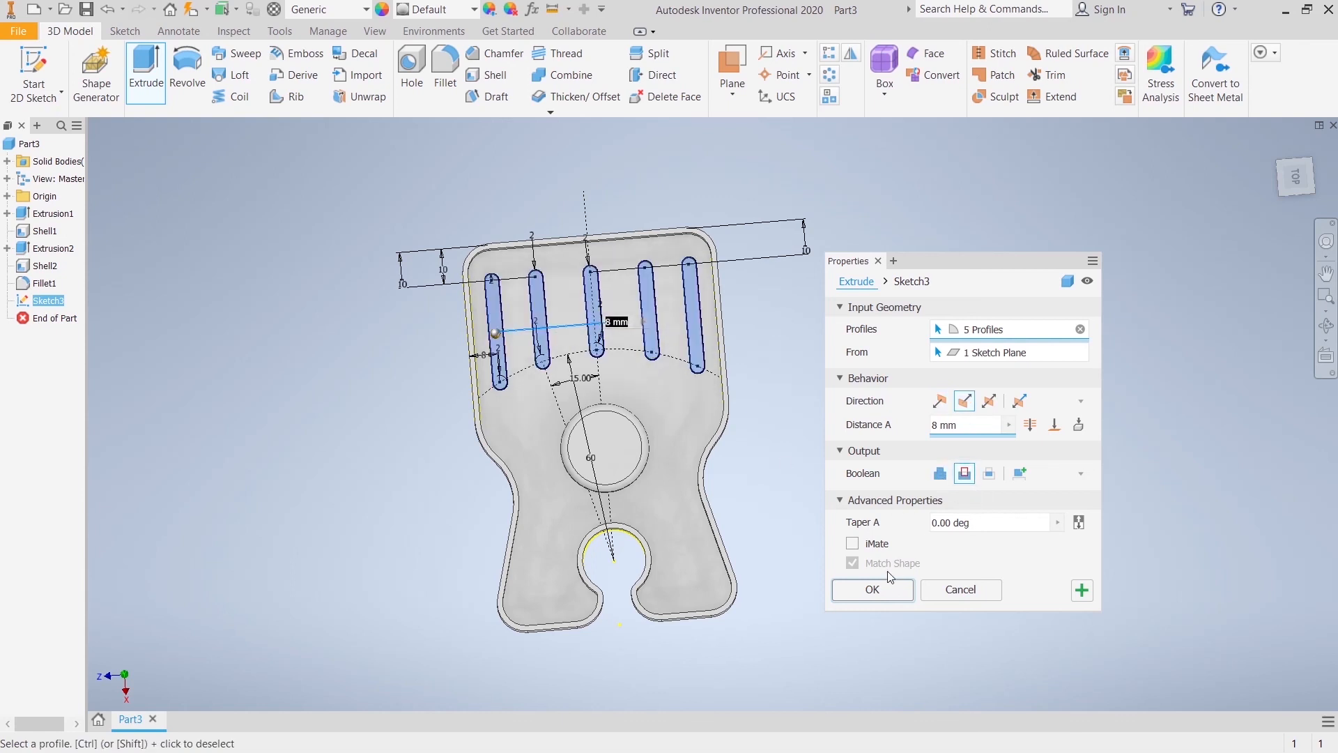
click(884, 590)
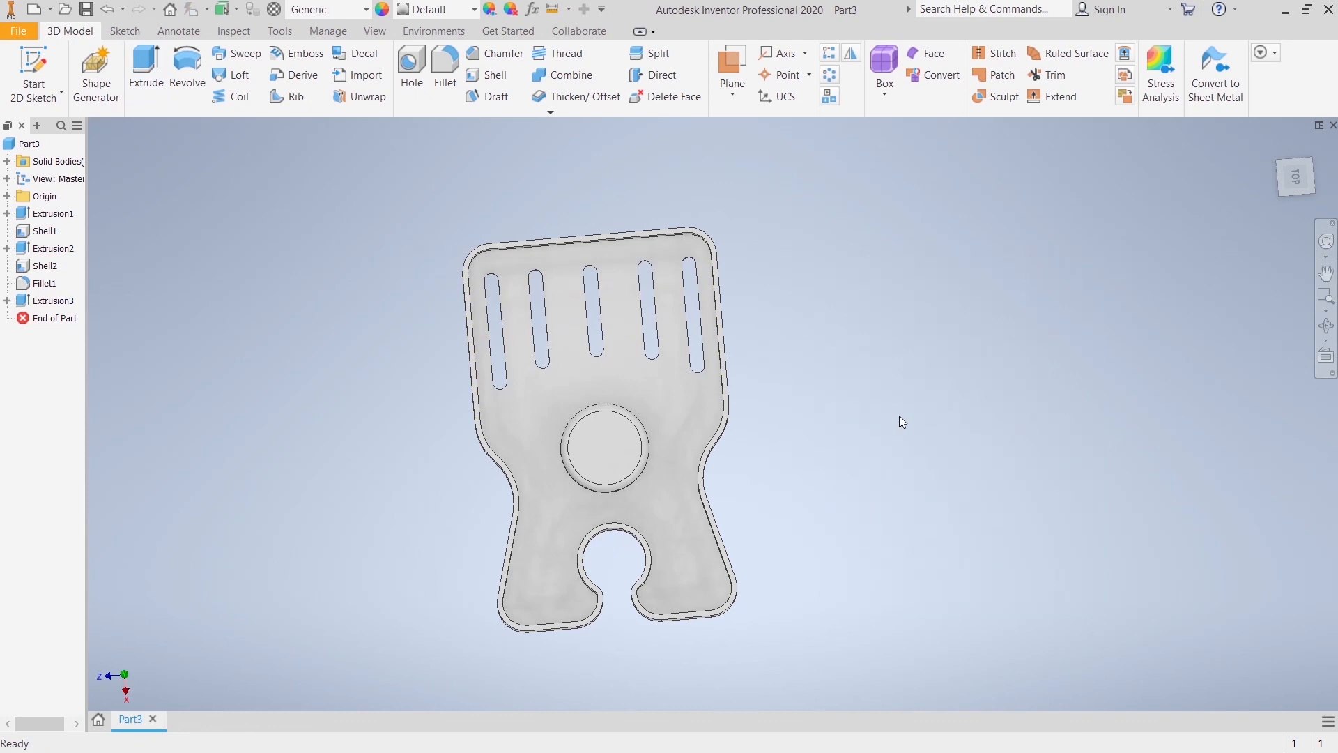
Apply the Foil Gold appearance to the whole part.
shift+middle_drag(909, 417, 922, 336)
scroll(860, 307, up, 5)
mouse_move(895, 504)
shift+middle_down()
mouse_move(930, 427)
mouse_move(911, 524)
mouse_move(1010, 415)
mouse_move(754, 436)
mouse_move(920, 436)
mouse_move(904, 505)
mouse_move(878, 486)
shift+middle_up()
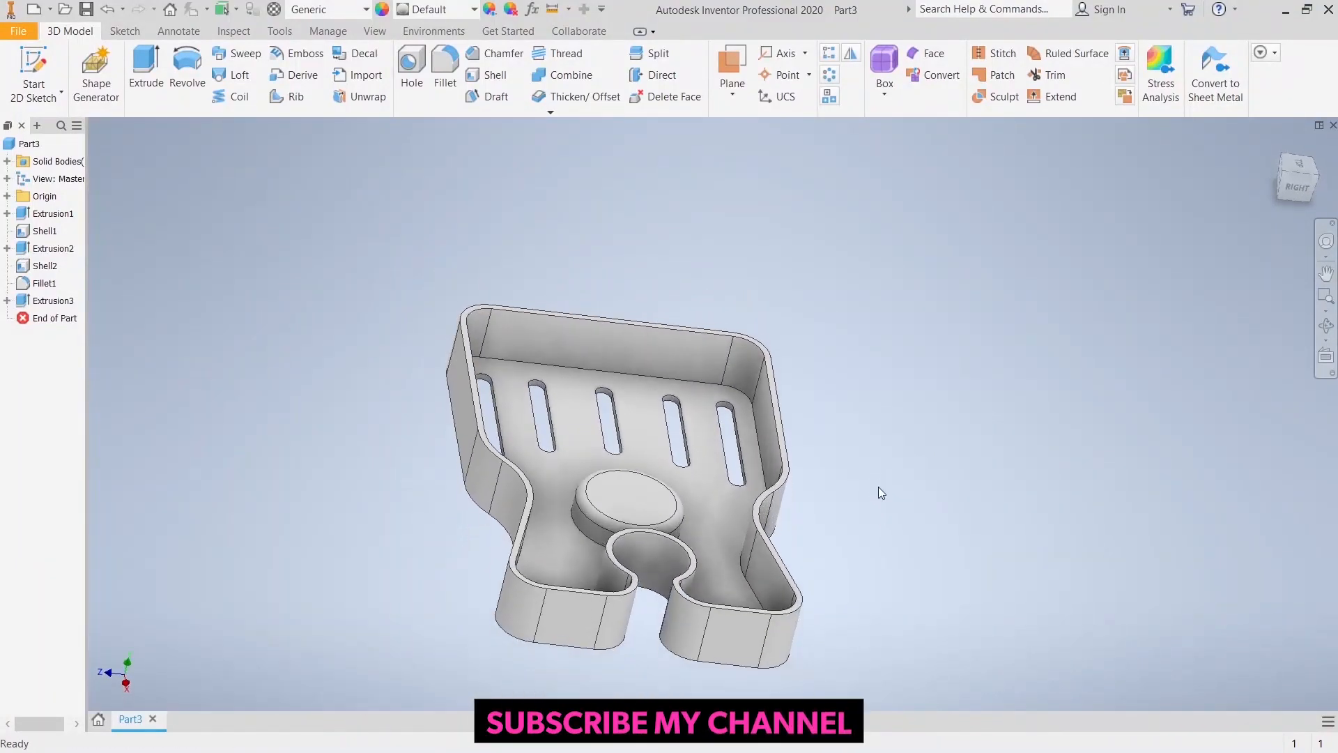
click(477, 12)
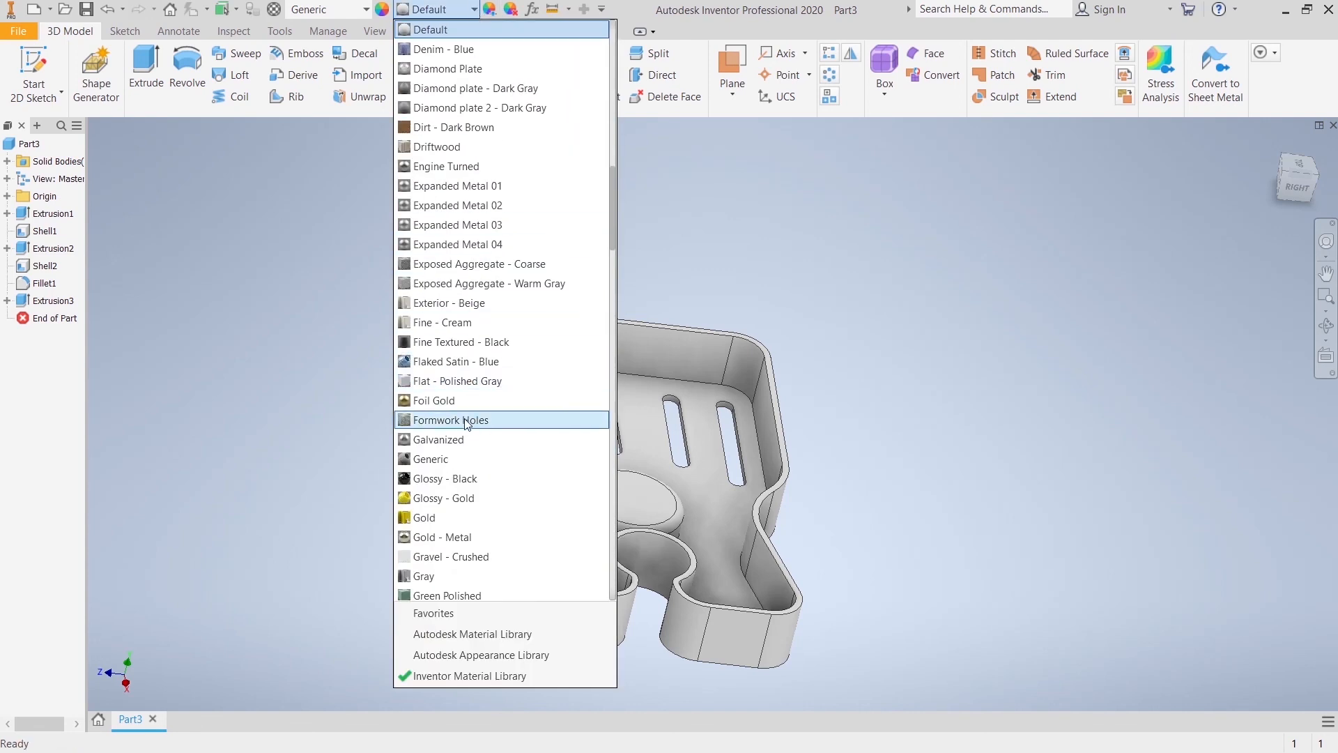
click(422, 403)
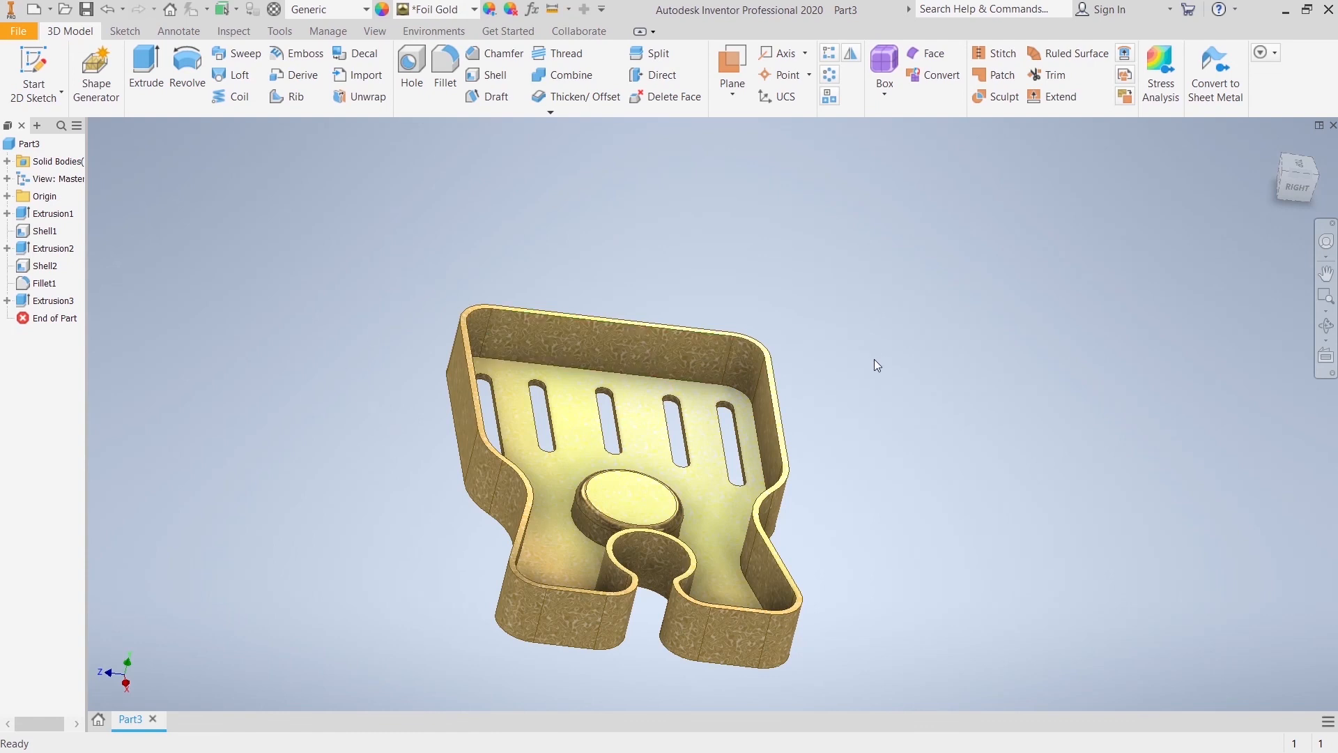
shift+middle_drag(864, 361, 885, 377)
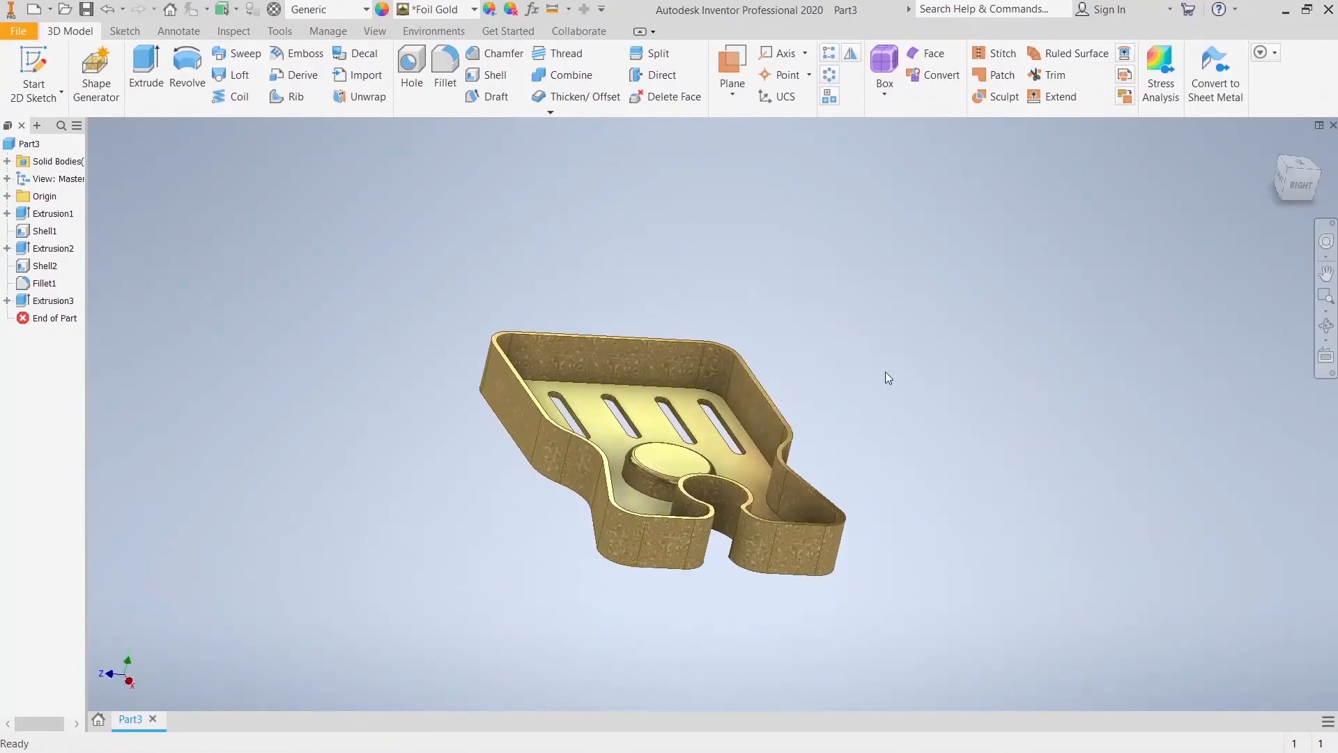